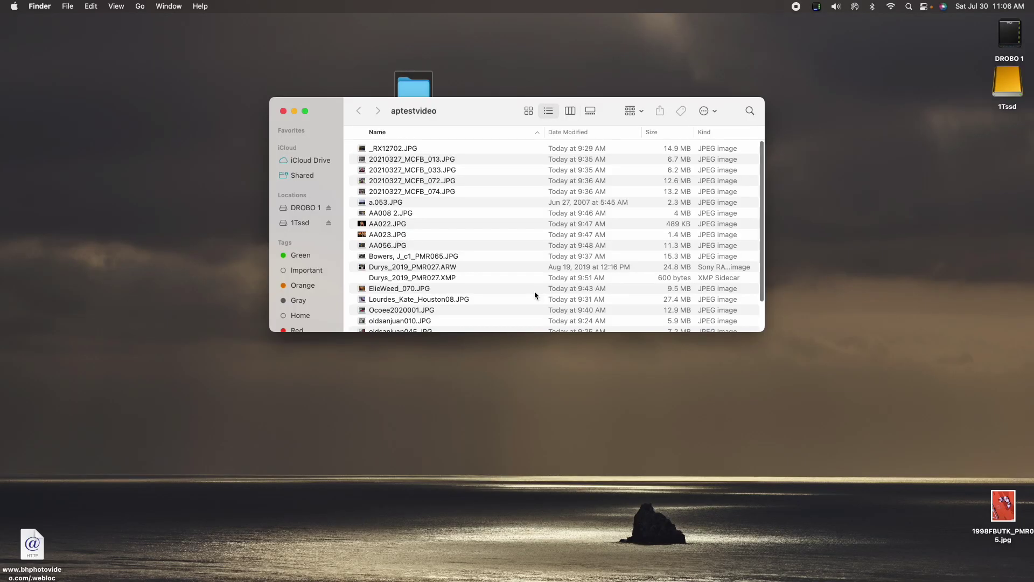
Open Affinity Photo and move the aptestvideo folder window aside so its file list stays reachable beside it.
{"action": "scroll", "coordinate": [535, 295], "scroll_direction": "down", "scroll_amount": 3}
{"action": "scroll", "coordinate": [535, 295], "scroll_direction": "up", "scroll_amount": 3}
{"action": "left_click", "coordinate": [392, 149]}
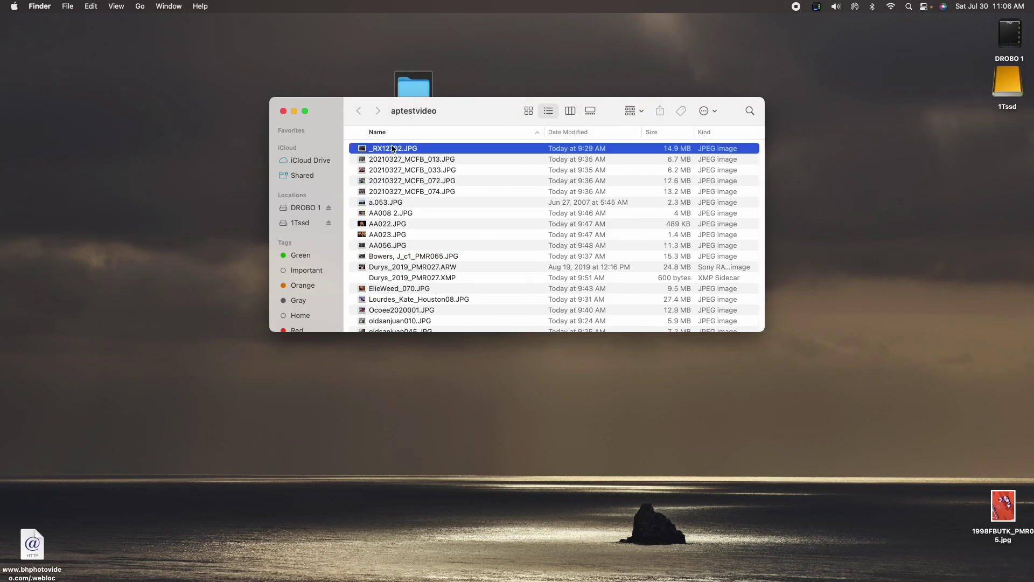
{"action": "left_click_drag", "start_coordinate": [330, 111], "coordinate": [700, 103]}
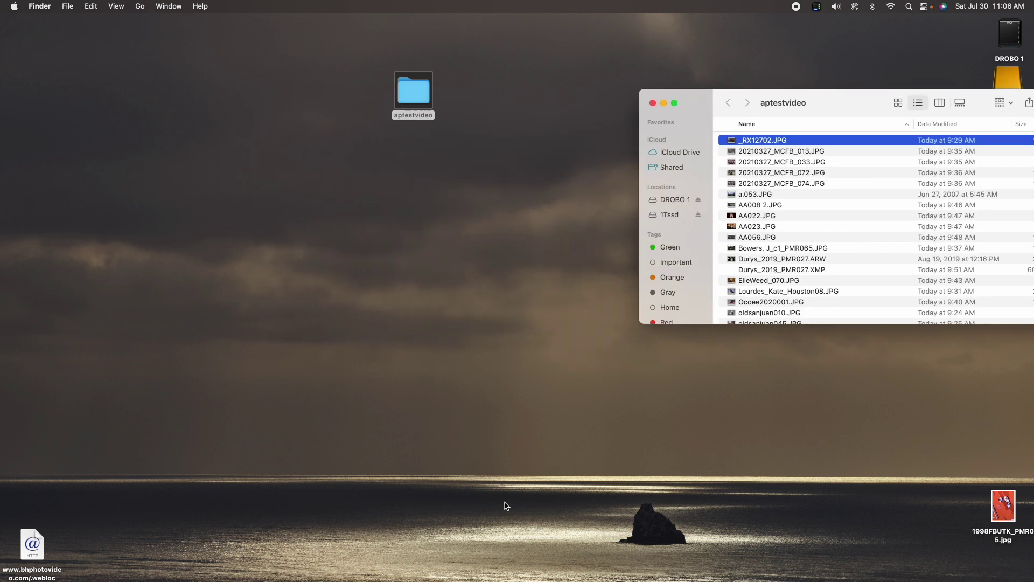
{"action": "mouse_move", "coordinate": [420, 579]}
{"action": "left_click", "coordinate": [459, 539]}
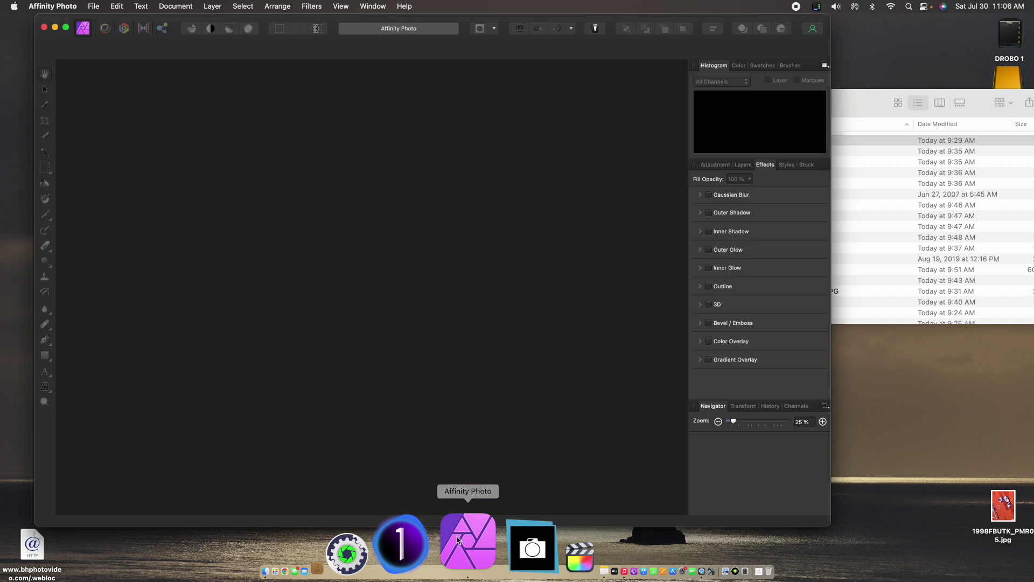
{"action": "left_click_drag", "start_coordinate": [852, 101], "coordinate": [1005, 100]}
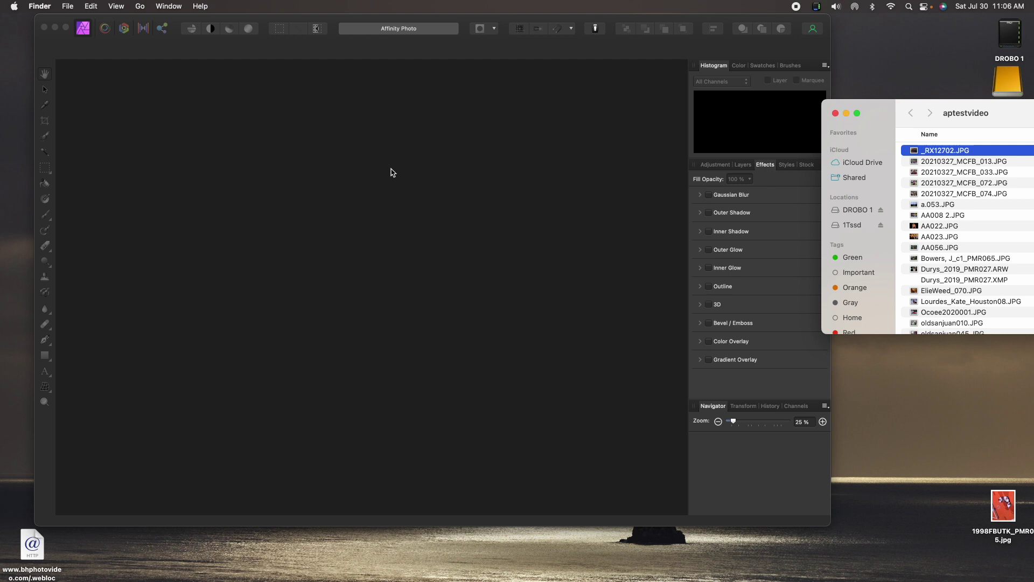
Quit Affinity Photo and launch it again.
{"action": "left_click", "coordinate": [41, 5]}
{"action": "left_click", "coordinate": [34, 4]}
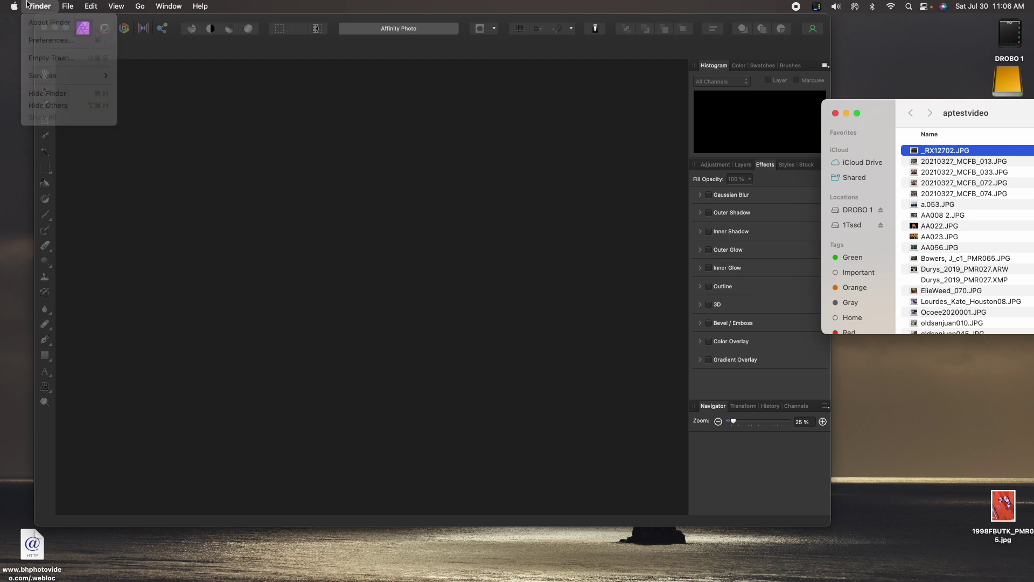
{"action": "left_click", "coordinate": [65, 24]}
{"action": "left_click", "coordinate": [52, 6]}
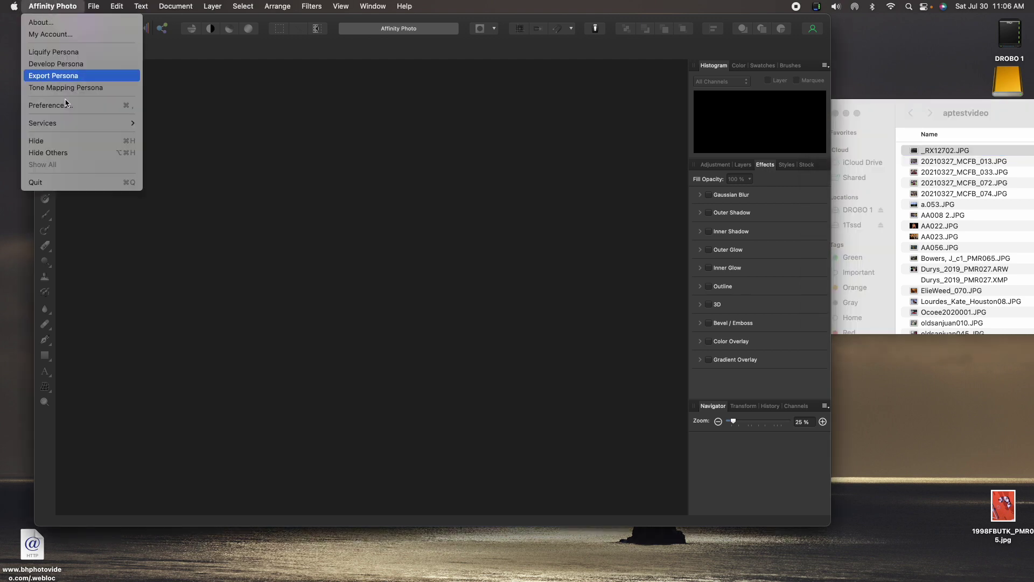
{"action": "left_click", "coordinate": [70, 182]}
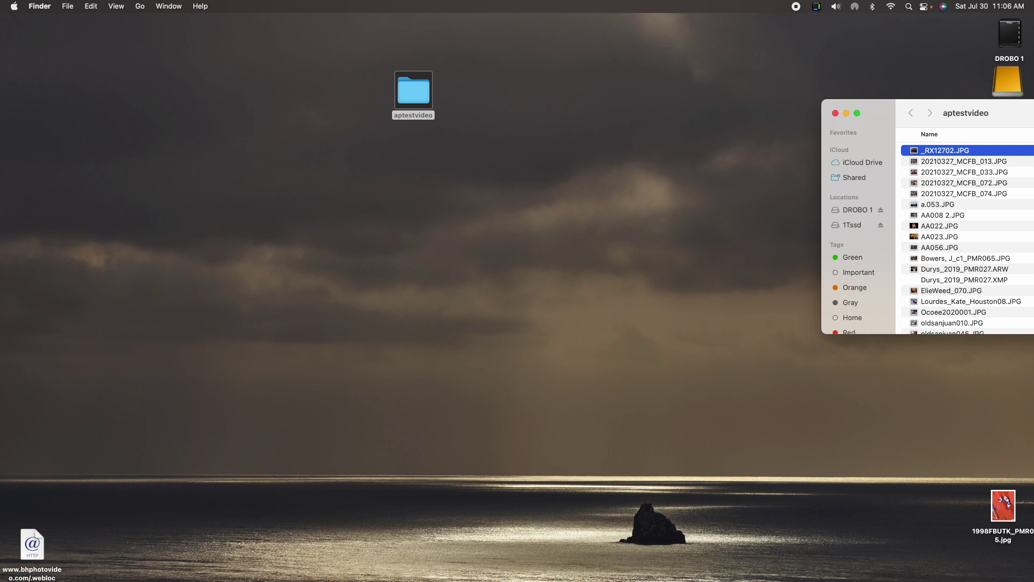
{"action": "mouse_move", "coordinate": [619, 571]}
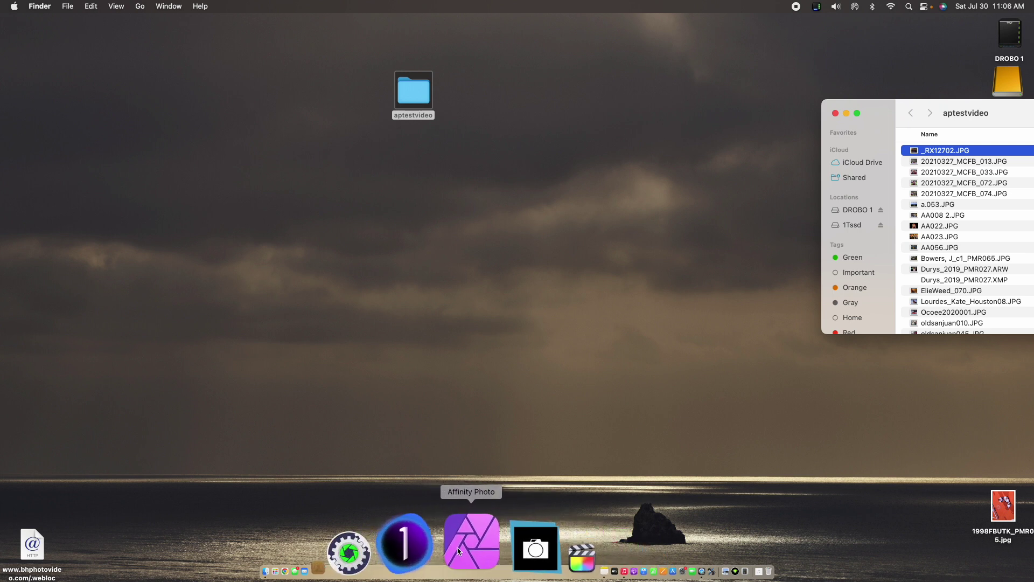
{"action": "left_click", "coordinate": [458, 544]}
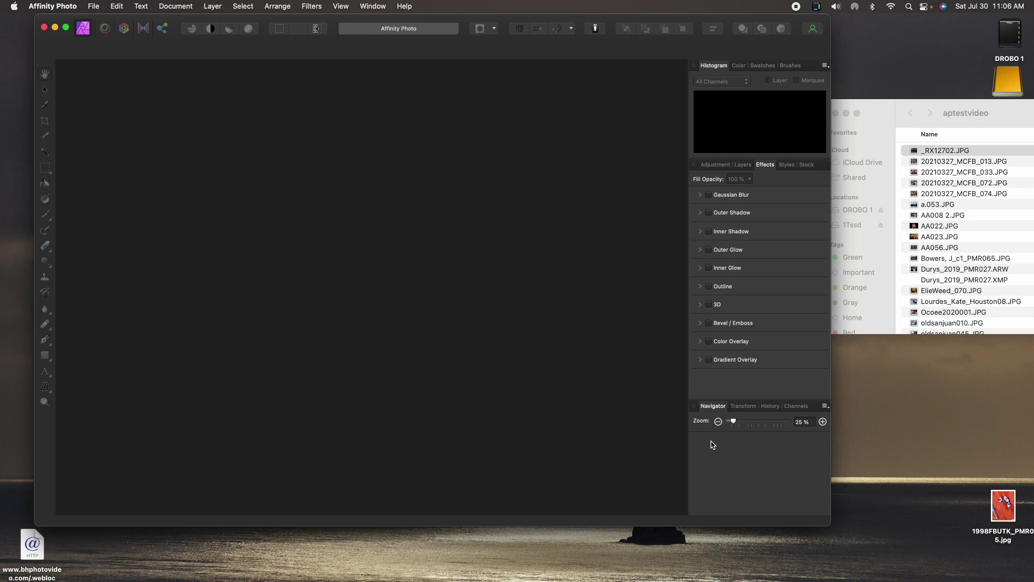
Open all files from the aptestvideo folder in Affinity Photo and dismiss the unsupported-file alert.
{"action": "left_click", "coordinate": [968, 194]}
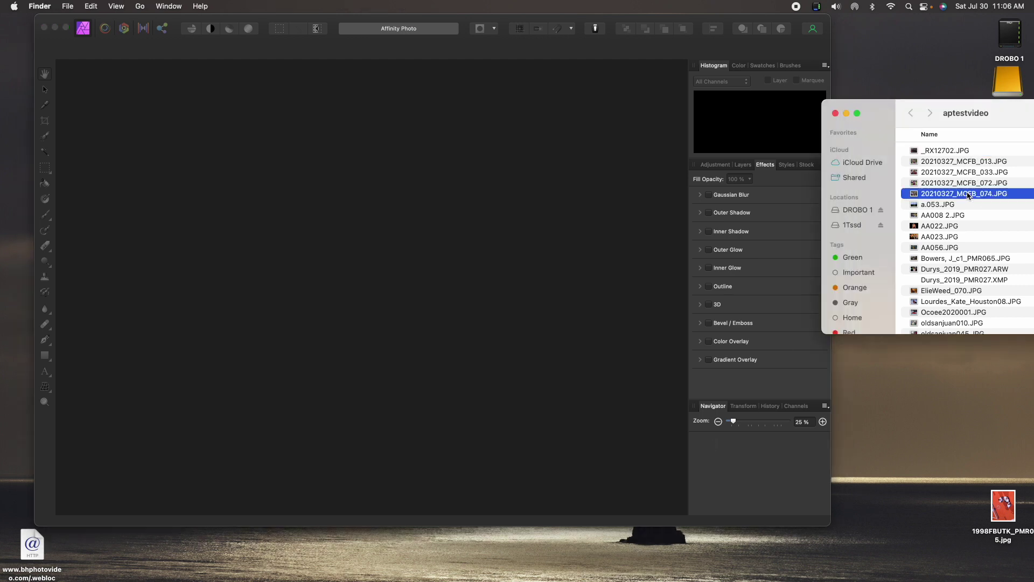
{"action": "key", "text": "super+a"}
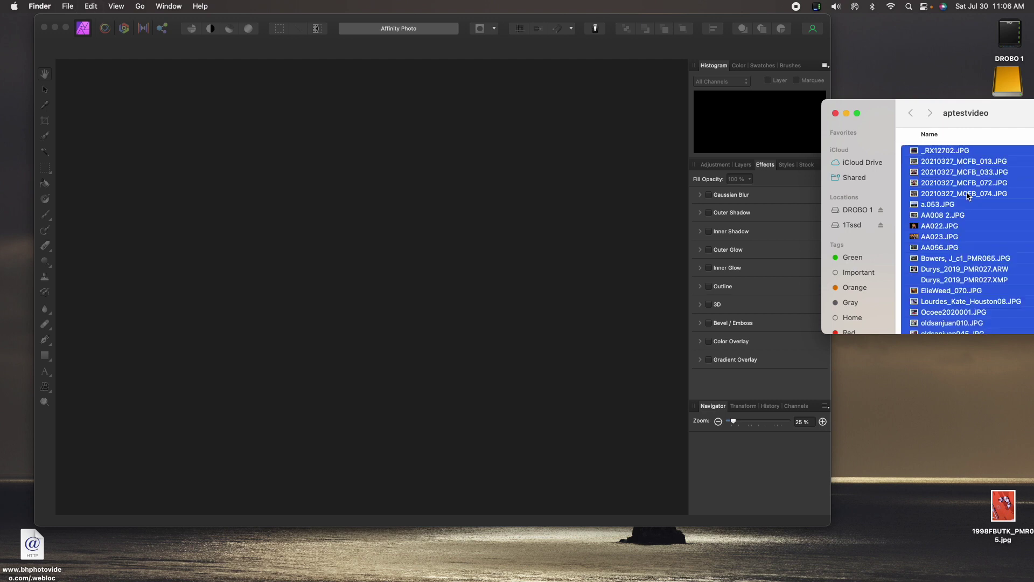
{"action": "left_click_drag", "start_coordinate": [920, 197], "coordinate": [307, 205]}
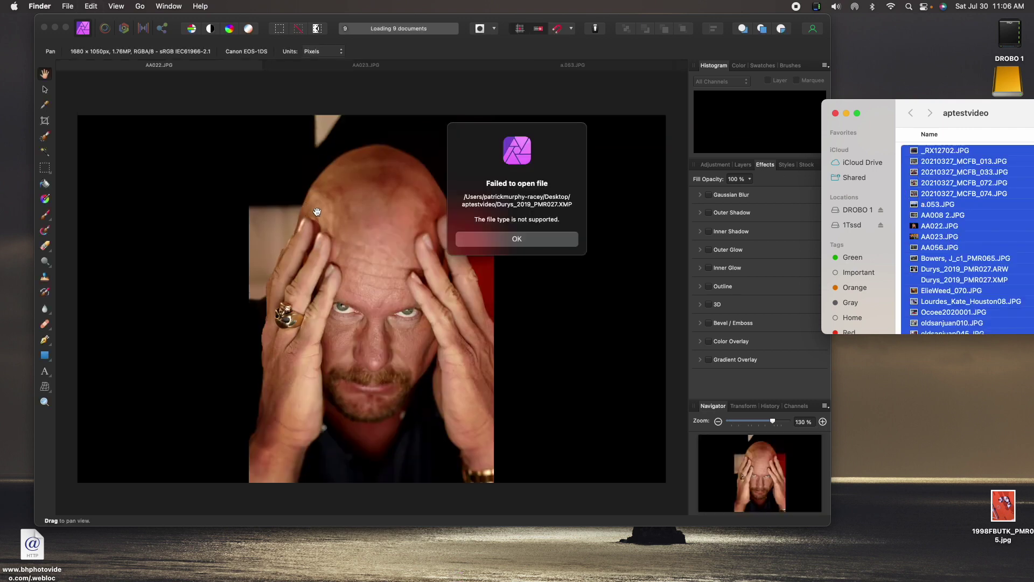
{"action": "left_click", "coordinate": [517, 239]}
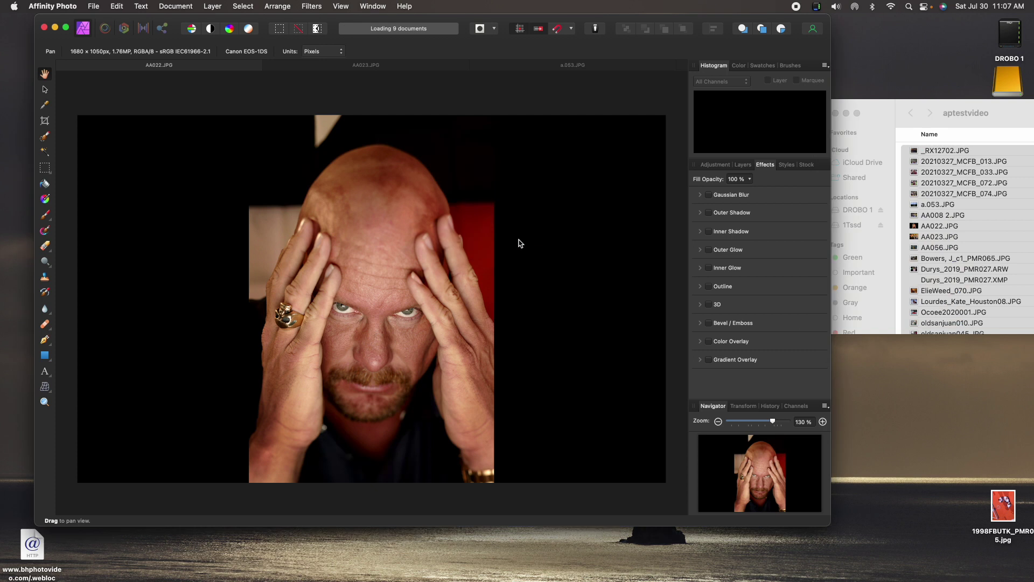
Move the unsupported Durys_2019_PMR027.XMP file from the aptestvideo folder to the Trash and close the folder window.
{"action": "left_click", "coordinate": [978, 283]}
{"action": "left_click", "coordinate": [938, 280]}
{"action": "key", "text": "Down"}
{"action": "key", "text": "Down"}
{"action": "key", "text": "Down"}
{"action": "left_click_drag", "start_coordinate": [952, 280], "coordinate": [652, 572]}
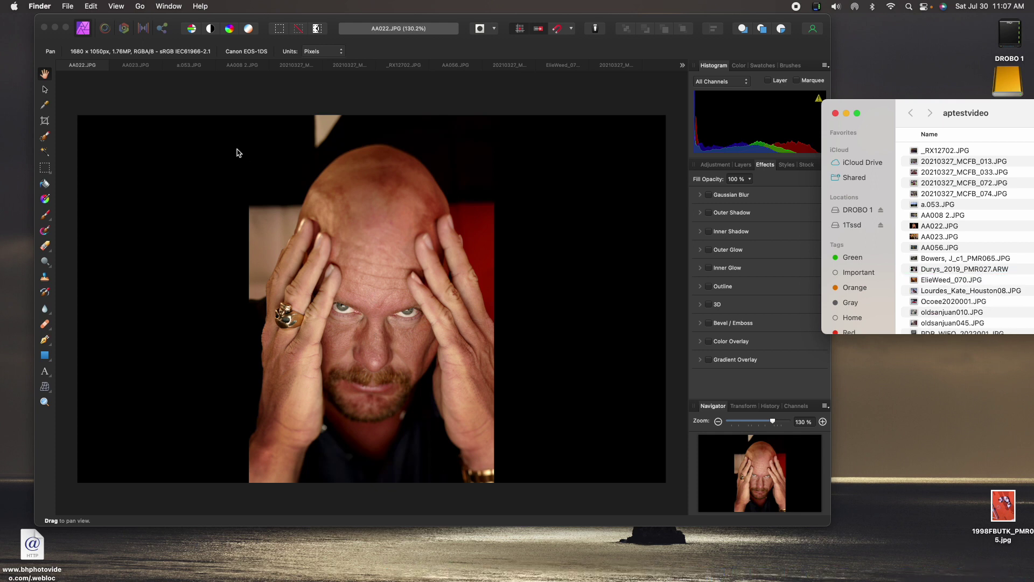
{"action": "left_click", "coordinate": [835, 112]}
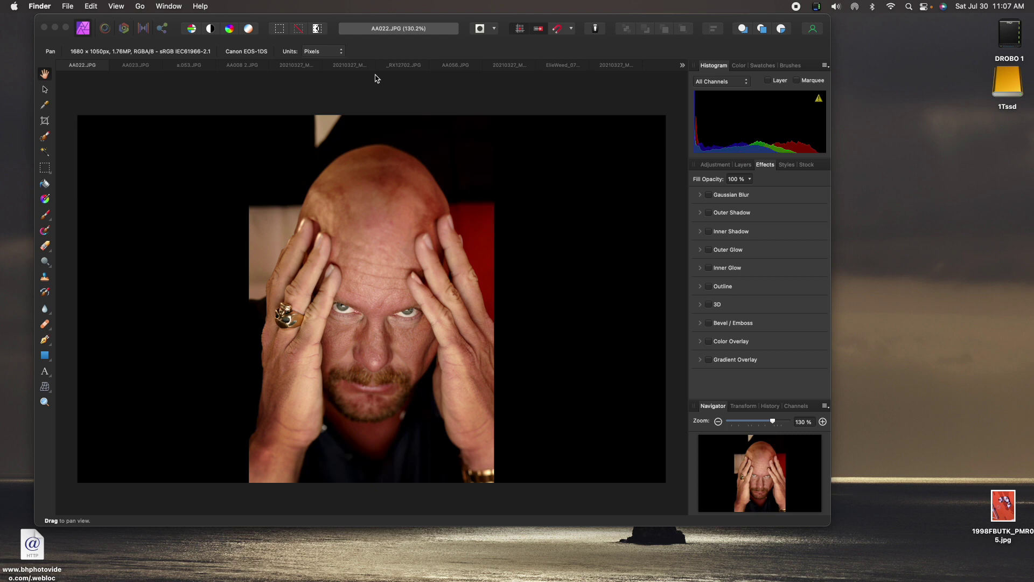
Enlarge the Affinity Photo window so that it fills the whole desktop.
{"action": "left_click", "coordinate": [117, 6]}
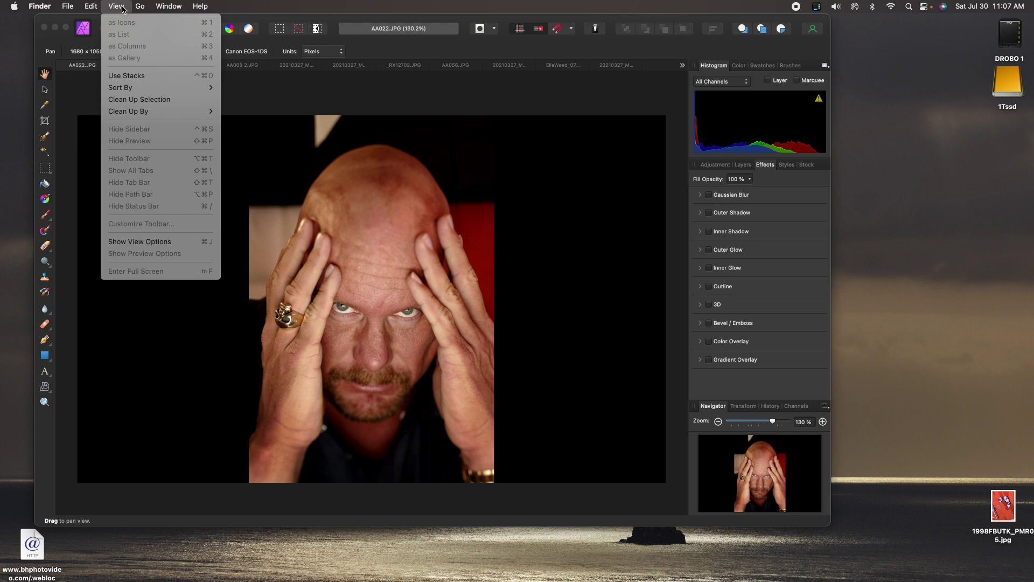
{"action": "left_click", "coordinate": [122, 7]}
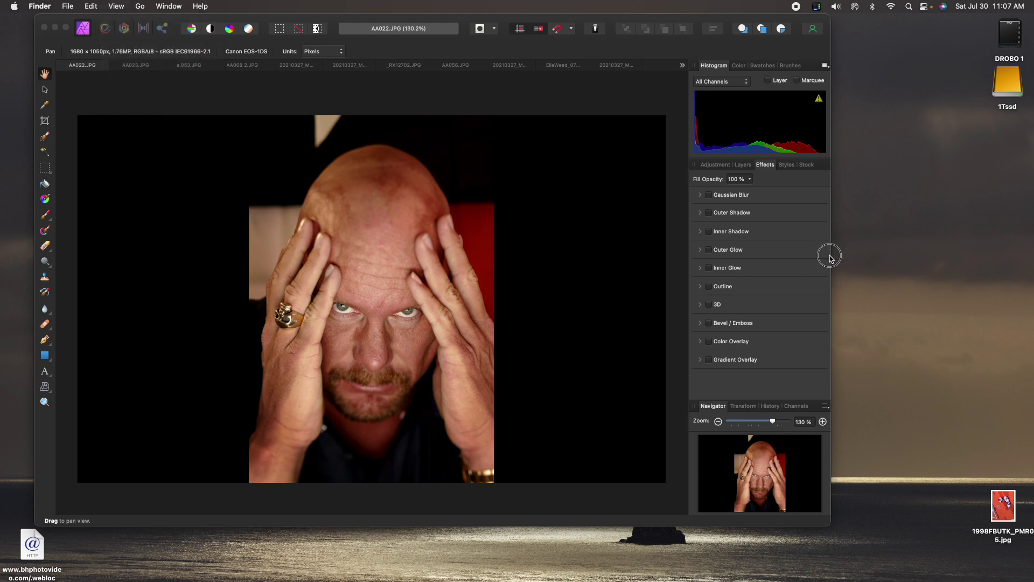
{"action": "left_click_drag", "start_coordinate": [71, 20], "coordinate": [38, 20]}
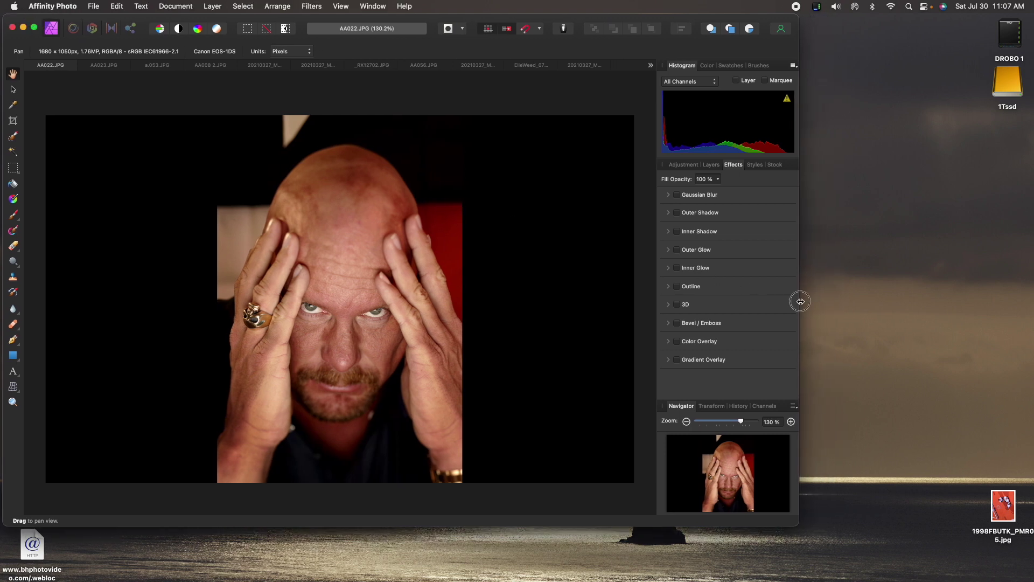
{"action": "left_click_drag", "start_coordinate": [801, 302], "coordinate": [1032, 301]}
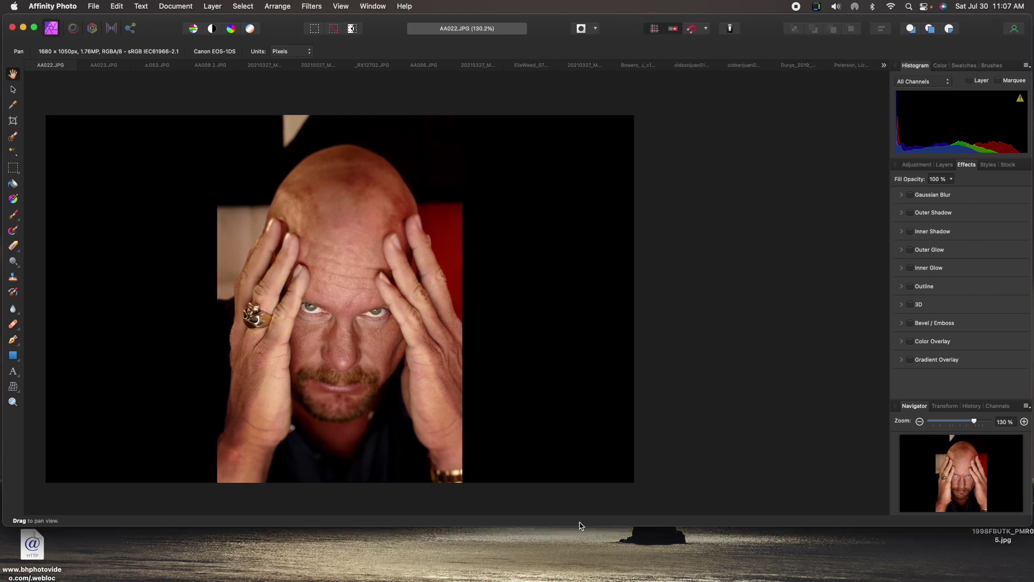
{"action": "left_click_drag", "start_coordinate": [581, 525], "coordinate": [564, 578]}
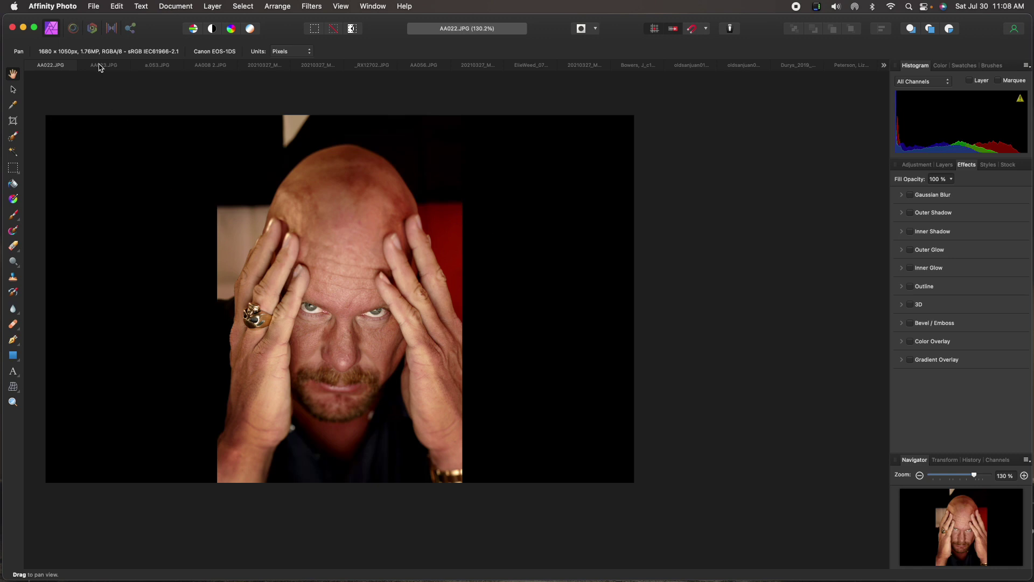
In the Develop Persona, enable White Balance for AA022.JPG, set Temperature to -34 %, and develop the image.
{"action": "left_click", "coordinate": [93, 29]}
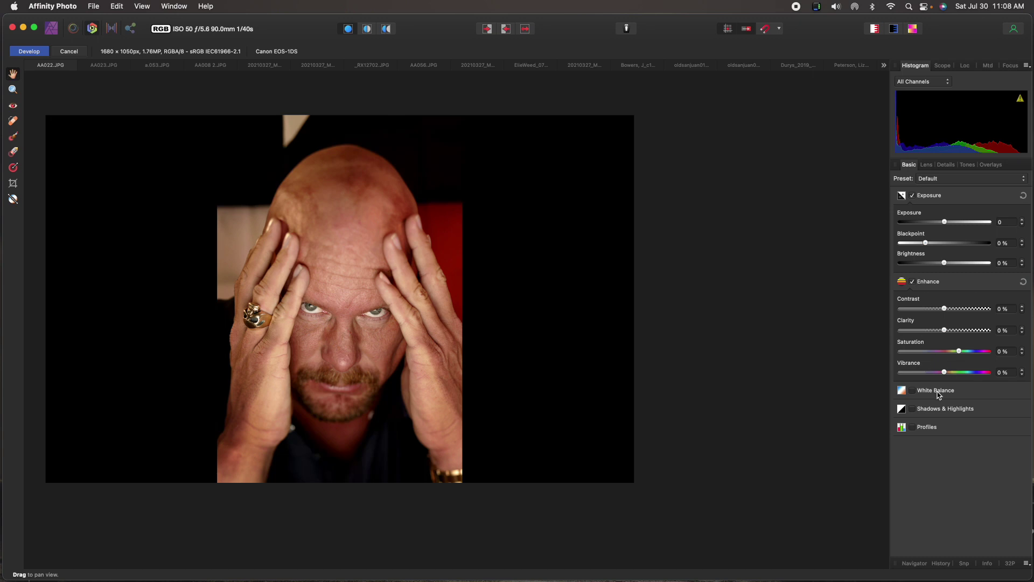
{"action": "left_click", "coordinate": [915, 392]}
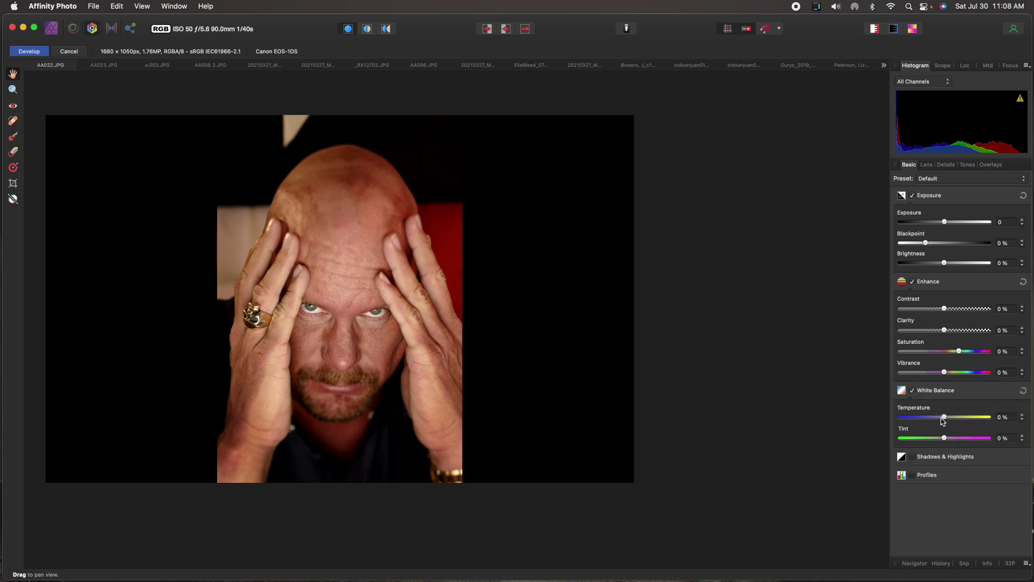
{"action": "left_click_drag", "start_coordinate": [944, 417], "coordinate": [929, 419]}
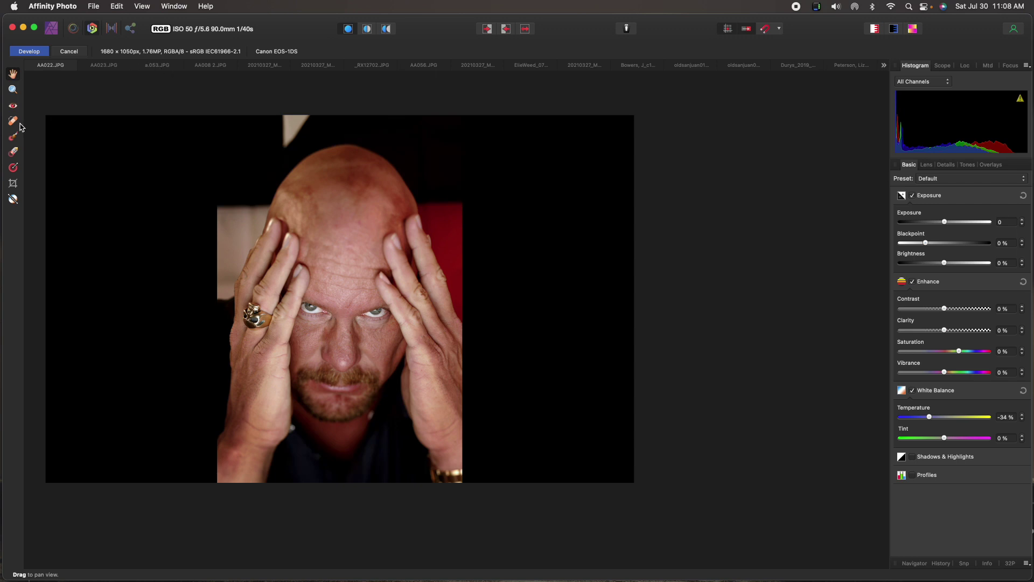
{"action": "left_click", "coordinate": [28, 52]}
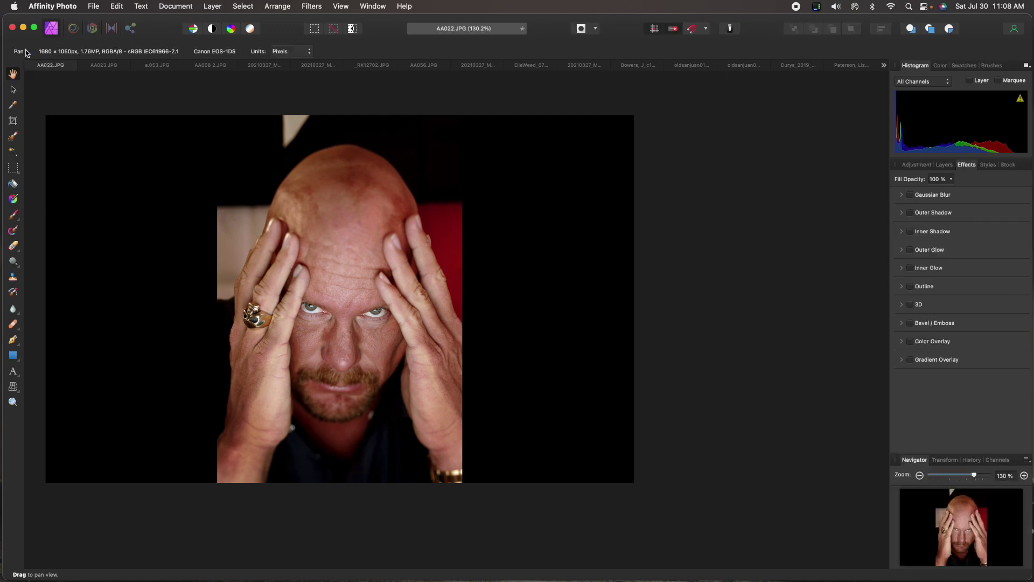
Examine the photo's layers, the available adjustments and the layer effects, including the Outer Shadow settings.
{"action": "left_click", "coordinate": [944, 164]}
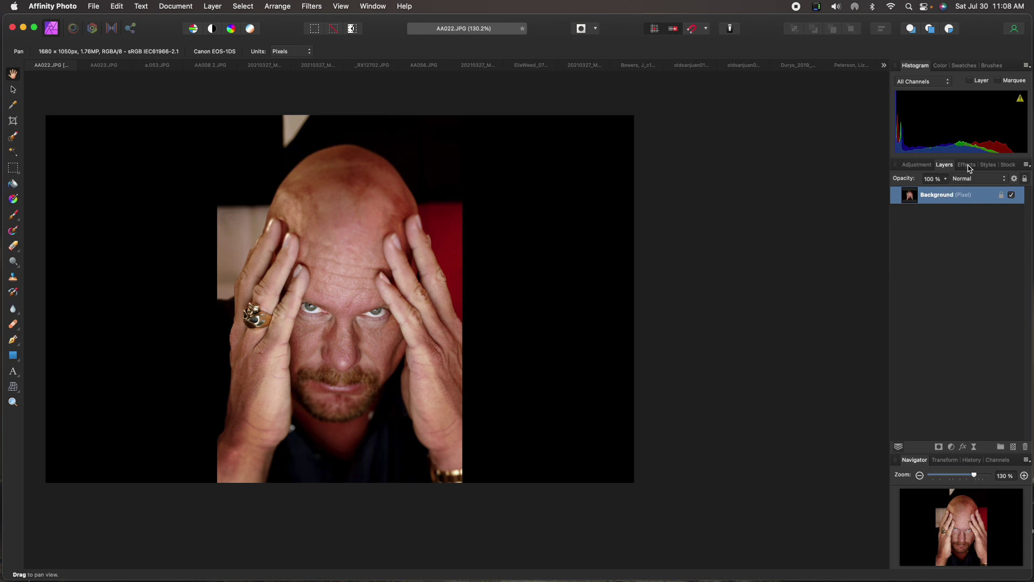
{"action": "left_click", "coordinate": [917, 165]}
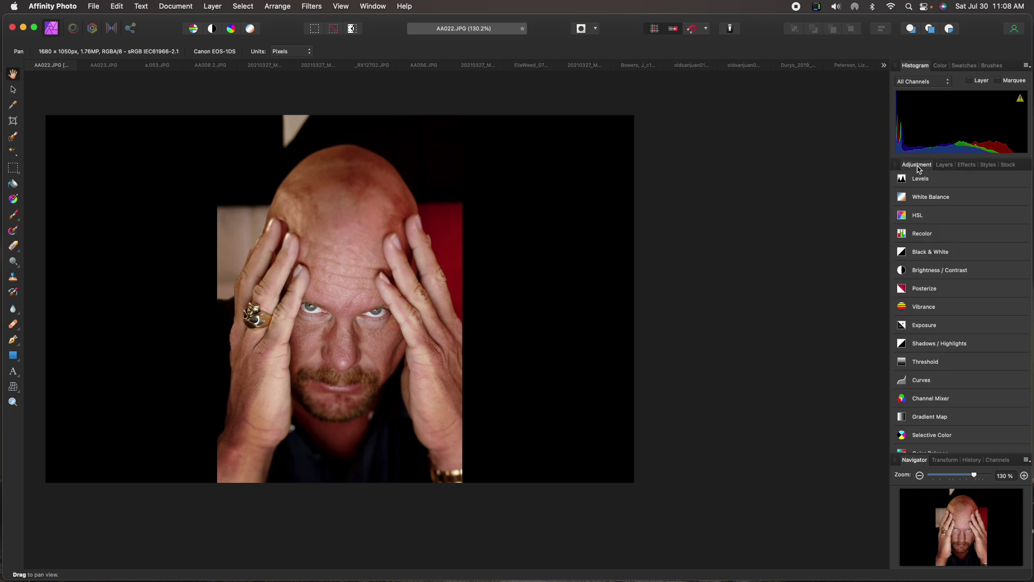
{"action": "left_click", "coordinate": [944, 165]}
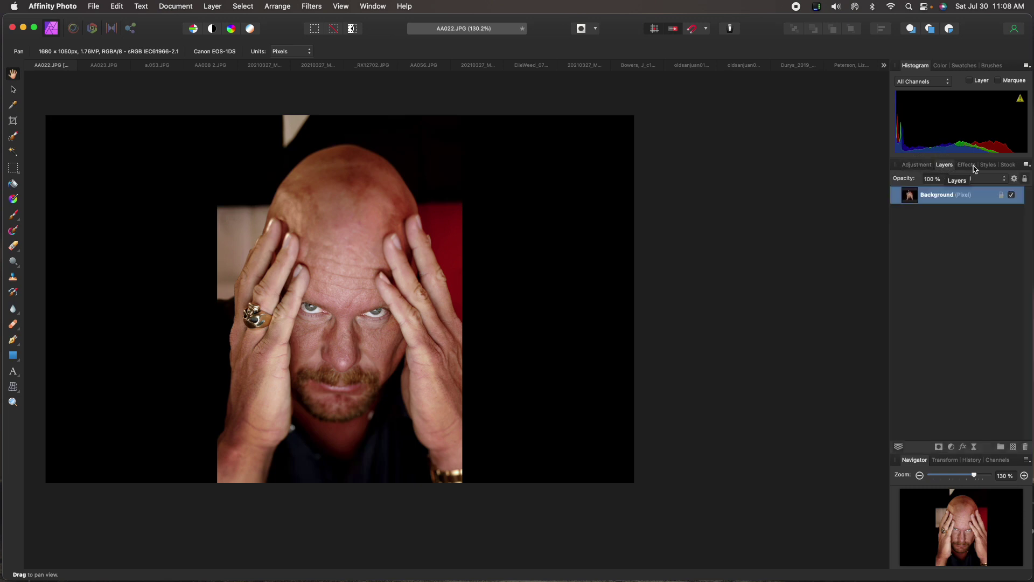
{"action": "left_click", "coordinate": [967, 165]}
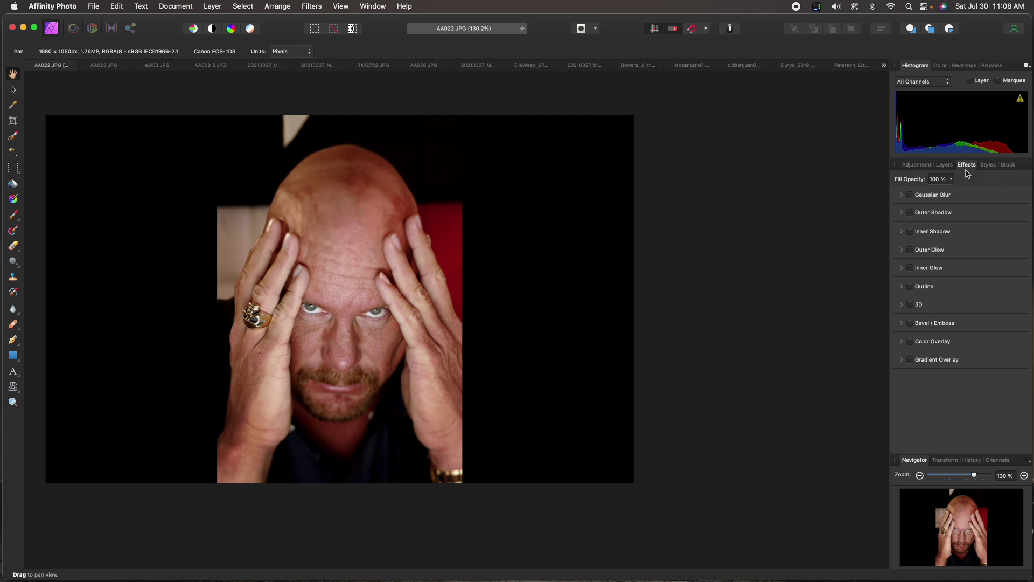
{"action": "left_click", "coordinate": [901, 213]}
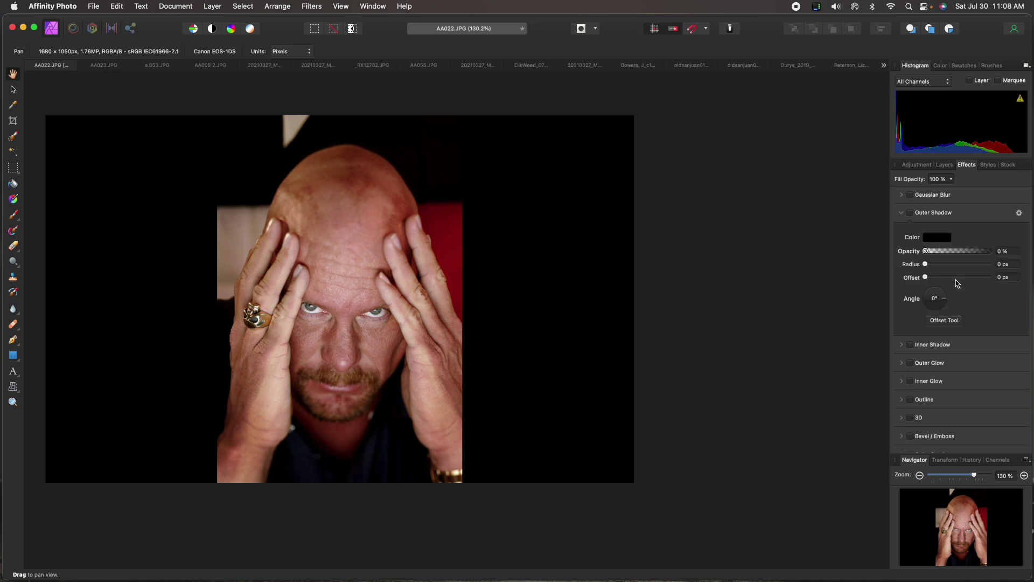
{"action": "left_click", "coordinate": [903, 214]}
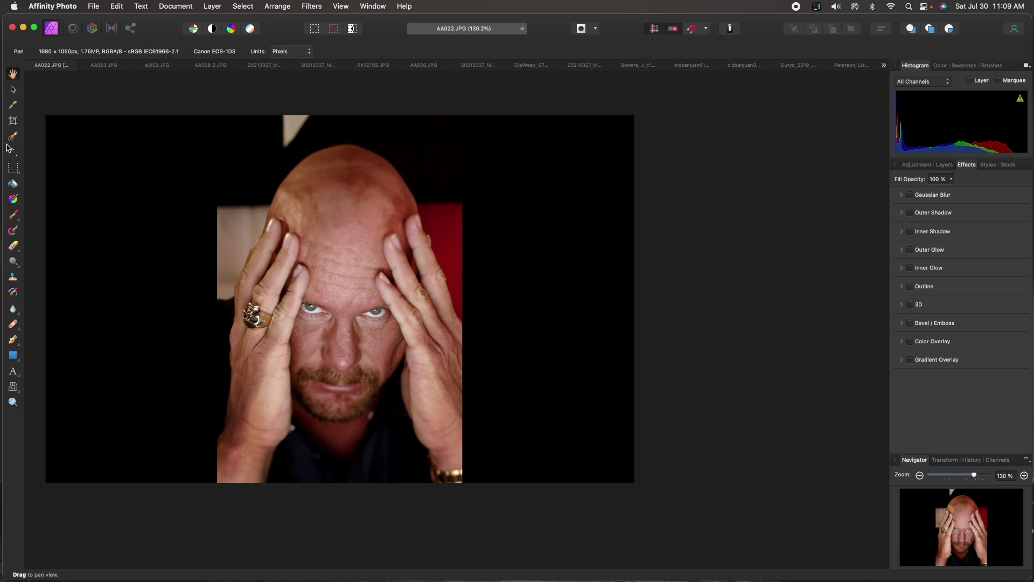
Crop AA022.JPG tightly around the face and hands to about 698 x 736 px, removing the black side borders.
{"action": "left_click", "coordinate": [13, 120]}
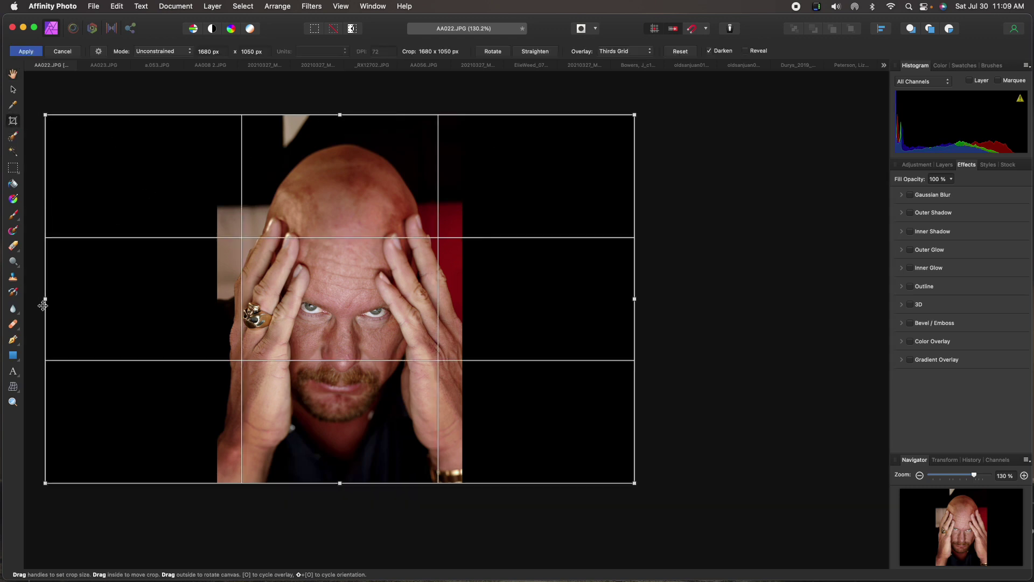
{"action": "left_click_drag", "start_coordinate": [43, 306], "coordinate": [217, 307]}
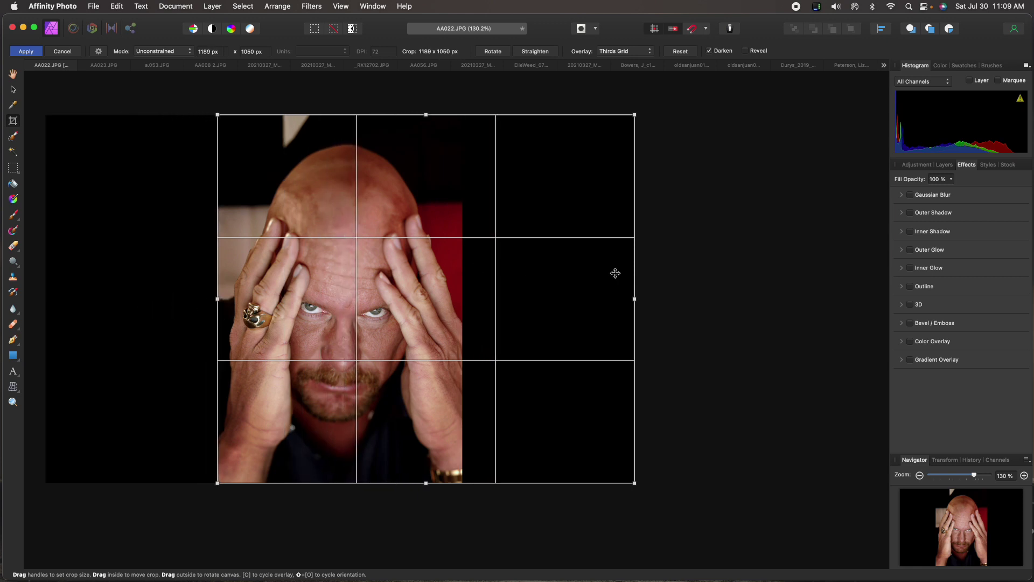
{"action": "left_click_drag", "start_coordinate": [634, 299], "coordinate": [463, 323]}
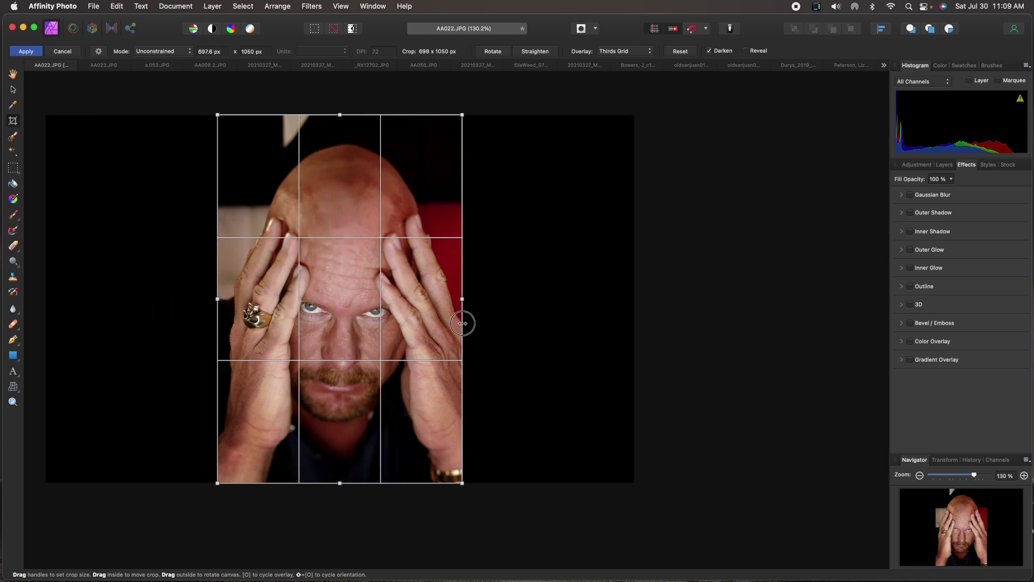
{"action": "left_click_drag", "start_coordinate": [340, 115], "coordinate": [340, 180]}
{"action": "left_click_drag", "start_coordinate": [340, 482], "coordinate": [340, 450]}
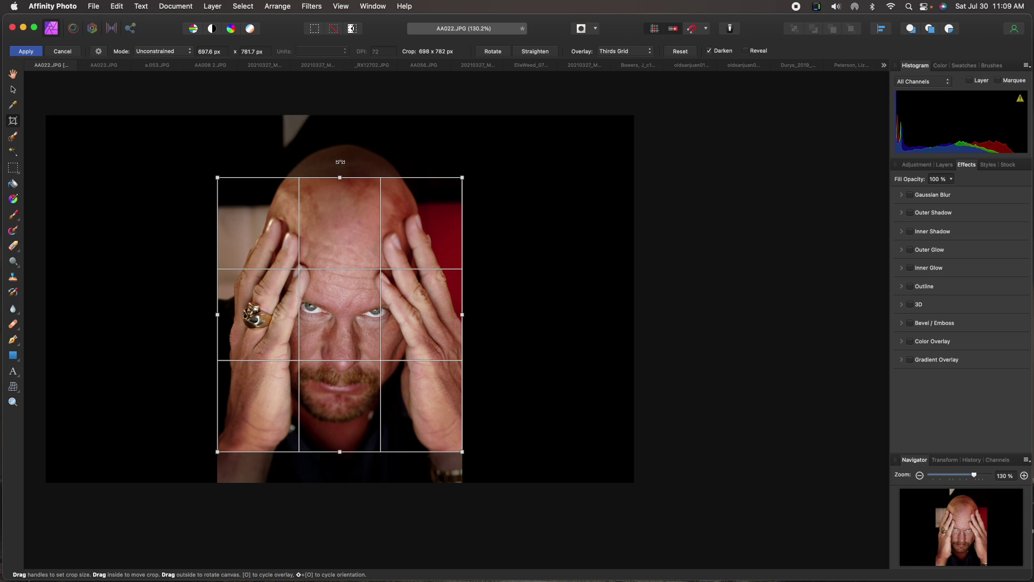
{"action": "left_click_drag", "start_coordinate": [340, 177], "coordinate": [340, 194]}
{"action": "key", "text": "h"}
{"action": "key", "text": "super+0"}
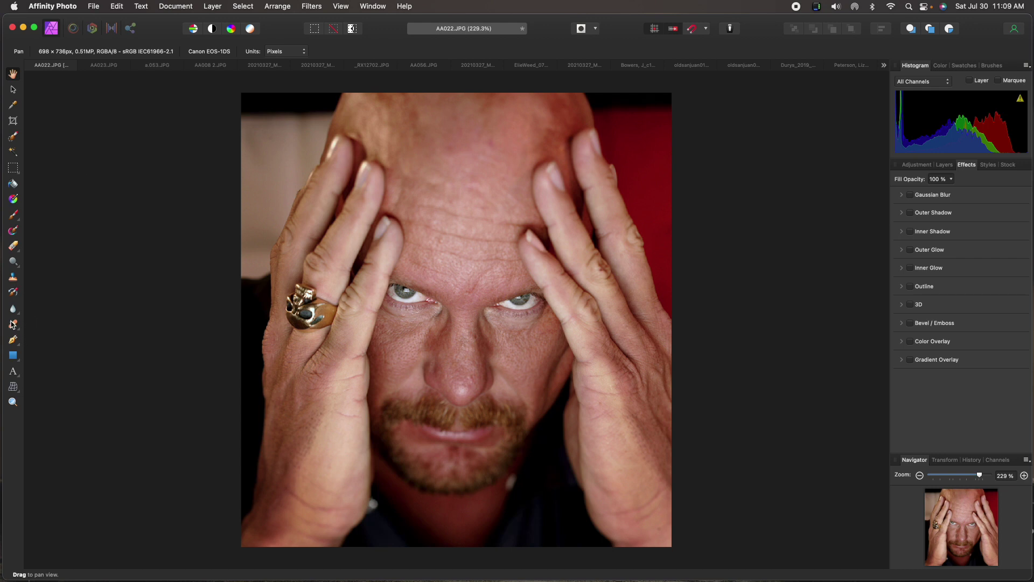
In the Develop Persona, set AA022.JPG's Contrast to 9 %, Clarity to 5 %, Saturation to -12 % and Blackpoint to -2 %, and develop it.
{"action": "left_click", "coordinate": [14, 325]}
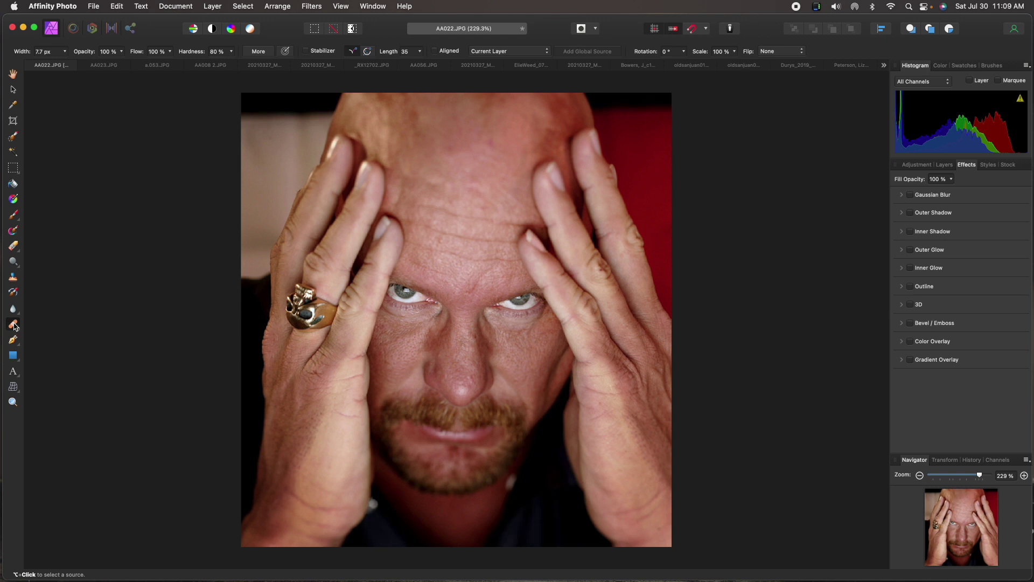
{"action": "left_click", "coordinate": [92, 29]}
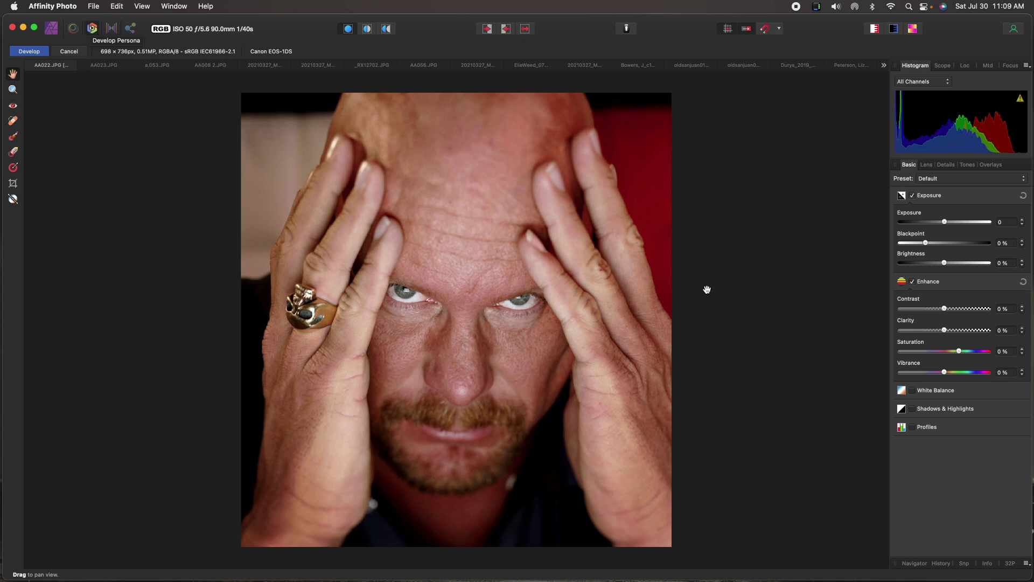
{"action": "left_click_drag", "start_coordinate": [947, 309], "coordinate": [948, 333]}
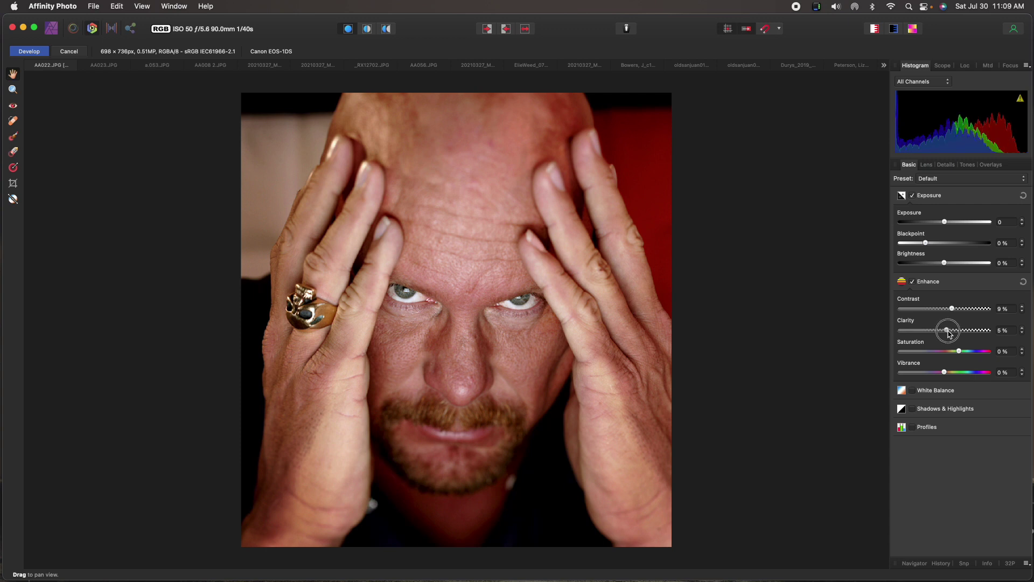
{"action": "left_click_drag", "start_coordinate": [962, 353], "coordinate": [954, 353]}
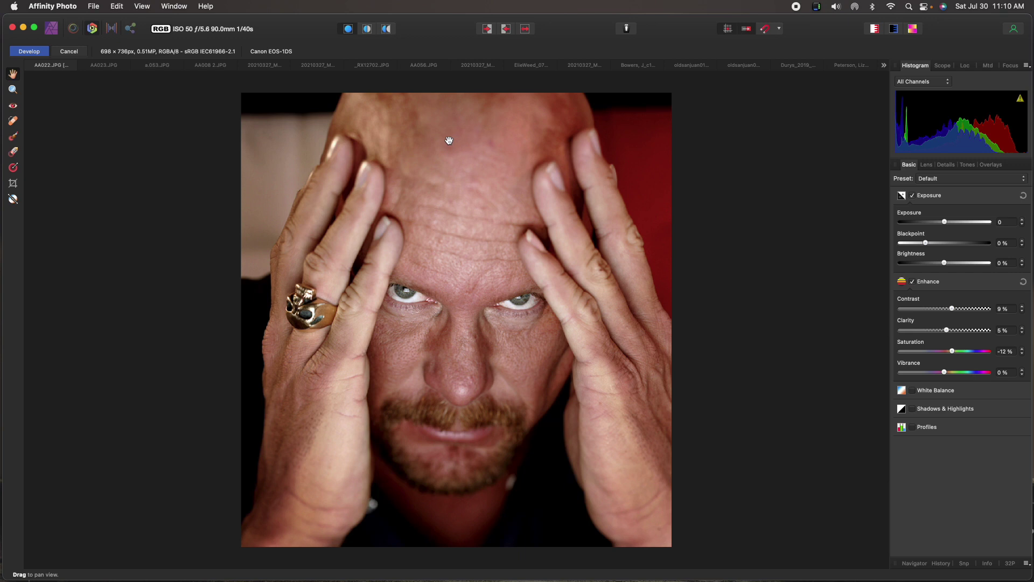
{"action": "left_click_drag", "start_coordinate": [926, 244], "coordinate": [922, 247]}
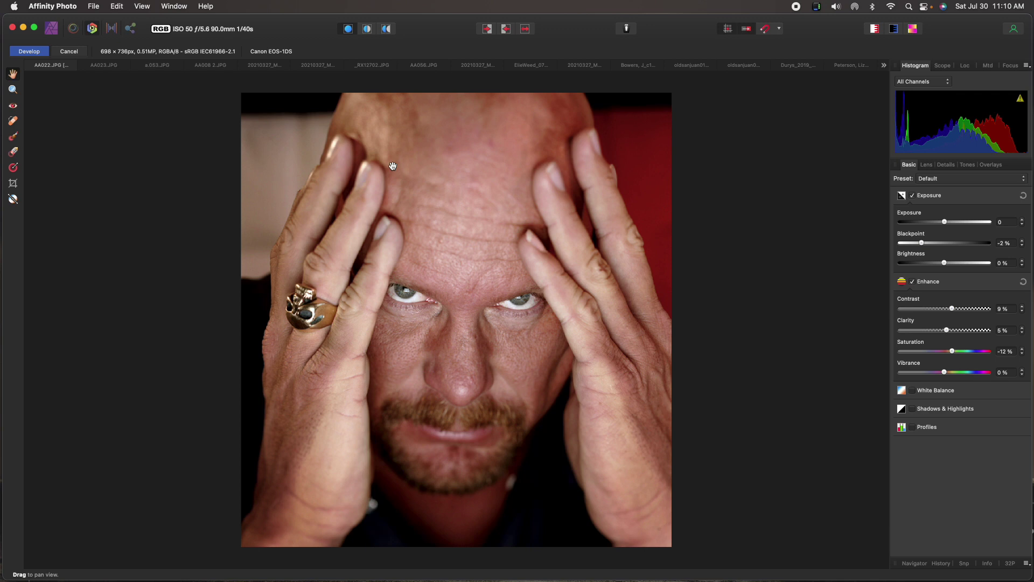
{"action": "left_click", "coordinate": [29, 52]}
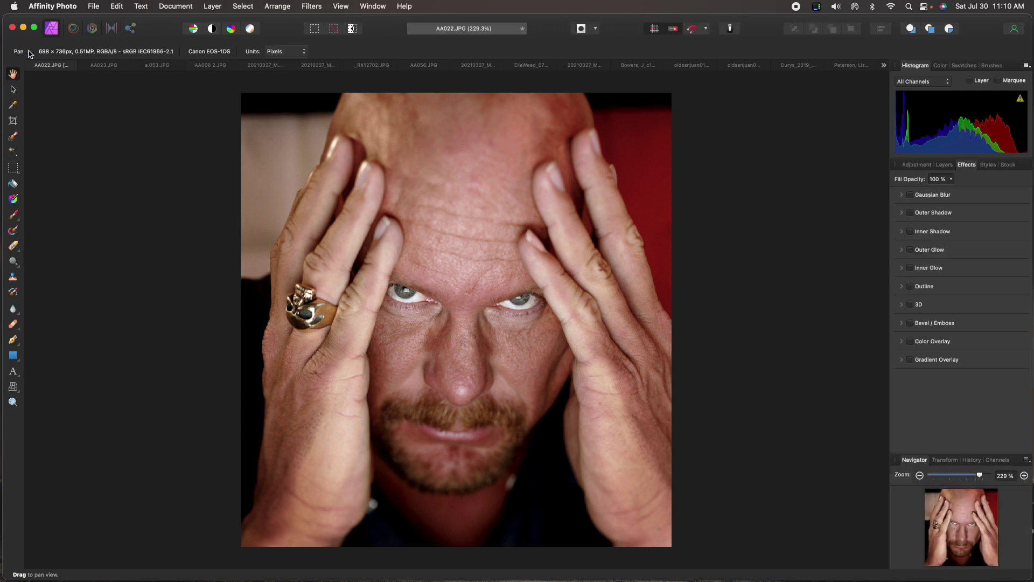
Export AA022 as a best-quality JPEG into the aptestvideo folder on the Desktop, replacing the existing file.
{"action": "left_click", "coordinate": [93, 5]}
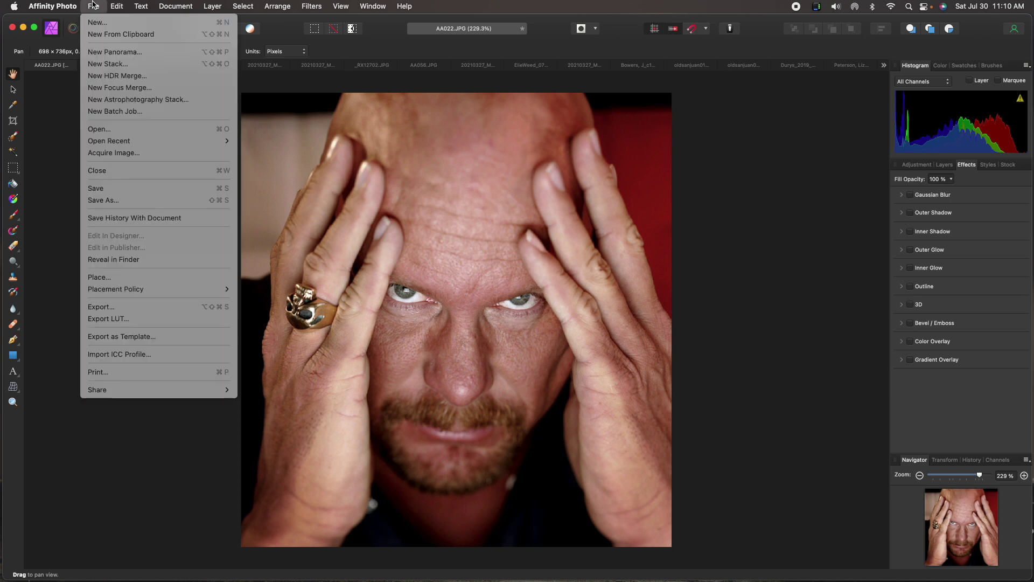
{"action": "left_click", "coordinate": [119, 306]}
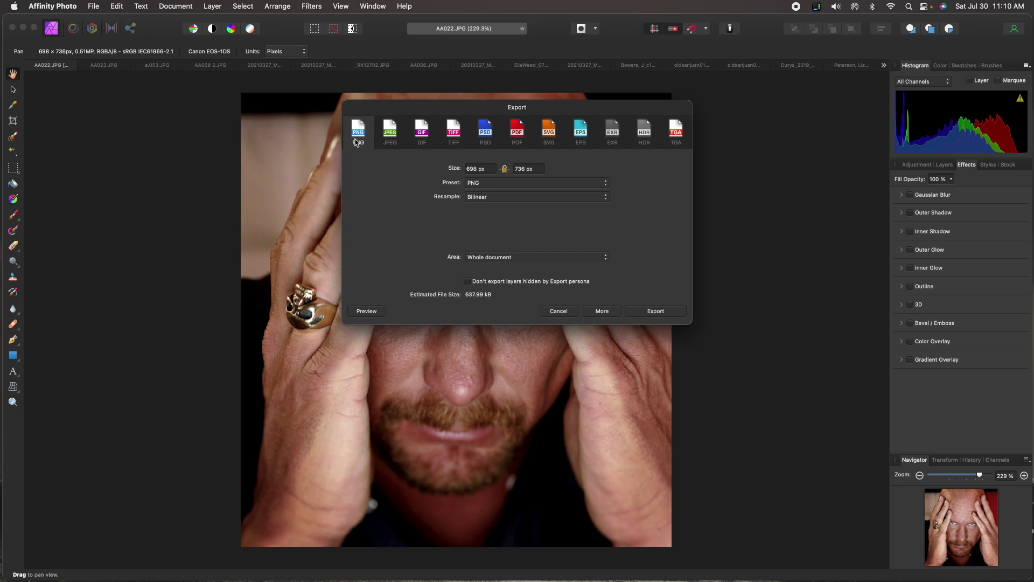
{"action": "left_click", "coordinate": [390, 135]}
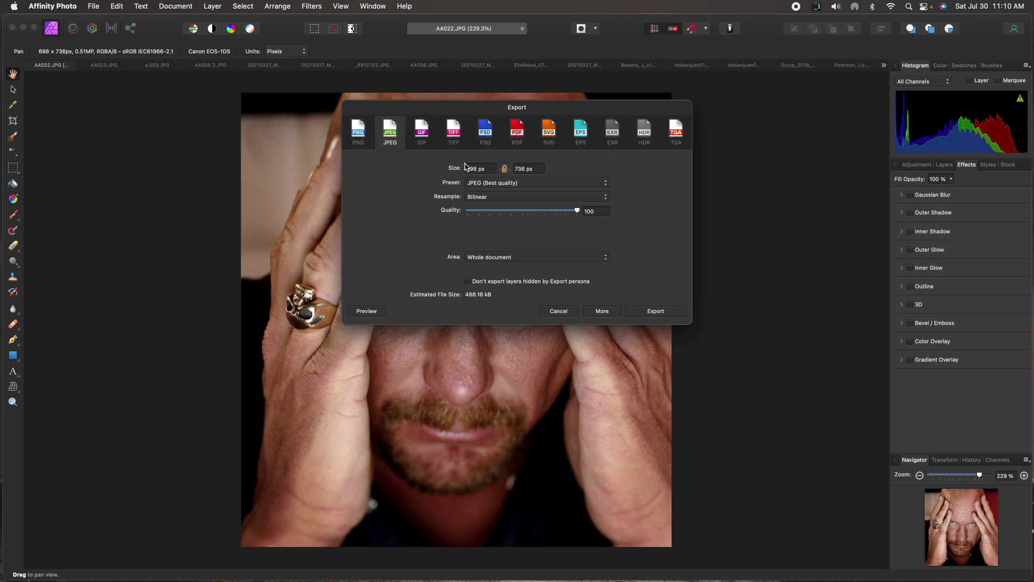
{"action": "left_click", "coordinate": [659, 313]}
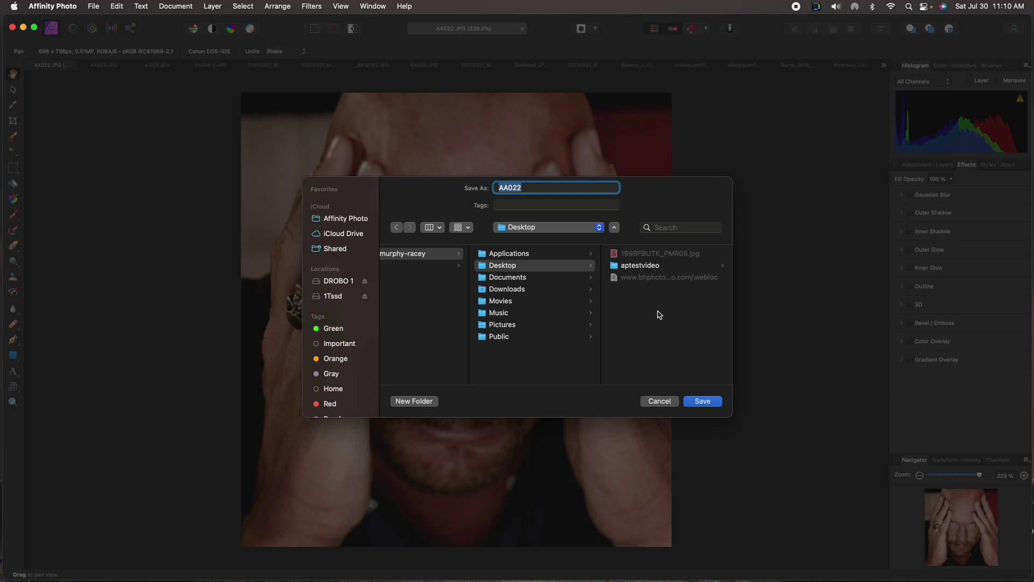
{"action": "left_click", "coordinate": [639, 267]}
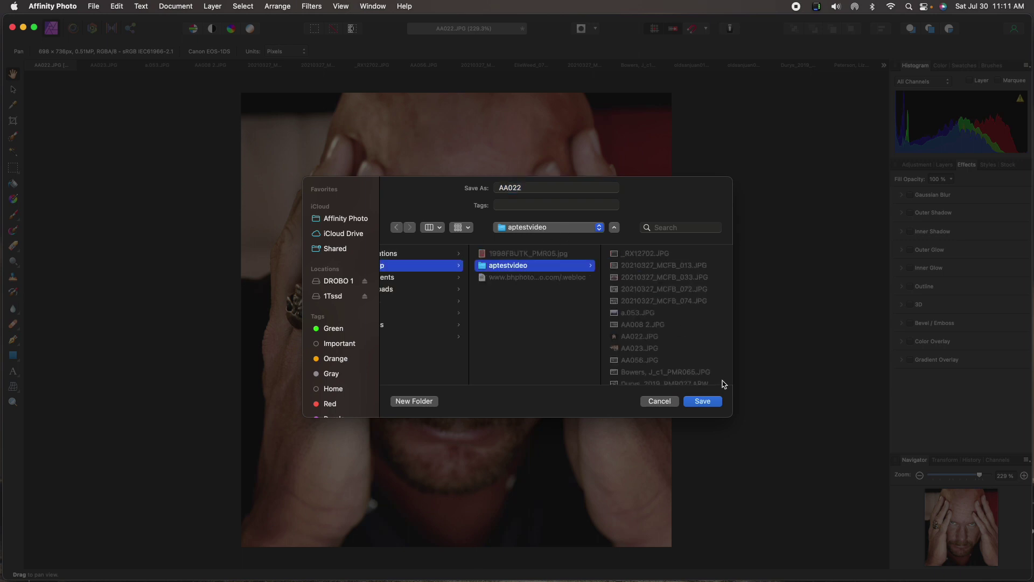
{"action": "left_click", "coordinate": [703, 402]}
{"action": "left_click", "coordinate": [557, 354]}
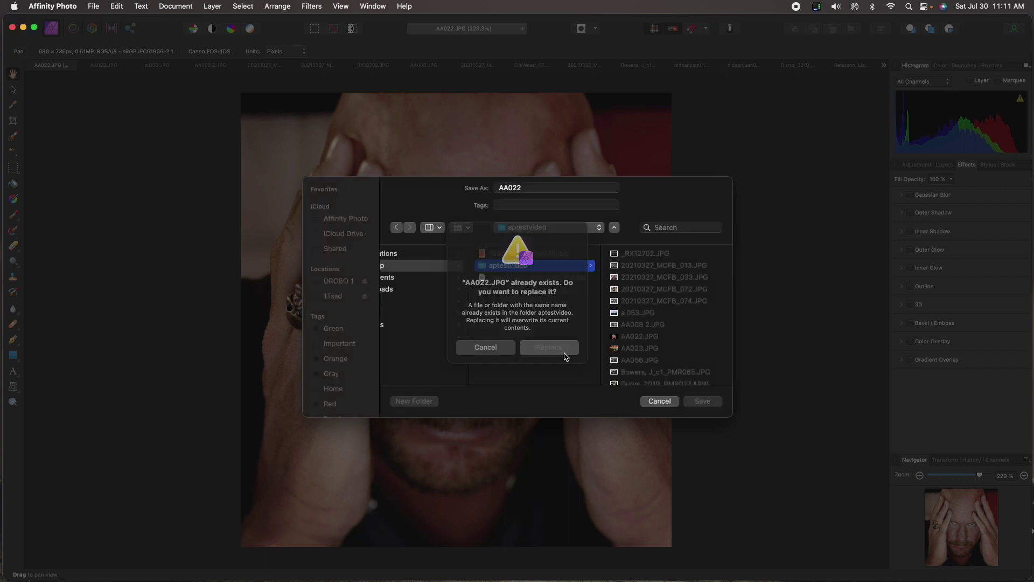
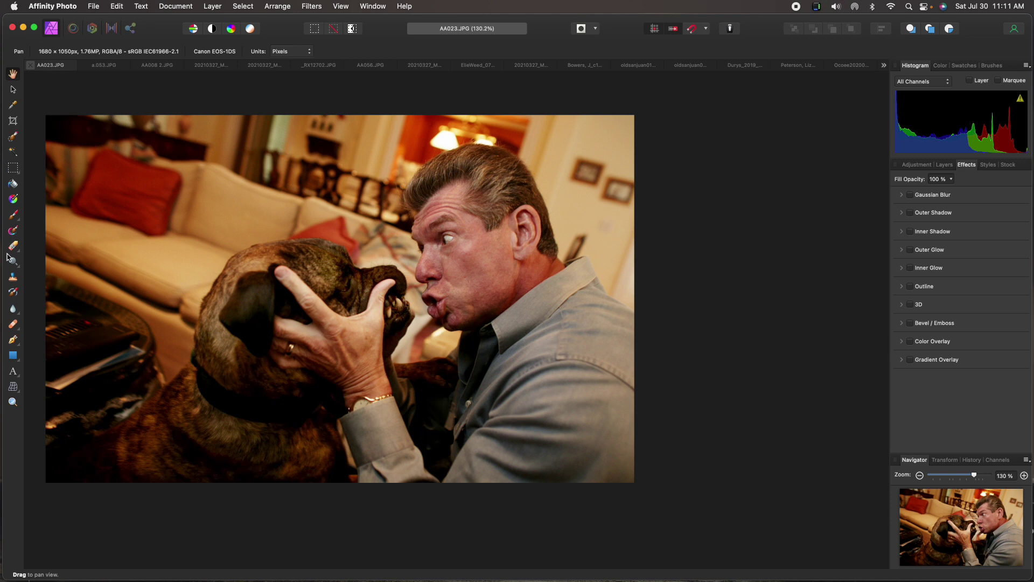
Crop AA023.JPG on all four sides around the man and the dog to about 1229 x 890 px.
{"action": "left_click", "coordinate": [13, 121]}
{"action": "left_click_drag", "start_coordinate": [46, 299], "coordinate": [133, 300]}
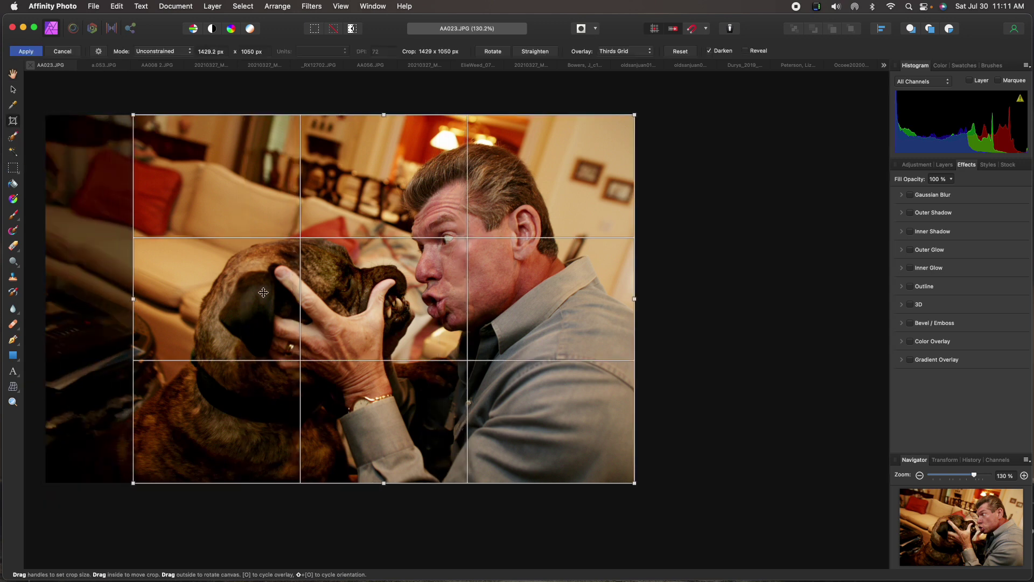
{"action": "left_click_drag", "start_coordinate": [635, 300], "coordinate": [591, 303]}
{"action": "left_click_drag", "start_coordinate": [360, 484], "coordinate": [362, 444]}
{"action": "left_click_drag", "start_coordinate": [363, 114], "coordinate": [362, 132]}
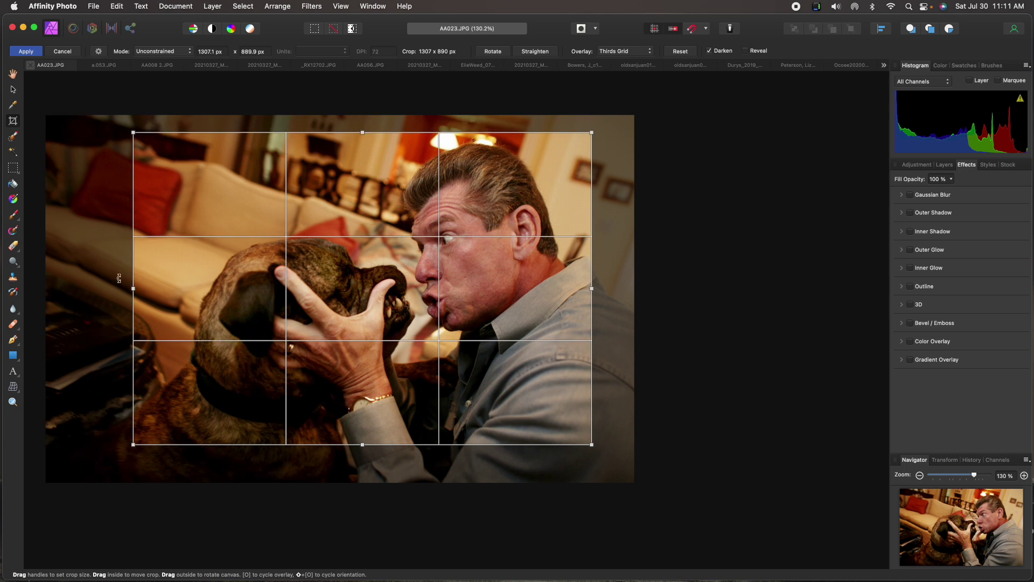
{"action": "left_click_drag", "start_coordinate": [133, 288], "coordinate": [159, 293]}
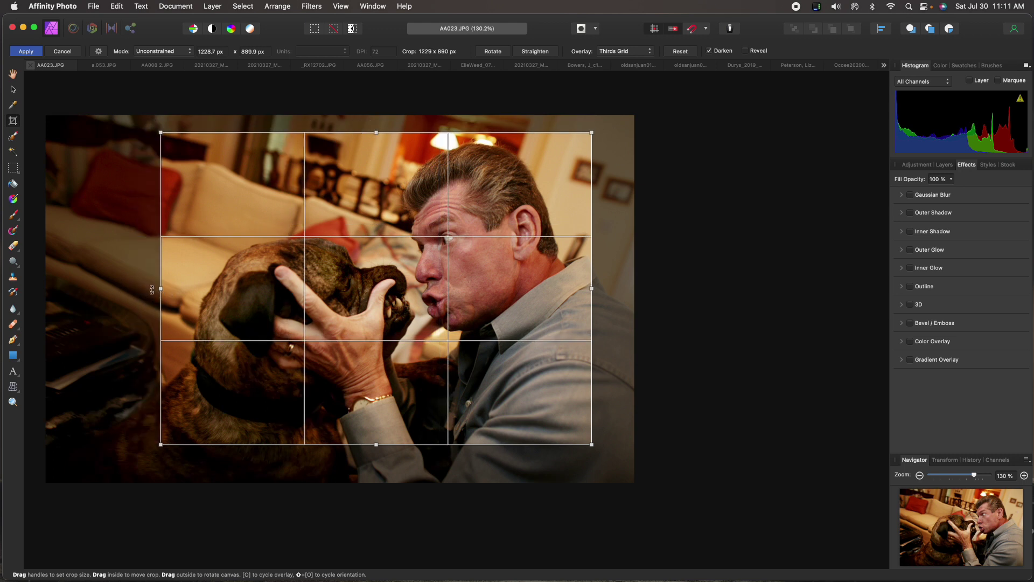
{"action": "key", "text": "Return"}
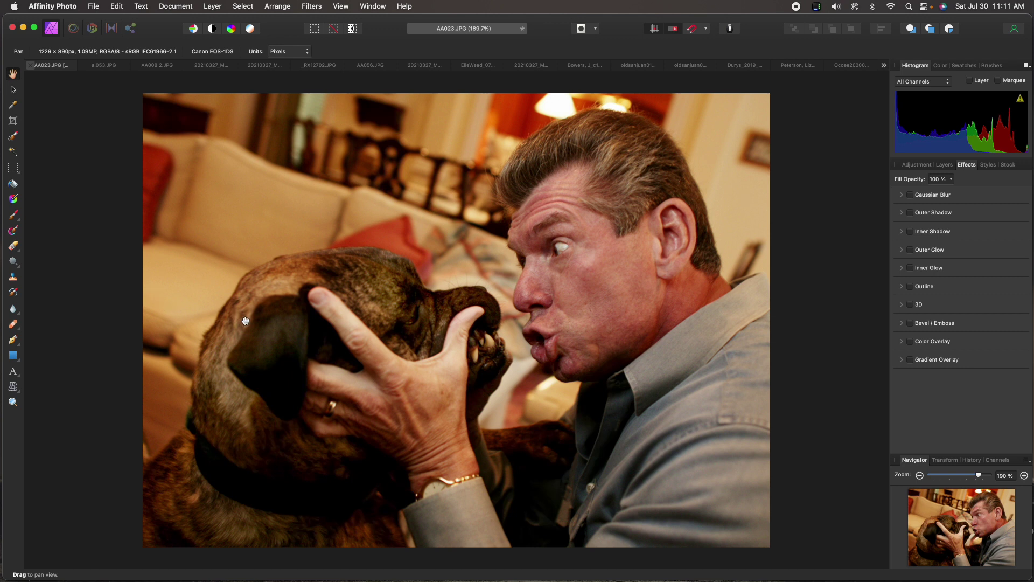
In the Develop Persona, enable White Balance for AA023.JPG and set Temperature to -33 % and Tint to -15 %.
{"action": "scroll", "coordinate": [245, 321], "scroll_direction": "right", "scroll_amount": 3}
{"action": "scroll", "coordinate": [245, 321], "scroll_direction": "right", "scroll_amount": 1}
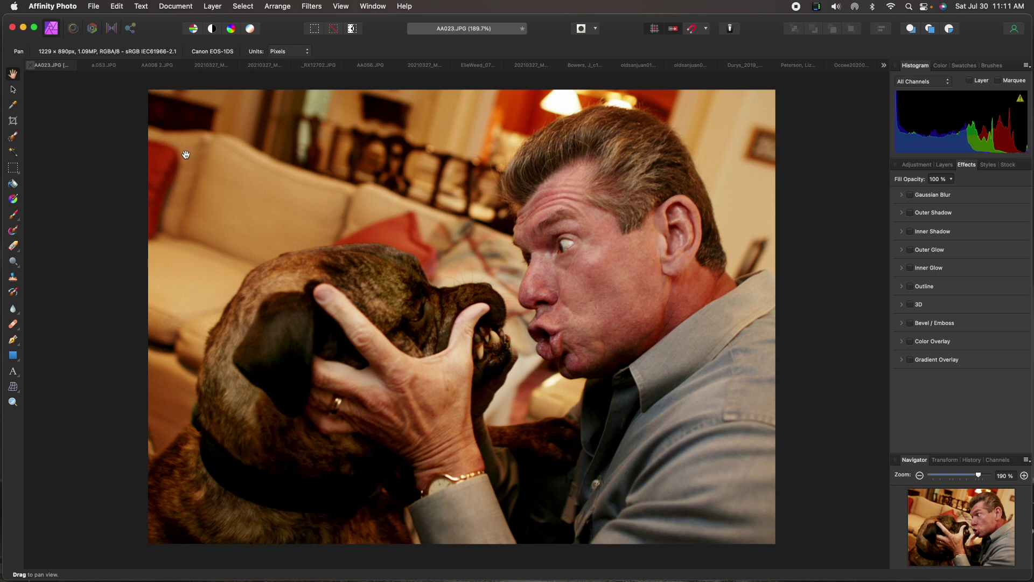
{"action": "left_click", "coordinate": [92, 28]}
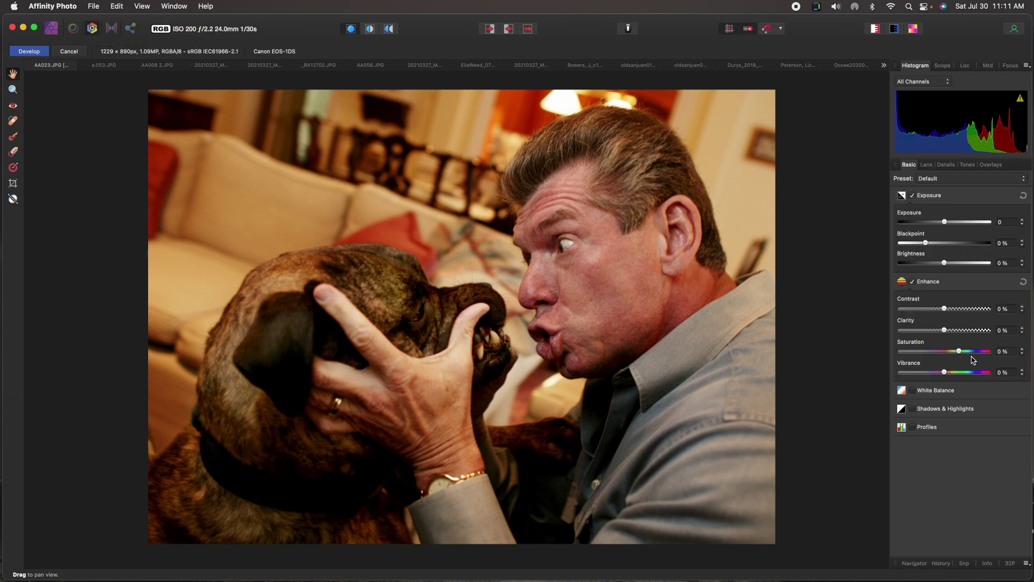
{"action": "left_click", "coordinate": [912, 390]}
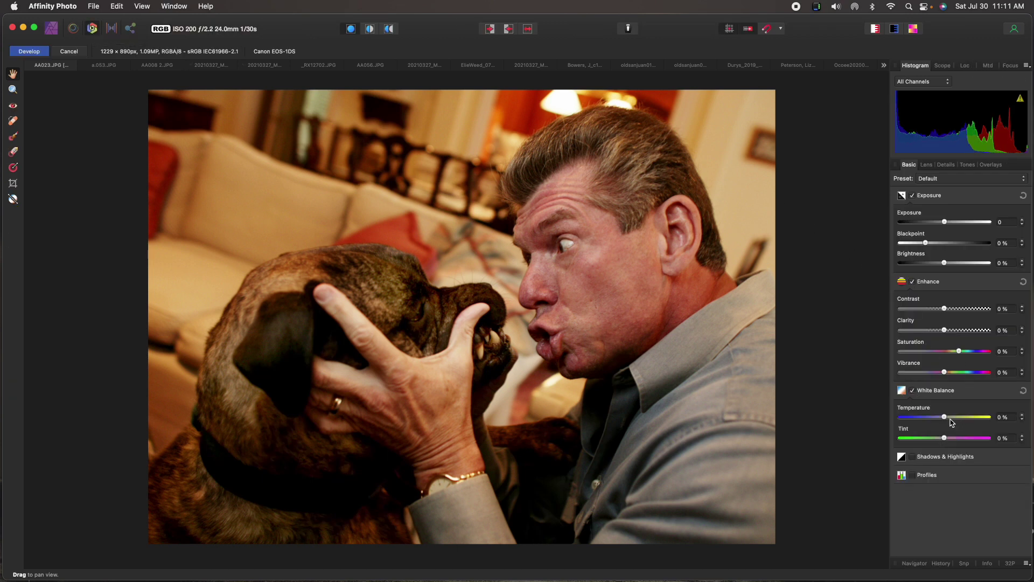
{"action": "left_click_drag", "start_coordinate": [944, 419], "coordinate": [932, 440]}
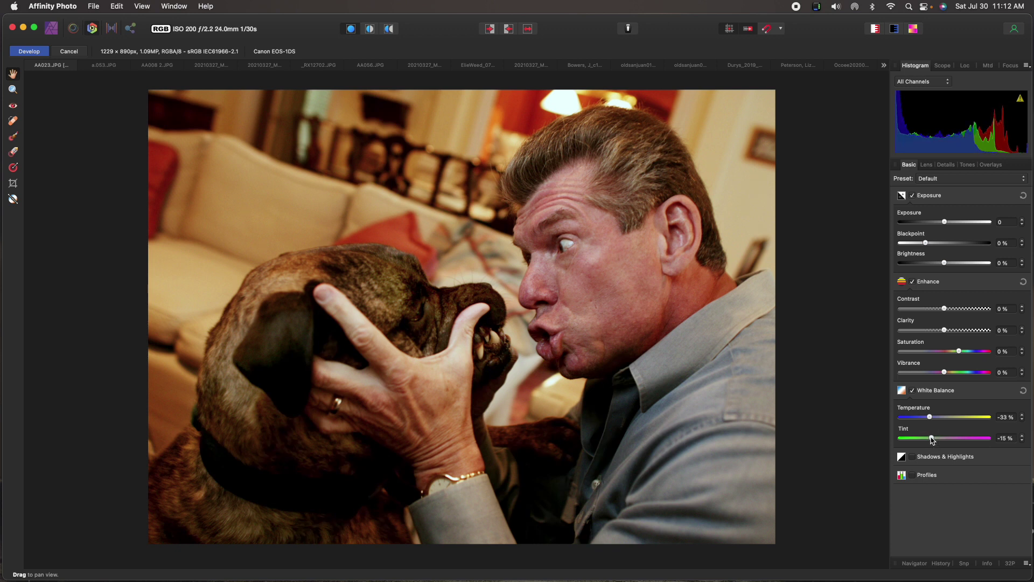
Lower the Blackpoint of AA023.JPG slightly and develop it, saving and closing the photo.
{"action": "left_click_drag", "start_coordinate": [925, 243], "coordinate": [921, 243]}
{"action": "left_click", "coordinate": [27, 51]}
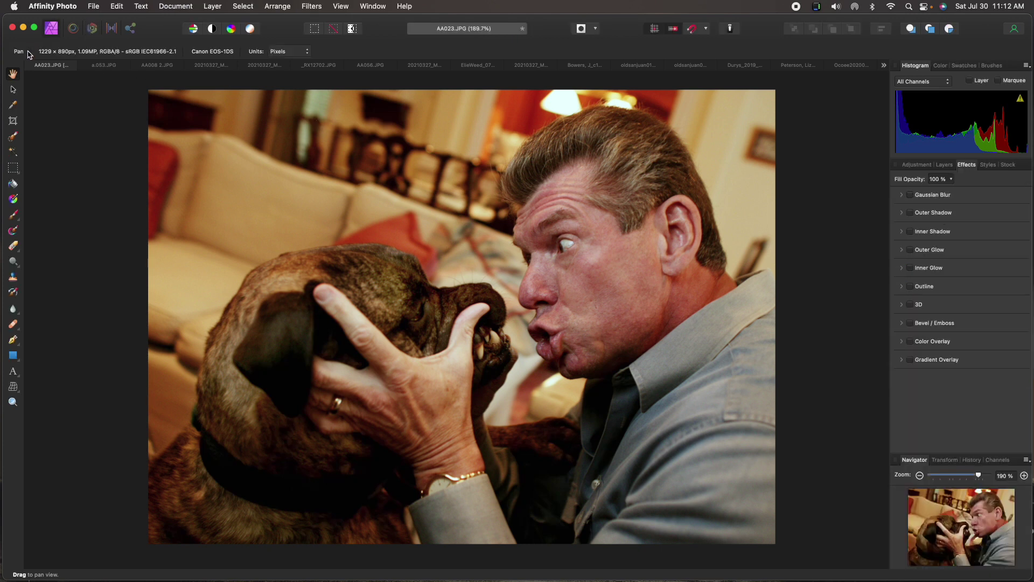
{"action": "key", "text": "super+s"}
{"action": "key", "text": "super+w"}
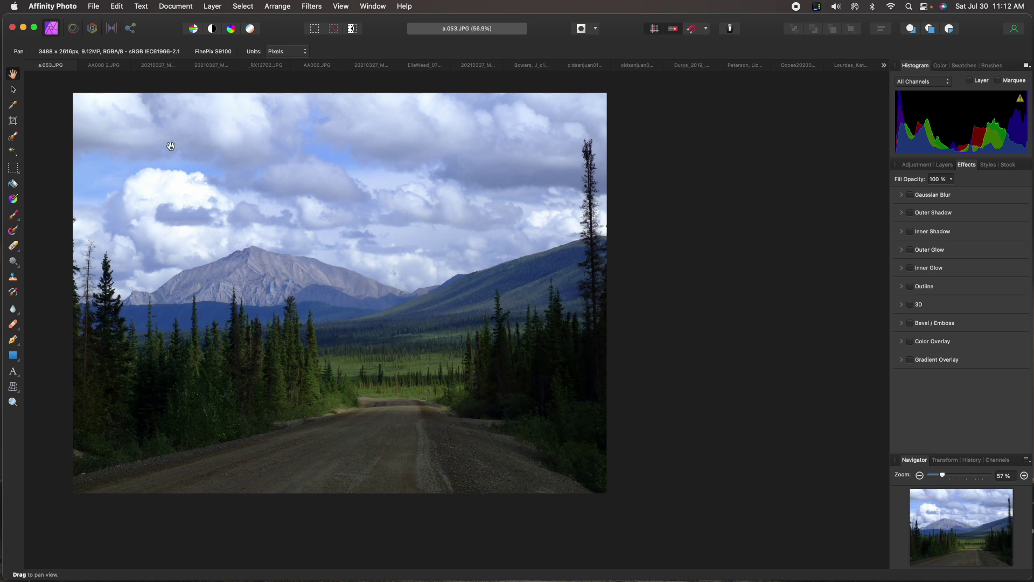
In the Develop Persona, set the Saturation of the a.053.JPG landscape to 21 % and its Contrast to 11 %.
{"action": "left_click", "coordinate": [92, 28]}
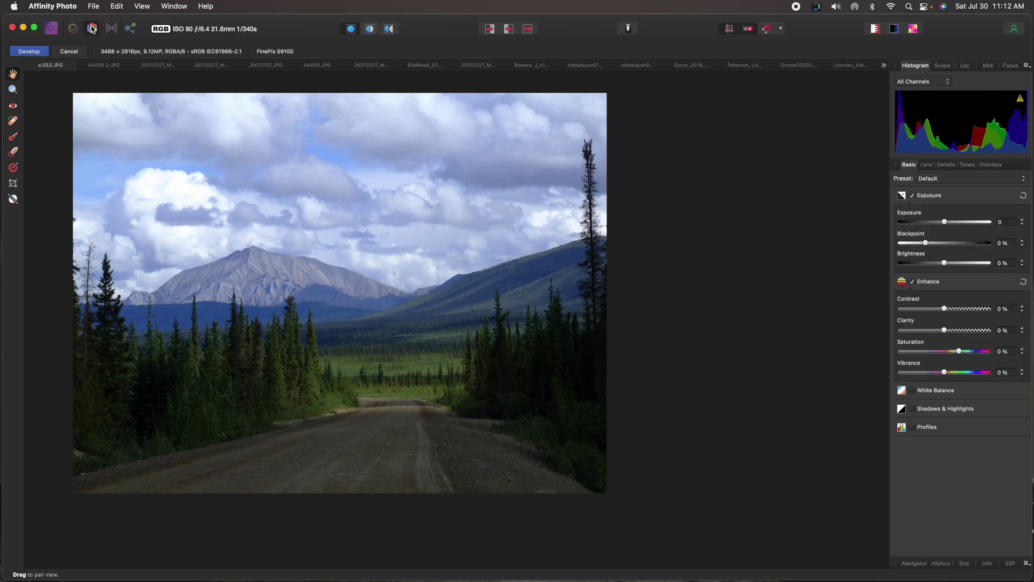
{"action": "left_click_drag", "start_coordinate": [959, 351], "coordinate": [971, 354]}
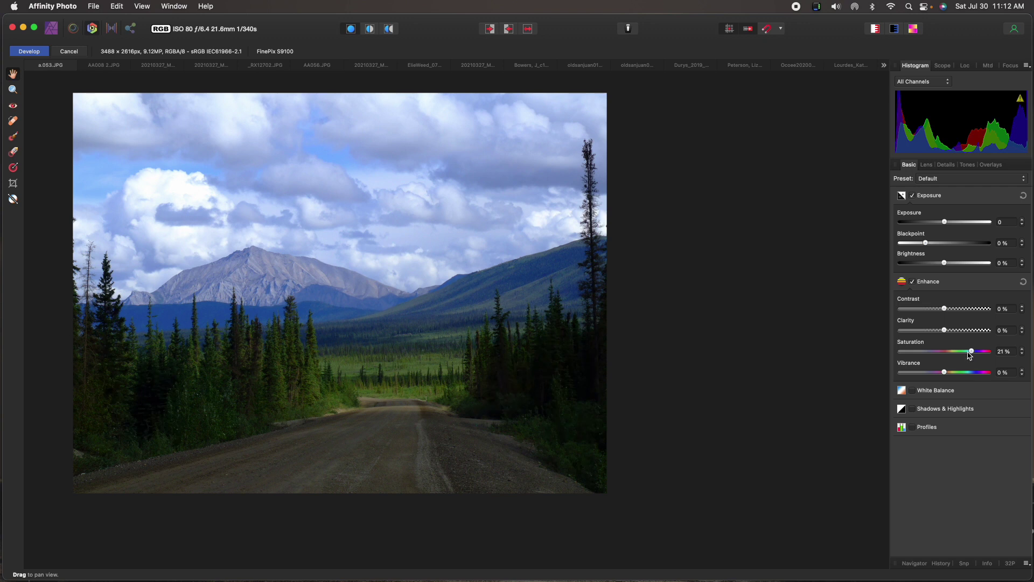
{"action": "left_click_drag", "start_coordinate": [944, 308], "coordinate": [943, 311]}
{"action": "left_click_drag", "start_coordinate": [942, 312], "coordinate": [953, 311]}
Enable Shadows & Highlights for a.053.JPG with Shadows 15 % and Highlights -32 %, develop it, and save and close the photo.
{"action": "left_click", "coordinate": [913, 409]}
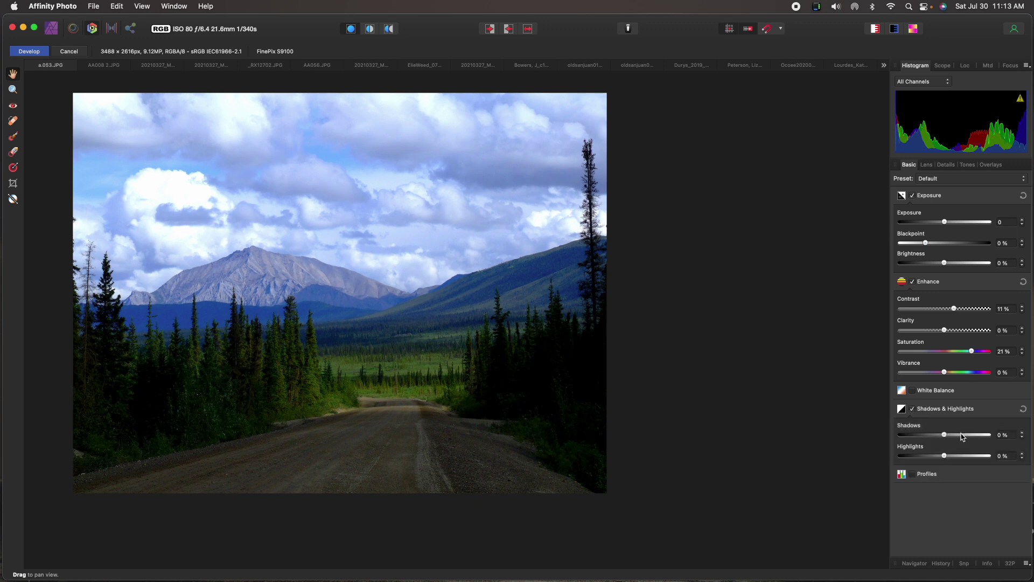
{"action": "left_click_drag", "start_coordinate": [944, 437], "coordinate": [950, 437]}
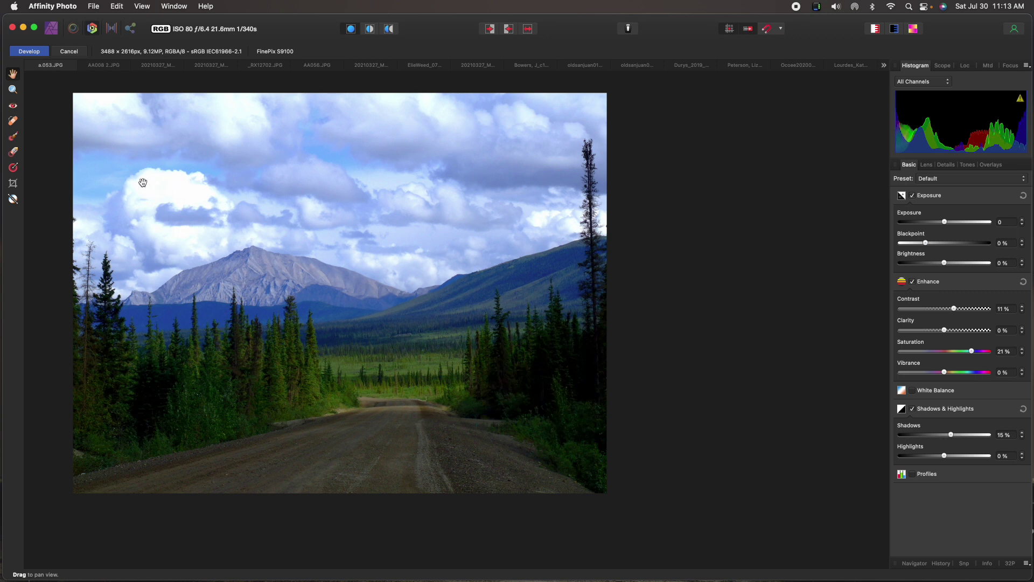
{"action": "left_click_drag", "start_coordinate": [944, 456], "coordinate": [931, 458]}
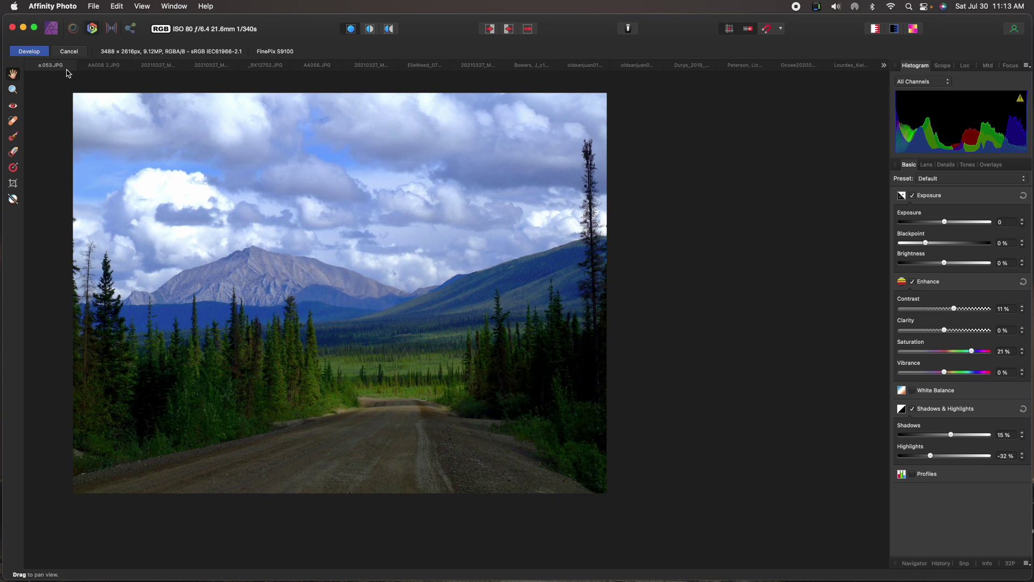
{"action": "left_click", "coordinate": [29, 51]}
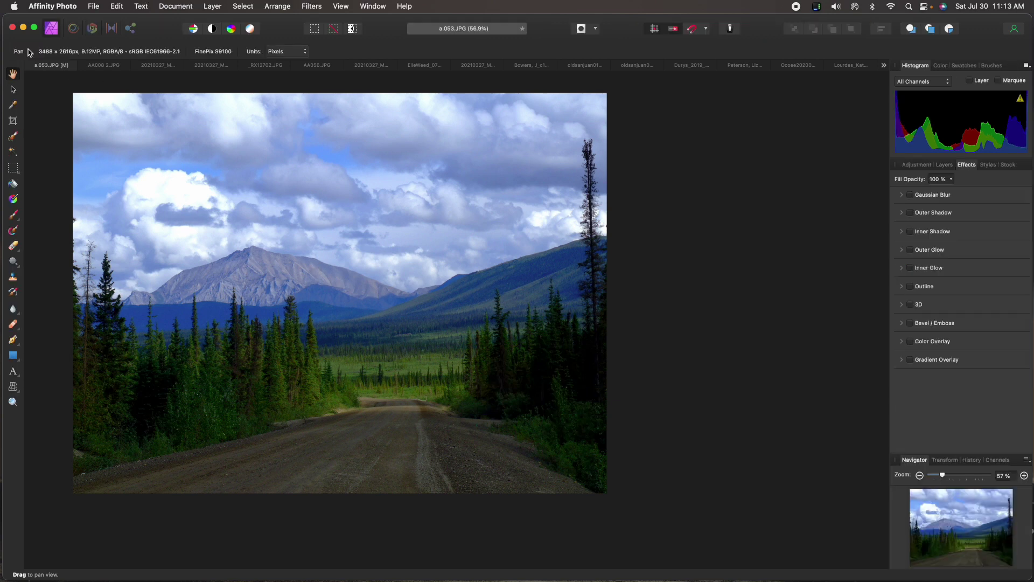
{"action": "key", "text": "super+s"}
{"action": "key", "text": "super+w"}
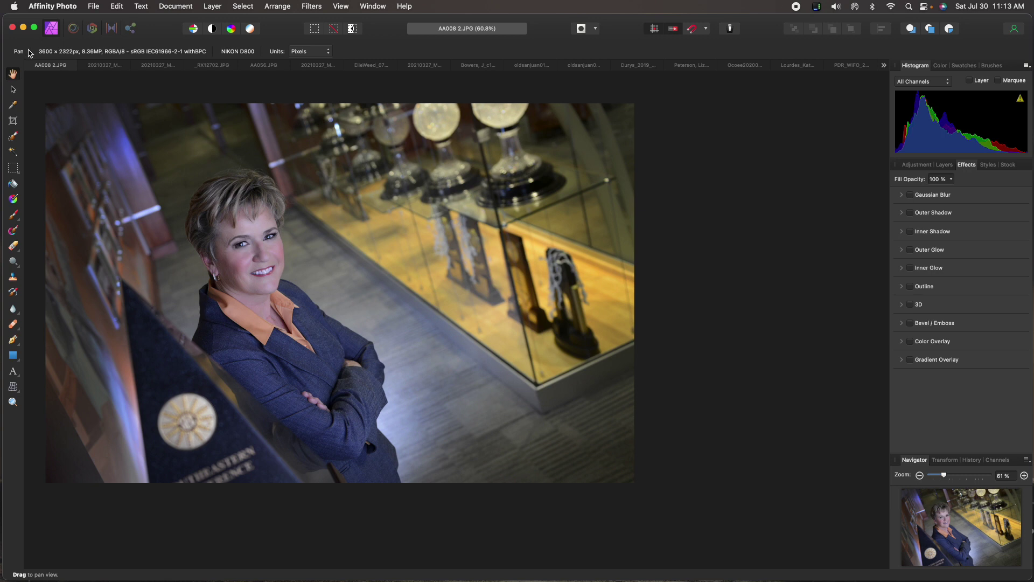
In the Develop Persona, set the Contrast of AA008 2.JPG to 10 % and crop the photo to about 3235 x 2233 px.
{"action": "left_click", "coordinate": [92, 31]}
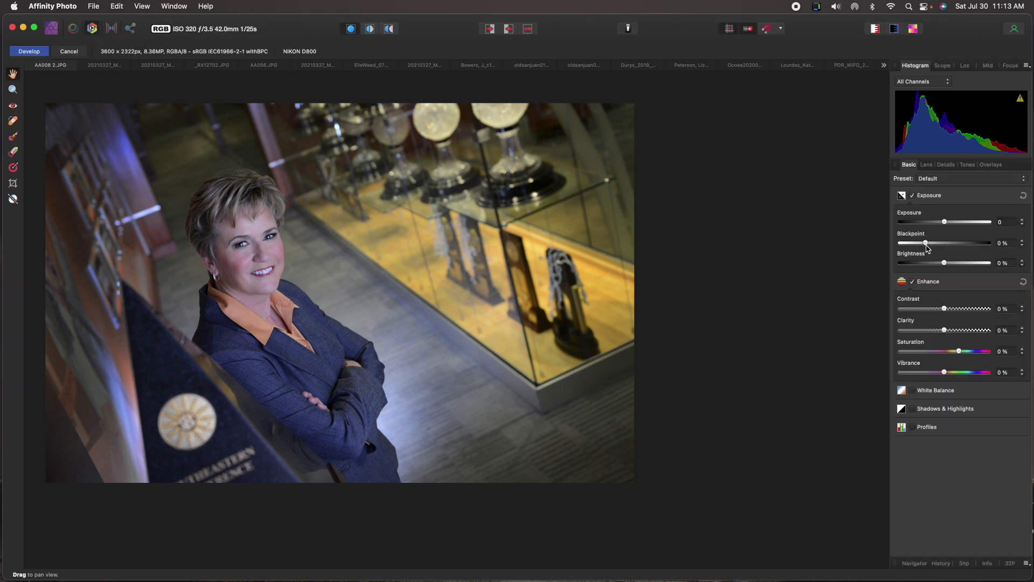
{"action": "left_click_drag", "start_coordinate": [944, 309], "coordinate": [953, 310]}
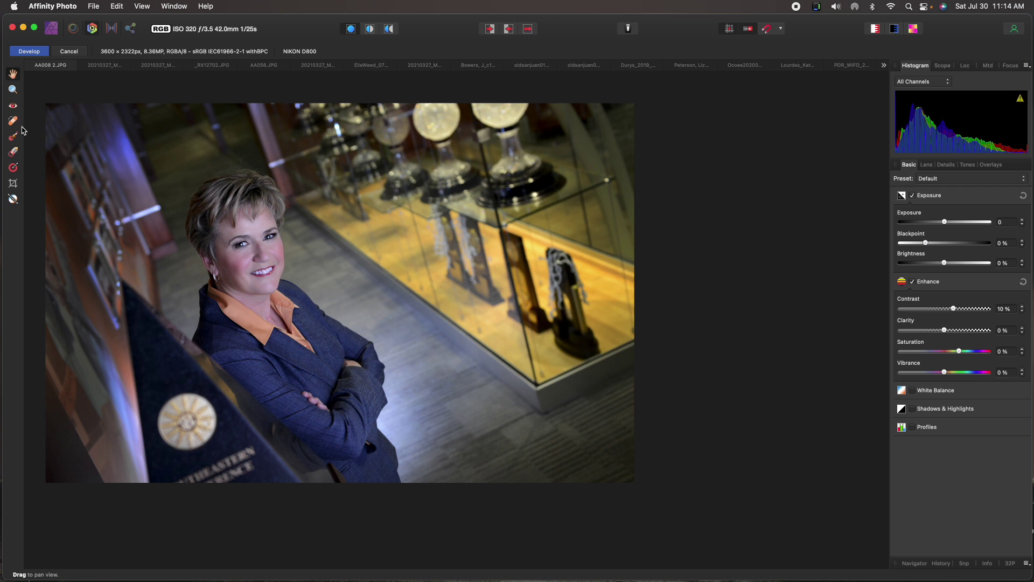
{"action": "left_click", "coordinate": [13, 185]}
{"action": "left_click_drag", "start_coordinate": [46, 299], "coordinate": [89, 300]}
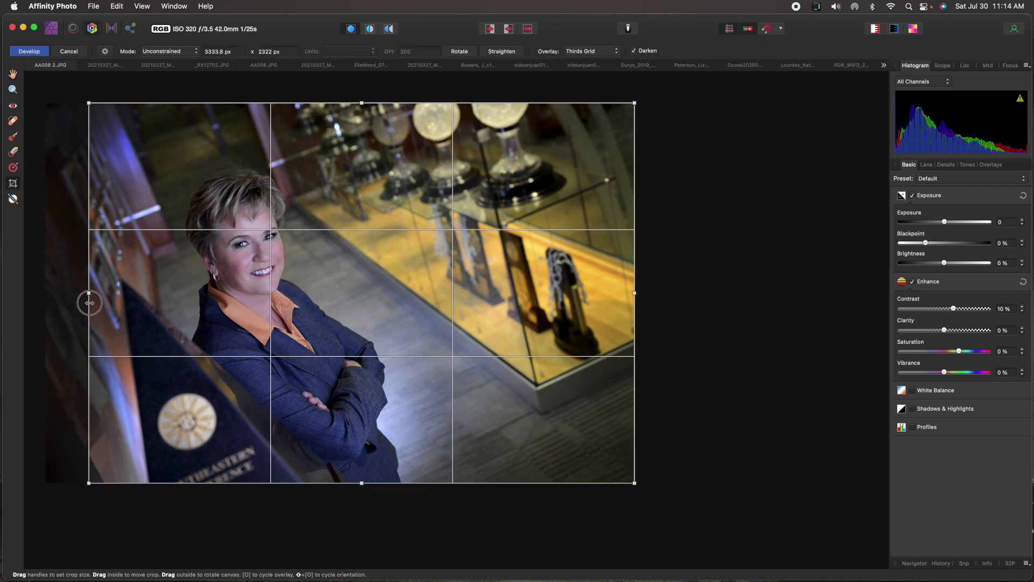
{"action": "left_click_drag", "start_coordinate": [637, 291], "coordinate": [619, 295]}
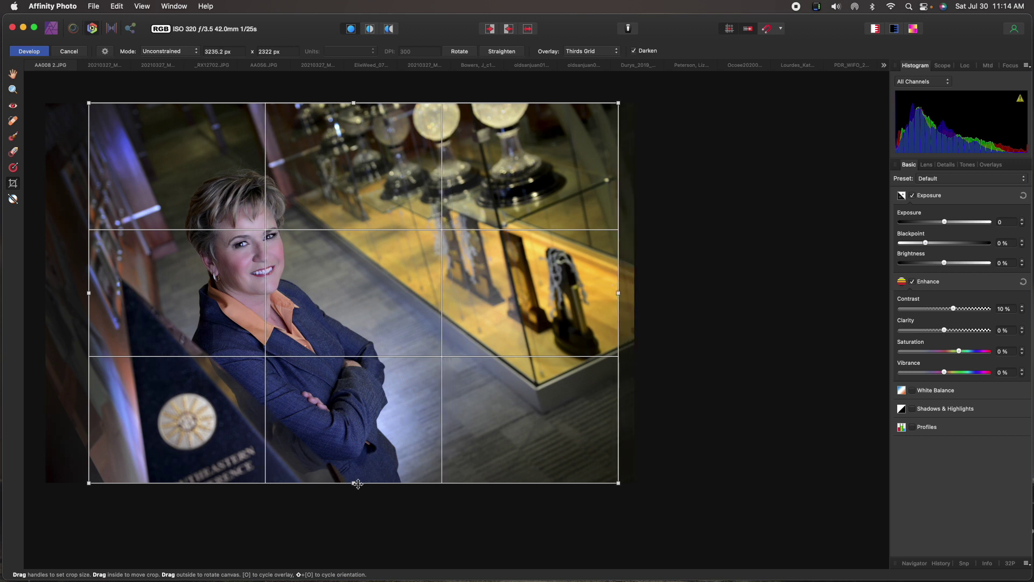
{"action": "left_click_drag", "start_coordinate": [355, 481], "coordinate": [353, 474]}
{"action": "left_click_drag", "start_coordinate": [354, 109], "coordinate": [353, 110]}
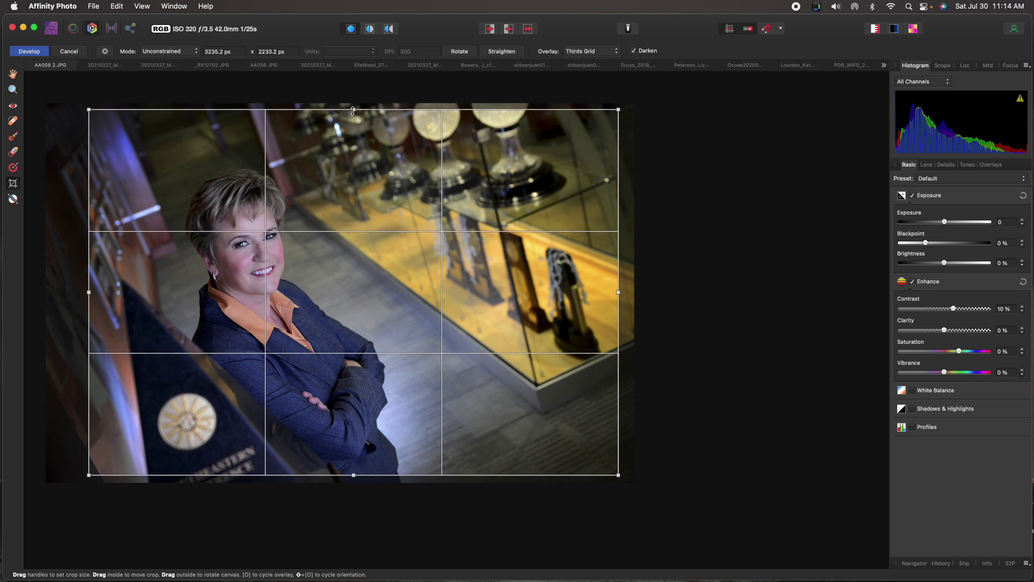
{"action": "key", "text": "Return"}
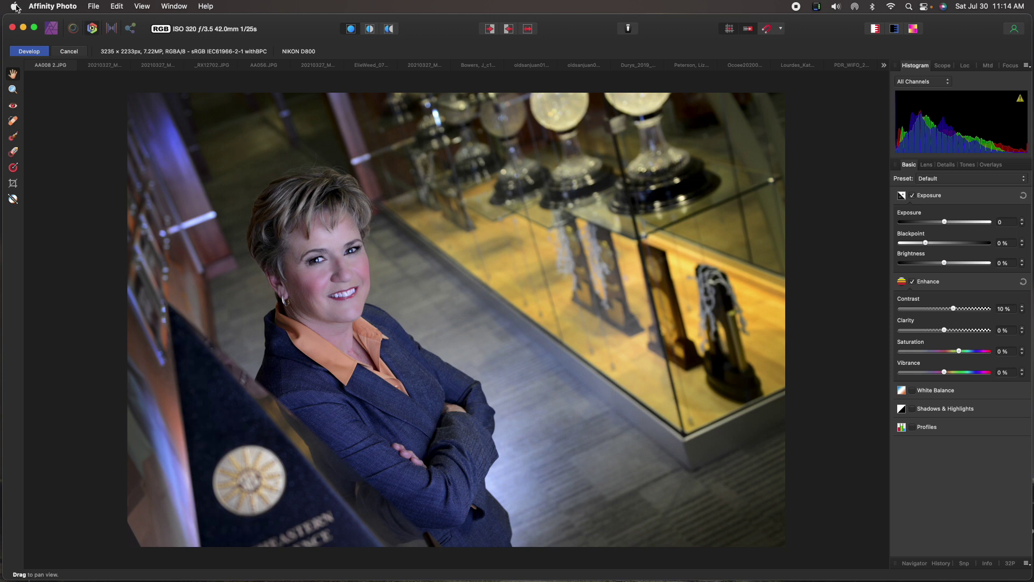
Develop AA008 2.JPG, check its layers, and save and close the photo.
{"action": "left_click", "coordinate": [35, 53]}
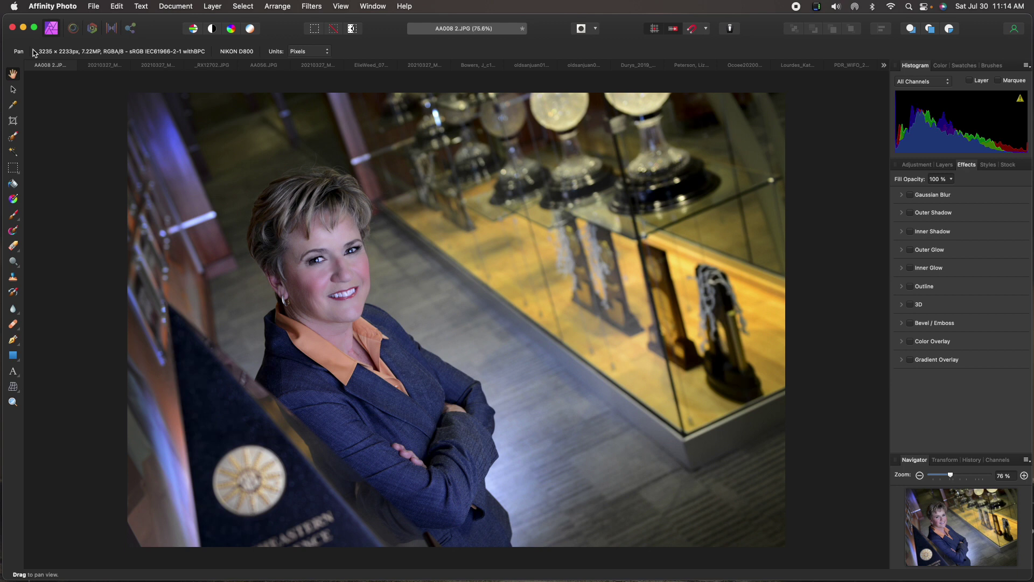
{"action": "key", "text": "super+s"}
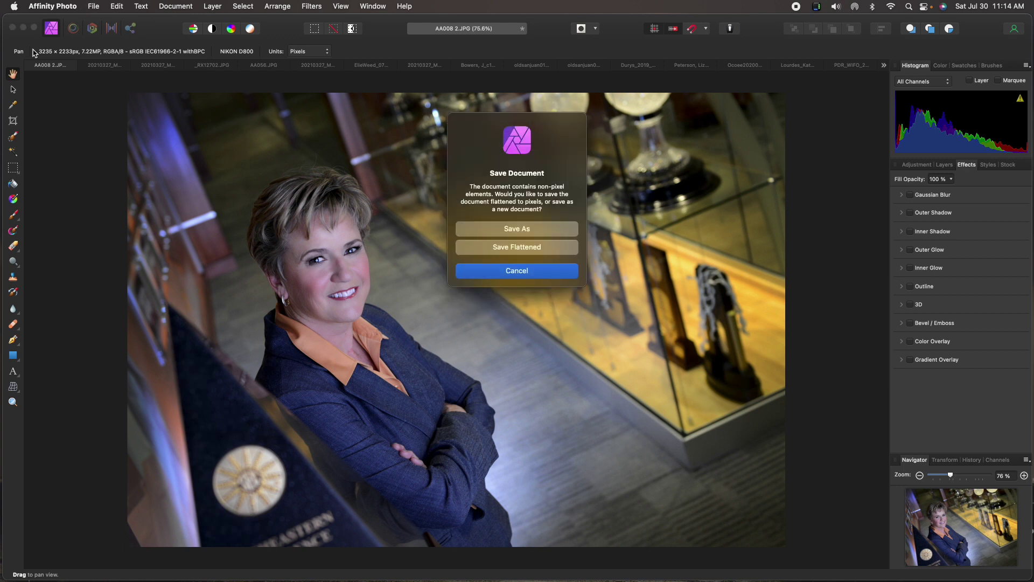
{"action": "left_click", "coordinate": [513, 272]}
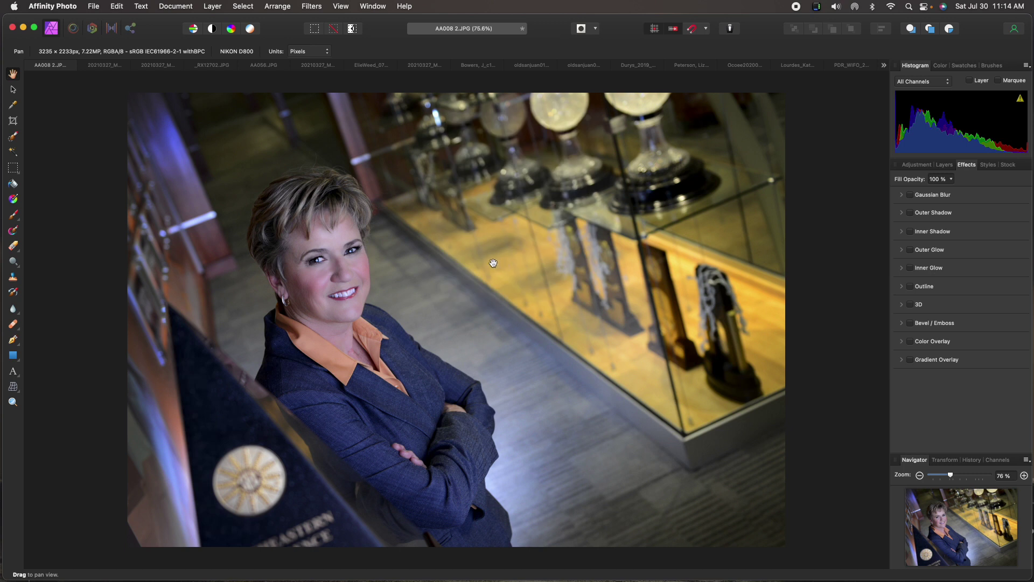
{"action": "left_click", "coordinate": [945, 165]}
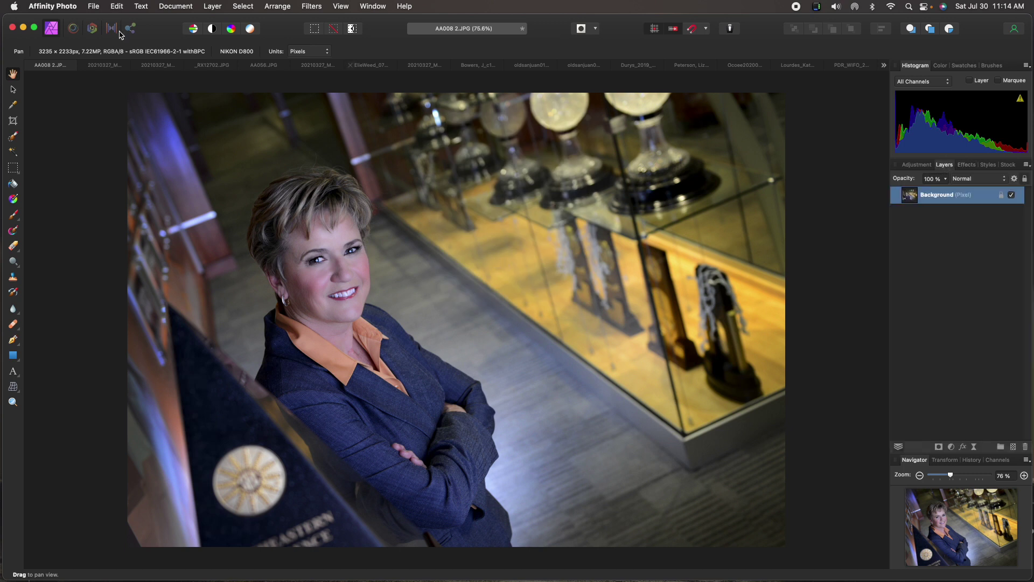
{"action": "key", "text": "super+s"}
{"action": "left_click", "coordinate": [498, 270]}
{"action": "key", "text": "super+w"}
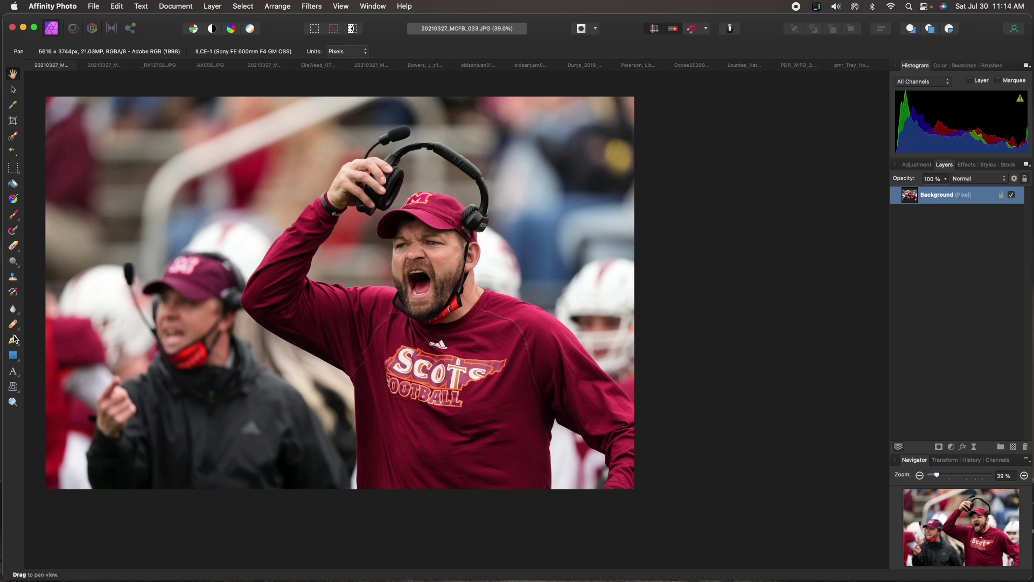
Crop 20210327_MCFB_033.JPG around the two coaches to about 4567 x 3341 px.
{"action": "left_click", "coordinate": [13, 121]}
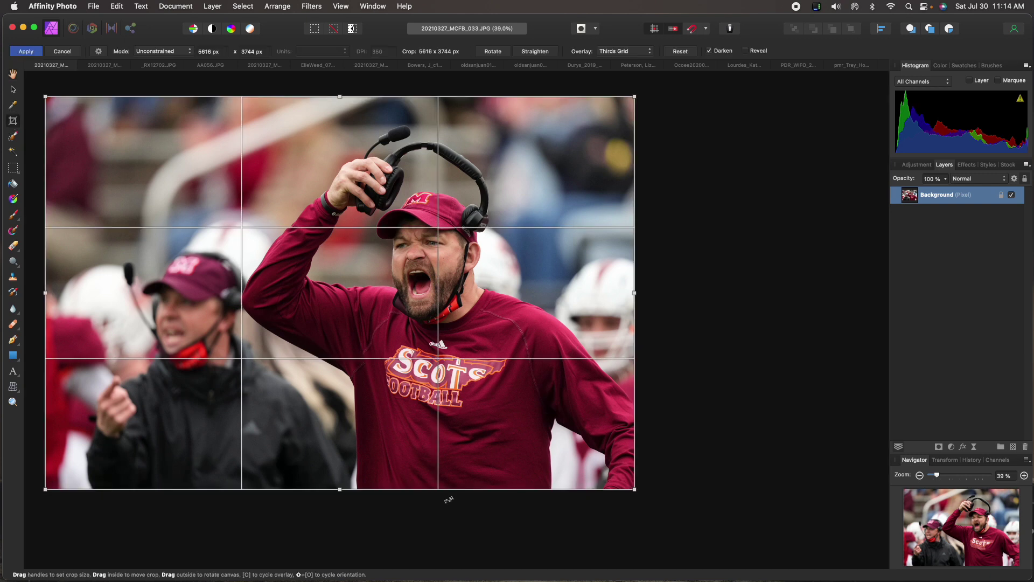
{"action": "left_click_drag", "start_coordinate": [338, 489], "coordinate": [338, 468]}
{"action": "left_click_drag", "start_coordinate": [632, 281], "coordinate": [568, 287]}
{"action": "left_click_drag", "start_coordinate": [306, 98], "coordinate": [306, 117]}
{"action": "left_click_drag", "start_coordinate": [46, 294], "coordinate": [67, 296]}
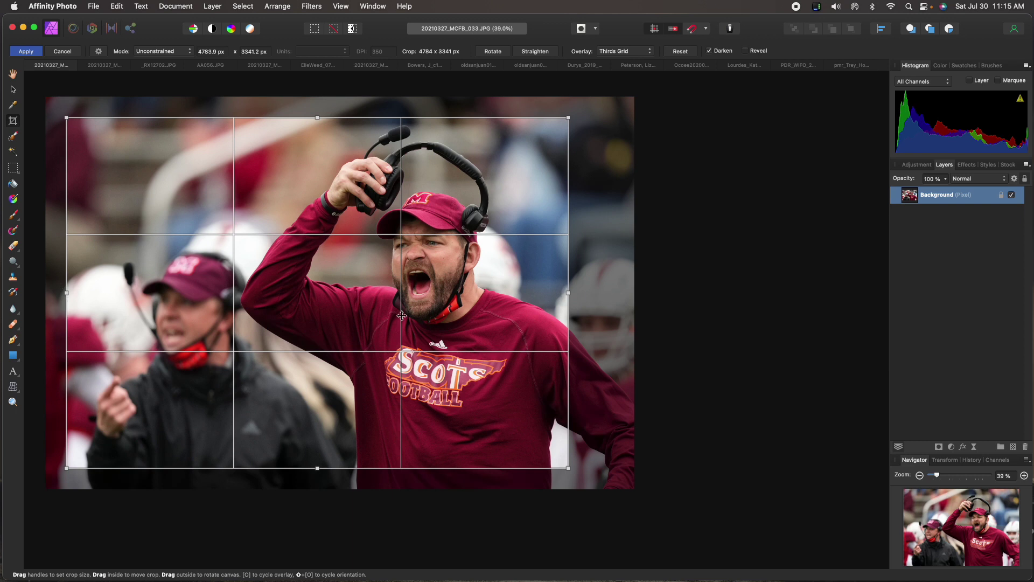
{"action": "left_click_drag", "start_coordinate": [568, 292], "coordinate": [545, 295]}
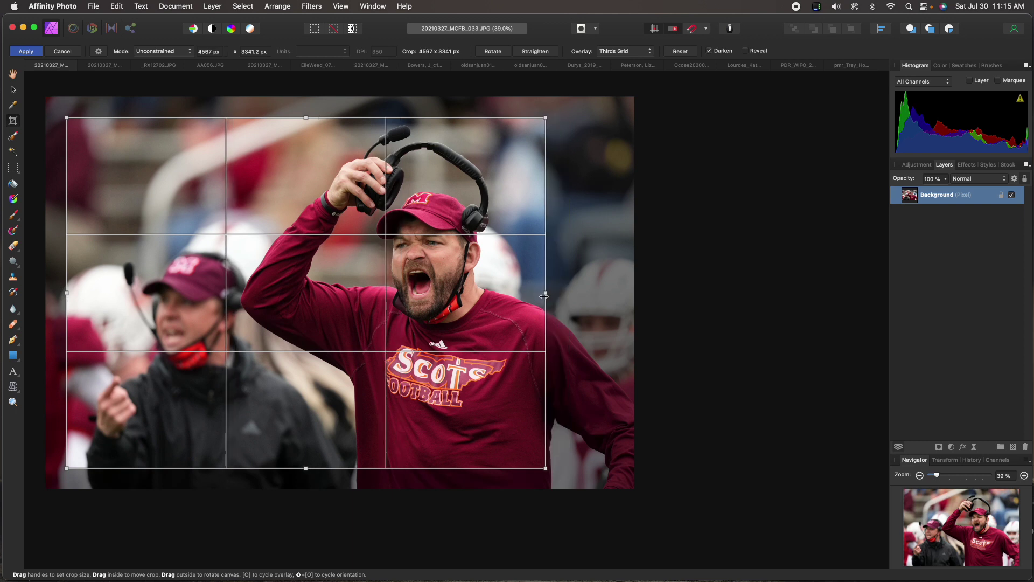
{"action": "key", "text": "h"}
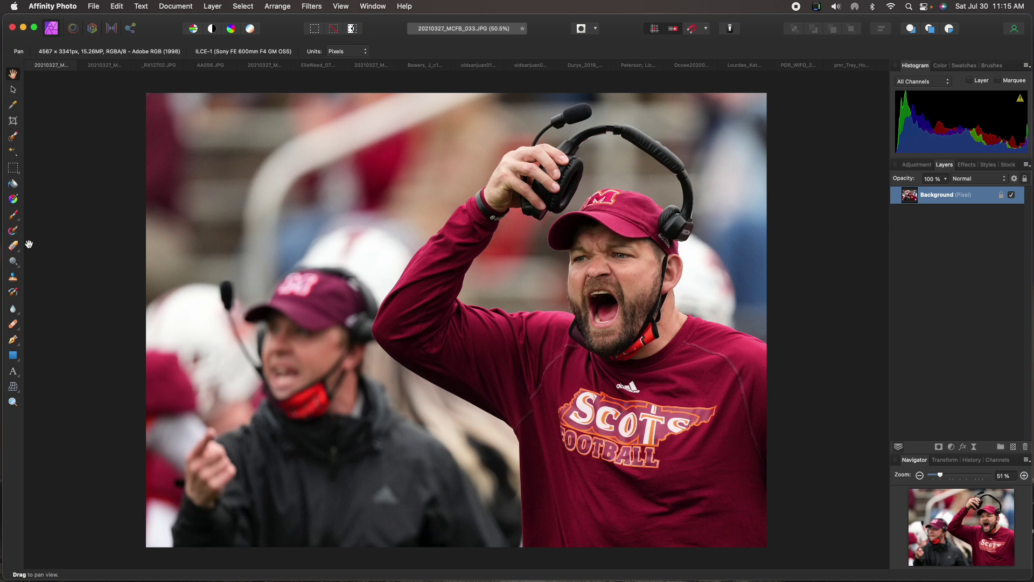
Darken the blurred stands above the coach in the black jacket with the Burn Brush enlarged to about 2741 px.
{"action": "left_click", "coordinate": [13, 262]}
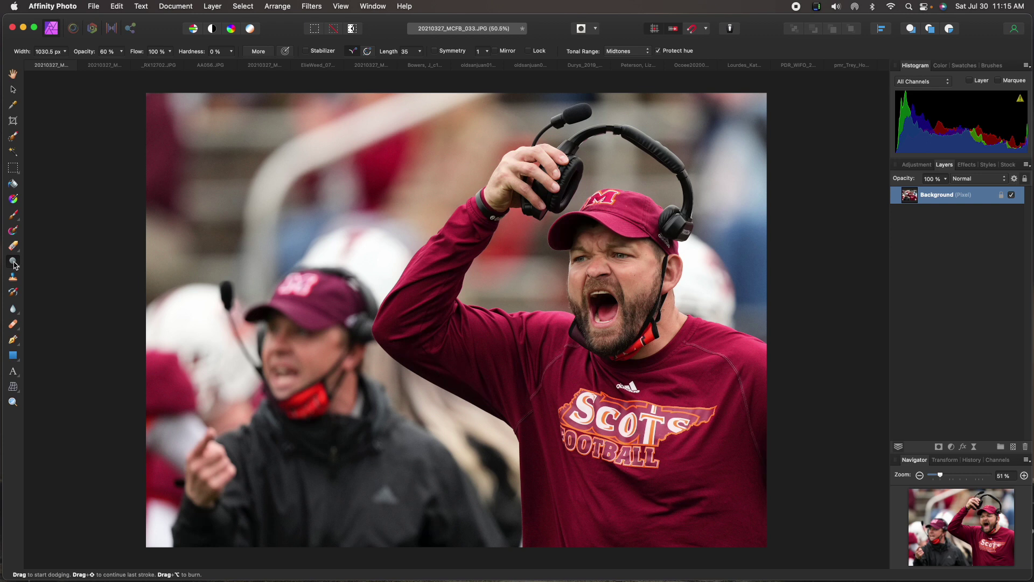
{"action": "mouse_move", "coordinate": [13, 262]}
{"action": "left_mouse_down"}
{"action": "mouse_move", "coordinate": [65, 266]}
{"action": "mouse_move", "coordinate": [64, 296]}
{"action": "mouse_move", "coordinate": [64, 278]}
{"action": "left_mouse_up"}
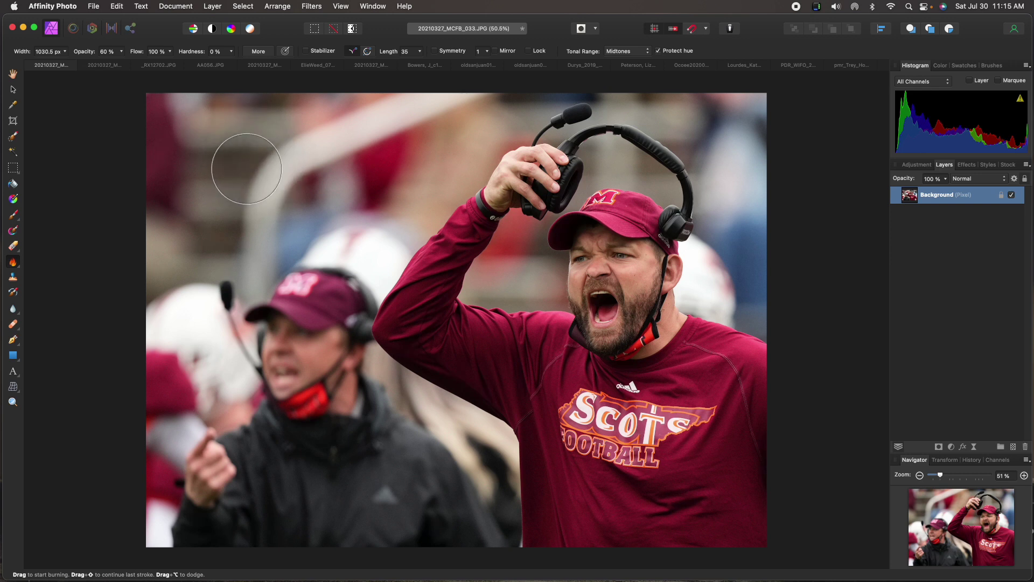
{"action": "key", "text": "bracketright"}
{"action": "key", "text": "bracketright"}
{"action": "key", "text": "bracketright"}
{"action": "key", "text": "bracketright"}
{"action": "key", "text": "bracketright"}
{"action": "key", "text": "bracketright"}
{"action": "key", "text": "bracketright"}
{"action": "key", "text": "bracketright"}
{"action": "key", "text": "bracketright"}
{"action": "key", "text": "bracketright"}
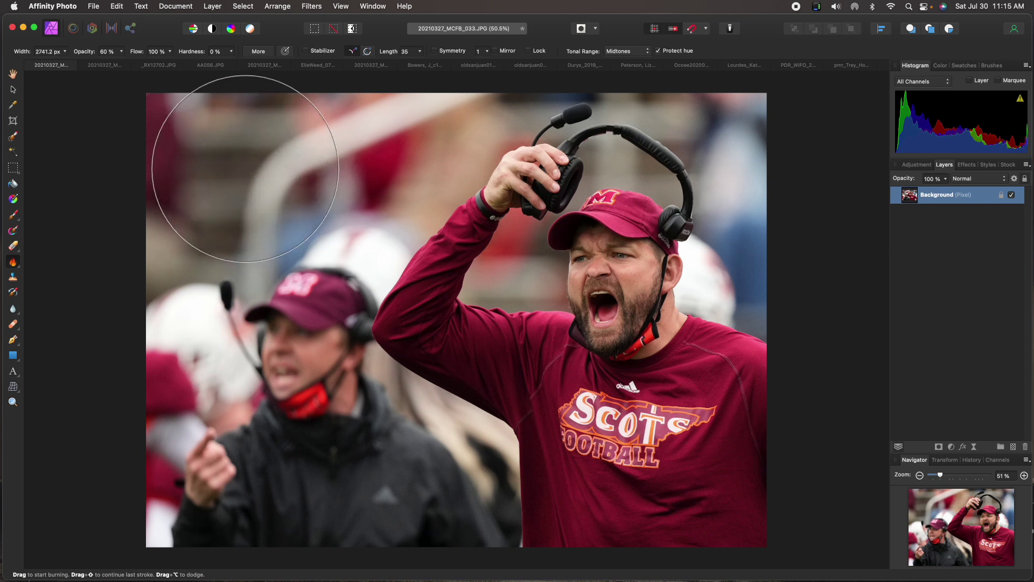
{"action": "mouse_move", "coordinate": [300, 131]}
{"action": "left_mouse_down"}
{"action": "mouse_move", "coordinate": [220, 151]}
{"action": "mouse_move", "coordinate": [305, 134]}
{"action": "mouse_move", "coordinate": [167, 189]}
{"action": "mouse_move", "coordinate": [196, 205]}
{"action": "mouse_move", "coordinate": [154, 276]}
{"action": "mouse_move", "coordinate": [194, 173]}
{"action": "mouse_move", "coordinate": [180, 207]}
{"action": "mouse_move", "coordinate": [415, 123]}
{"action": "mouse_move", "coordinate": [397, 99]}
{"action": "left_mouse_up"}
Reduce the Burn Brush to about 1980 px and darken the remaining background around and between the two coaches.
{"action": "key", "text": "bracketleft"}
{"action": "key", "text": "bracketleft"}
{"action": "key", "text": "bracketleft"}
{"action": "mouse_move", "coordinate": [336, 211]}
{"action": "left_mouse_down"}
{"action": "mouse_move", "coordinate": [414, 149]}
{"action": "mouse_move", "coordinate": [423, 113]}
{"action": "mouse_move", "coordinate": [195, 103]}
{"action": "mouse_move", "coordinate": [238, 117]}
{"action": "mouse_move", "coordinate": [658, 63]}
{"action": "mouse_move", "coordinate": [759, 159]}
{"action": "mouse_move", "coordinate": [700, 103]}
{"action": "mouse_move", "coordinate": [738, 126]}
{"action": "mouse_move", "coordinate": [715, 100]}
{"action": "mouse_move", "coordinate": [751, 217]}
{"action": "mouse_move", "coordinate": [740, 288]}
{"action": "mouse_move", "coordinate": [745, 245]}
{"action": "mouse_move", "coordinate": [732, 272]}
{"action": "mouse_move", "coordinate": [751, 155]}
{"action": "mouse_move", "coordinate": [724, 100]}
{"action": "mouse_move", "coordinate": [648, 74]}
{"action": "mouse_move", "coordinate": [502, 96]}
{"action": "mouse_move", "coordinate": [413, 90]}
{"action": "mouse_move", "coordinate": [325, 212]}
{"action": "mouse_move", "coordinate": [411, 158]}
{"action": "mouse_move", "coordinate": [343, 242]}
{"action": "mouse_move", "coordinate": [335, 303]}
{"action": "mouse_move", "coordinate": [355, 183]}
{"action": "mouse_move", "coordinate": [234, 177]}
{"action": "mouse_move", "coordinate": [170, 374]}
{"action": "mouse_move", "coordinate": [178, 453]}
{"action": "mouse_move", "coordinate": [169, 309]}
{"action": "mouse_move", "coordinate": [182, 314]}
{"action": "mouse_move", "coordinate": [160, 360]}
{"action": "mouse_move", "coordinate": [153, 468]}
{"action": "mouse_move", "coordinate": [181, 531]}
{"action": "mouse_move", "coordinate": [419, 510]}
{"action": "mouse_move", "coordinate": [305, 454]}
{"action": "mouse_move", "coordinate": [455, 470]}
{"action": "left_mouse_up"}
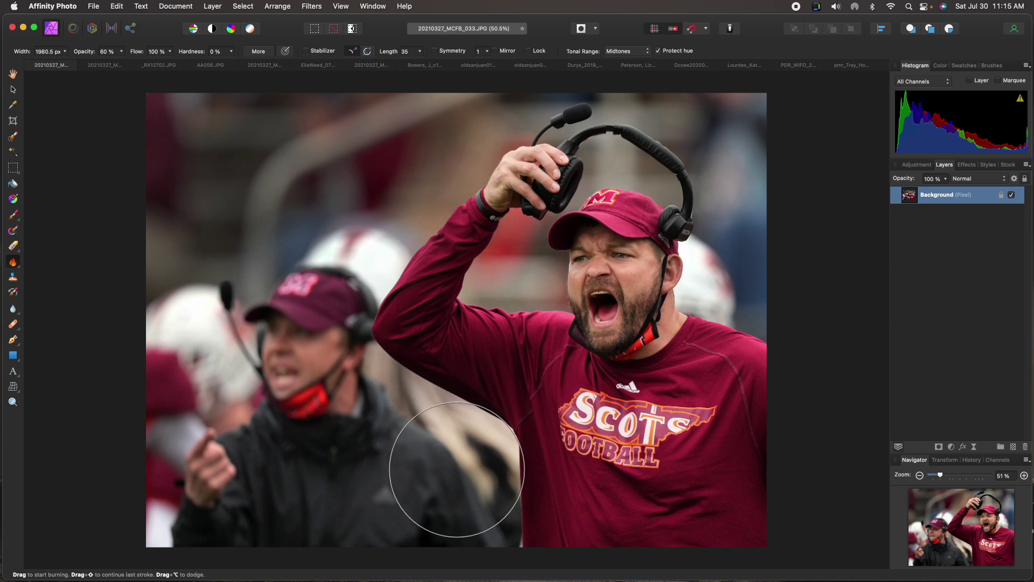
{"action": "mouse_move", "coordinate": [600, 547]}
{"action": "left_mouse_down"}
{"action": "mouse_move", "coordinate": [480, 549]}
{"action": "mouse_move", "coordinate": [728, 431]}
{"action": "mouse_move", "coordinate": [732, 354]}
{"action": "mouse_move", "coordinate": [717, 395]}
{"action": "mouse_move", "coordinate": [565, 436]}
{"action": "mouse_move", "coordinate": [537, 433]}
{"action": "mouse_move", "coordinate": [769, 440]}
{"action": "mouse_move", "coordinate": [711, 414]}
{"action": "mouse_move", "coordinate": [641, 468]}
{"action": "mouse_move", "coordinate": [547, 473]}
{"action": "mouse_move", "coordinate": [387, 404]}
{"action": "mouse_move", "coordinate": [322, 250]}
{"action": "mouse_move", "coordinate": [352, 237]}
{"action": "left_mouse_up"}
Burn the white helmet behind the coach in black with the brush reduced to about 879 px, and undo the last stroke.
{"action": "key", "text": "bracketleft"}
{"action": "key", "text": "bracketleft"}
{"action": "key", "text": "bracketleft"}
{"action": "key", "text": "bracketleft"}
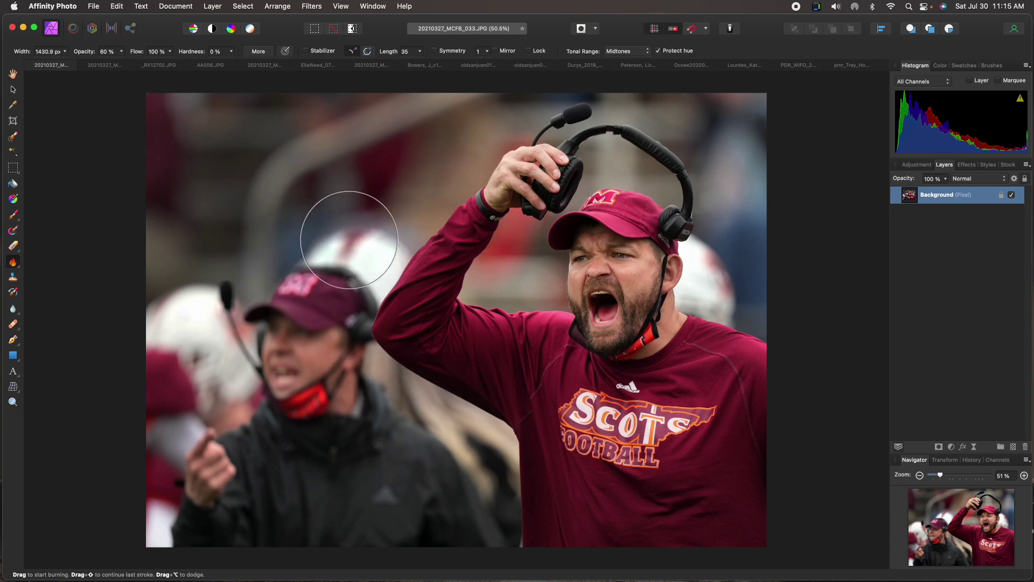
{"action": "mouse_move", "coordinate": [366, 282]}
{"action": "left_mouse_down"}
{"action": "mouse_move", "coordinate": [388, 255]}
{"action": "mouse_move", "coordinate": [355, 238]}
{"action": "mouse_move", "coordinate": [312, 246]}
{"action": "mouse_move", "coordinate": [331, 242]}
{"action": "mouse_move", "coordinate": [393, 268]}
{"action": "mouse_move", "coordinate": [328, 239]}
{"action": "mouse_move", "coordinate": [370, 260]}
{"action": "mouse_move", "coordinate": [368, 284]}
{"action": "mouse_move", "coordinate": [393, 251]}
{"action": "mouse_move", "coordinate": [353, 239]}
{"action": "mouse_move", "coordinate": [390, 255]}
{"action": "mouse_move", "coordinate": [319, 249]}
{"action": "left_mouse_up"}
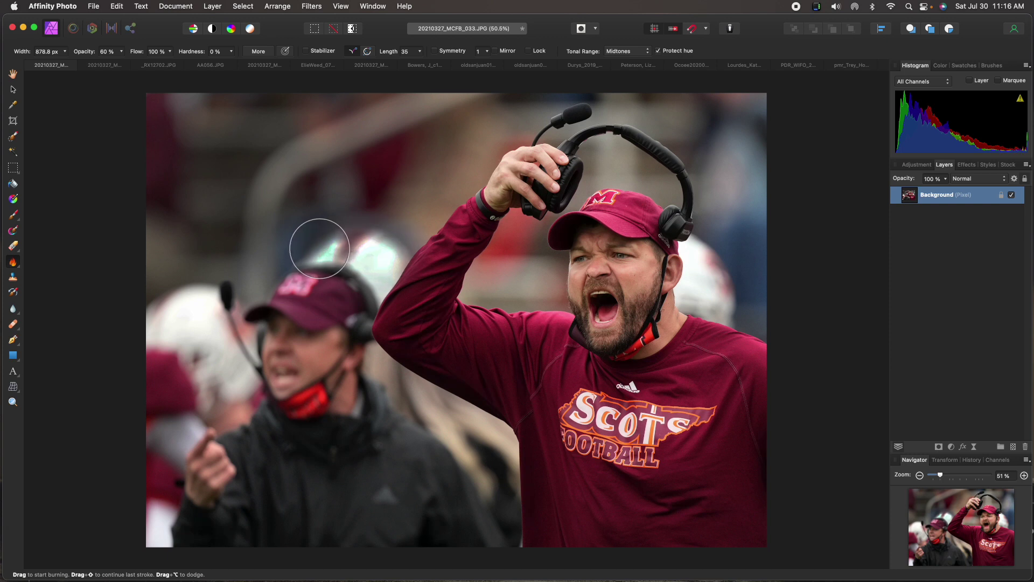
{"action": "key", "text": "super+z"}
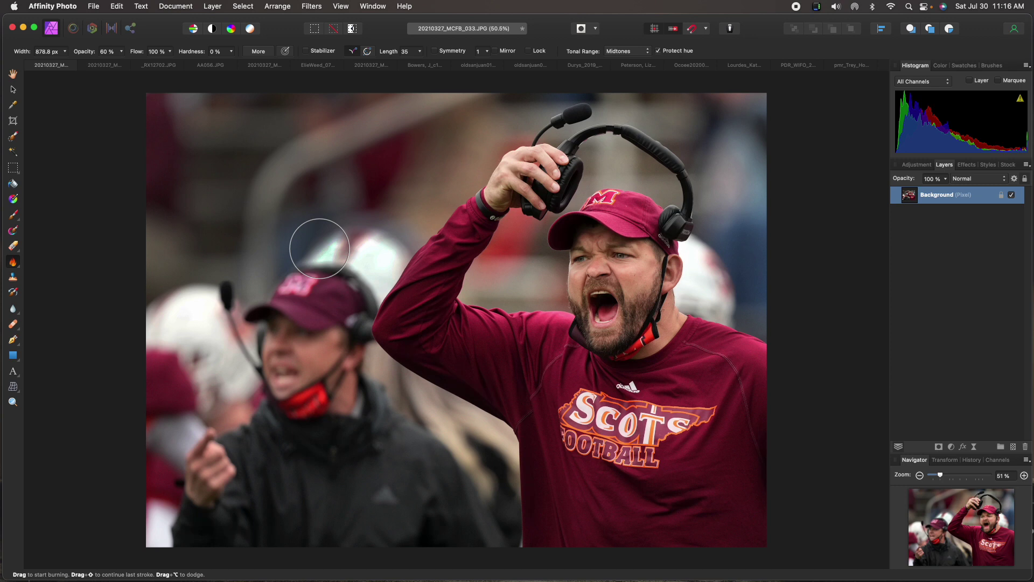
Burn the bright helmet and figures along the photo's left edge, and save and close 20210327_MCFB_033.JPG.
{"action": "mouse_move", "coordinate": [196, 293]}
{"action": "left_mouse_down"}
{"action": "mouse_move", "coordinate": [198, 378]}
{"action": "mouse_move", "coordinate": [167, 287]}
{"action": "mouse_move", "coordinate": [190, 296]}
{"action": "mouse_move", "coordinate": [148, 354]}
{"action": "mouse_move", "coordinate": [194, 345]}
{"action": "mouse_move", "coordinate": [179, 432]}
{"action": "mouse_move", "coordinate": [139, 531]}
{"action": "mouse_move", "coordinate": [175, 555]}
{"action": "mouse_move", "coordinate": [155, 521]}
{"action": "mouse_move", "coordinate": [159, 496]}
{"action": "mouse_move", "coordinate": [158, 548]}
{"action": "mouse_move", "coordinate": [173, 539]}
{"action": "left_mouse_up"}
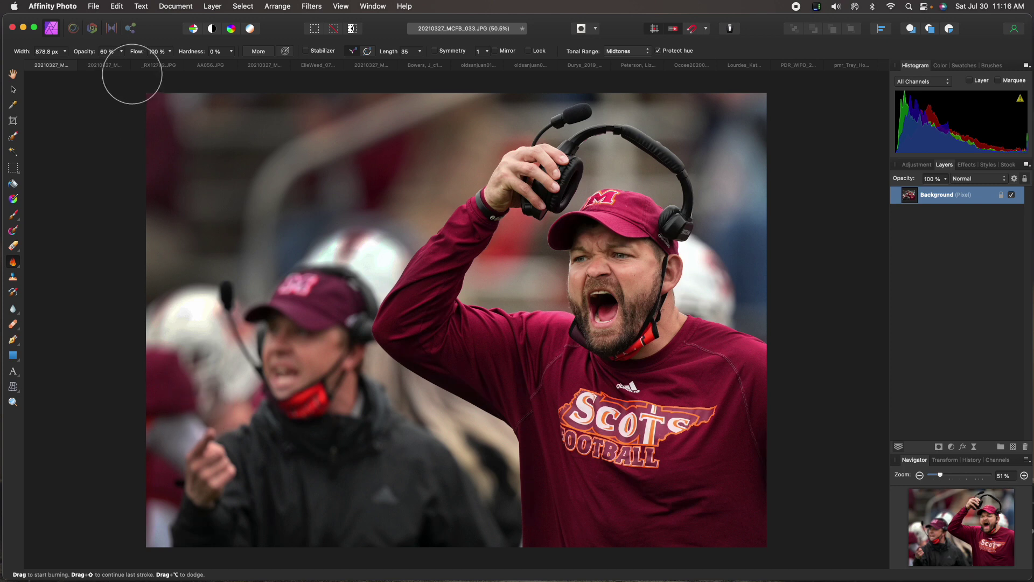
{"action": "key", "text": "super+s"}
{"action": "key", "text": "super+w"}
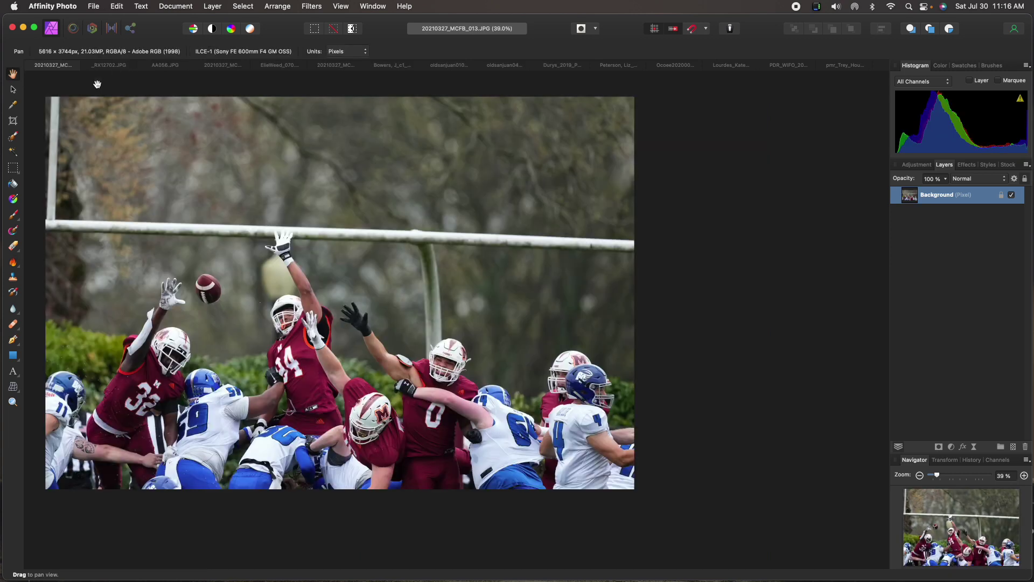
Straighten 20210327_MCFB_013.JPG to the goalpost crossbar and crop it around the leaping players to about 4336 x 2597 px.
{"action": "left_click", "coordinate": [14, 123]}
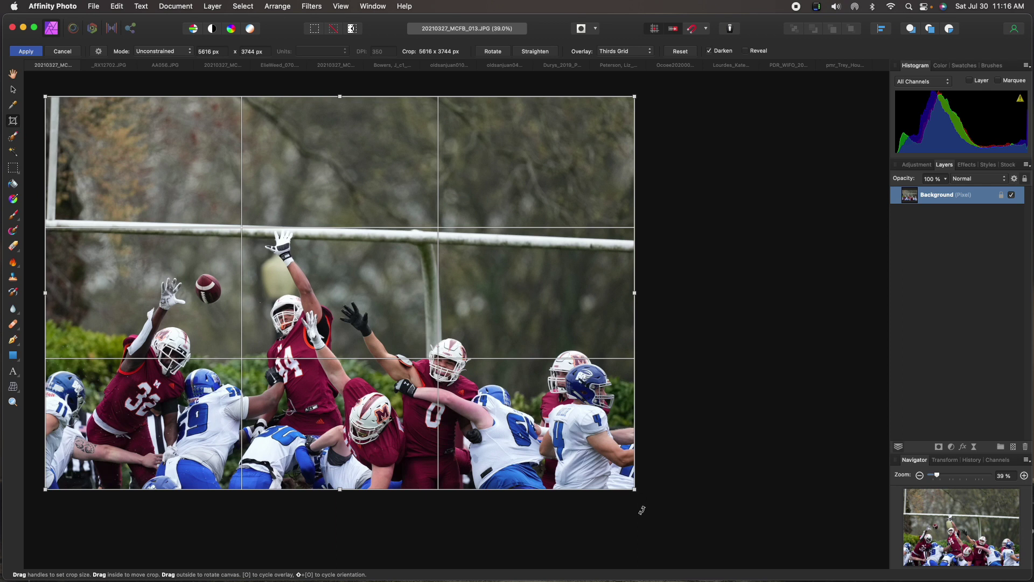
{"action": "left_click_drag", "start_coordinate": [644, 509], "coordinate": [647, 490]}
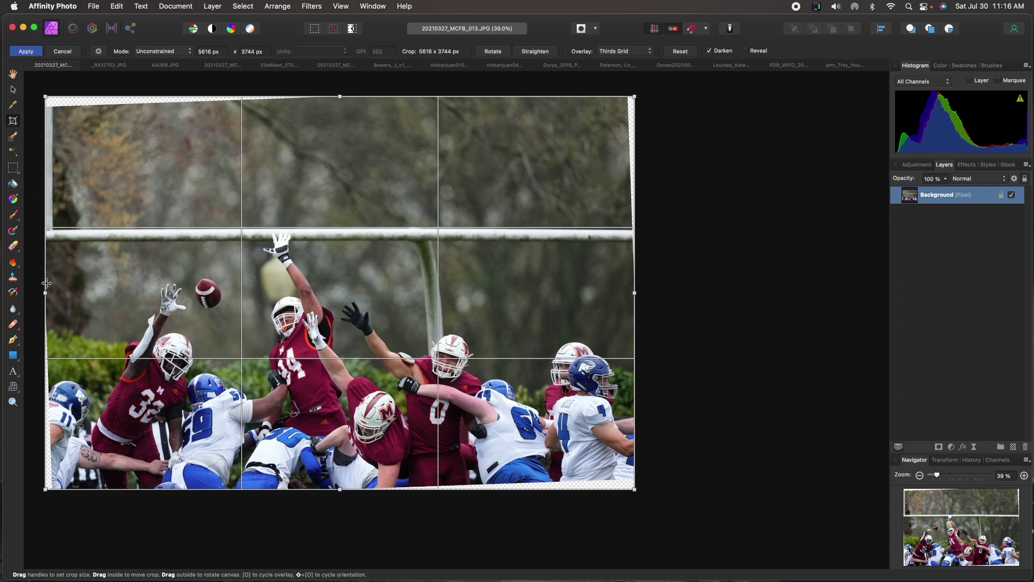
{"action": "left_click_drag", "start_coordinate": [44, 292], "coordinate": [59, 293]}
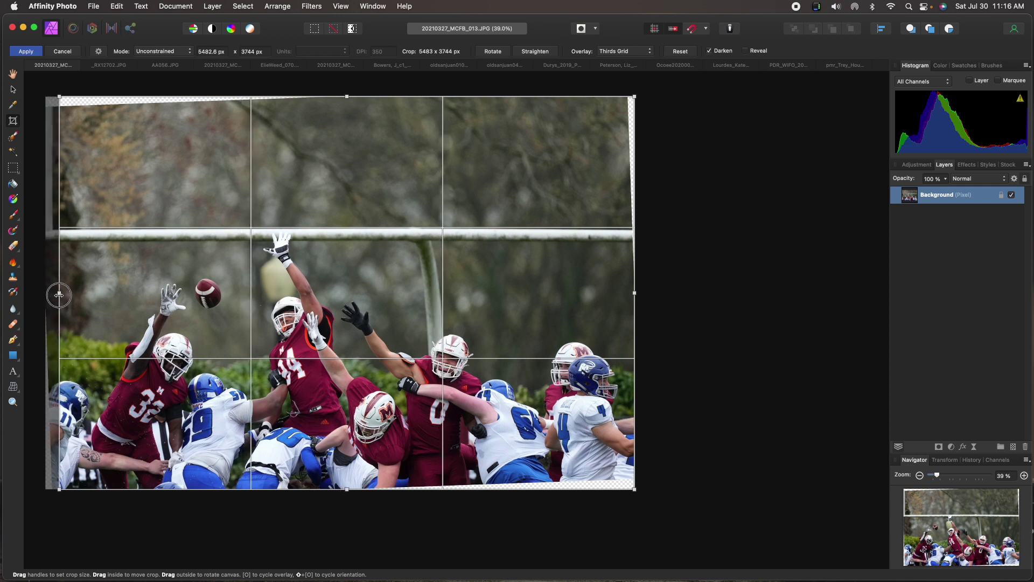
{"action": "left_click_drag", "start_coordinate": [352, 98], "coordinate": [336, 216]}
{"action": "left_click_drag", "start_coordinate": [635, 353], "coordinate": [514, 354]}
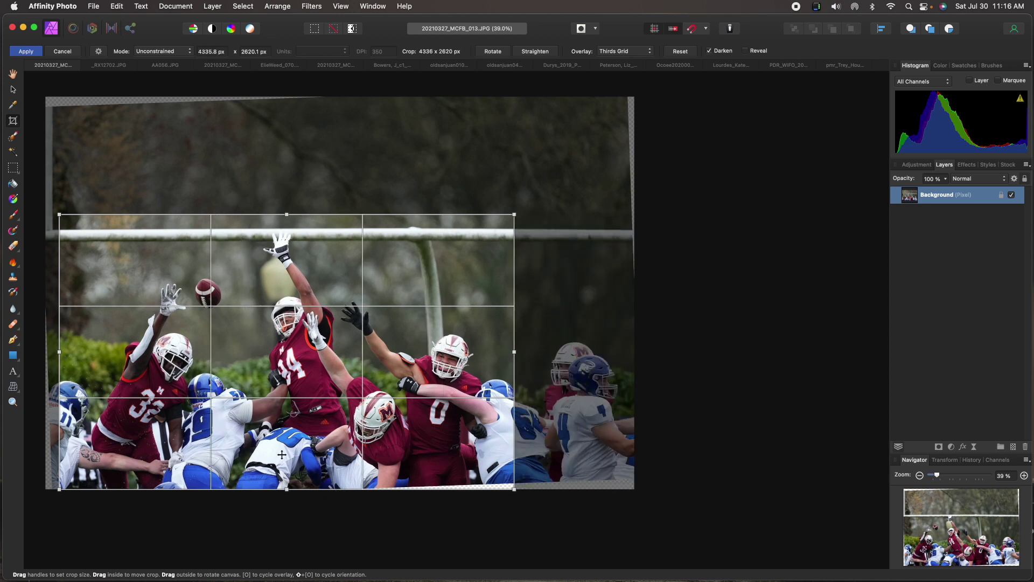
{"action": "left_click_drag", "start_coordinate": [287, 491], "coordinate": [288, 482]}
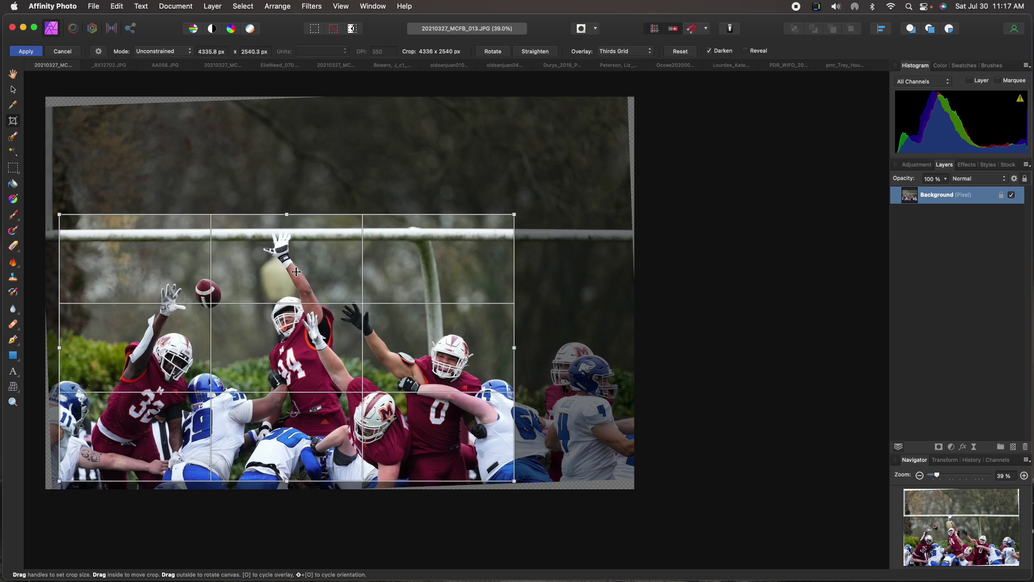
{"action": "left_click_drag", "start_coordinate": [288, 216], "coordinate": [287, 210]}
{"action": "key", "text": "Return"}
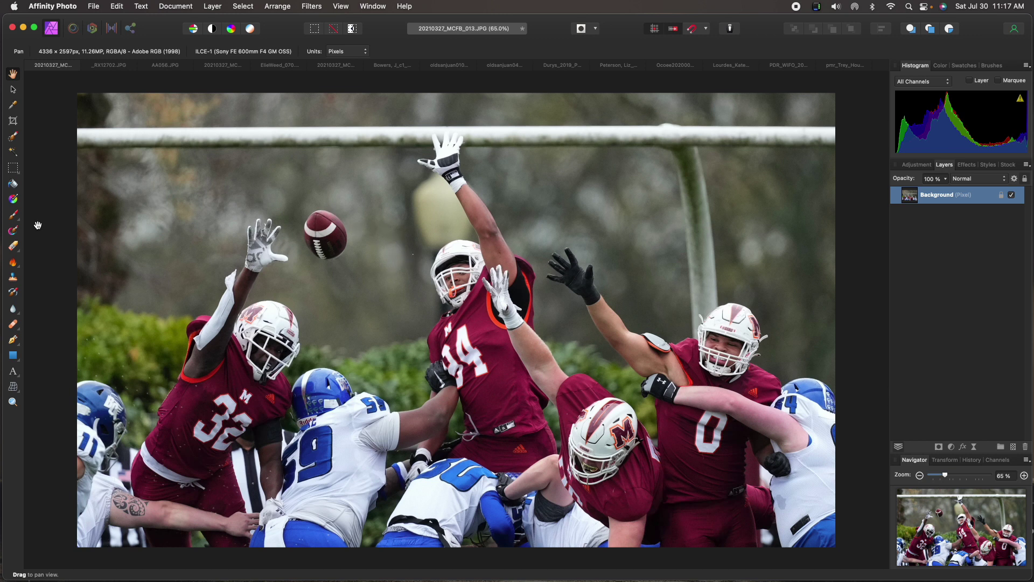
Darken the tree background around the crossbar and beside the ball with a large Burn Brush, reducing its width from about 3091 px while working.
{"action": "left_click", "coordinate": [13, 263]}
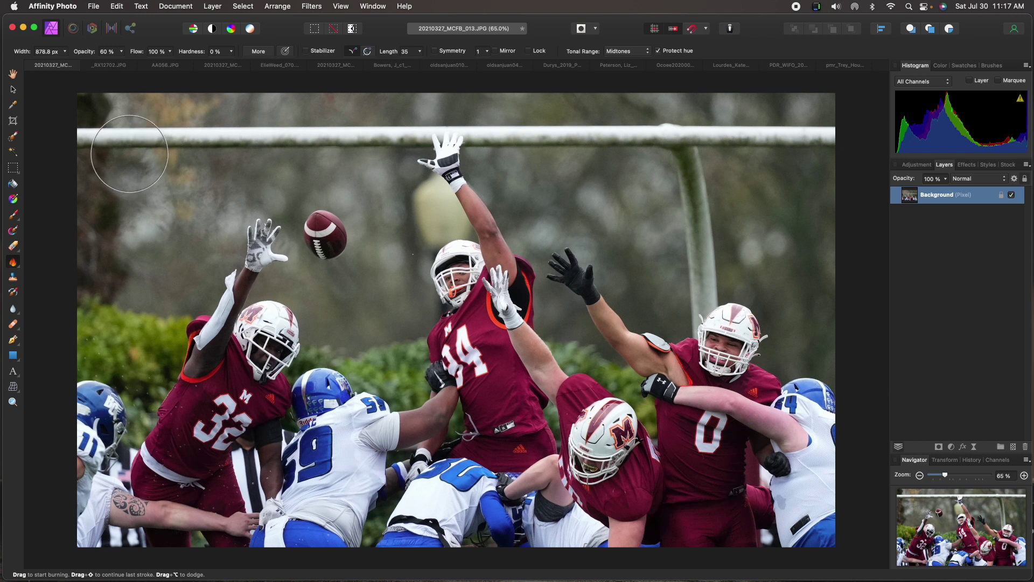
{"action": "key", "text": "bracketright"}
{"action": "key", "text": "bracketright"}
{"action": "key", "text": "bracketright"}
{"action": "key", "text": "bracketright"}
{"action": "key", "text": "bracketright"}
{"action": "key", "text": "bracketright"}
{"action": "key", "text": "bracketright"}
{"action": "key", "text": "bracketright"}
{"action": "key", "text": "bracketright"}
{"action": "key", "text": "bracketright"}
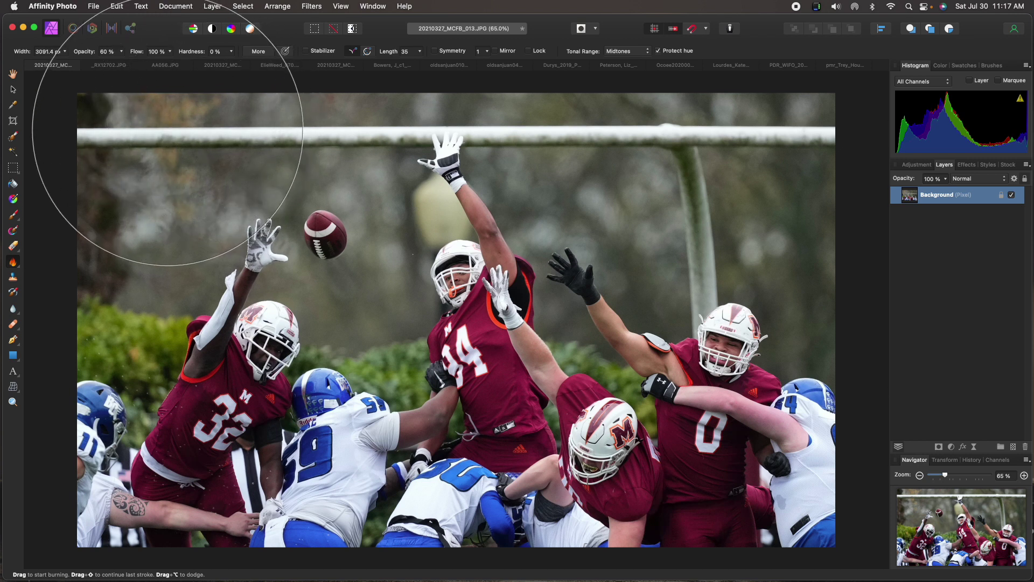
{"action": "key", "text": "bracketleft"}
{"action": "key", "text": "bracketleft"}
{"action": "key", "text": "bracketleft"}
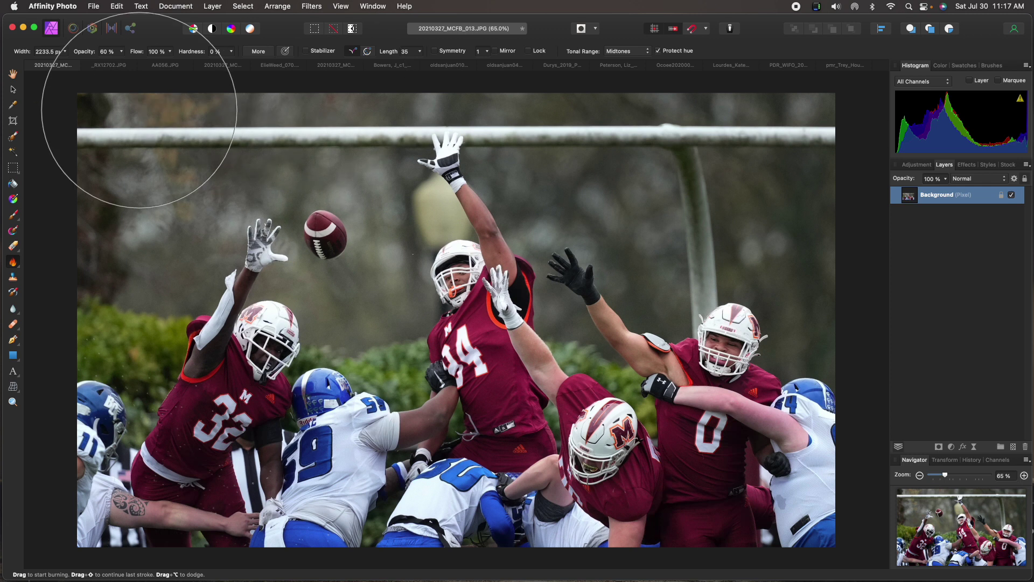
{"action": "key", "text": "bracketleft"}
{"action": "mouse_move", "coordinate": [162, 249]}
{"action": "left_mouse_down"}
{"action": "mouse_move", "coordinate": [150, 273]}
{"action": "mouse_move", "coordinate": [116, 289]}
{"action": "left_mouse_up"}
Burn the white helmets of the maroon players with the Burn Brush reduced to about 440 px.
{"action": "key", "text": "bracketleft"}
{"action": "key", "text": "bracketleft"}
{"action": "key", "text": "bracketleft"}
{"action": "key", "text": "bracketleft"}
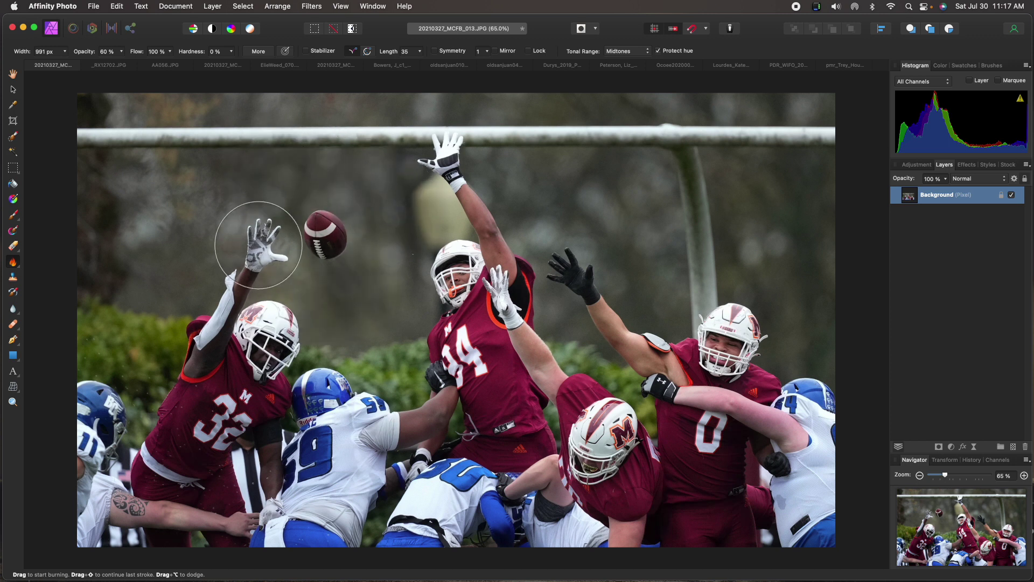
{"action": "key", "text": "bracketleft"}
{"action": "key", "text": "bracketleft"}
{"action": "key", "text": "bracketleft"}
{"action": "key", "text": "bracketleft"}
{"action": "key", "text": "bracketleft"}
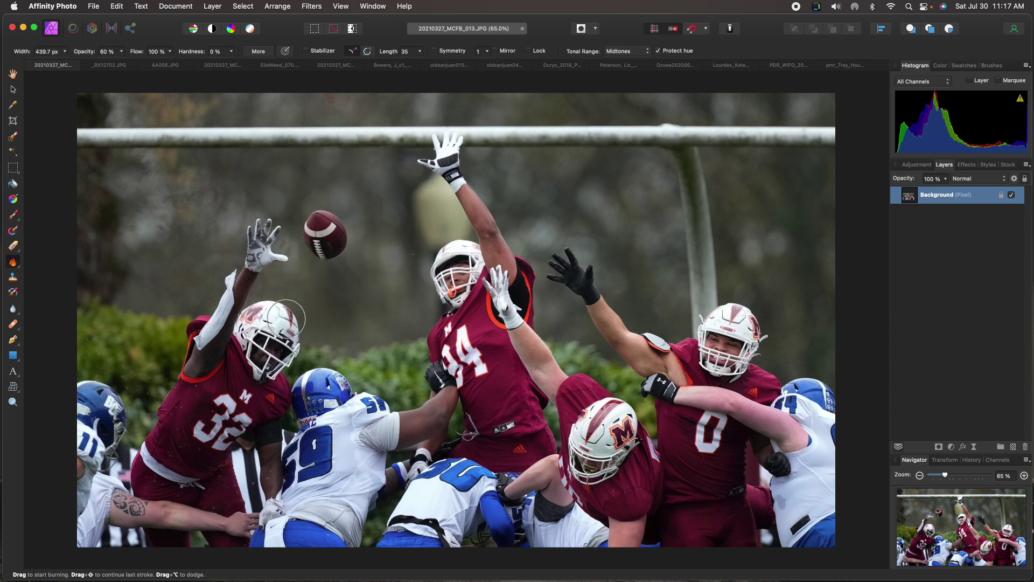
{"action": "left_click_drag", "start_coordinate": [264, 319], "coordinate": [281, 312]}
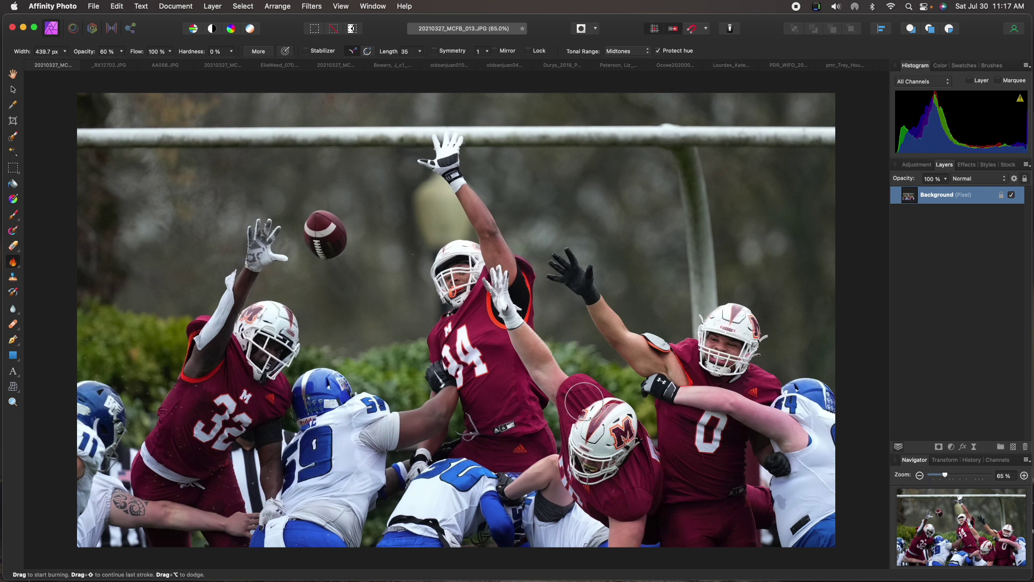
{"action": "mouse_move", "coordinate": [592, 434]}
{"action": "left_mouse_down"}
{"action": "mouse_move", "coordinate": [590, 410]}
{"action": "mouse_move", "coordinate": [611, 423]}
{"action": "mouse_move", "coordinate": [584, 423]}
{"action": "mouse_move", "coordinate": [595, 437]}
{"action": "mouse_move", "coordinate": [721, 320]}
{"action": "mouse_move", "coordinate": [742, 323]}
{"action": "left_mouse_up"}
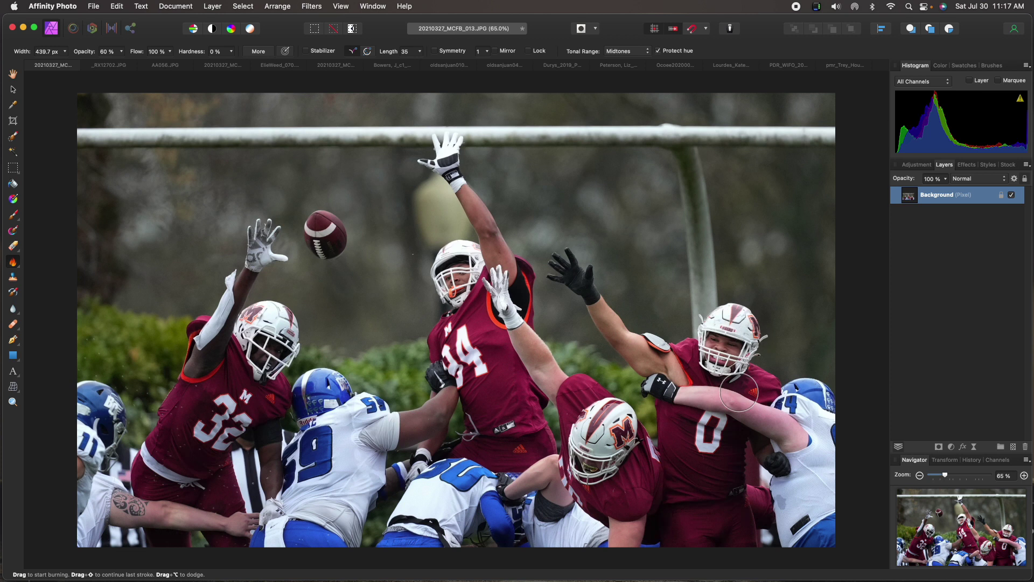
{"action": "left_click_drag", "start_coordinate": [598, 485], "coordinate": [601, 431]}
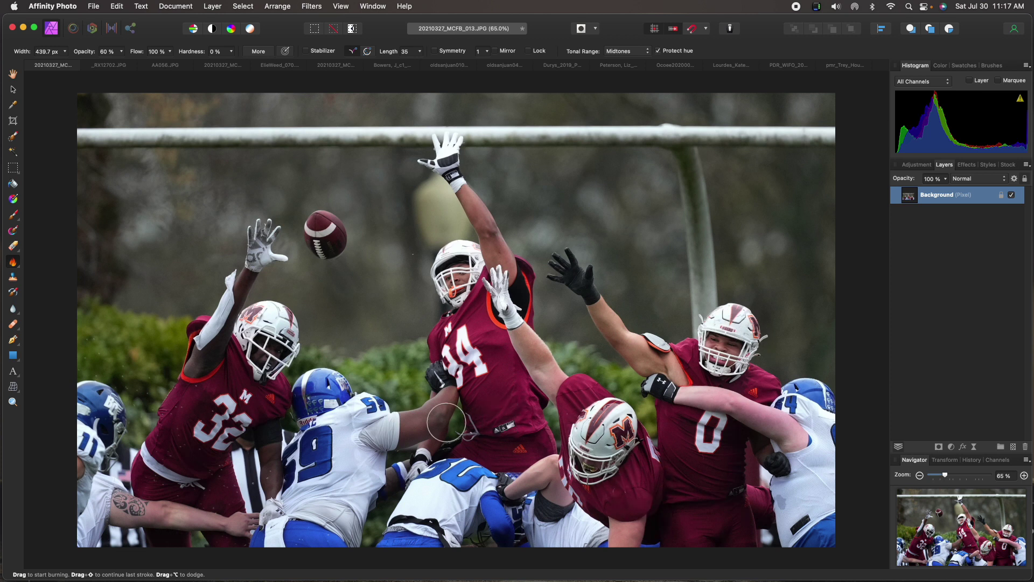
{"action": "mouse_move", "coordinate": [266, 393]}
{"action": "left_mouse_down"}
{"action": "mouse_move", "coordinate": [235, 402]}
{"action": "mouse_move", "coordinate": [267, 351]}
{"action": "left_mouse_up"}
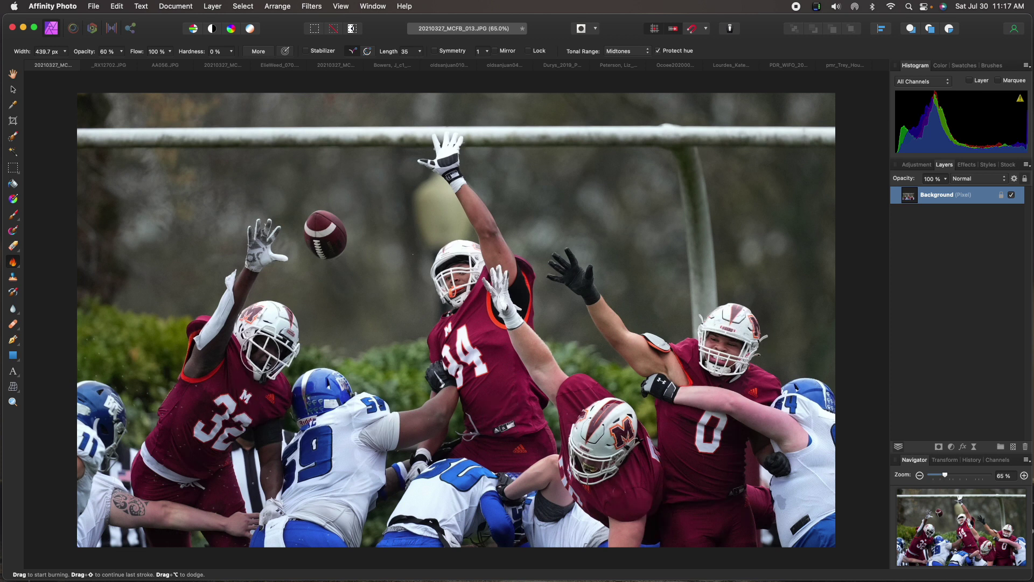
Lighten the face inside number 32's helmet with a small stroke of the Dodge Brush.
{"action": "left_click", "coordinate": [15, 264]}
{"action": "left_click", "coordinate": [52, 262]}
{"action": "left_click_drag", "start_coordinate": [268, 353], "coordinate": [272, 350]}
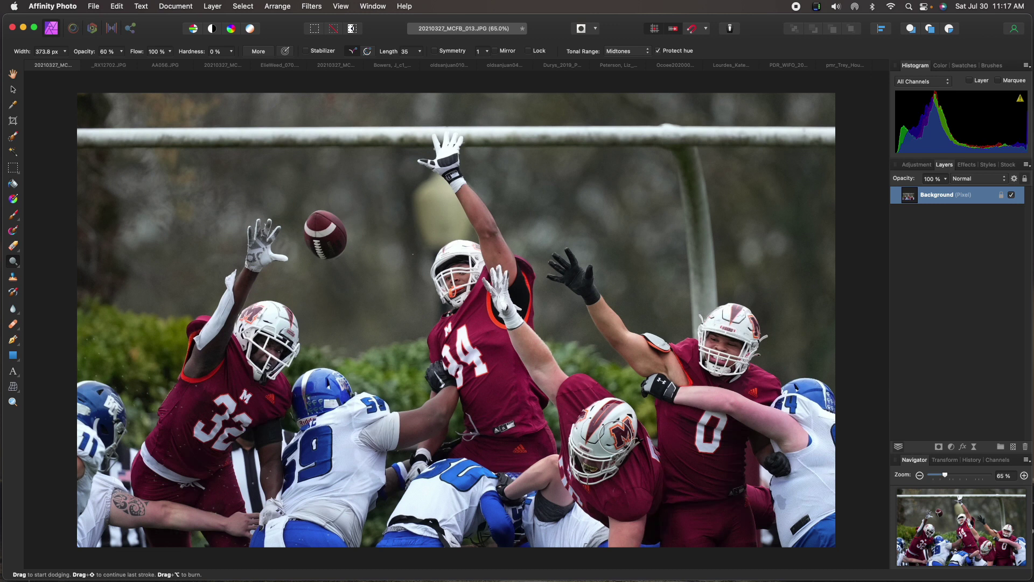
Save 20210327_MCFB_013.JPG flattened and close it.
{"action": "key", "text": "super+s"}
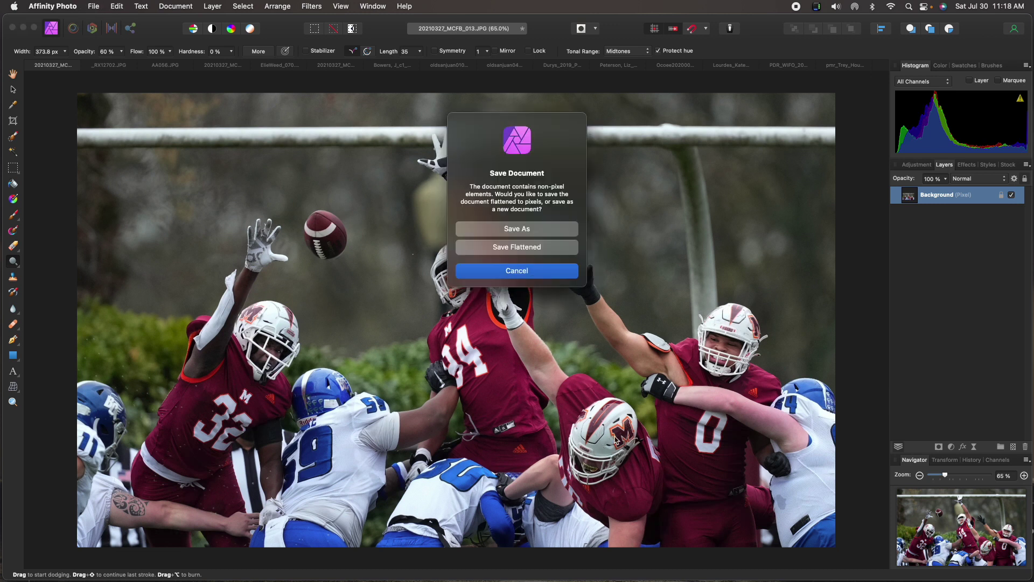
{"action": "left_click", "coordinate": [538, 247]}
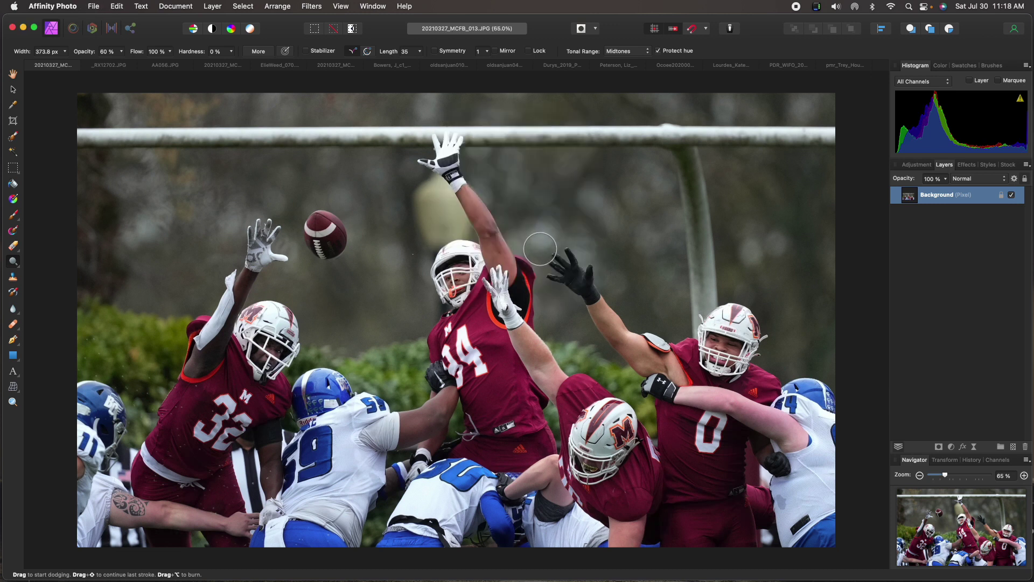
{"action": "key", "text": "super+w"}
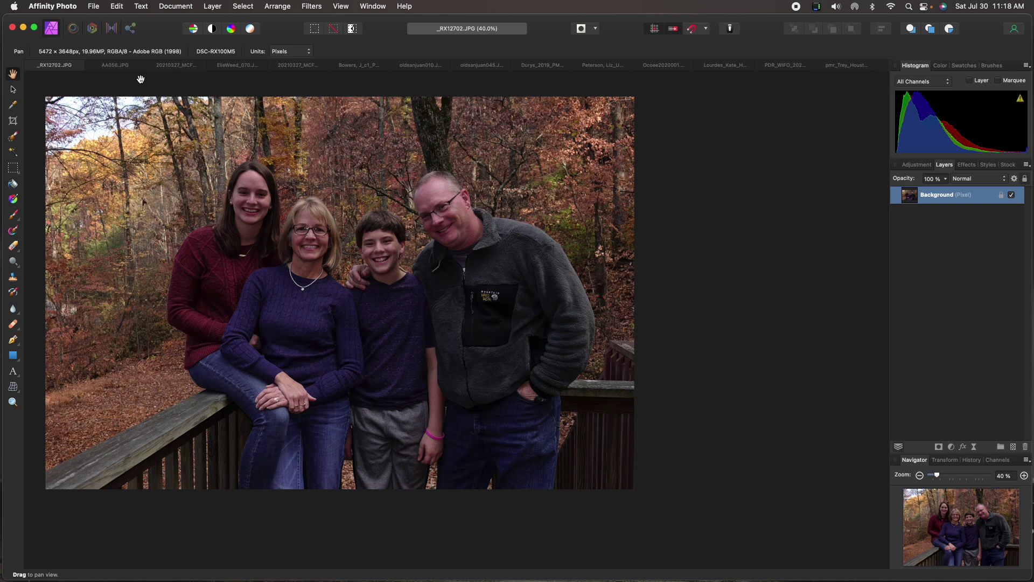
Develop the family photo _RX12702.JPG with exposure 0.581, contrast 5%, shadows 17% and saturation -6%.
{"action": "left_click", "coordinate": [92, 31]}
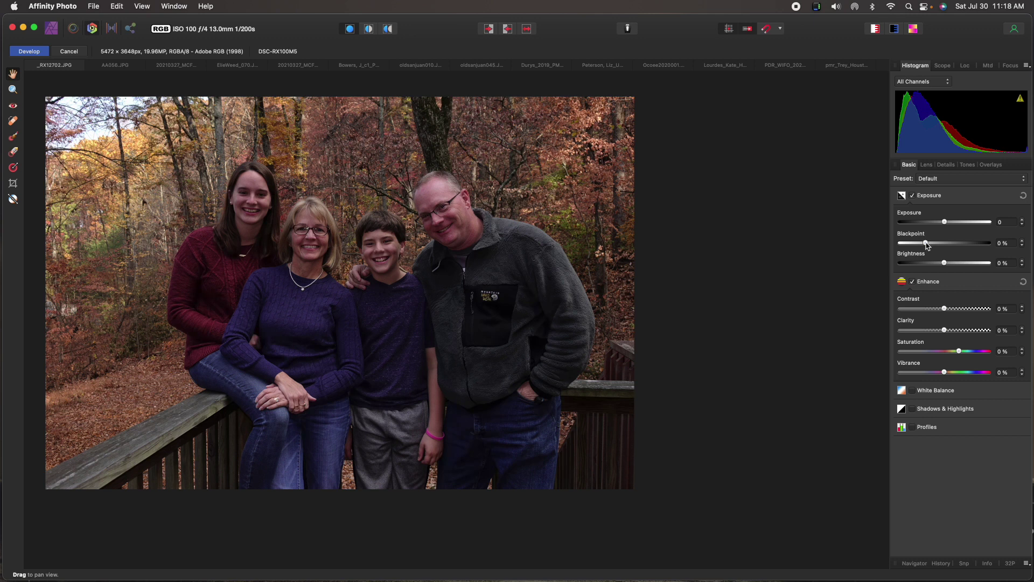
{"action": "left_click_drag", "start_coordinate": [944, 222], "coordinate": [951, 225]}
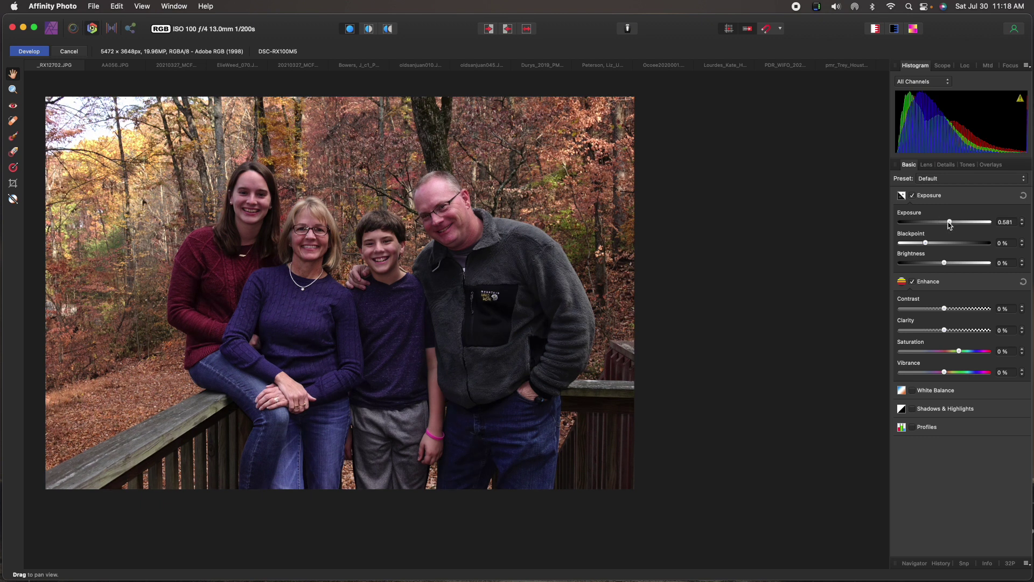
{"action": "left_click", "coordinate": [947, 311]}
{"action": "left_click_drag", "start_coordinate": [946, 311], "coordinate": [949, 311]}
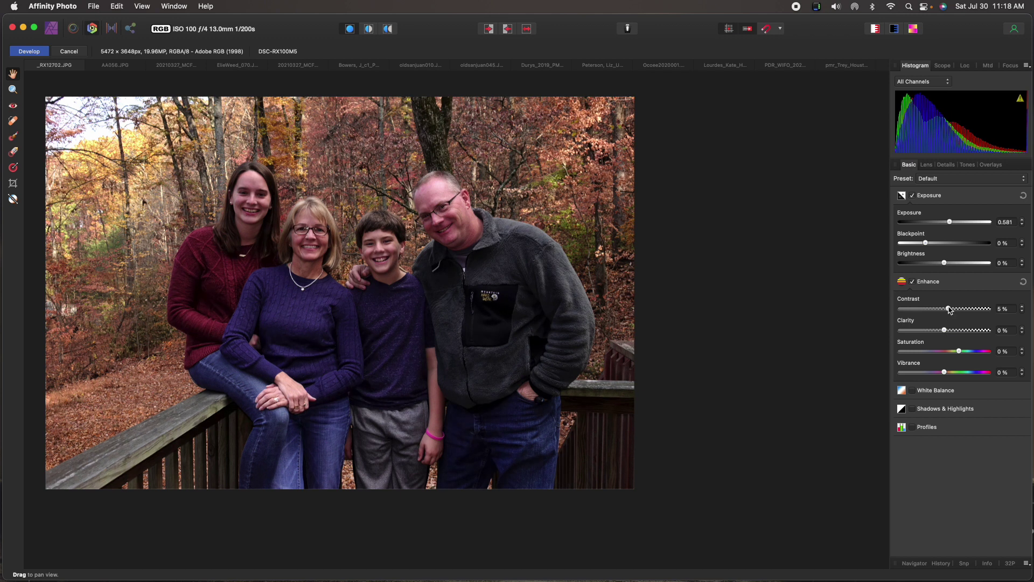
{"action": "left_click", "coordinate": [912, 409]}
{"action": "left_click_drag", "start_coordinate": [945, 436], "coordinate": [952, 435]}
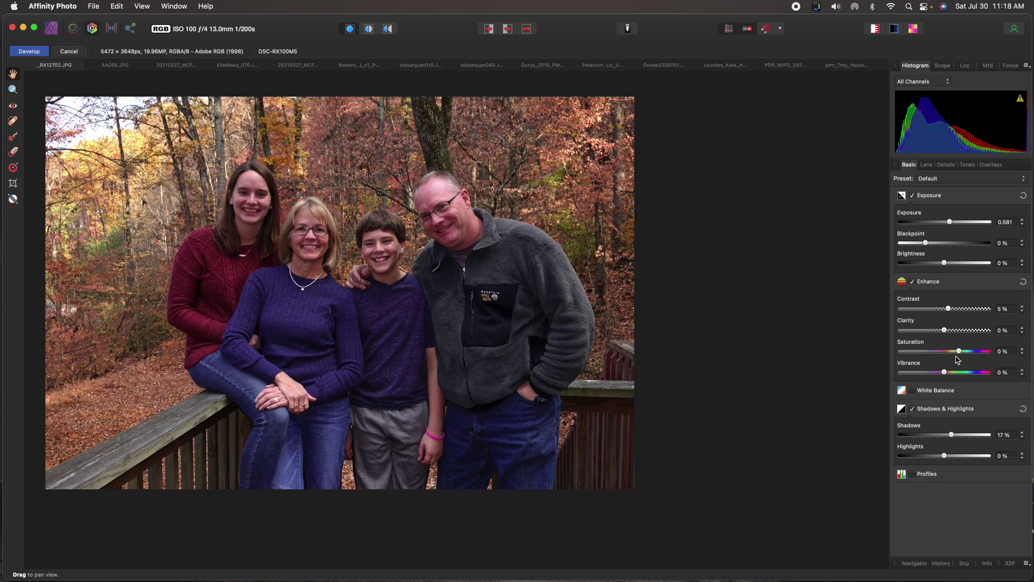
{"action": "left_click_drag", "start_coordinate": [959, 353], "coordinate": [955, 356]}
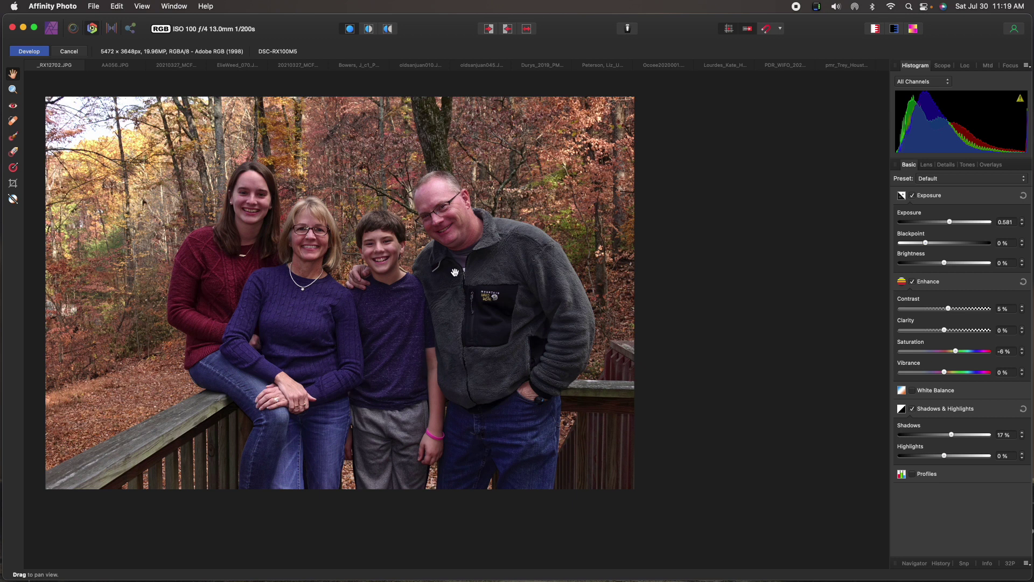
{"action": "left_click", "coordinate": [36, 53]}
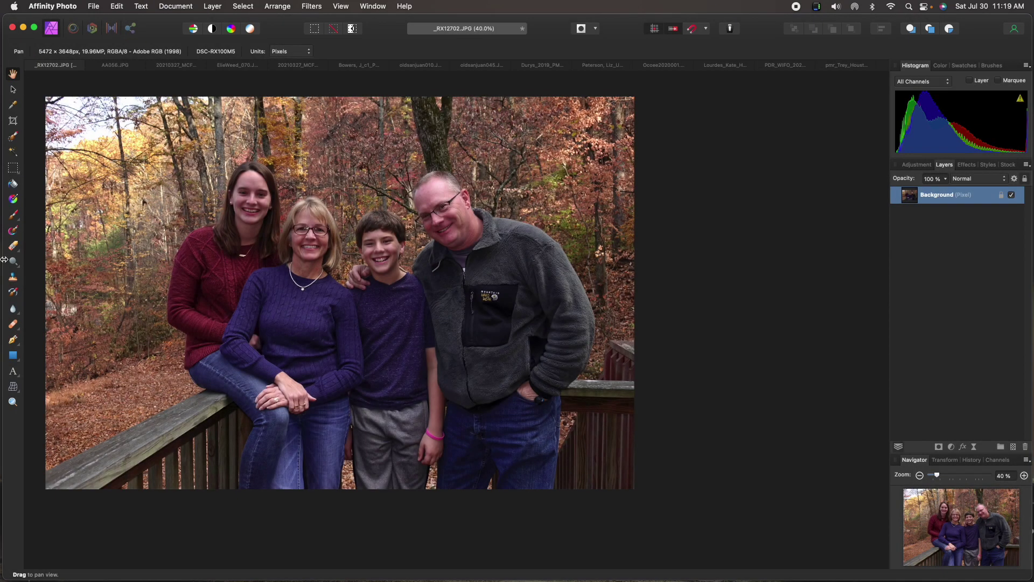
Burn the woods and deck railing around the family with the Burn Brush enlarged to about 2645 px.
{"action": "left_click_drag", "start_coordinate": [13, 262], "coordinate": [34, 276]}
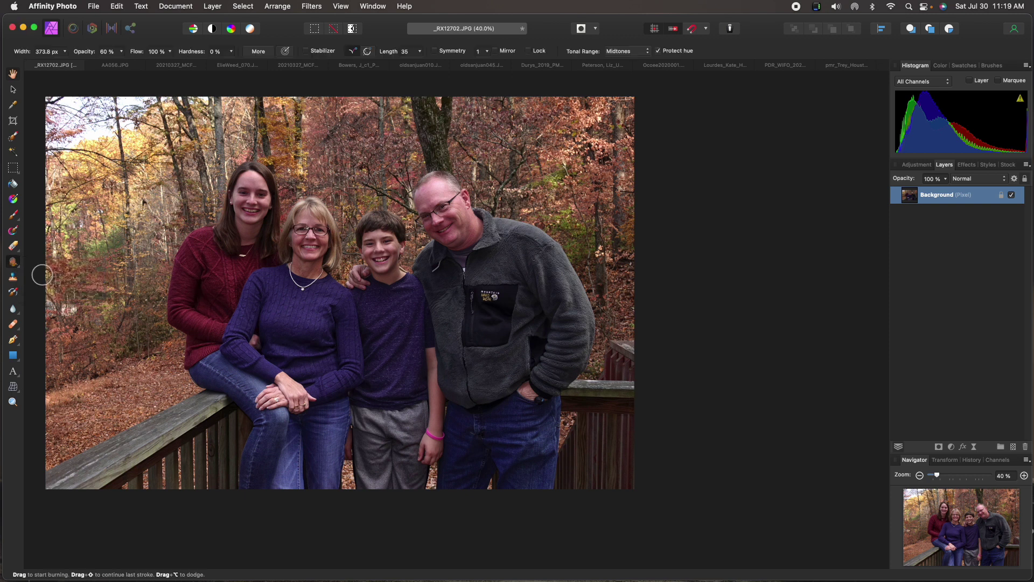
{"action": "key", "text": "bracketright"}
{"action": "key", "text": "bracketright"}
{"action": "key", "text": "bracketright"}
{"action": "key", "text": "bracketright"}
{"action": "key", "text": "bracketright"}
{"action": "key", "text": "bracketright"}
{"action": "key", "text": "bracketright"}
{"action": "key", "text": "bracketright"}
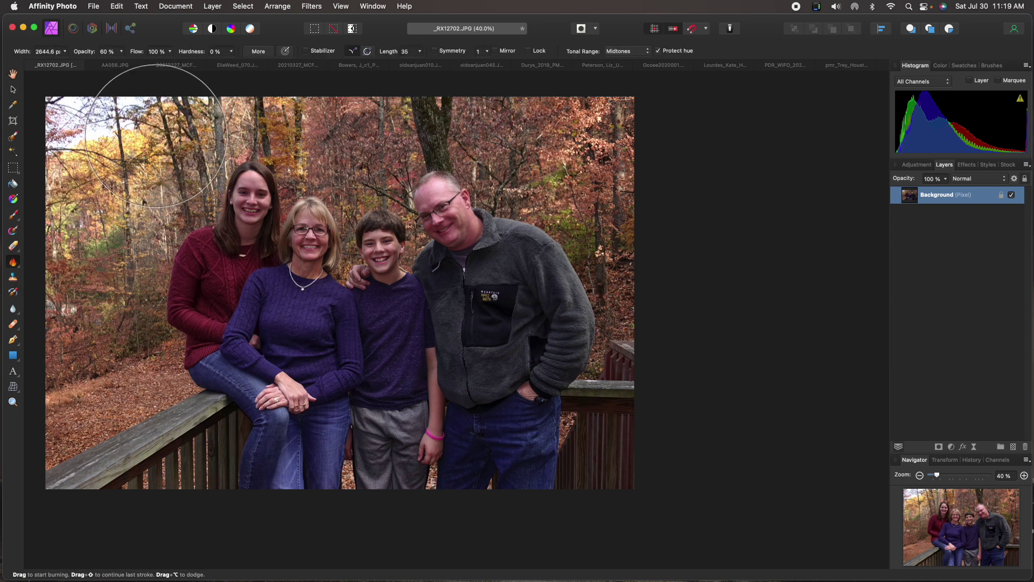
{"action": "key", "text": "bracketright"}
{"action": "key", "text": "bracketright"}
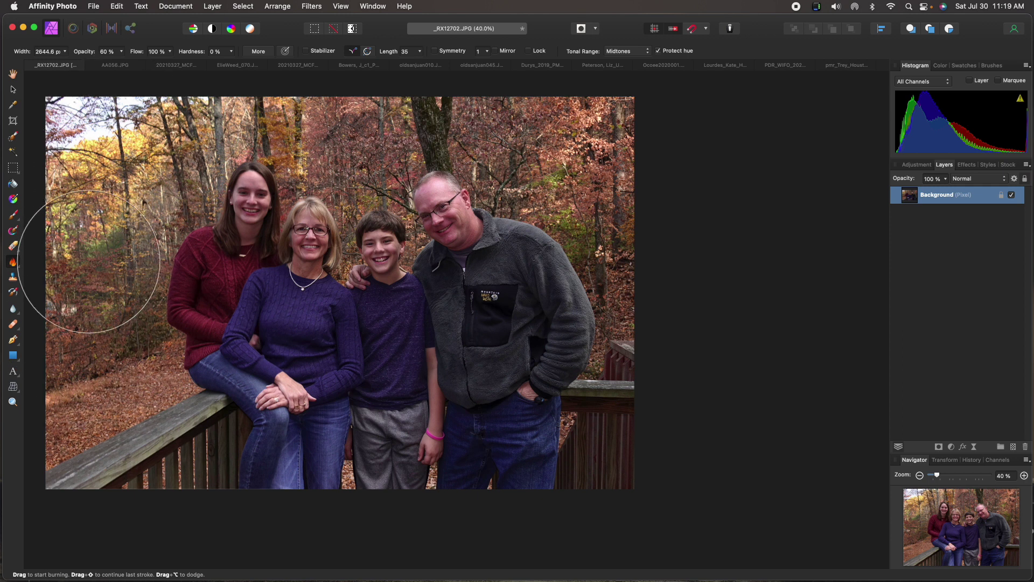
{"action": "left_click_drag", "start_coordinate": [128, 92], "coordinate": [104, 289]}
{"action": "mouse_move", "coordinate": [175, 93]}
{"action": "left_mouse_down"}
{"action": "mouse_move", "coordinate": [381, 115]}
{"action": "mouse_move", "coordinate": [330, 141]}
{"action": "mouse_move", "coordinate": [455, 101]}
{"action": "mouse_move", "coordinate": [615, 191]}
{"action": "mouse_move", "coordinate": [541, 117]}
{"action": "mouse_move", "coordinate": [633, 141]}
{"action": "mouse_move", "coordinate": [624, 200]}
{"action": "mouse_move", "coordinate": [642, 253]}
{"action": "mouse_move", "coordinate": [626, 409]}
{"action": "mouse_move", "coordinate": [568, 503]}
{"action": "mouse_move", "coordinate": [611, 459]}
{"action": "mouse_move", "coordinate": [538, 499]}
{"action": "mouse_move", "coordinate": [377, 484]}
{"action": "mouse_move", "coordinate": [481, 464]}
{"action": "mouse_move", "coordinate": [259, 479]}
{"action": "mouse_move", "coordinate": [74, 441]}
{"action": "mouse_move", "coordinate": [325, 473]}
{"action": "mouse_move", "coordinate": [573, 472]}
{"action": "mouse_move", "coordinate": [208, 458]}
{"action": "mouse_move", "coordinate": [70, 438]}
{"action": "mouse_move", "coordinate": [83, 377]}
{"action": "mouse_move", "coordinate": [73, 448]}
{"action": "mouse_move", "coordinate": [51, 473]}
{"action": "mouse_move", "coordinate": [119, 441]}
{"action": "mouse_move", "coordinate": [54, 472]}
{"action": "left_mouse_up"}
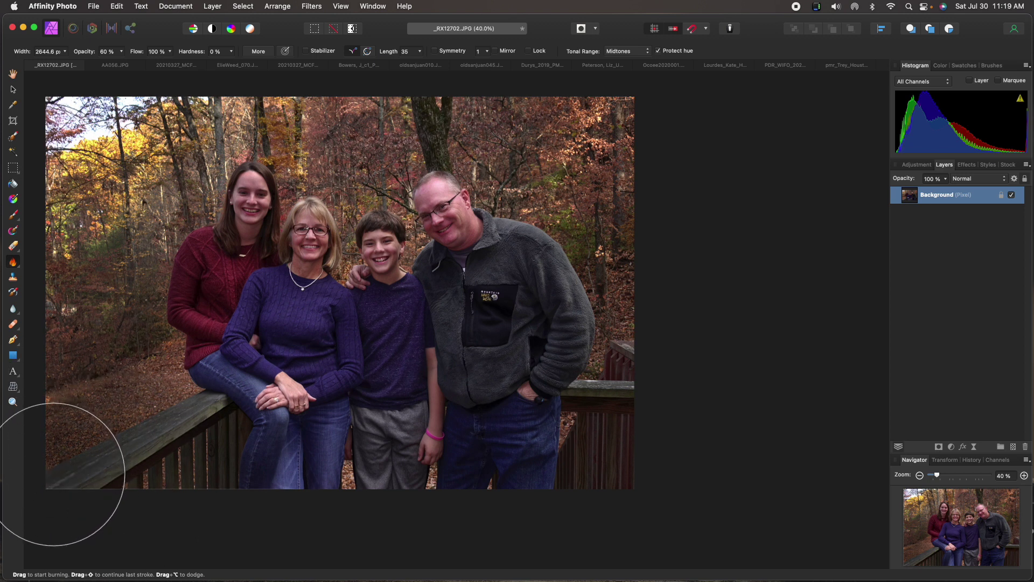
{"action": "mouse_move", "coordinate": [300, 84]}
{"action": "left_mouse_down"}
{"action": "mouse_move", "coordinate": [577, 115]}
{"action": "mouse_move", "coordinate": [663, 316]}
{"action": "mouse_move", "coordinate": [642, 459]}
{"action": "mouse_move", "coordinate": [650, 403]}
{"action": "left_mouse_up"}
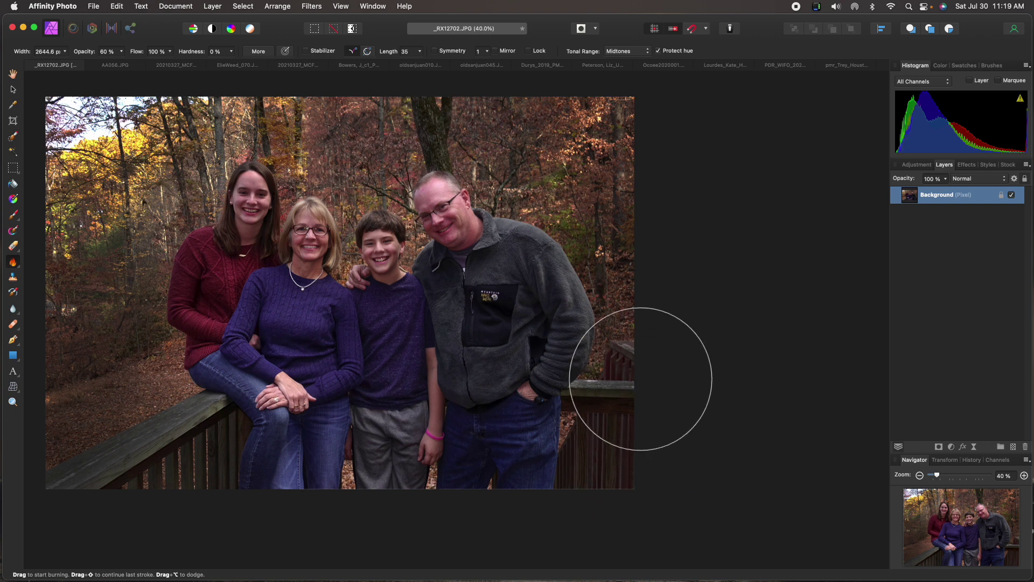
Lighten the family's faces with the Dodge Brush reduced to about 848 px, and close _RX12702.JPG.
{"action": "left_click", "coordinate": [15, 263]}
{"action": "left_click", "coordinate": [48, 263]}
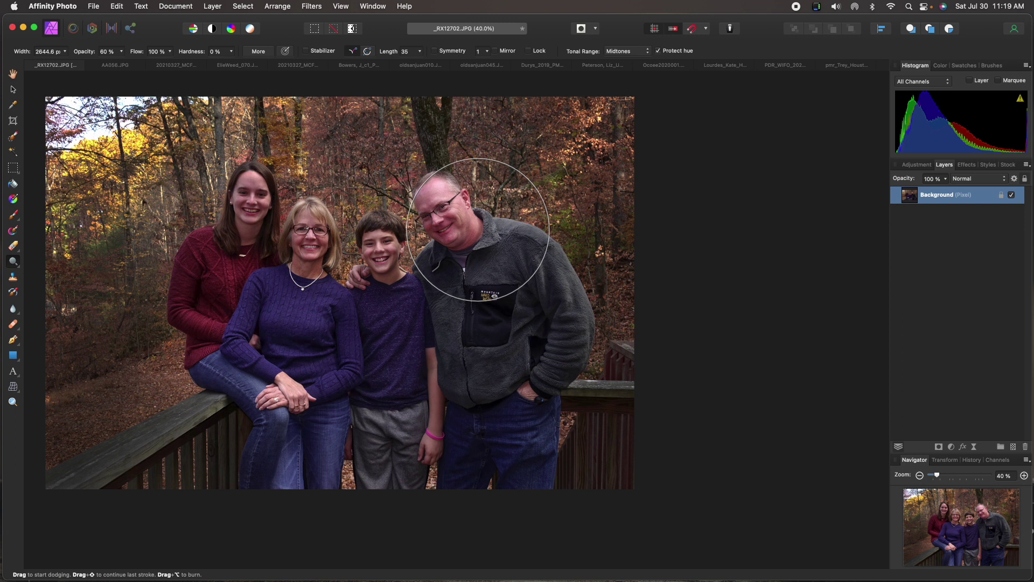
{"action": "key", "text": "bracketleft"}
{"action": "key", "text": "bracketleft"}
{"action": "key", "text": "bracketleft"}
{"action": "key", "text": "bracketleft"}
{"action": "key", "text": "bracketleft"}
{"action": "key", "text": "bracketleft"}
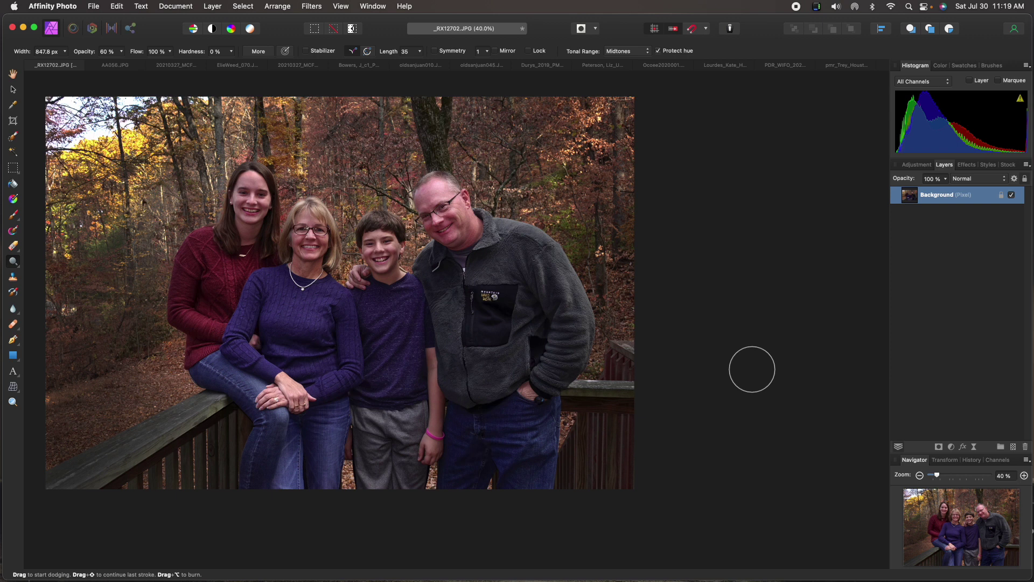
{"action": "key", "text": "super+w"}
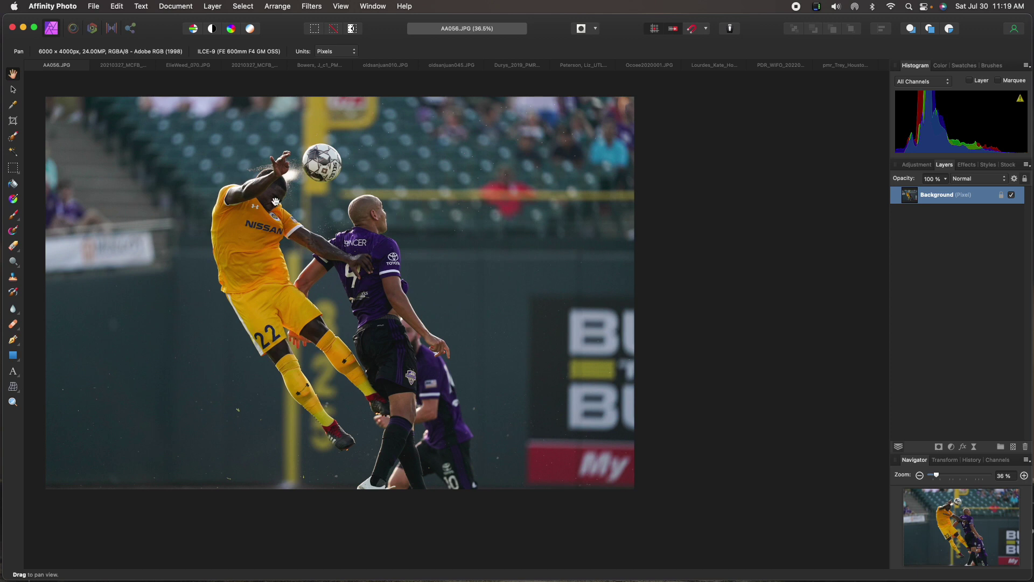
Start a crop of the soccer photo AA056.JPG in Custom Ratio mode.
{"action": "left_click", "coordinate": [13, 121]}
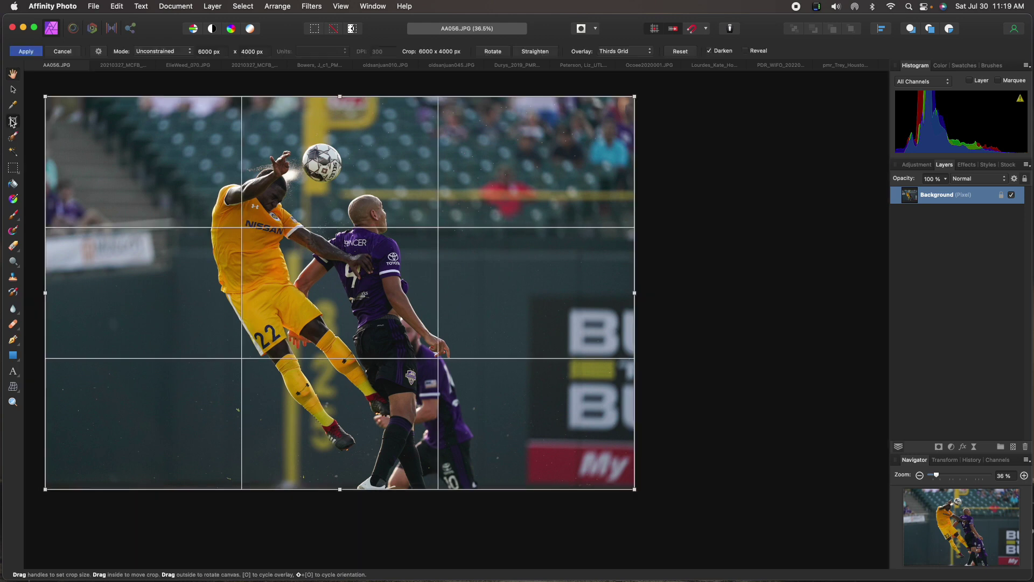
{"action": "left_click", "coordinate": [160, 51]}
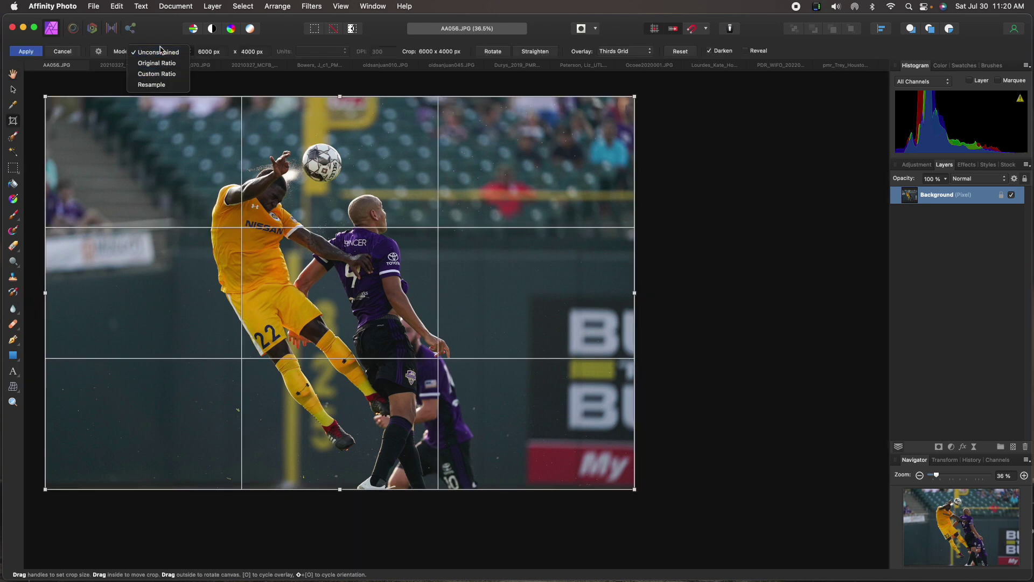
{"action": "left_click", "coordinate": [162, 78]}
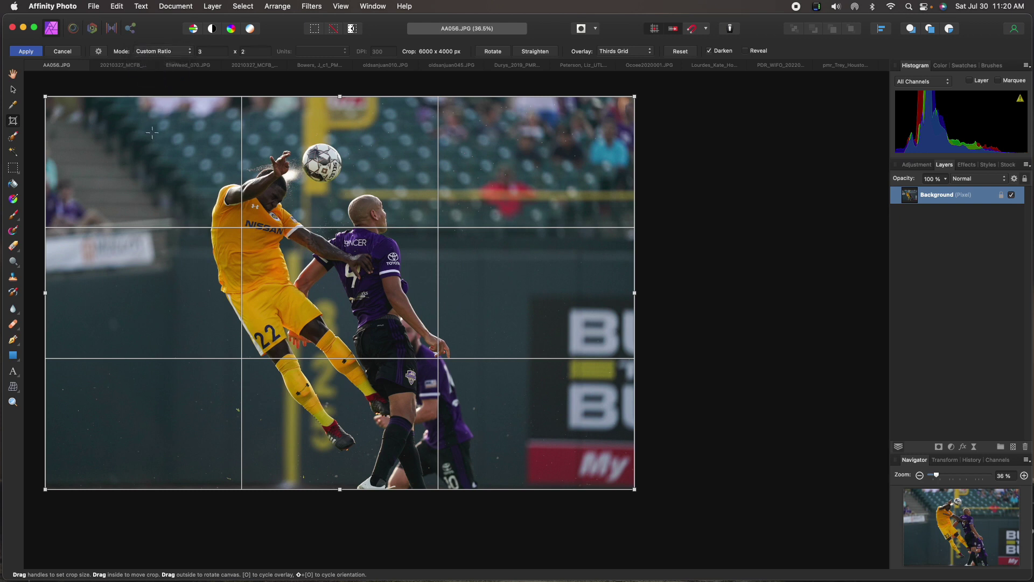
Try a landscape 4 x 3 ratio for the crop of the soccer photo.
{"action": "left_click", "coordinate": [211, 51]}
{"action": "type", "text": "4"}
{"action": "key", "text": "Tab"}
{"action": "type", "text": "3"}
{"action": "key", "text": "Tab"}
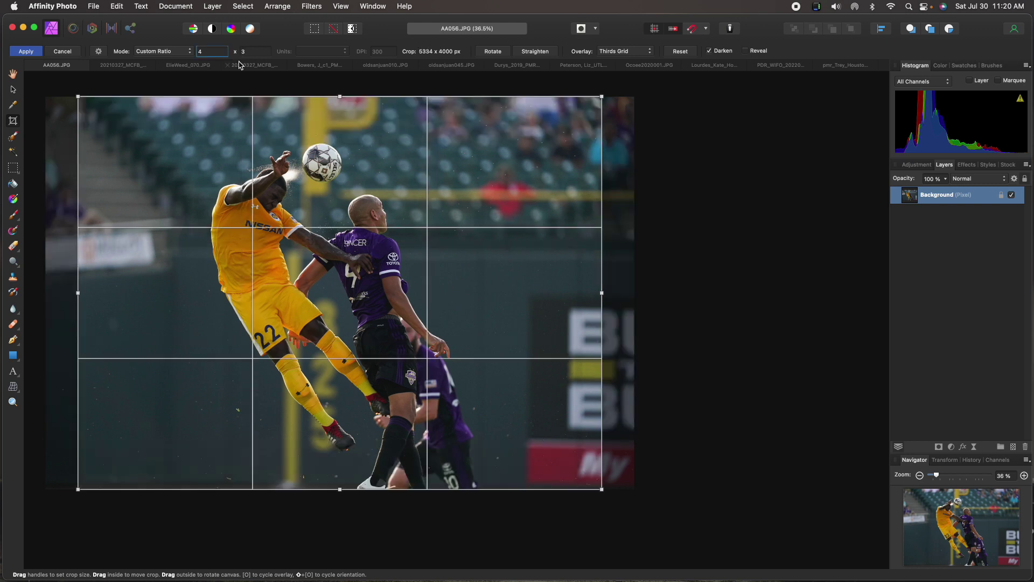
{"action": "key", "text": "Return"}
Set the custom crop ratio to 3 x 4 for a vertical frame.
{"action": "left_click", "coordinate": [198, 51]}
{"action": "type", "text": "3"}
{"action": "left_click", "coordinate": [258, 51]}
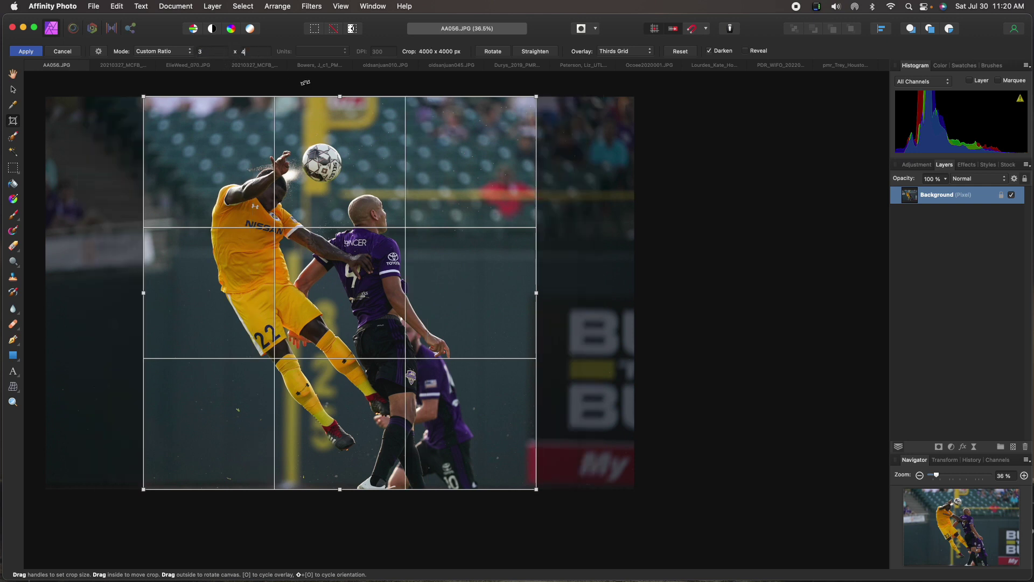
{"action": "type", "text": "4"}
{"action": "key", "text": "Tab"}
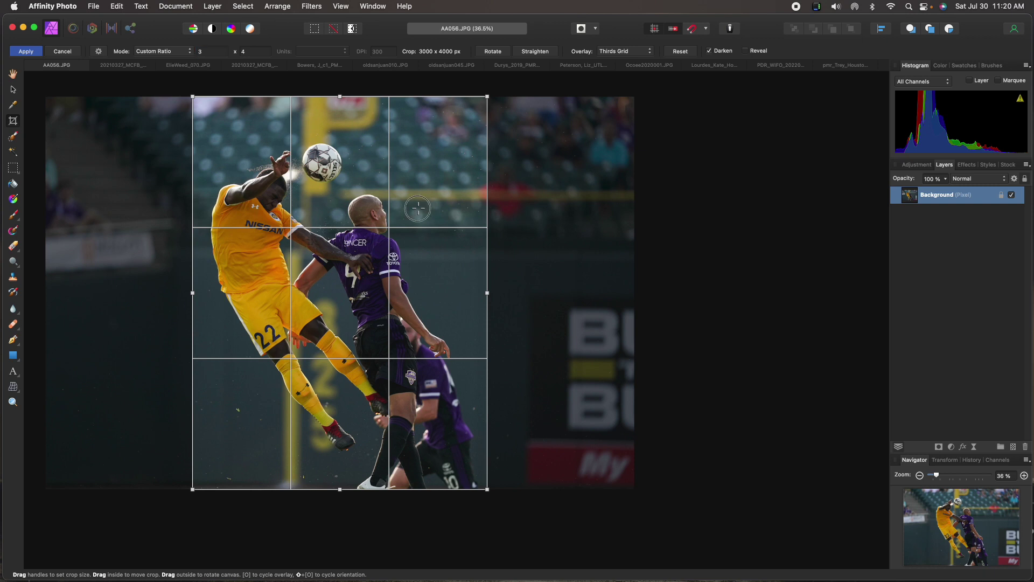
Position the 3000 x 4000 px crop frame around the two leaping players and the ball, and apply the crop.
{"action": "left_click", "coordinate": [418, 207]}
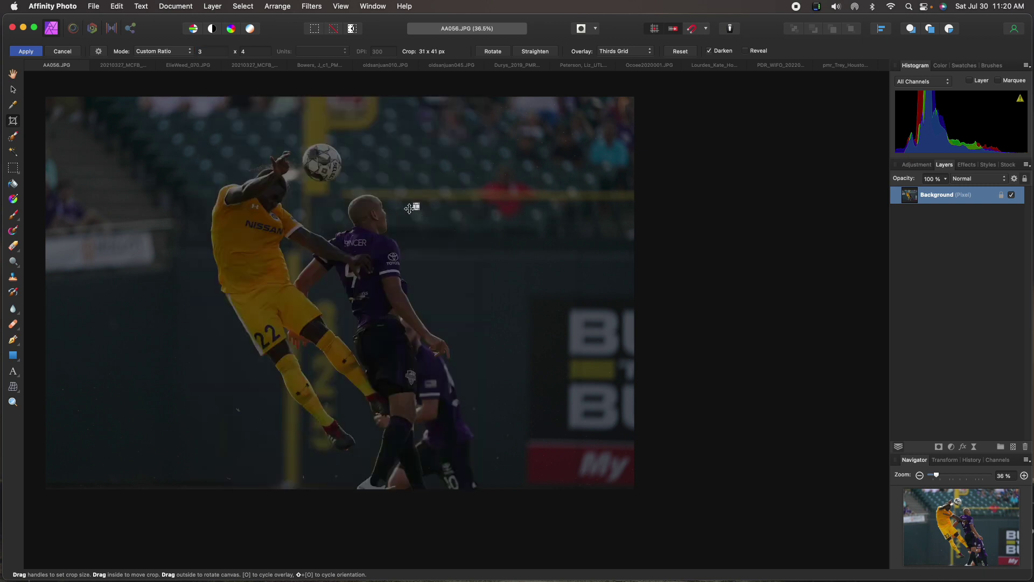
{"action": "key", "text": "super+z"}
{"action": "left_click_drag", "start_coordinate": [410, 209], "coordinate": [399, 207]}
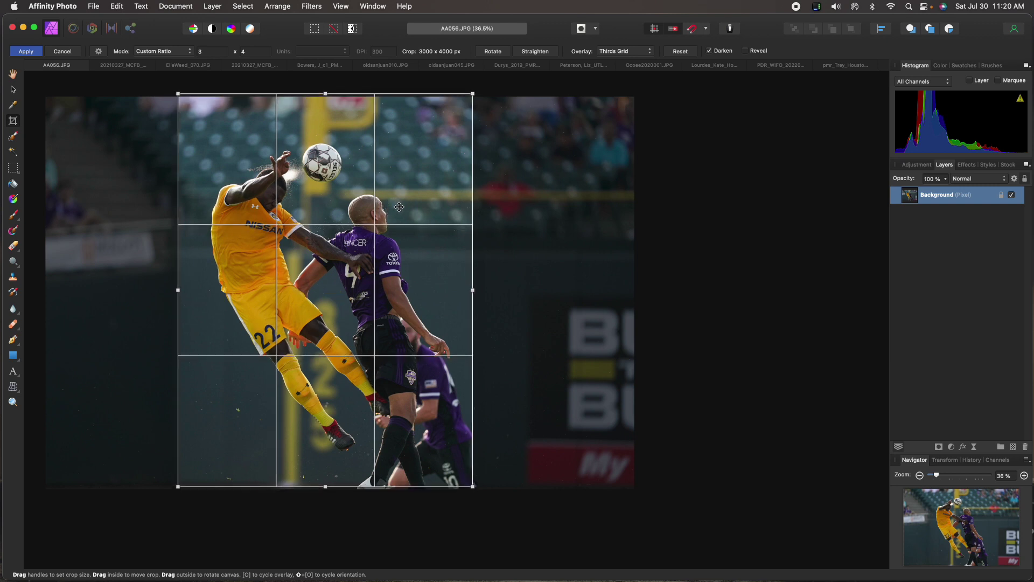
{"action": "left_click_drag", "start_coordinate": [399, 207], "coordinate": [397, 206]}
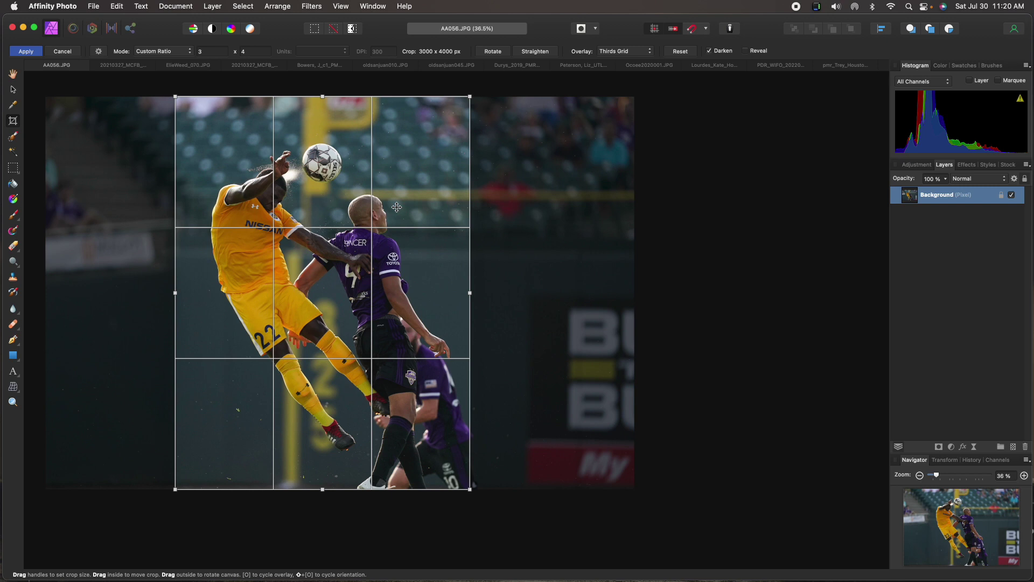
{"action": "key", "text": "Return"}
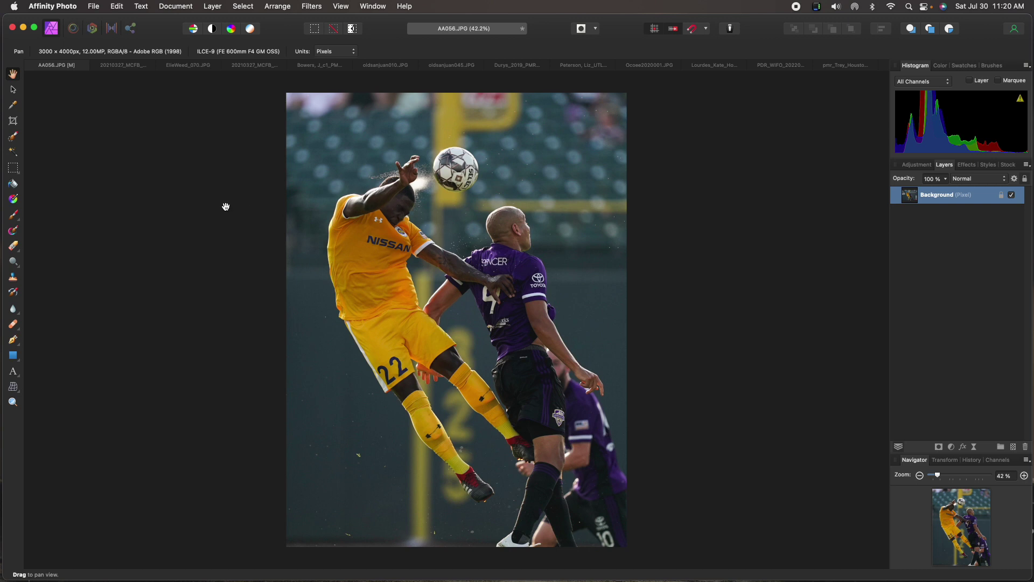
Develop the soccer photo with contrast at 8 % and shadows at 12 %.
{"action": "left_click", "coordinate": [92, 28]}
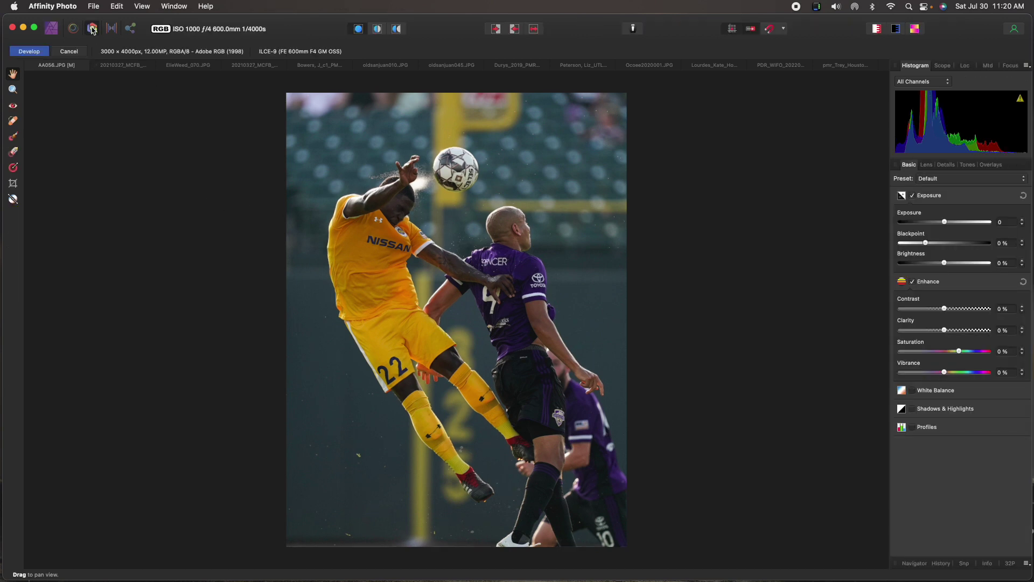
{"action": "left_click_drag", "start_coordinate": [945, 309], "coordinate": [951, 311]}
{"action": "left_click", "coordinate": [913, 408]}
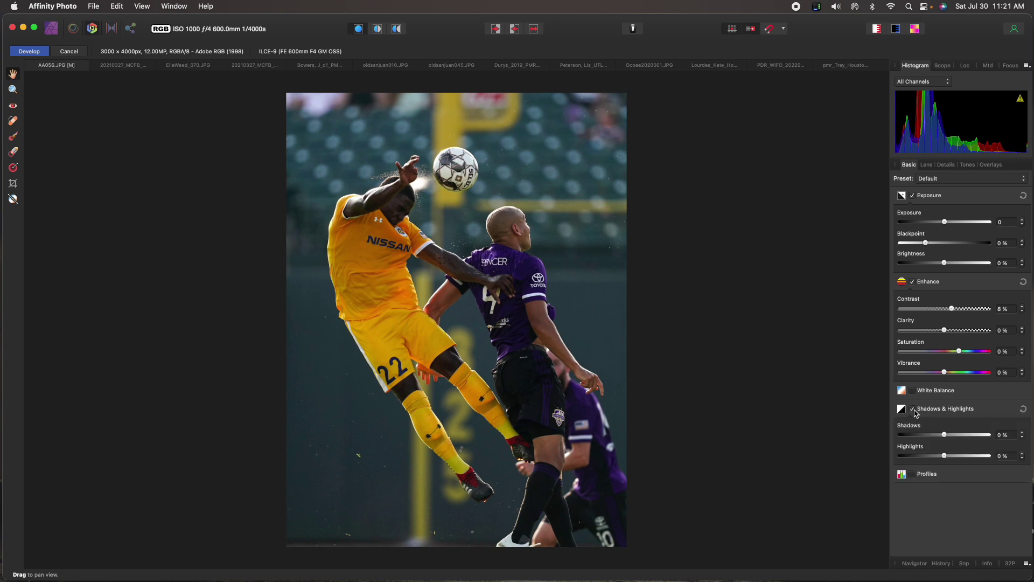
{"action": "left_click_drag", "start_coordinate": [944, 435], "coordinate": [950, 435]}
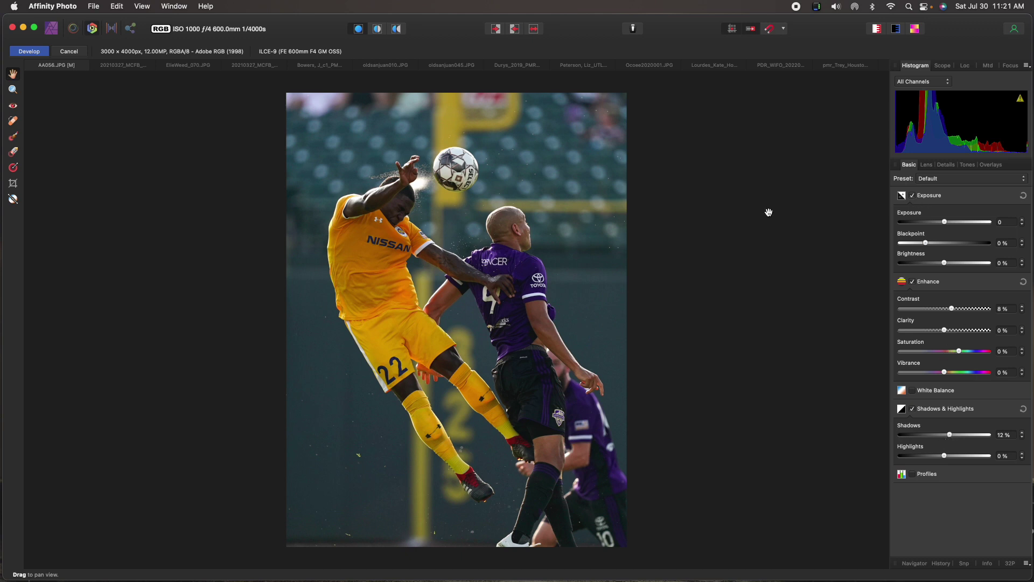
{"action": "left_click", "coordinate": [27, 51]}
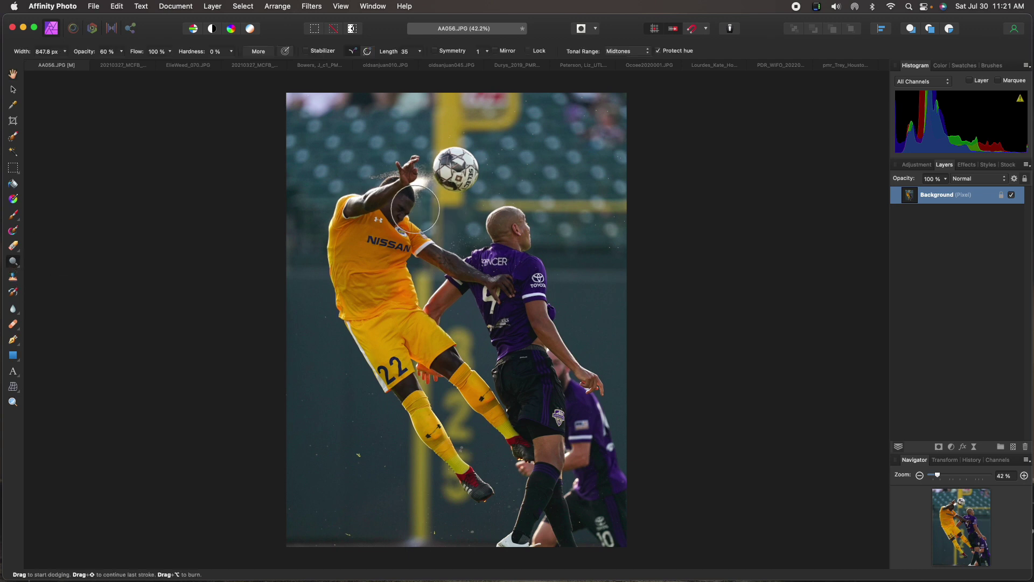
Dodge the yellow-shirted player's face and upper body with a 520.7 px brush at 60 % opacity on the midtones.
{"action": "key", "text": "bracketleft"}
{"action": "key", "text": "bracketleft"}
{"action": "key", "text": "bracketleft"}
{"action": "mouse_move", "coordinate": [399, 206]}
{"action": "left_mouse_down"}
{"action": "mouse_move", "coordinate": [406, 173]}
{"action": "mouse_move", "coordinate": [363, 207]}
{"action": "left_mouse_up"}
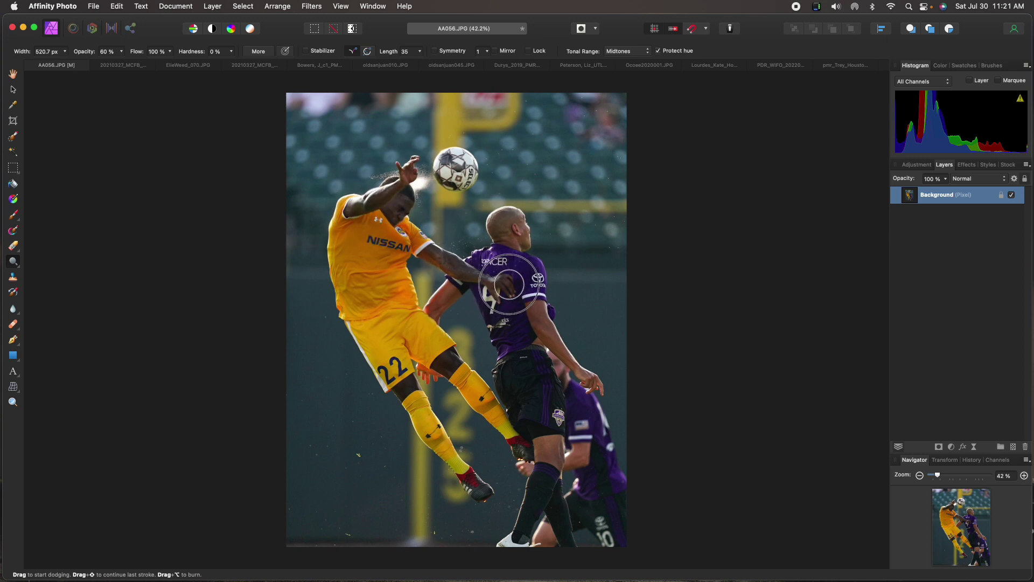
{"action": "left_click_drag", "start_coordinate": [381, 246], "coordinate": [401, 217]}
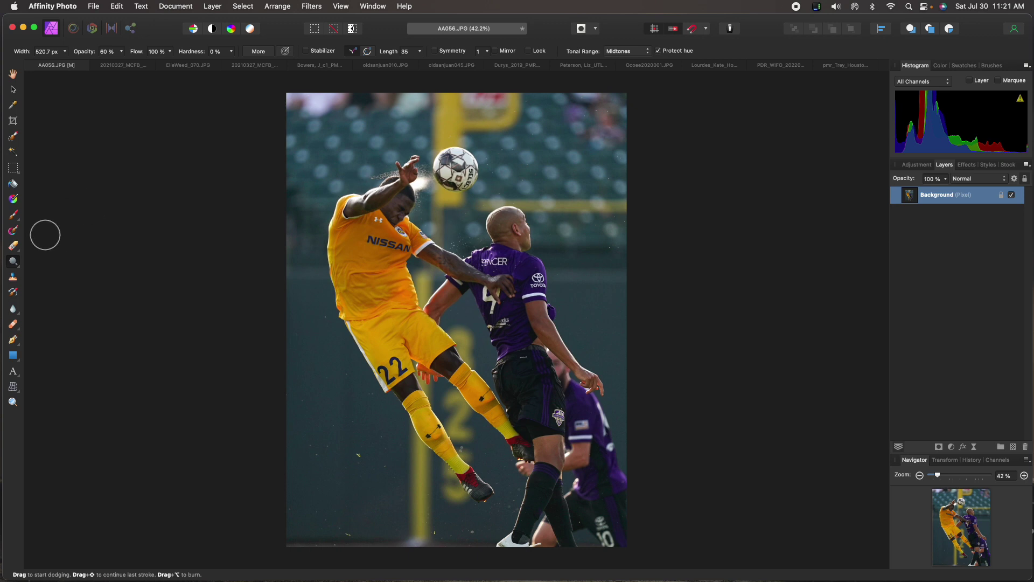
Burn the background around the soccer players with an 1831.6 px Burn Brush at 60 % opacity on the midtones.
{"action": "right_click", "coordinate": [14, 262]}
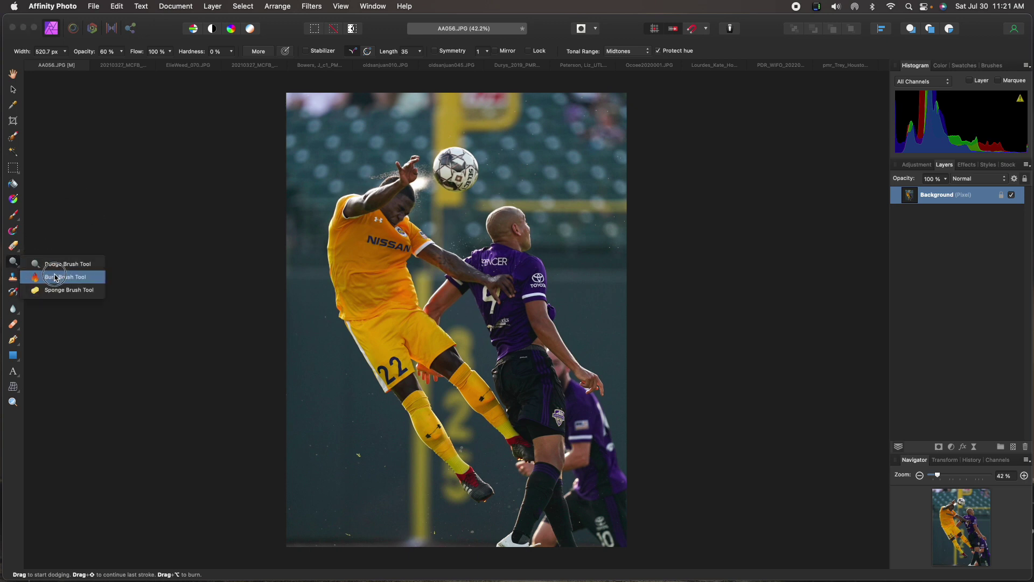
{"action": "left_click", "coordinate": [40, 277]}
{"action": "key", "text": "bracketright"}
{"action": "key", "text": "bracketright"}
{"action": "key", "text": "bracketright"}
{"action": "key", "text": "bracketright"}
{"action": "key", "text": "bracketright"}
{"action": "key", "text": "bracketright"}
{"action": "key", "text": "bracketright"}
{"action": "key", "text": "bracketright"}
{"action": "key", "text": "bracketright"}
{"action": "key", "text": "bracketright"}
{"action": "key", "text": "bracketright"}
{"action": "key", "text": "bracketright"}
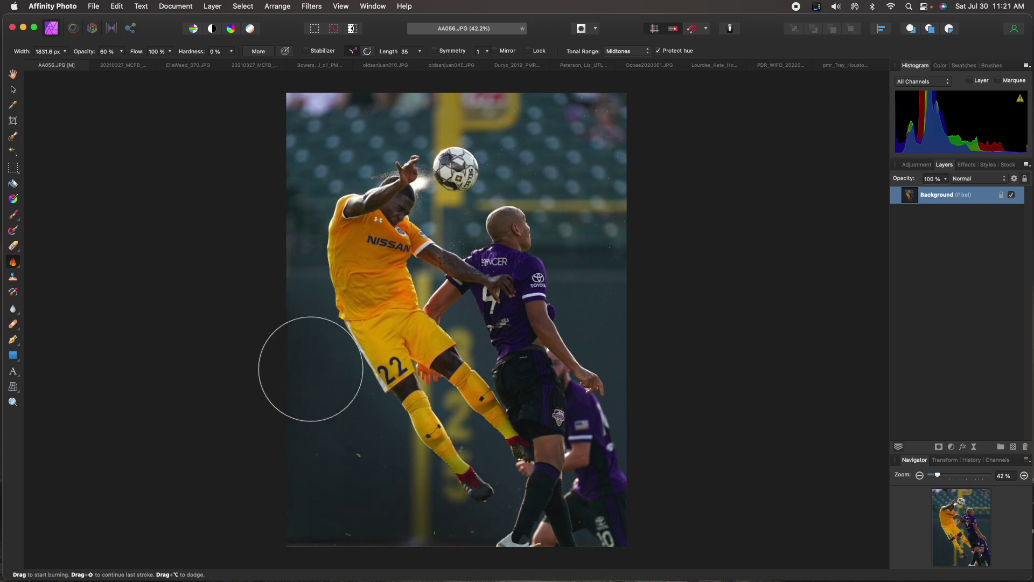
{"action": "mouse_move", "coordinate": [263, 115]}
{"action": "left_mouse_down"}
{"action": "mouse_move", "coordinate": [362, 87]}
{"action": "mouse_move", "coordinate": [259, 152]}
{"action": "mouse_move", "coordinate": [308, 143]}
{"action": "mouse_move", "coordinate": [409, 81]}
{"action": "mouse_move", "coordinate": [498, 87]}
{"action": "mouse_move", "coordinate": [597, 153]}
{"action": "mouse_move", "coordinate": [534, 119]}
{"action": "mouse_move", "coordinate": [534, 138]}
{"action": "mouse_move", "coordinate": [467, 167]}
{"action": "mouse_move", "coordinate": [579, 110]}
{"action": "mouse_move", "coordinate": [536, 125]}
{"action": "mouse_move", "coordinate": [629, 106]}
{"action": "mouse_move", "coordinate": [653, 286]}
{"action": "mouse_move", "coordinate": [605, 103]}
{"action": "mouse_move", "coordinate": [444, 62]}
{"action": "mouse_move", "coordinate": [341, 83]}
{"action": "mouse_move", "coordinate": [290, 157]}
{"action": "mouse_move", "coordinate": [262, 313]}
{"action": "mouse_move", "coordinate": [297, 505]}
{"action": "mouse_move", "coordinate": [290, 538]}
{"action": "mouse_move", "coordinate": [723, 542]}
{"action": "left_mouse_up"}
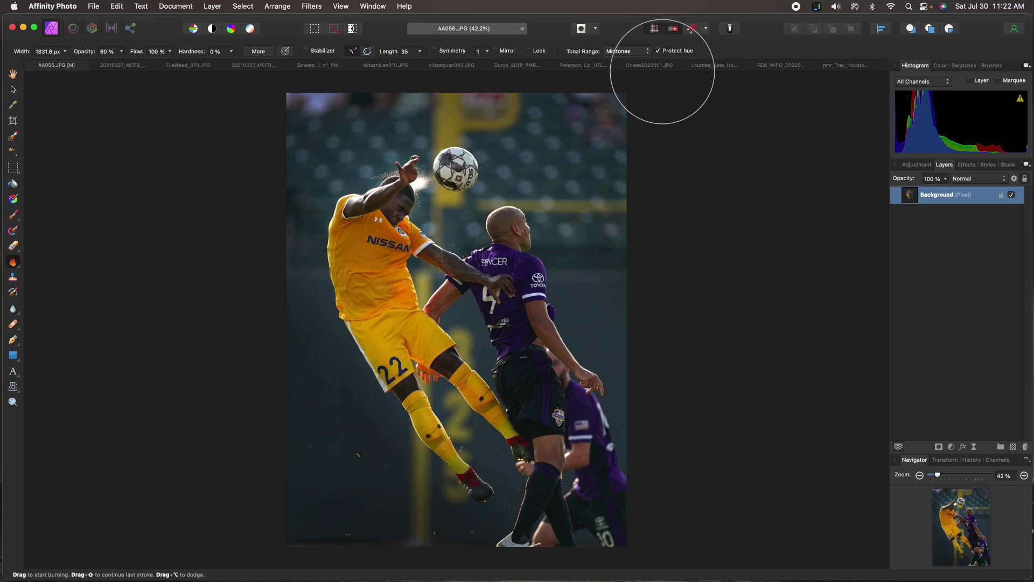
Save the soccer photo flattened and close it.
{"action": "key", "text": "super+s"}
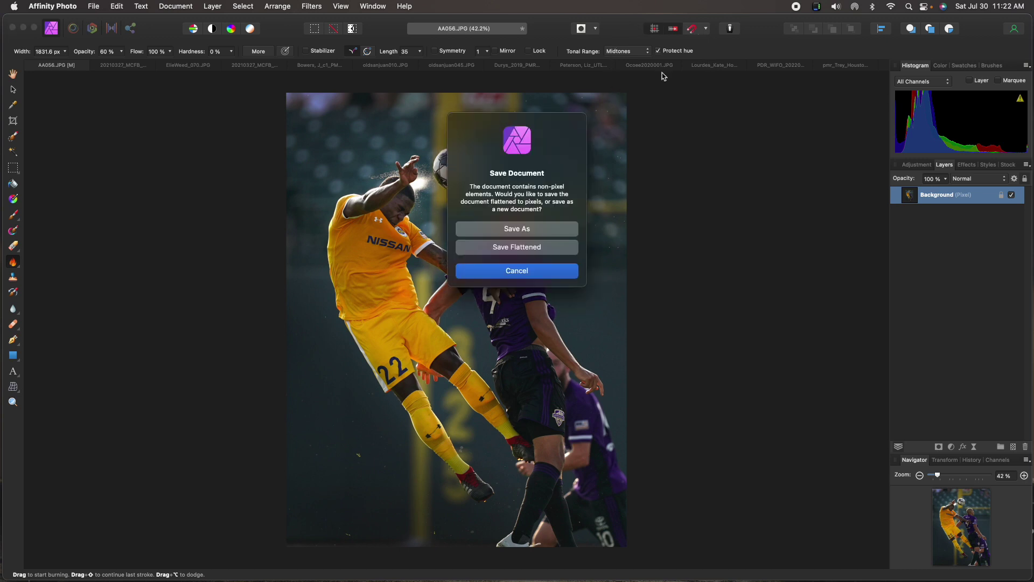
{"action": "left_click", "coordinate": [519, 246]}
{"action": "key", "text": "super+w"}
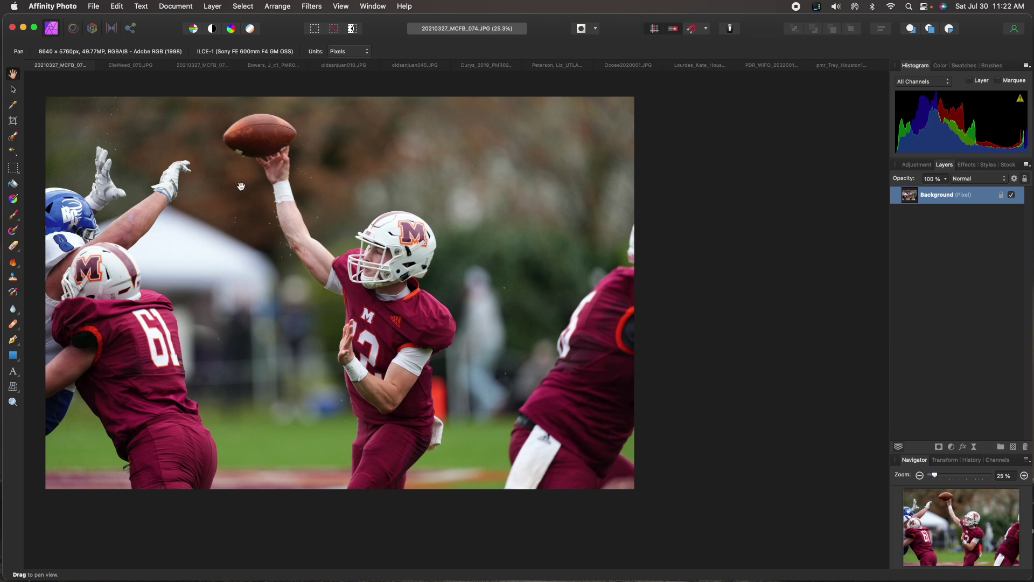
Start a crop of the football photo 20210327_MCFB_074.JPG in Custom Ratio mode.
{"action": "left_click", "coordinate": [13, 121]}
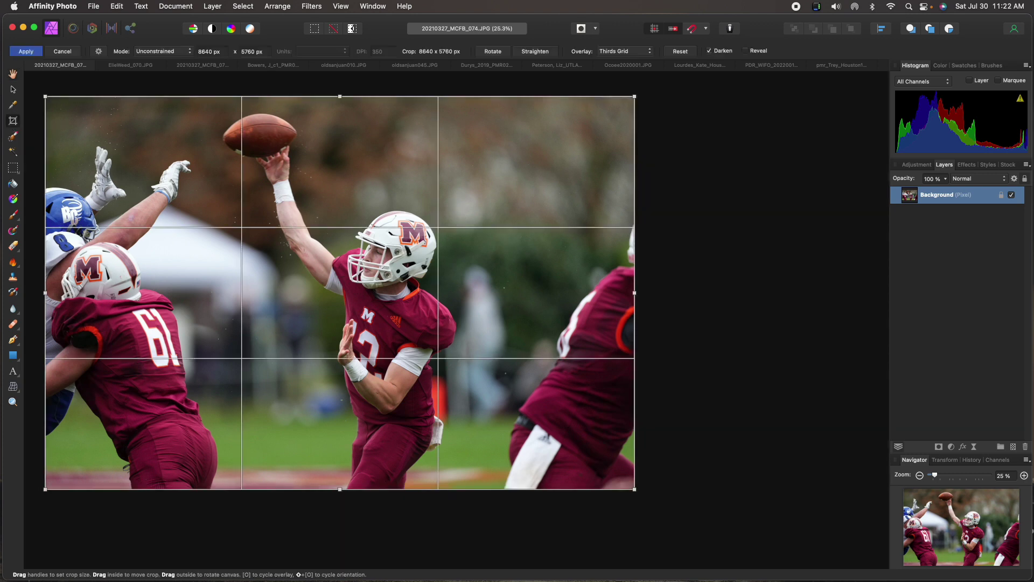
{"action": "left_click", "coordinate": [184, 51]}
{"action": "left_click", "coordinate": [180, 72]}
{"action": "key", "text": "Return"}
Try a vertical 2 x 3 ratio for the crop of the football photo.
{"action": "type", "text": "2"}
{"action": "key", "text": "Tab"}
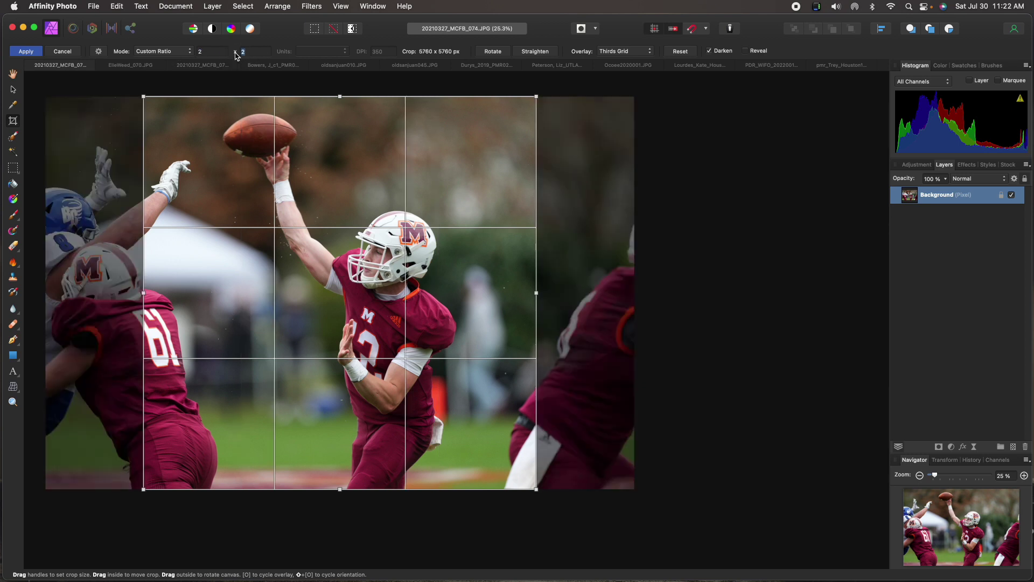
{"action": "key", "text": "Tab"}
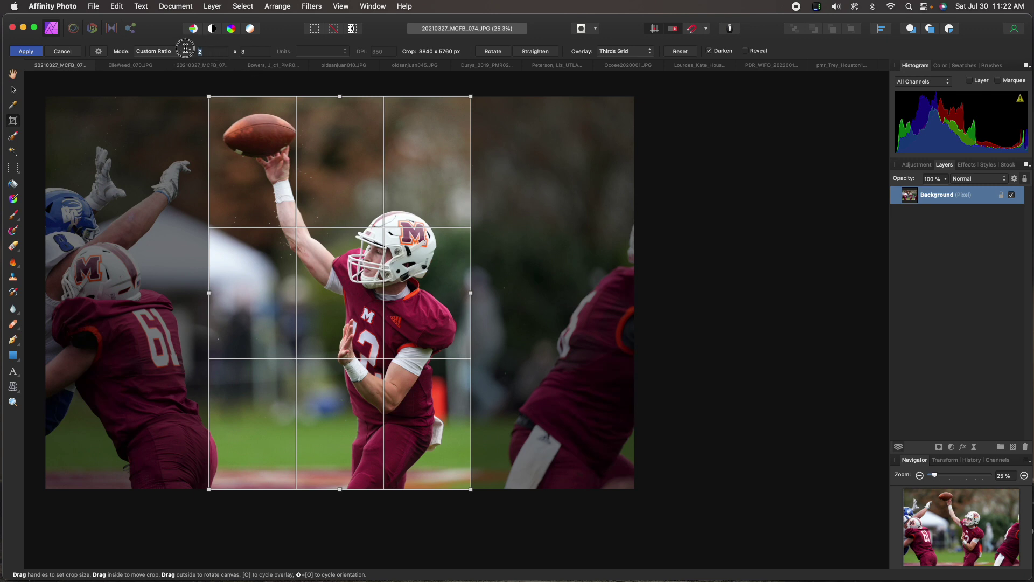
Set the custom crop ratio to 3 x 2 for a horizontal frame.
{"action": "left_click", "coordinate": [254, 52]}
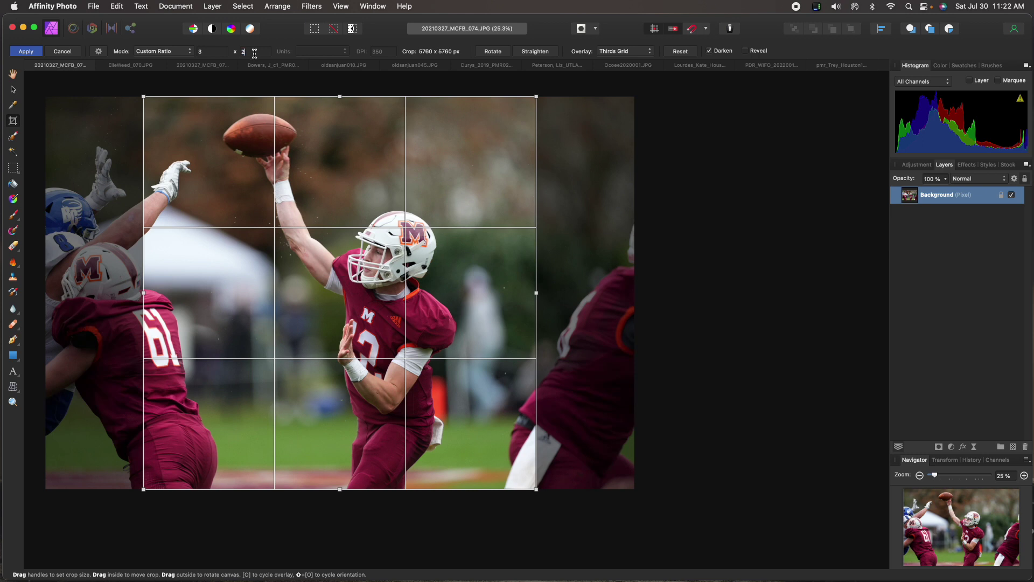
{"action": "type", "text": "2"}
{"action": "key", "text": "Tab"}
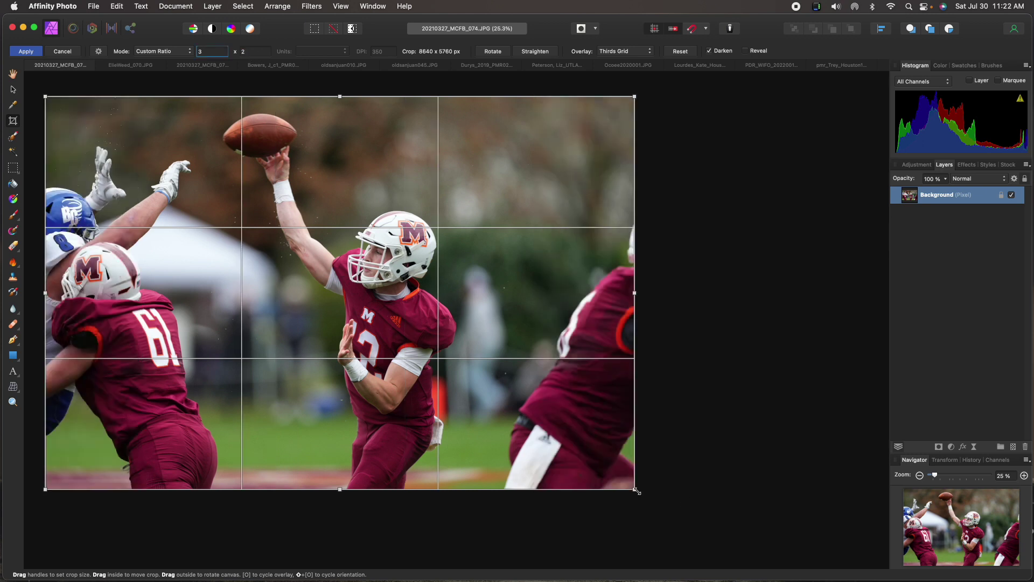
Shrink the crop frame to 6844 x 4563 px around the quarterback, ball and reaching defender, and apply the crop.
{"action": "left_click_drag", "start_coordinate": [635, 489], "coordinate": [575, 427]}
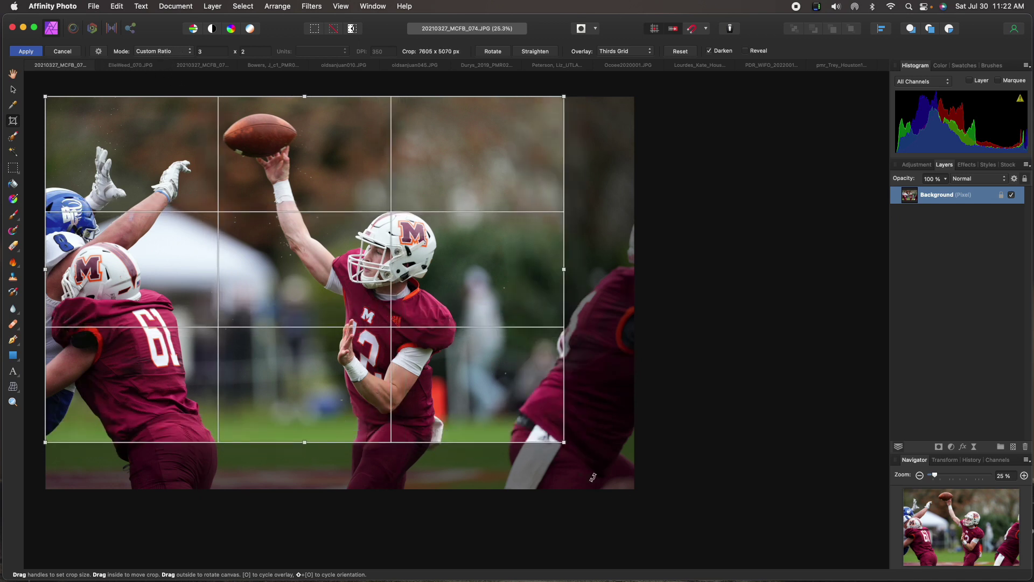
{"action": "left_click_drag", "start_coordinate": [563, 439], "coordinate": [529, 383]}
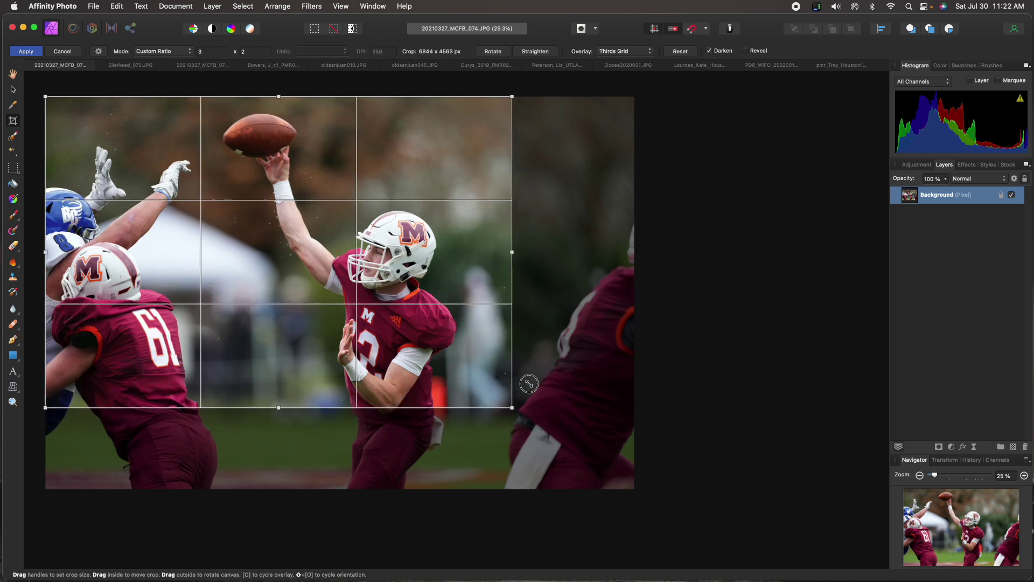
{"action": "mouse_move", "coordinate": [397, 299]}
{"action": "left_mouse_down"}
{"action": "mouse_move", "coordinate": [396, 319]}
{"action": "mouse_move", "coordinate": [395, 303]}
{"action": "left_mouse_up"}
{"action": "key", "text": "Return"}
{"action": "key", "text": "h"}
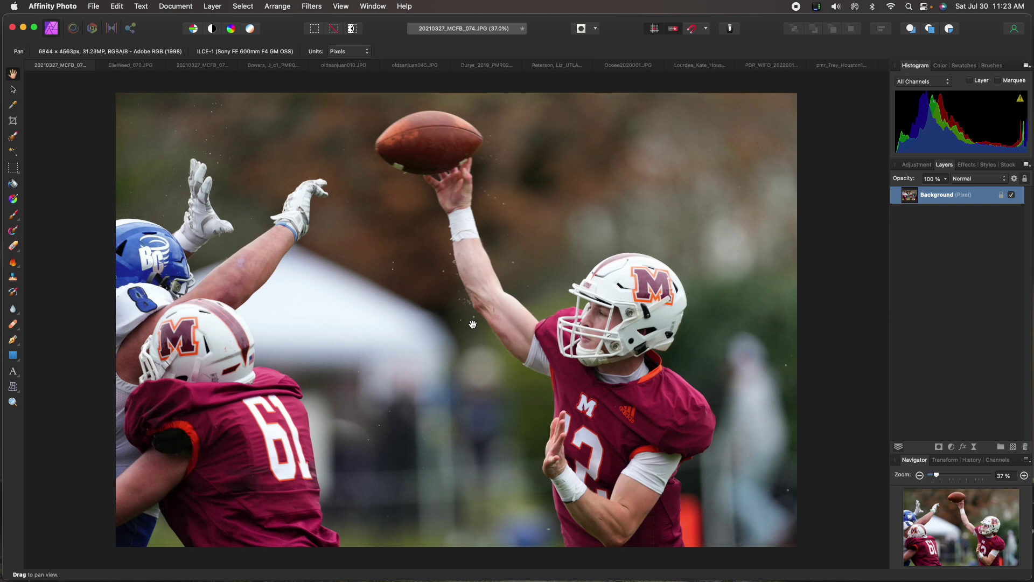
Develop the football photo with highlights at -51 % and contrast at 8 %, and close it.
{"action": "left_click", "coordinate": [92, 30]}
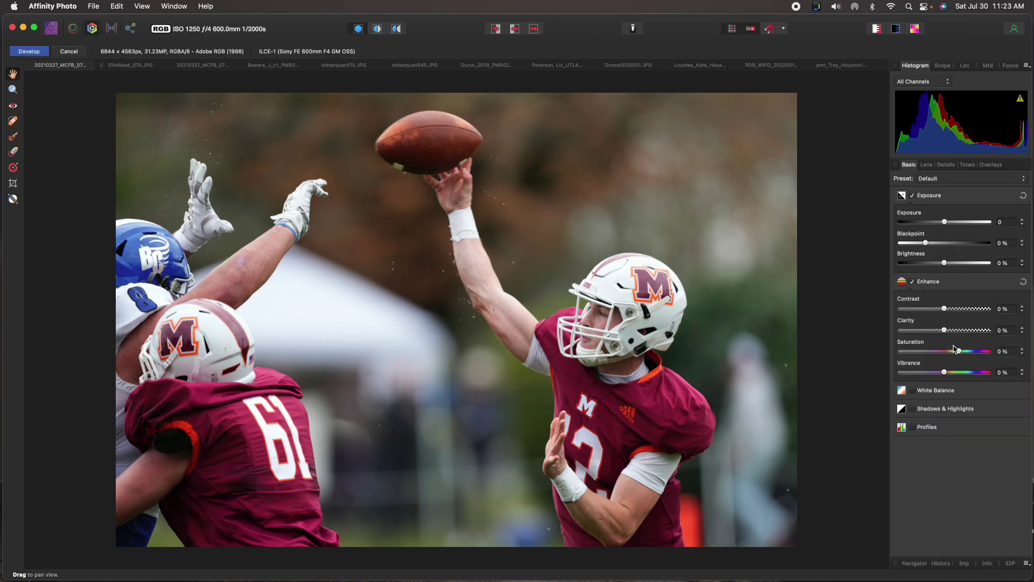
{"action": "left_click", "coordinate": [912, 409]}
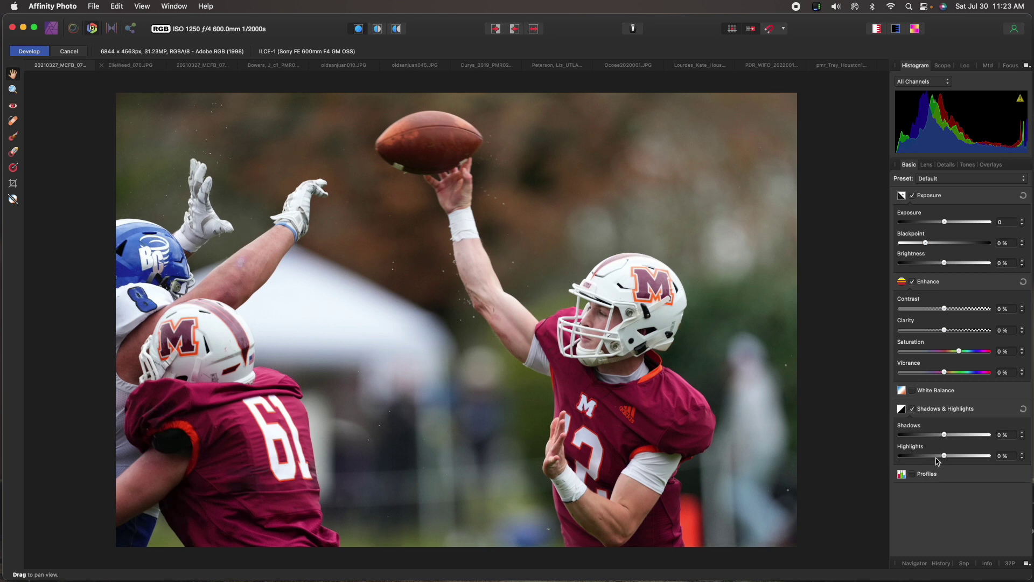
{"action": "left_click_drag", "start_coordinate": [944, 458], "coordinate": [922, 461]}
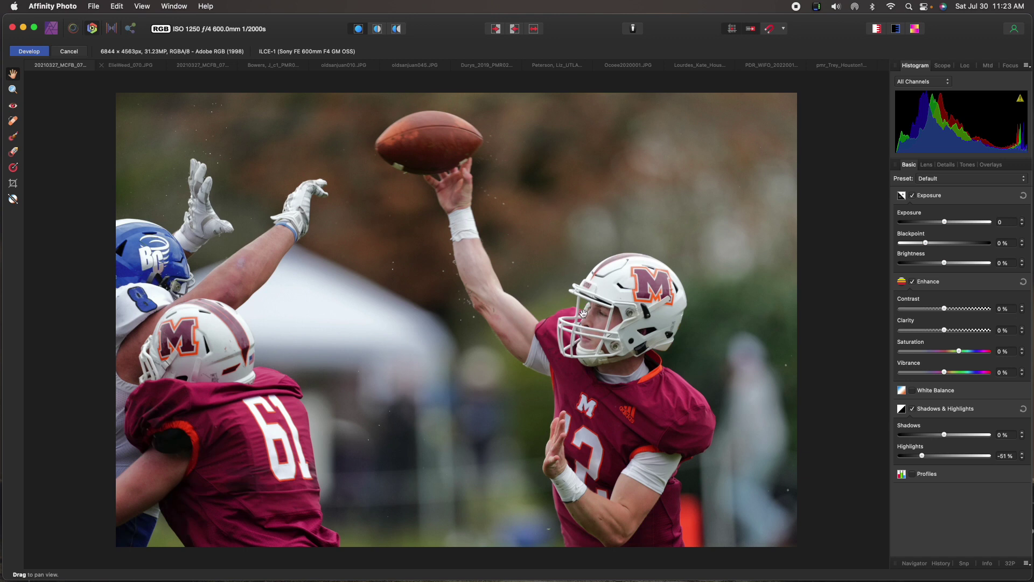
{"action": "left_click_drag", "start_coordinate": [944, 310], "coordinate": [953, 311]}
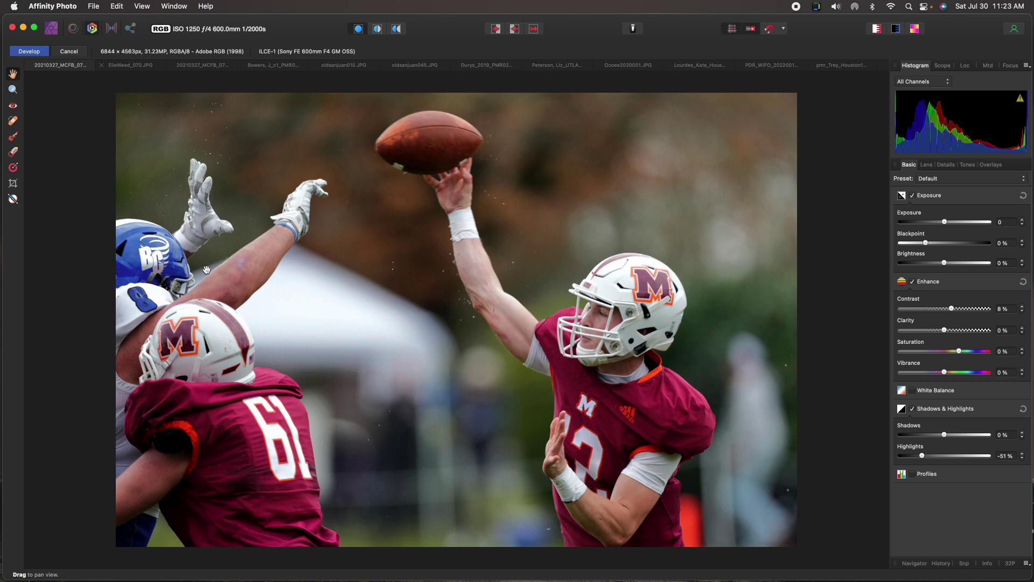
{"action": "left_click", "coordinate": [29, 52]}
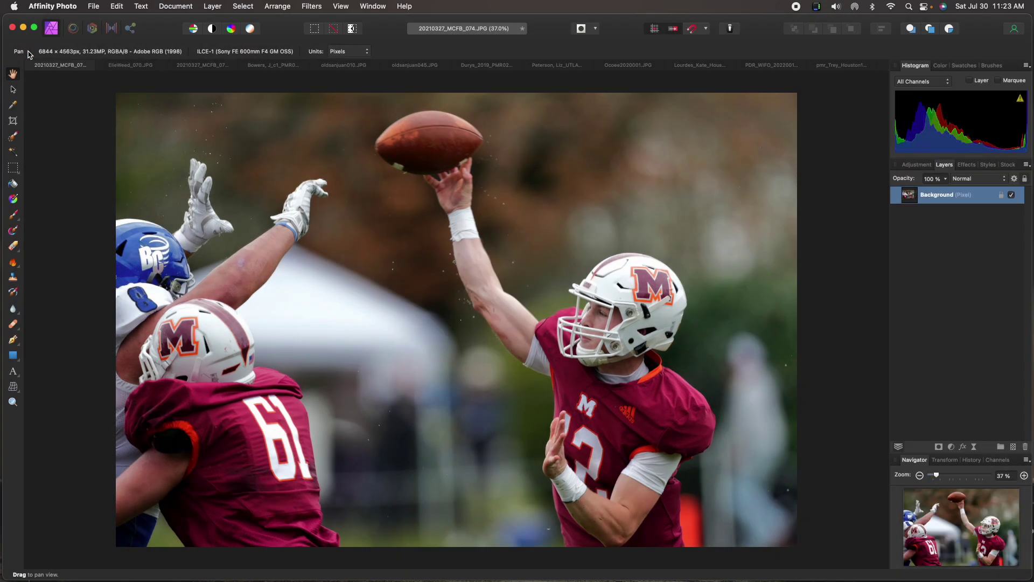
{"action": "key", "text": "super+w"}
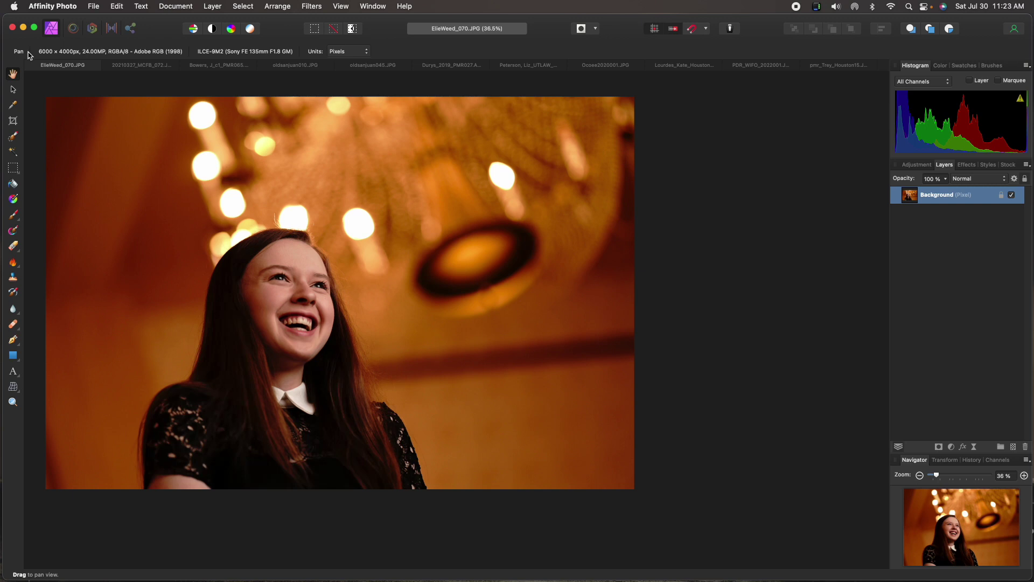
Crop the laughing woman's portrait in Unconstrained mode to 5038 x 4000 px, trimming both sides.
{"action": "left_click", "coordinate": [14, 121]}
{"action": "mouse_move", "coordinate": [46, 294]}
{"action": "left_mouse_down"}
{"action": "mouse_move", "coordinate": [92, 296]}
{"action": "mouse_move", "coordinate": [46, 295]}
{"action": "left_mouse_up"}
{"action": "left_click", "coordinate": [157, 52]}
{"action": "left_click", "coordinate": [159, 35]}
{"action": "left_click_drag", "start_coordinate": [47, 293], "coordinate": [111, 293]}
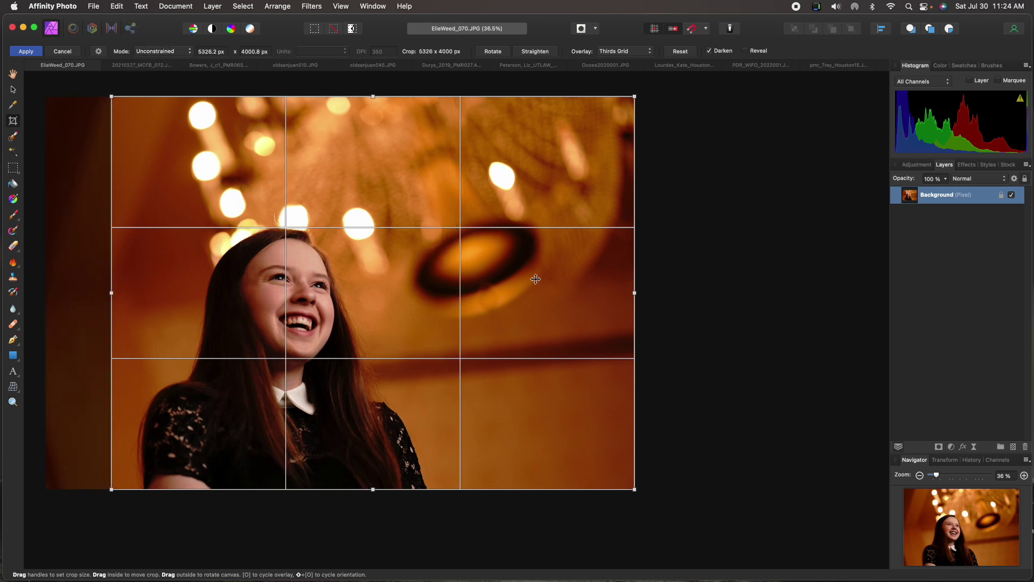
{"action": "left_click_drag", "start_coordinate": [637, 295], "coordinate": [607, 294]}
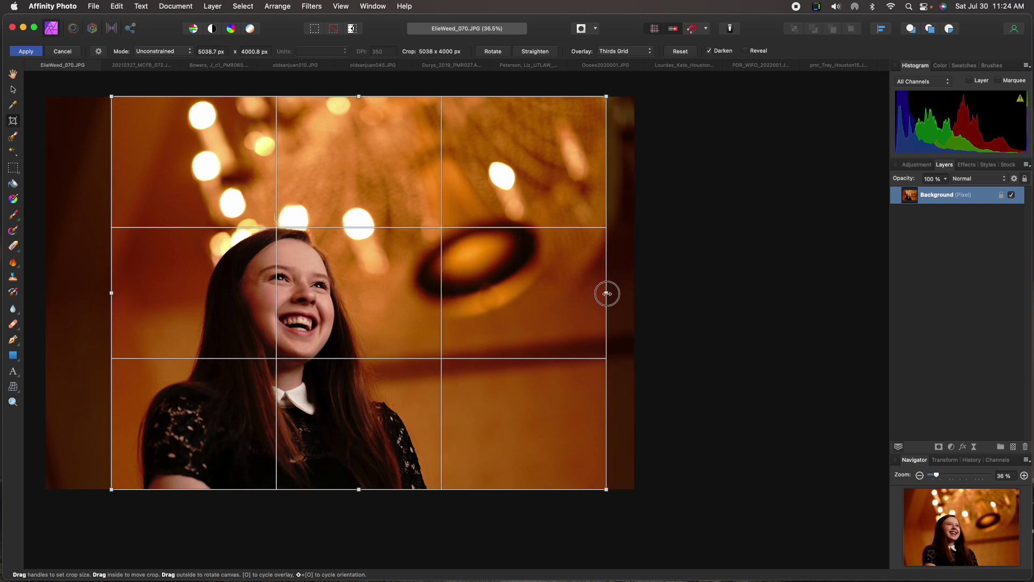
{"action": "key", "text": "h"}
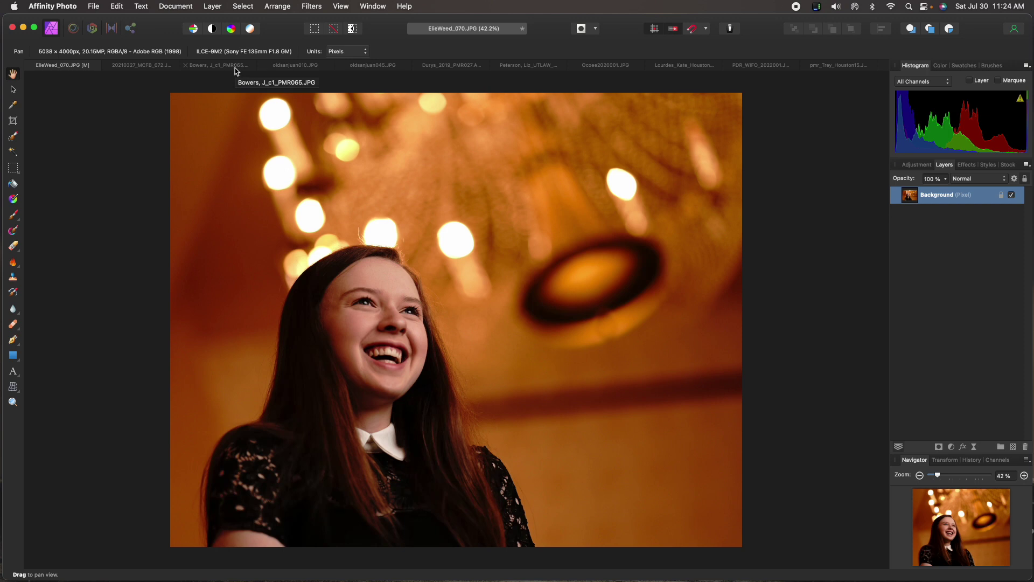
Turn the portrait black and white with saturation at -100 % and set clarity to 24 % in the Develop Persona.
{"action": "left_click", "coordinate": [94, 29]}
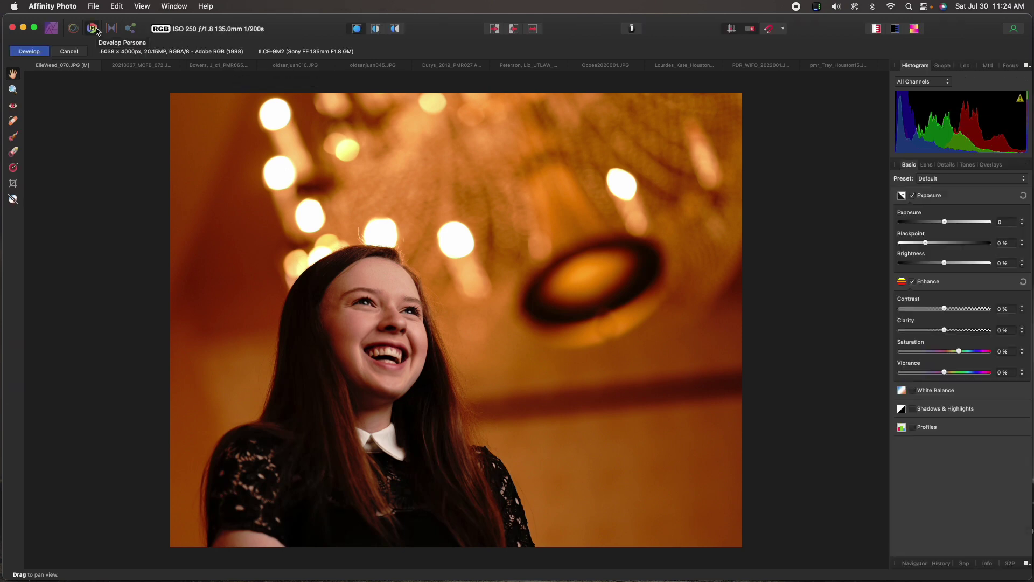
{"action": "left_click_drag", "start_coordinate": [959, 350], "coordinate": [850, 348]}
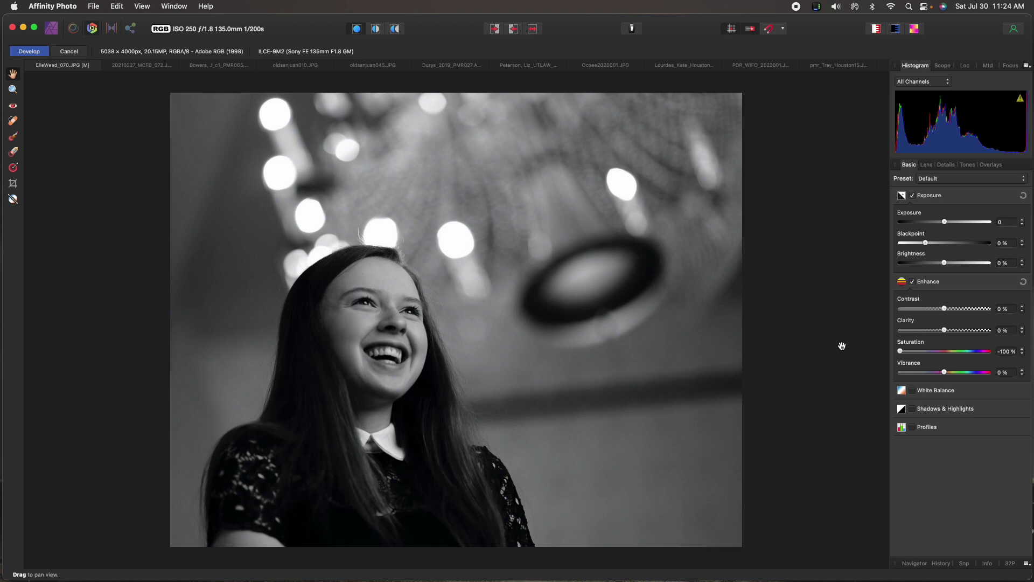
{"action": "left_click_drag", "start_coordinate": [946, 331], "coordinate": [955, 333]}
{"action": "left_click", "coordinate": [954, 332]}
Raise the portrait's shadows to about 17 %, increase its contrast slightly, and develop it.
{"action": "left_click", "coordinate": [913, 410]}
{"action": "left_click_drag", "start_coordinate": [945, 436], "coordinate": [952, 435]}
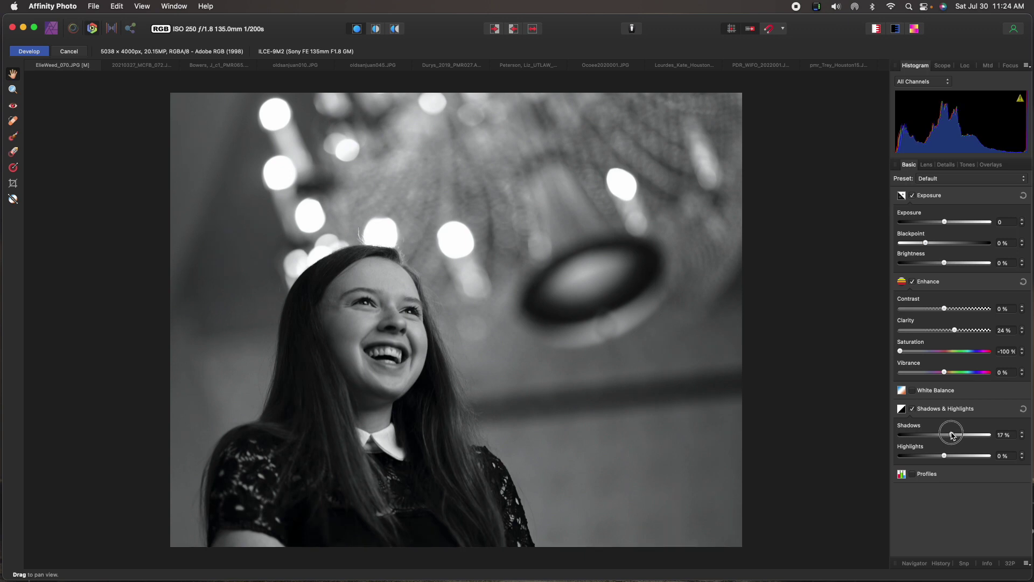
{"action": "left_click_drag", "start_coordinate": [953, 435], "coordinate": [954, 435]}
{"action": "left_click_drag", "start_coordinate": [945, 310], "coordinate": [947, 311]}
{"action": "left_click", "coordinate": [30, 52]}
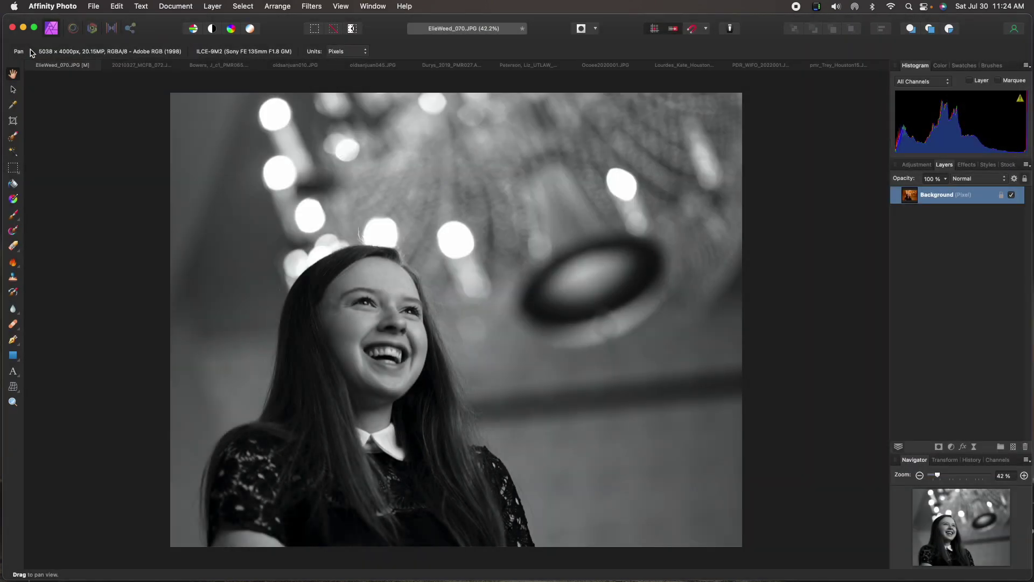
Burn the background around the woman with a 3203.5 px brush at 60 % opacity on the midtones.
{"action": "left_click", "coordinate": [12, 263]}
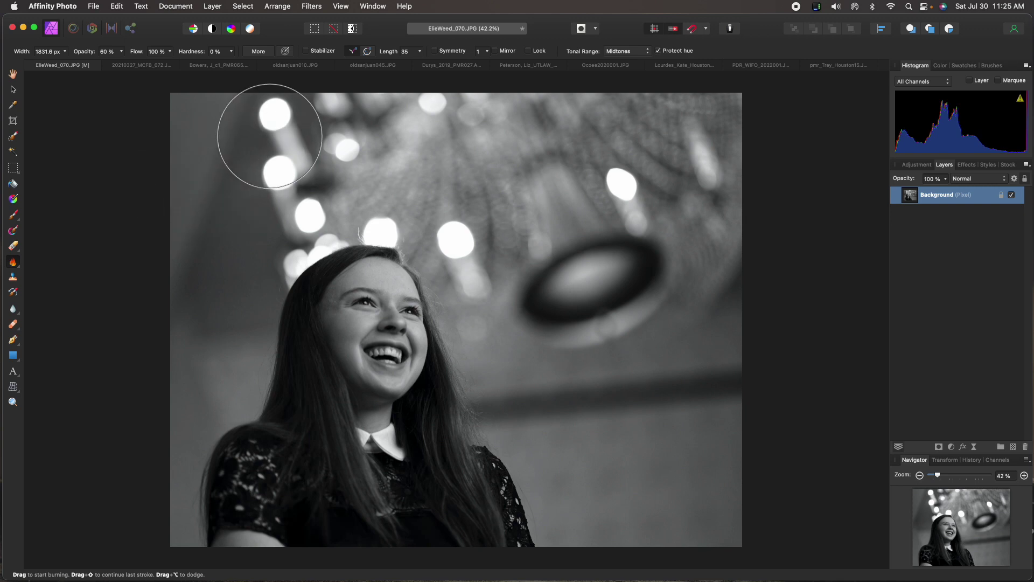
{"action": "key", "text": "bracketright"}
{"action": "key", "text": "bracketright"}
{"action": "key", "text": "bracketright"}
{"action": "key", "text": "bracketright"}
{"action": "key", "text": "bracketright"}
{"action": "key", "text": "bracketright"}
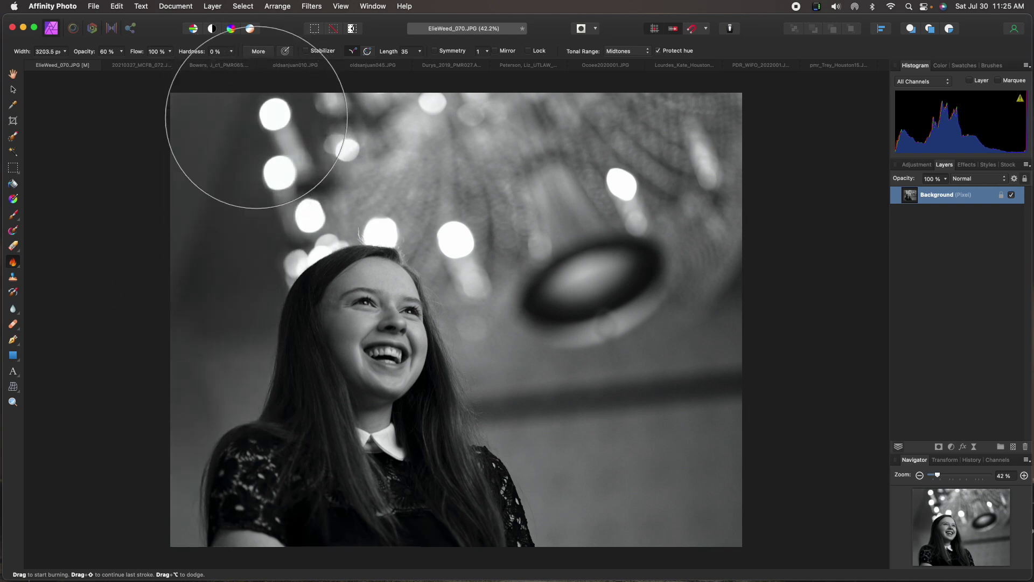
{"action": "mouse_move", "coordinate": [715, 265]}
{"action": "left_mouse_down"}
{"action": "mouse_move", "coordinate": [724, 383]}
{"action": "mouse_move", "coordinate": [684, 544]}
{"action": "mouse_move", "coordinate": [597, 469]}
{"action": "mouse_move", "coordinate": [599, 456]}
{"action": "mouse_move", "coordinate": [528, 466]}
{"action": "mouse_move", "coordinate": [679, 484]}
{"action": "mouse_move", "coordinate": [773, 446]}
{"action": "mouse_move", "coordinate": [621, 518]}
{"action": "mouse_move", "coordinate": [445, 564]}
{"action": "mouse_move", "coordinate": [319, 577]}
{"action": "mouse_move", "coordinate": [192, 511]}
{"action": "mouse_move", "coordinate": [167, 422]}
{"action": "mouse_move", "coordinate": [173, 473]}
{"action": "mouse_move", "coordinate": [314, 576]}
{"action": "mouse_move", "coordinate": [198, 524]}
{"action": "mouse_move", "coordinate": [264, 553]}
{"action": "mouse_move", "coordinate": [245, 543]}
{"action": "mouse_move", "coordinate": [278, 524]}
{"action": "mouse_move", "coordinate": [242, 523]}
{"action": "mouse_move", "coordinate": [270, 525]}
{"action": "mouse_move", "coordinate": [240, 538]}
{"action": "mouse_move", "coordinate": [276, 543]}
{"action": "mouse_move", "coordinate": [209, 533]}
{"action": "mouse_move", "coordinate": [189, 474]}
{"action": "left_mouse_up"}
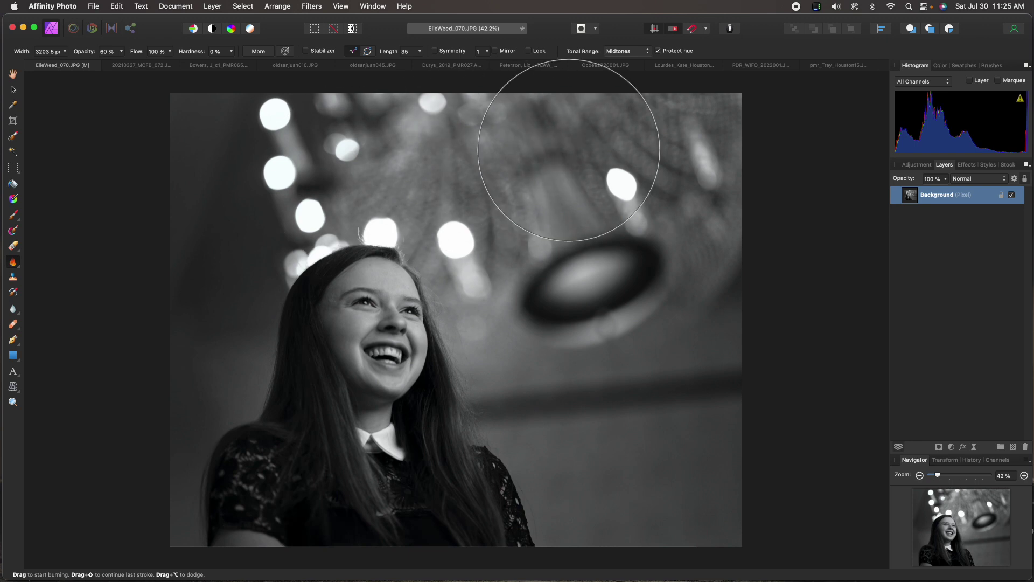
Burn the blurred background beside and above the woman once more, then reduce the burn brush width to 630.7 px.
{"action": "left_click_drag", "start_coordinate": [604, 279], "coordinate": [517, 189]}
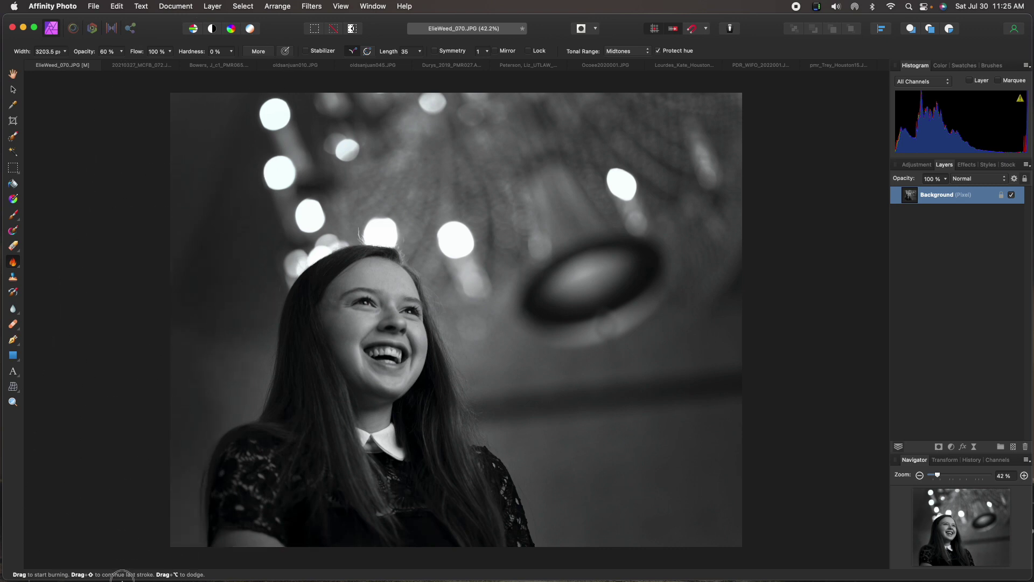
{"action": "key", "text": "bracketleft"}
{"action": "key", "text": "bracketleft"}
{"action": "key", "text": "bracketleft"}
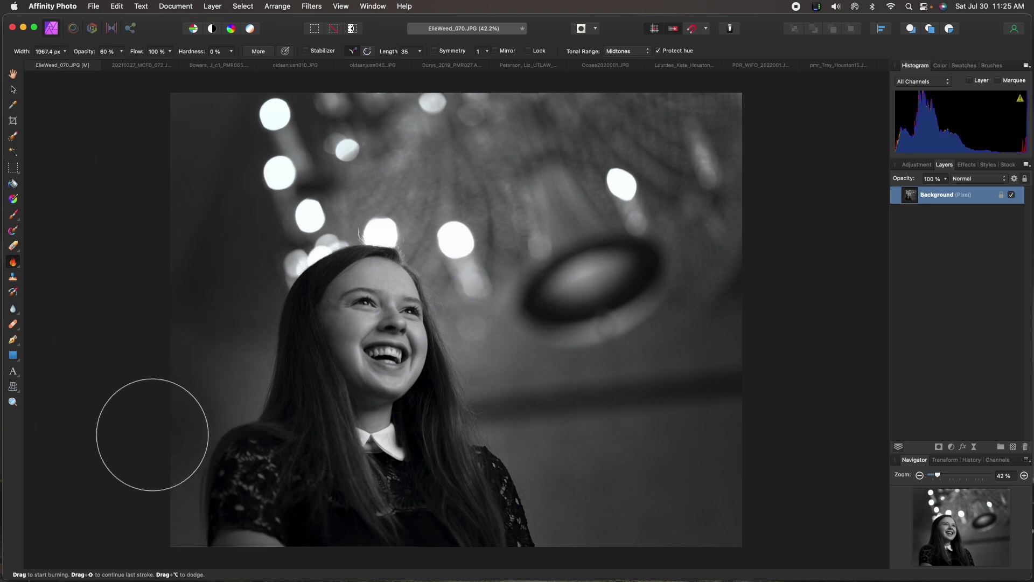
{"action": "key", "text": "bracketleft"}
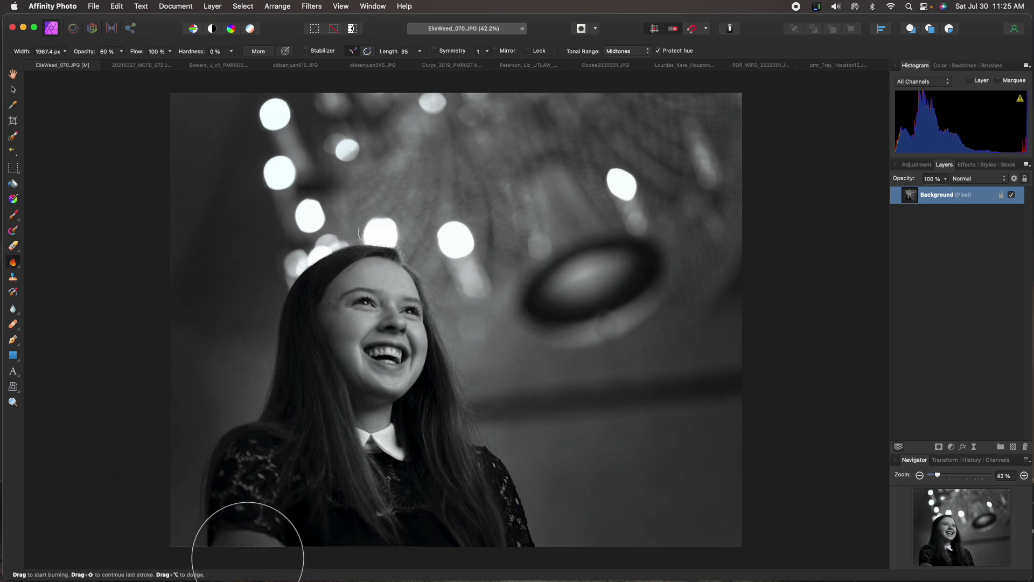
{"action": "key", "text": "bracketleft"}
{"action": "key", "text": "bracketleft"}
{"action": "key", "text": "bracketleft"}
{"action": "key", "text": "bracketleft"}
{"action": "key", "text": "bracketleft"}
{"action": "key", "text": "bracketleft"}
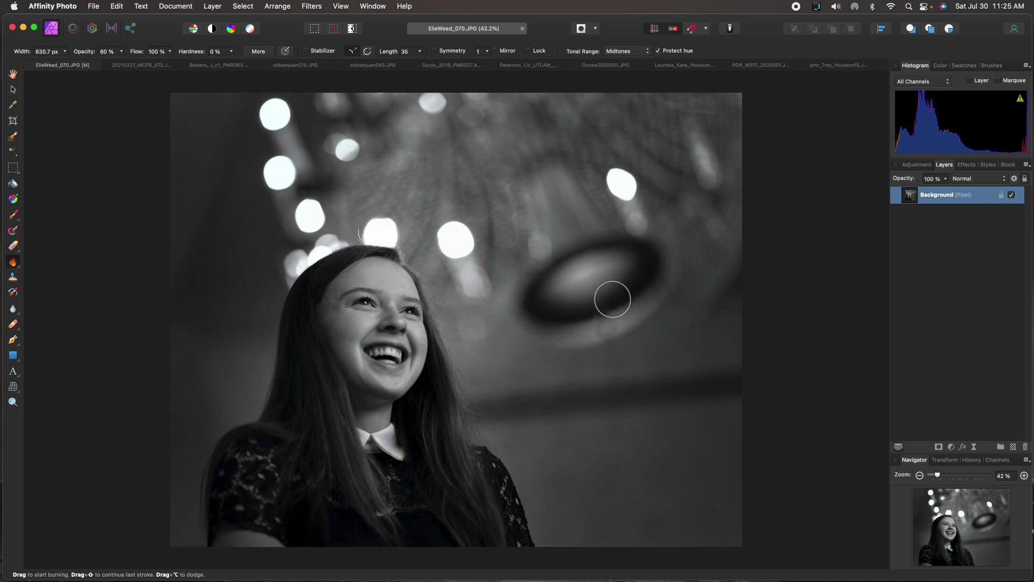
Dodge both of the woman's eyes at 60 % opacity on the midtones, narrowing the brush to 202.2 px and finally 89.7 px.
{"action": "scroll", "coordinate": [612, 299], "scroll_direction": "up", "scroll_amount": 5}
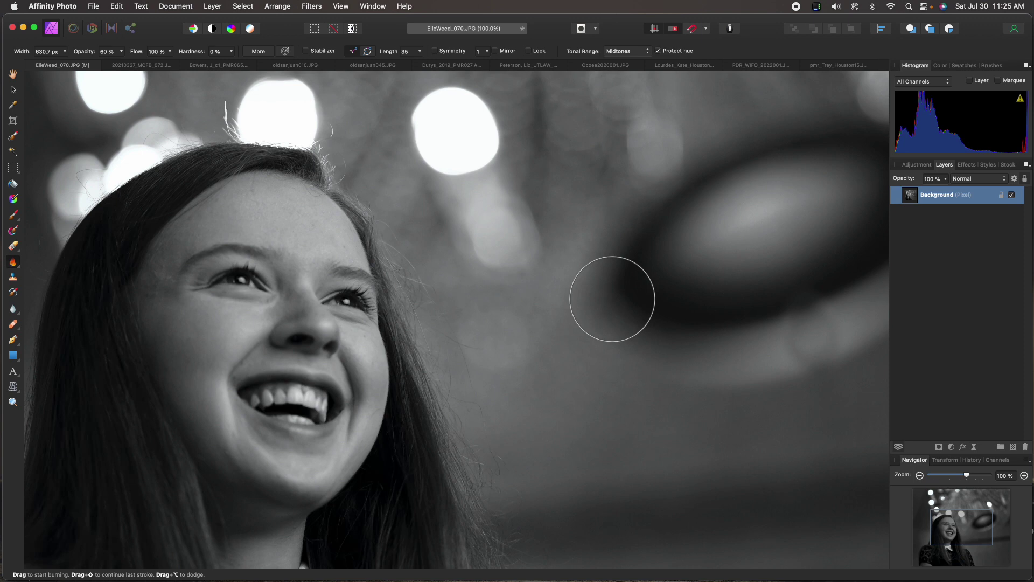
{"action": "scroll", "coordinate": [612, 299], "scroll_direction": "down", "scroll_amount": 2}
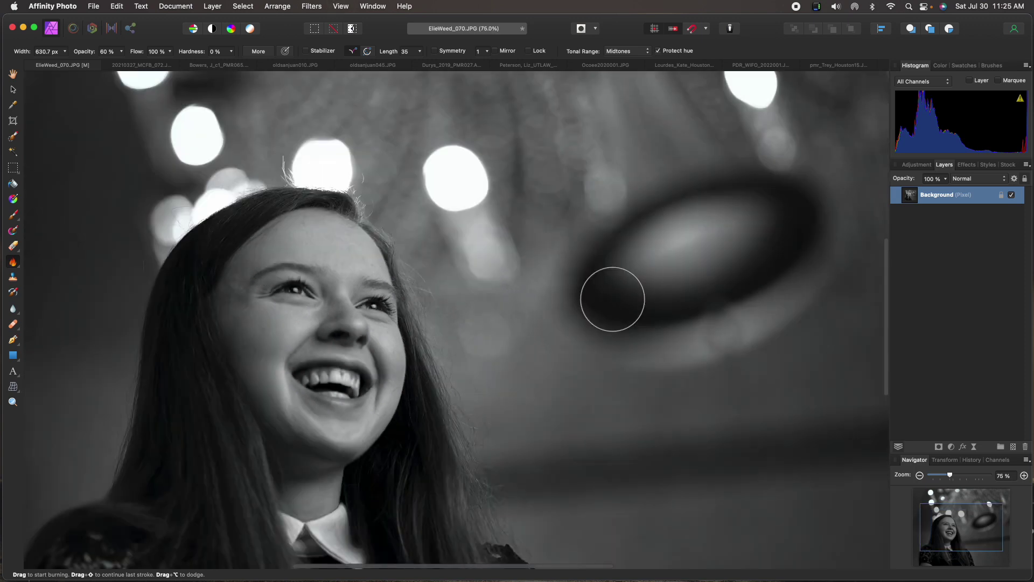
{"action": "scroll", "coordinate": [612, 299], "scroll_direction": "up", "scroll_amount": 5}
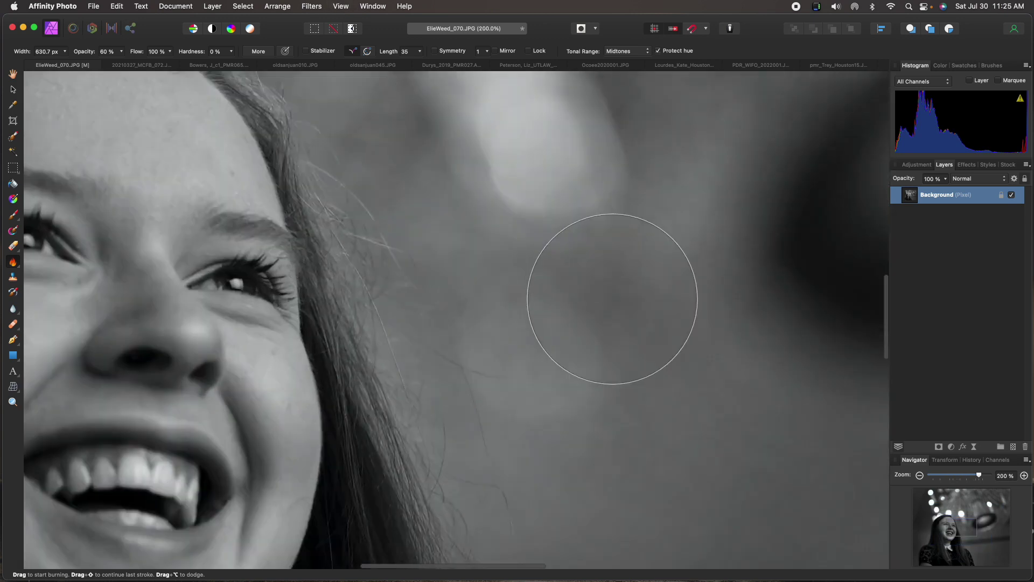
{"action": "key", "text": "space"}
{"action": "left_click_drag", "start_coordinate": [180, 298], "coordinate": [470, 302]}
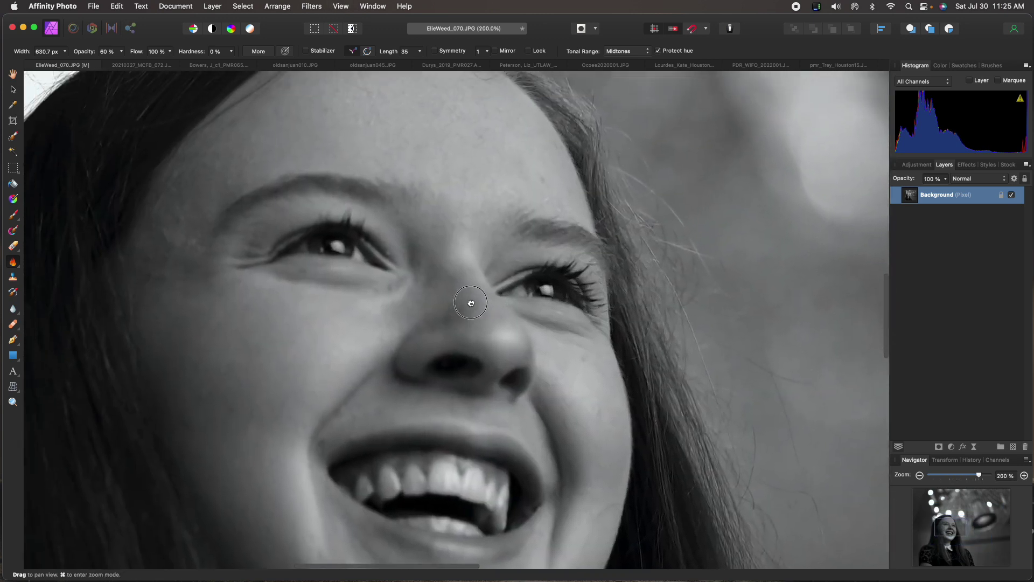
{"action": "left_click", "coordinate": [13, 262]}
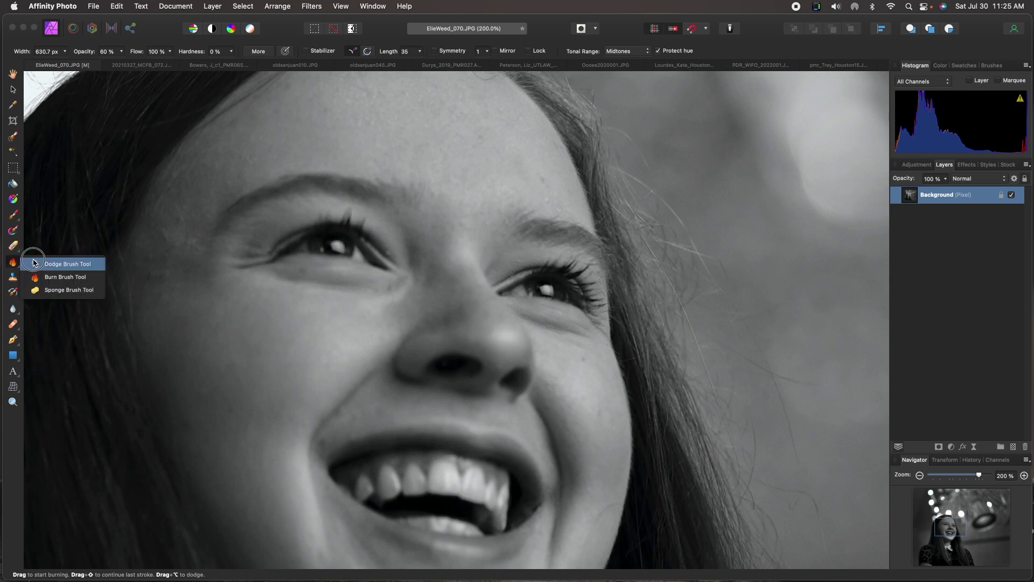
{"action": "left_click", "coordinate": [43, 265]}
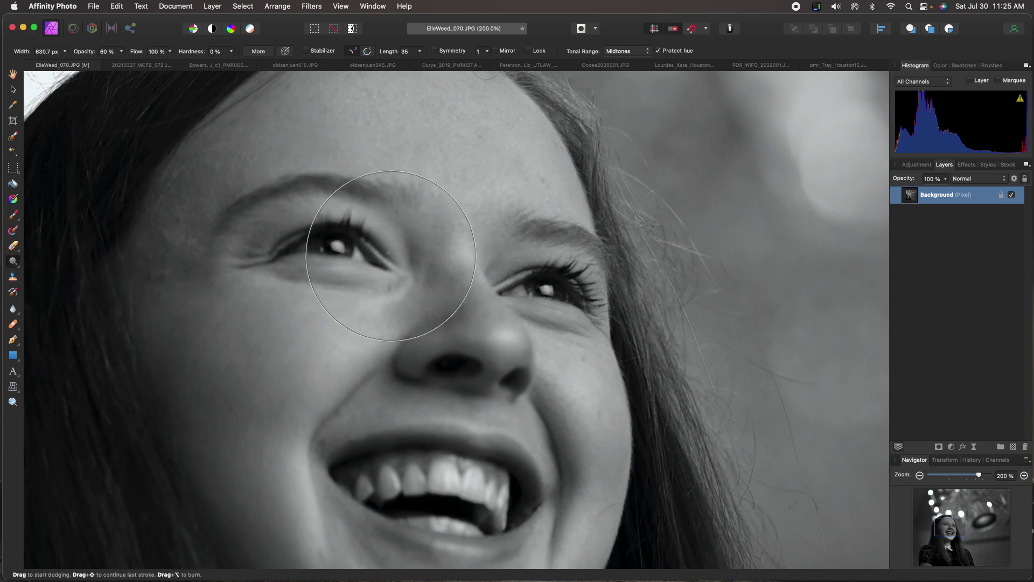
{"action": "key", "text": "bracketleft"}
{"action": "key", "text": "bracketleft"}
{"action": "key", "text": "bracketleft"}
{"action": "key", "text": "bracketleft"}
{"action": "key", "text": "bracketleft"}
{"action": "key", "text": "bracketleft"}
{"action": "key", "text": "bracketleft"}
{"action": "key", "text": "bracketleft"}
{"action": "key", "text": "bracketleft"}
{"action": "key", "text": "bracketleft"}
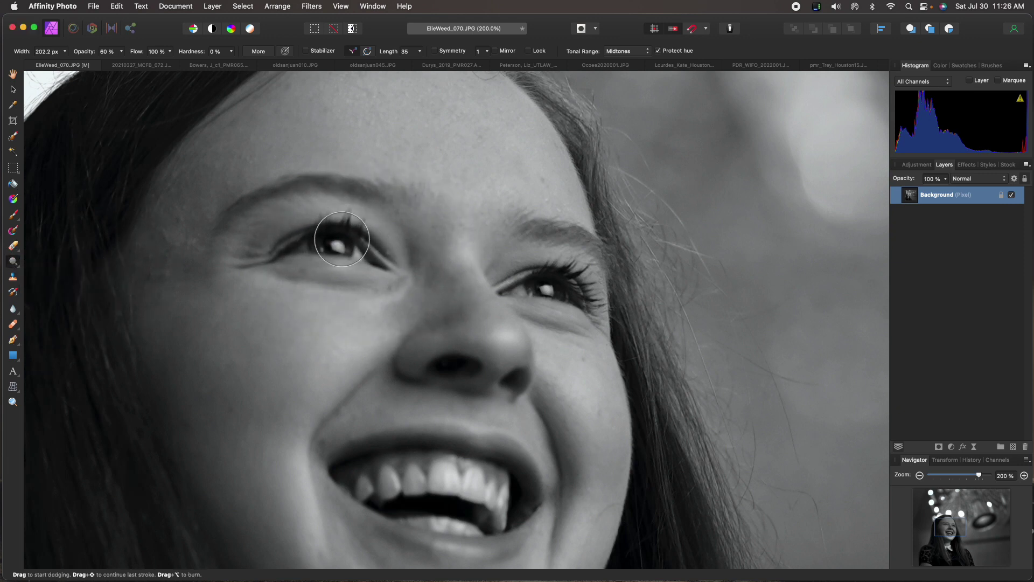
{"action": "left_click_drag", "start_coordinate": [343, 244], "coordinate": [317, 241]}
{"action": "key", "text": "bracketleft"}
{"action": "mouse_move", "coordinate": [538, 287]}
{"action": "left_mouse_down"}
{"action": "mouse_move", "coordinate": [568, 294]}
{"action": "mouse_move", "coordinate": [547, 288]}
{"action": "left_mouse_up"}
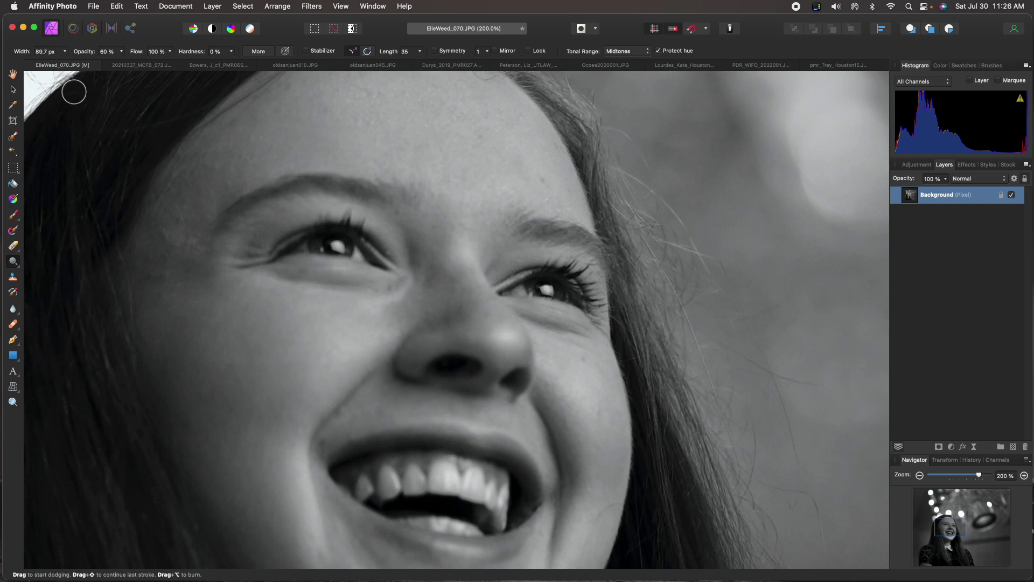
Check the whole black-and-white portrait and save it flattened to pixels.
{"action": "key", "text": "super+1"}
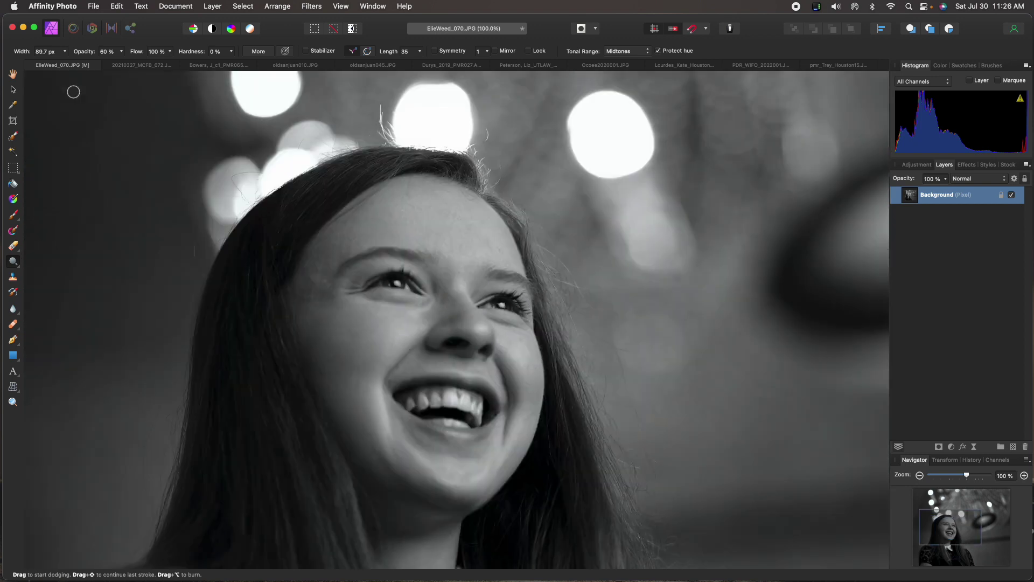
{"action": "key", "text": "super+minus"}
{"action": "key", "text": "super+minus"}
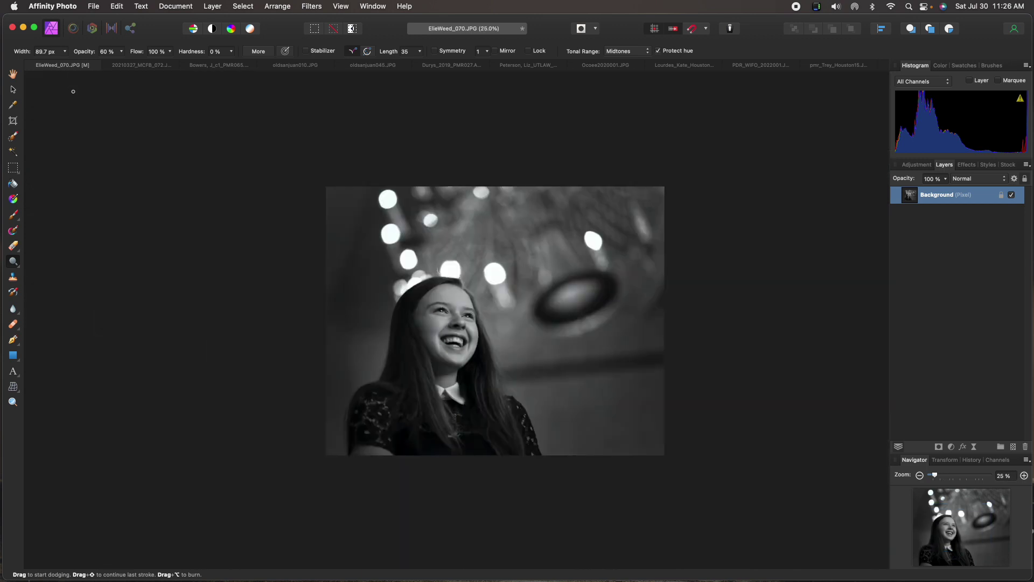
{"action": "key", "text": "super+plus"}
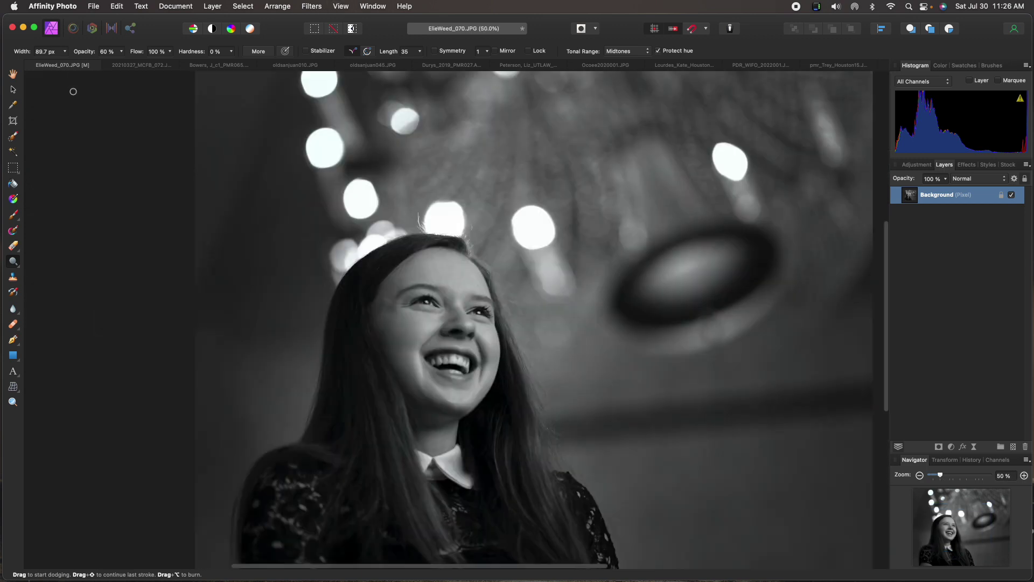
{"action": "left_click_drag", "start_coordinate": [411, 137], "coordinate": [311, 137]}
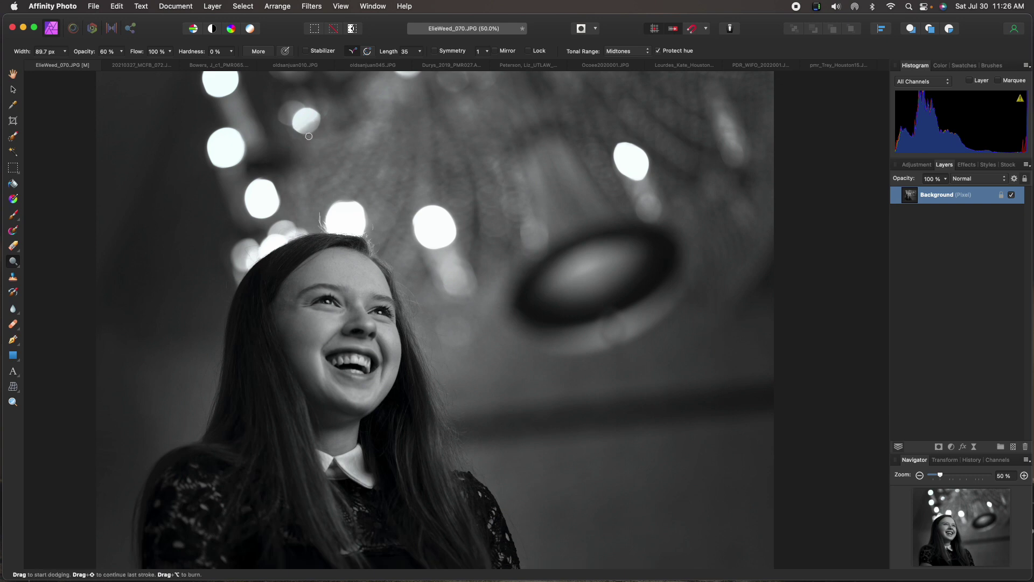
{"action": "key", "text": "super+s"}
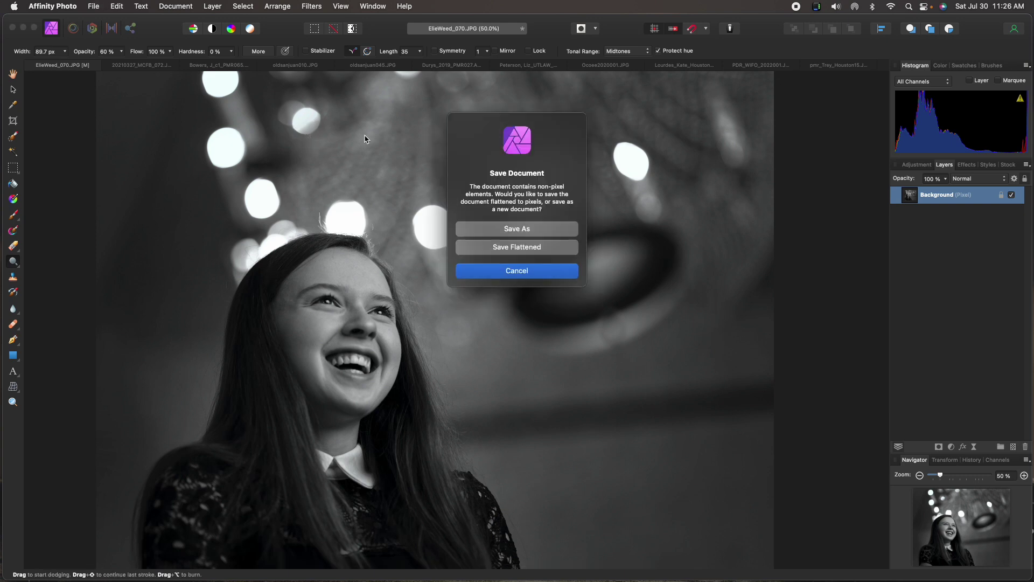
{"action": "left_click", "coordinate": [511, 247]}
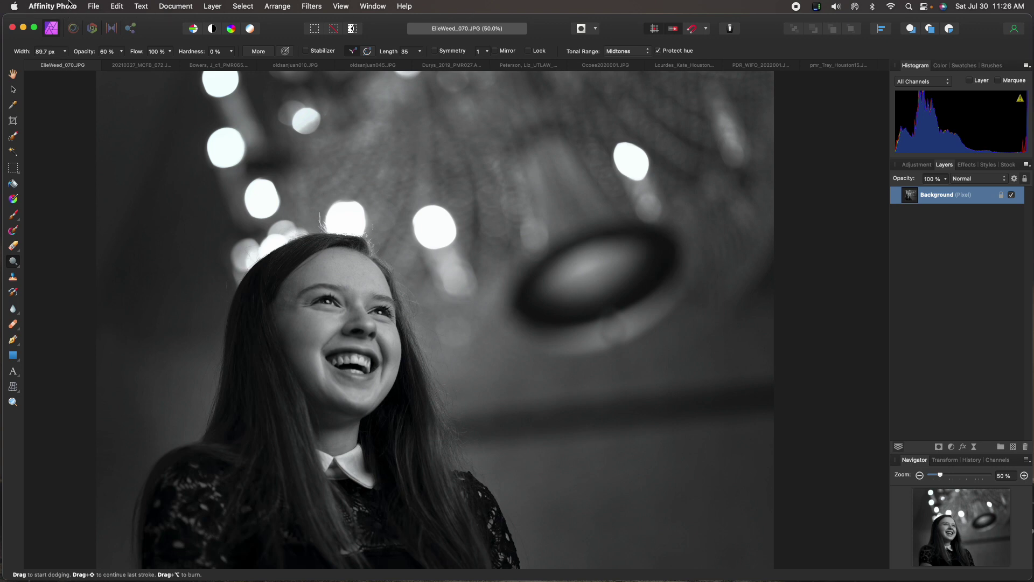
Resize the portrait document to 2000 px wide with its proportions locked and resampling enabled.
{"action": "left_click", "coordinate": [174, 7]}
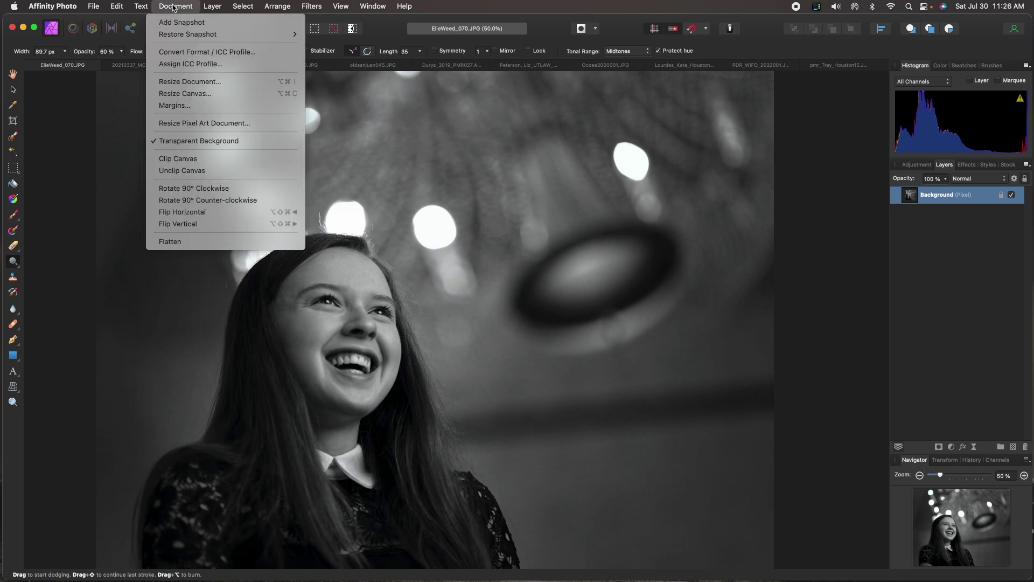
{"action": "left_click", "coordinate": [189, 82]}
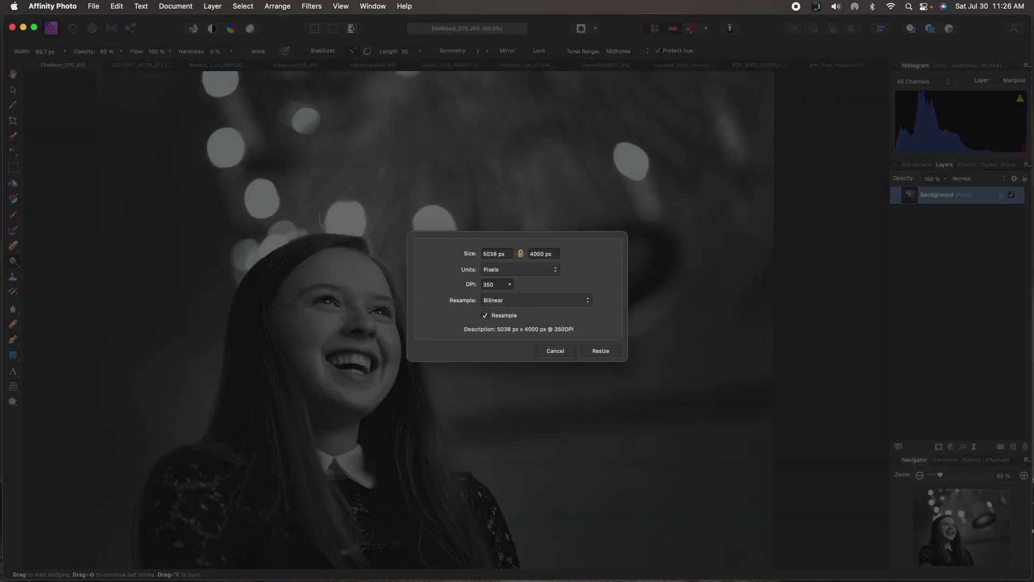
{"action": "double_click", "coordinate": [494, 255]}
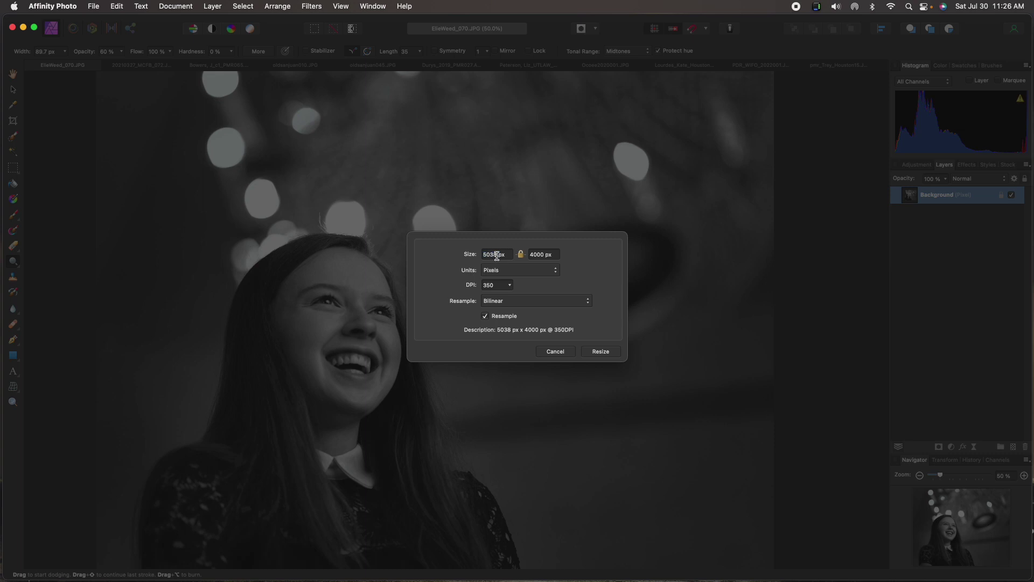
{"action": "type", "text": "2000"}
{"action": "left_click", "coordinate": [601, 351]}
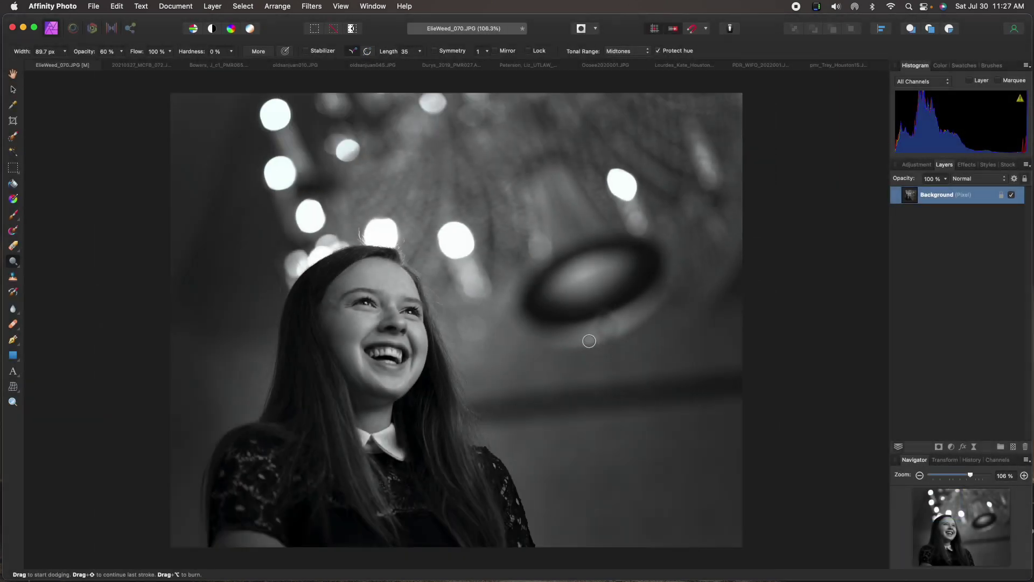
Save the resized portrait flattened and close it.
{"action": "key", "text": "super+s"}
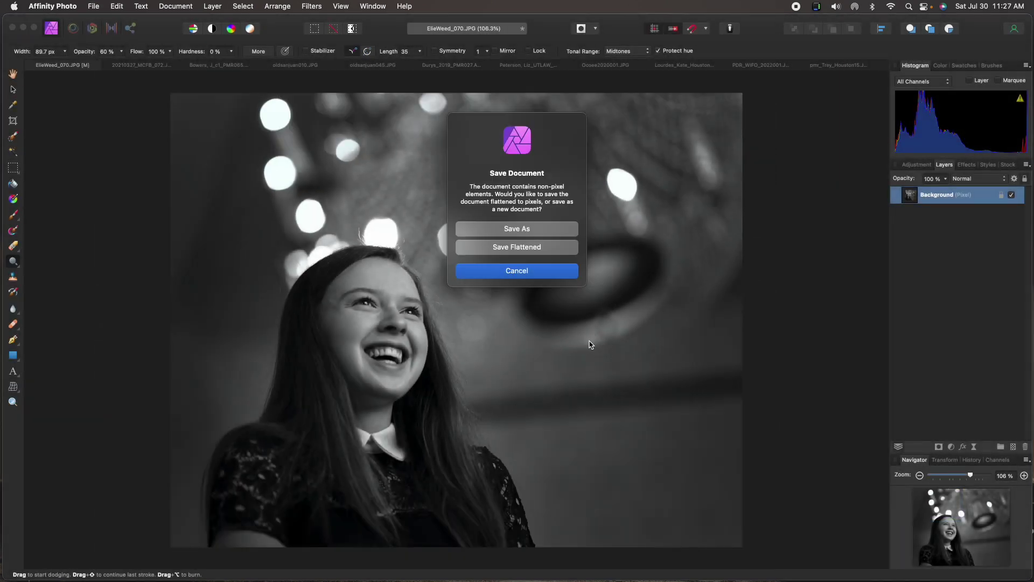
{"action": "left_click", "coordinate": [554, 246]}
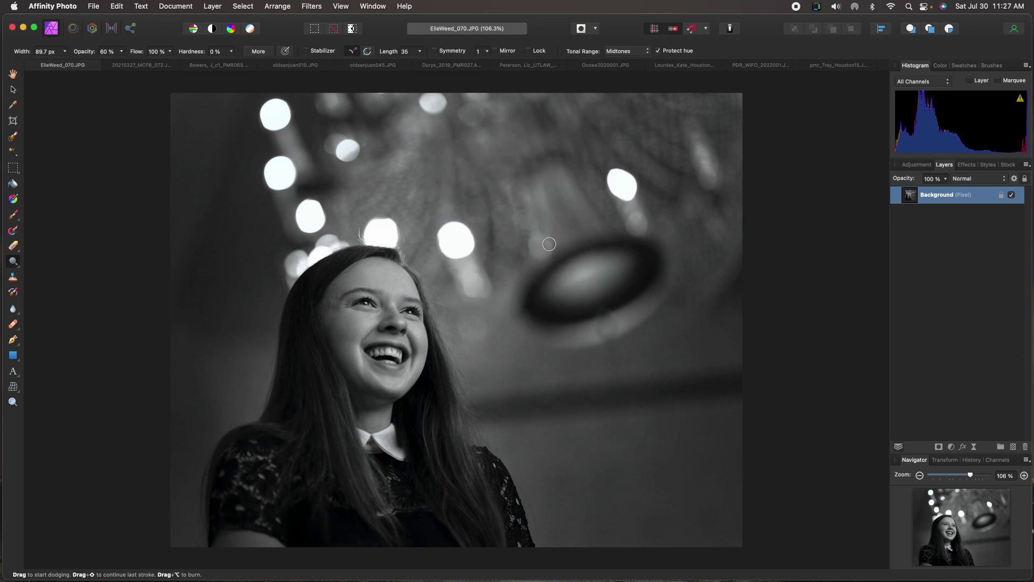
{"action": "key", "text": "super+w"}
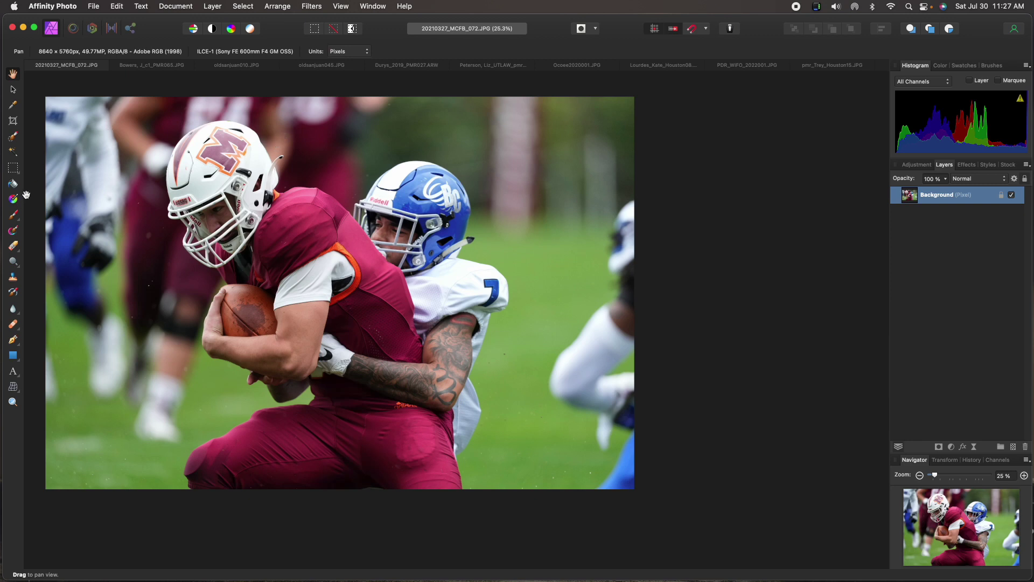
Crop the football photo in Unconstrained mode to 6018 x 4426 px, framing the ball carrier and the tackler tightly.
{"action": "left_click", "coordinate": [13, 120]}
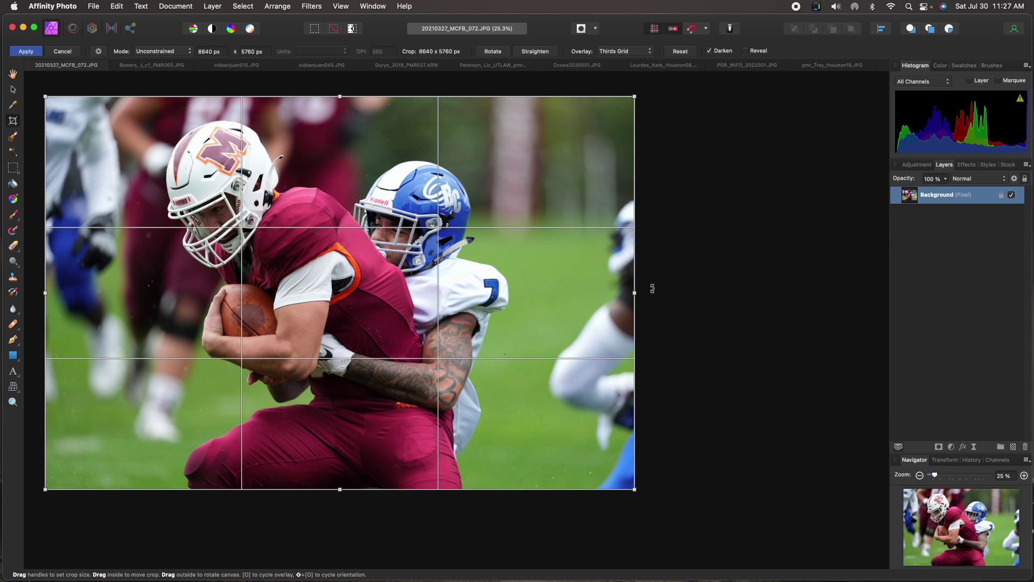
{"action": "left_click_drag", "start_coordinate": [635, 294], "coordinate": [518, 291]}
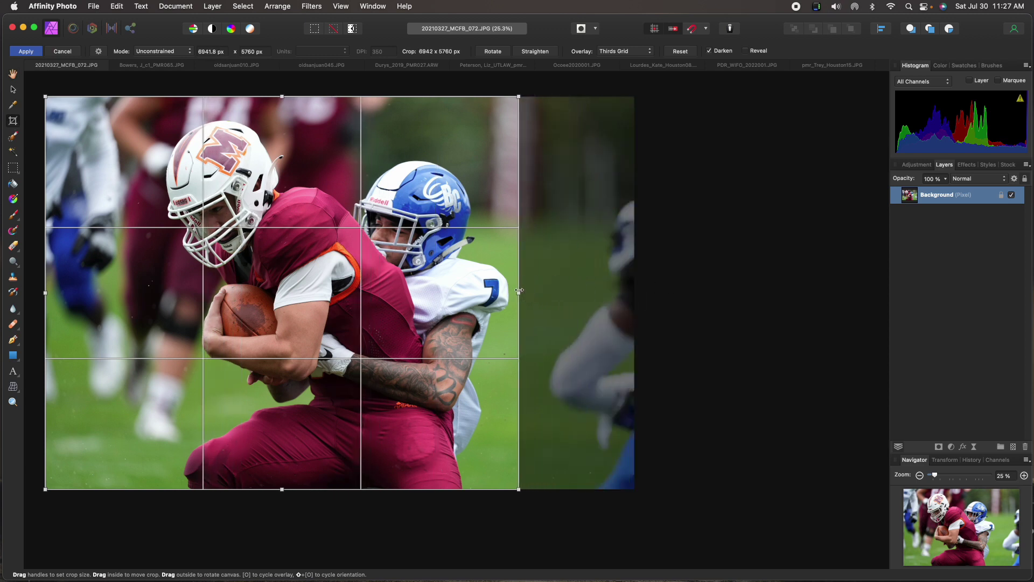
{"action": "left_click_drag", "start_coordinate": [46, 293], "coordinate": [94, 296]}
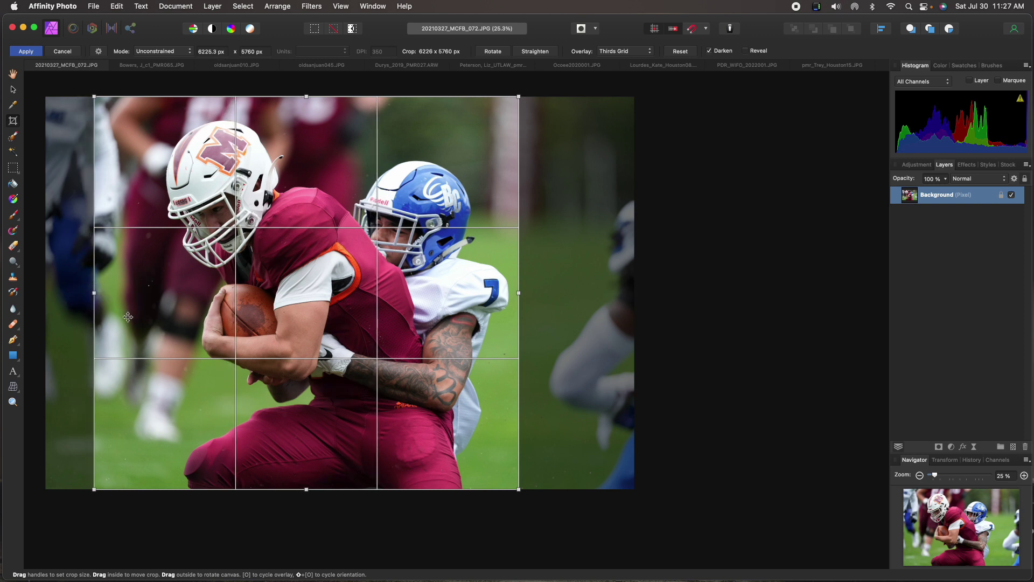
{"action": "left_click_drag", "start_coordinate": [307, 489], "coordinate": [307, 424]}
{"action": "left_click_drag", "start_coordinate": [307, 97], "coordinate": [307, 125]}
{"action": "left_click_drag", "start_coordinate": [316, 428], "coordinate": [307, 421]}
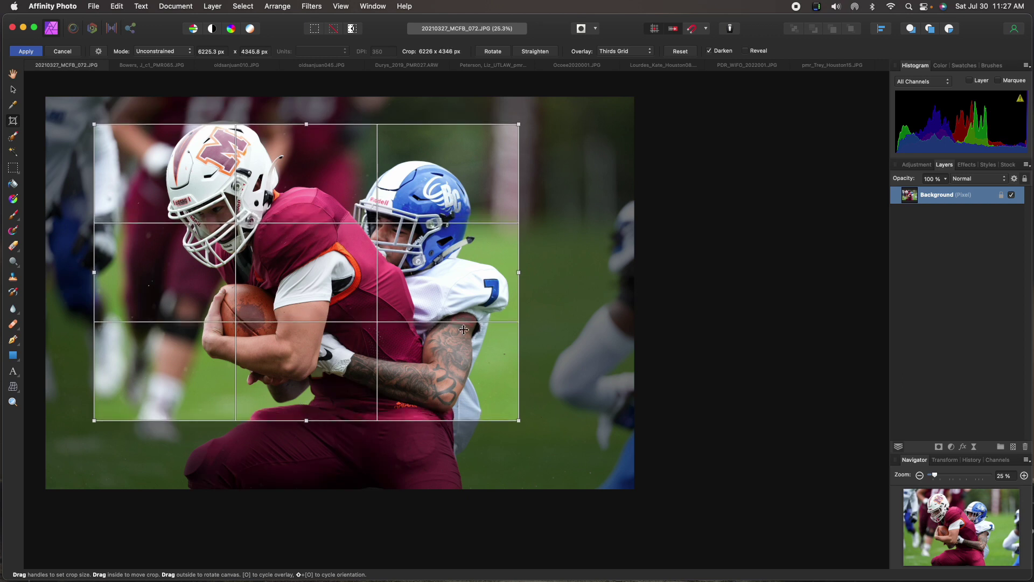
{"action": "left_click_drag", "start_coordinate": [517, 272], "coordinate": [504, 272]}
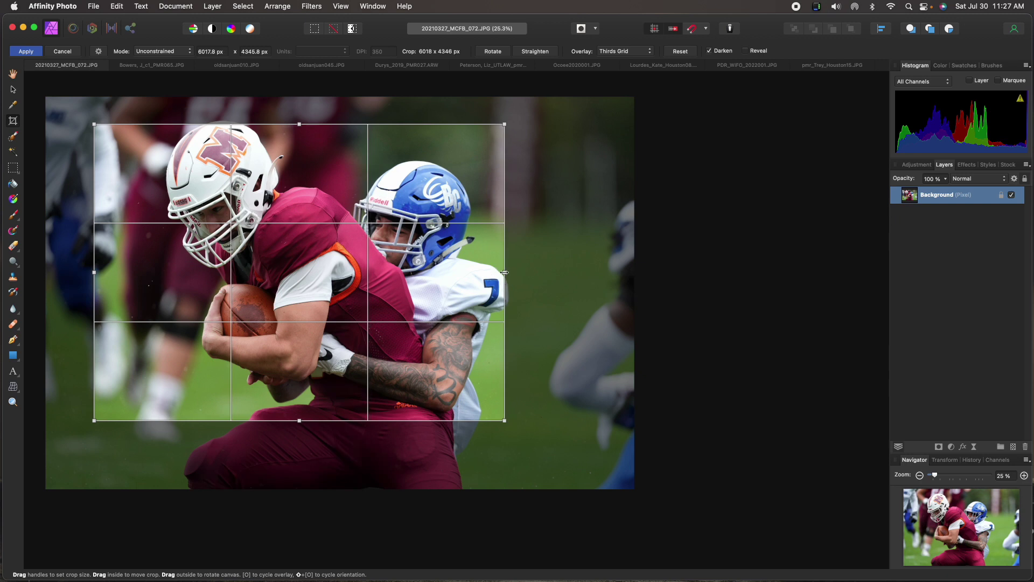
{"action": "left_click_drag", "start_coordinate": [300, 420], "coordinate": [302, 427]}
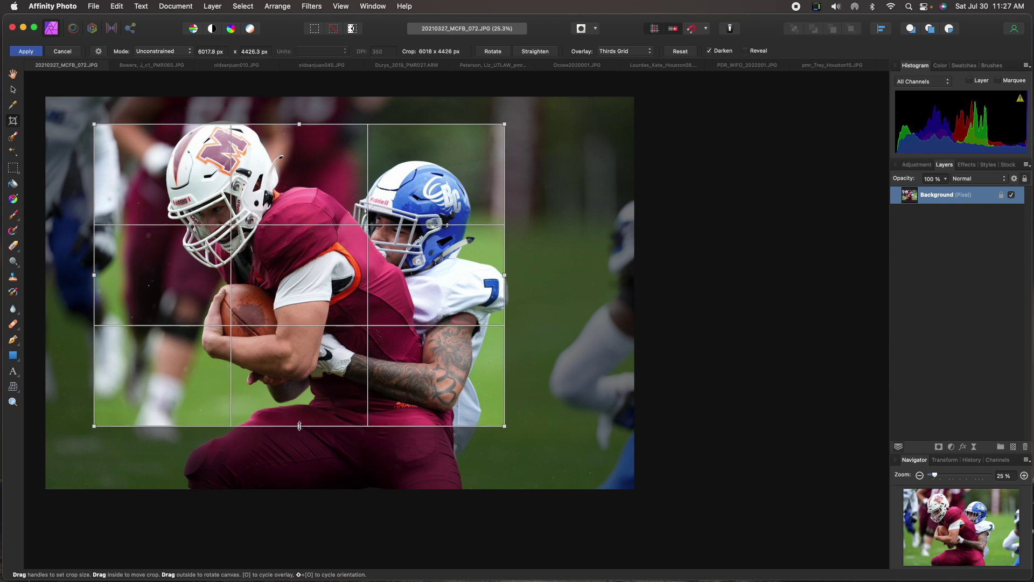
{"action": "key", "text": "Return"}
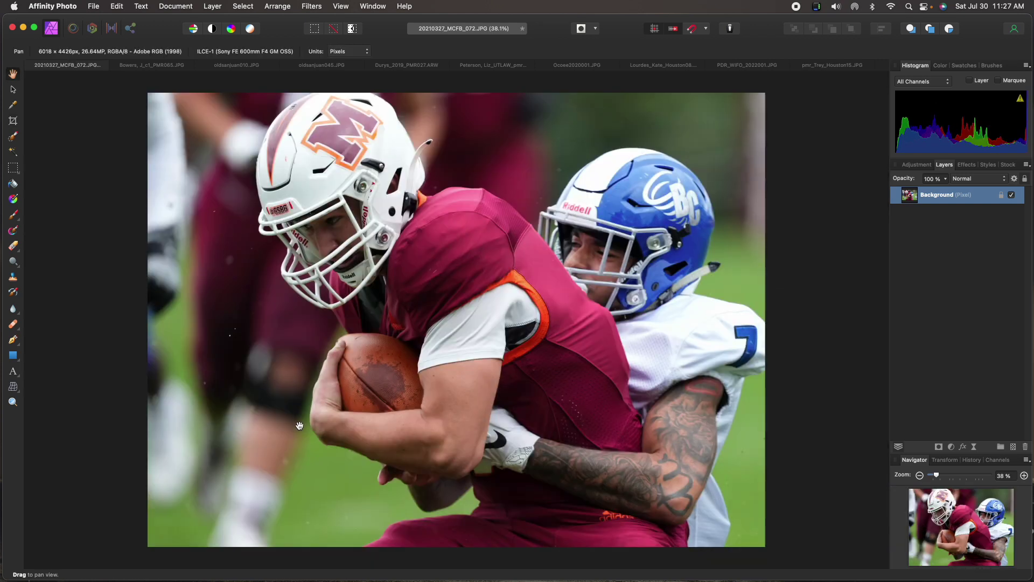
Dodge the midtones on the two players' faces inside the helmets with a small soft brush at 60% opacity.
{"action": "scroll", "coordinate": [299, 426], "scroll_direction": "right", "scroll_amount": 3}
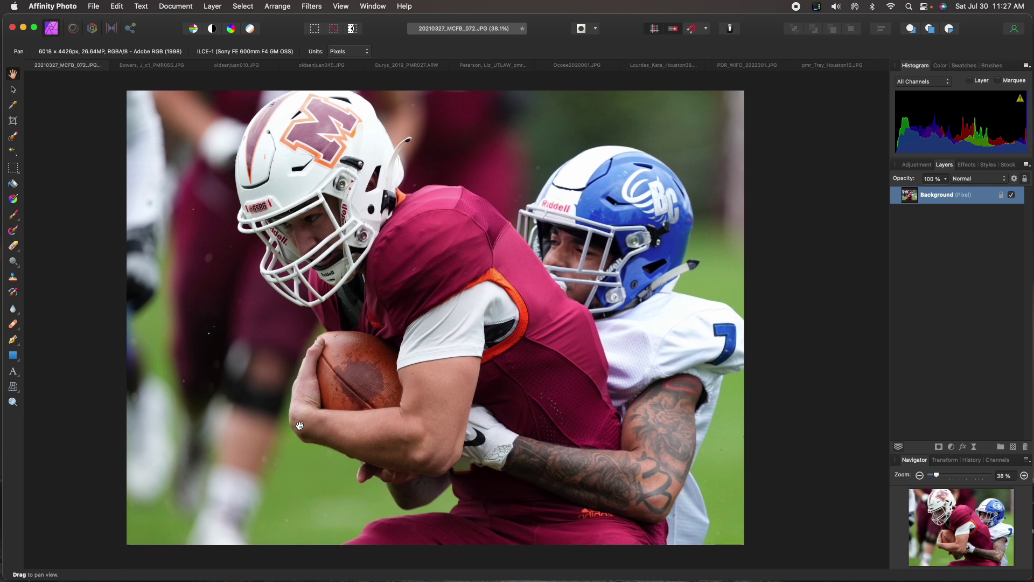
{"action": "scroll", "coordinate": [300, 426], "scroll_direction": "left", "scroll_amount": 2}
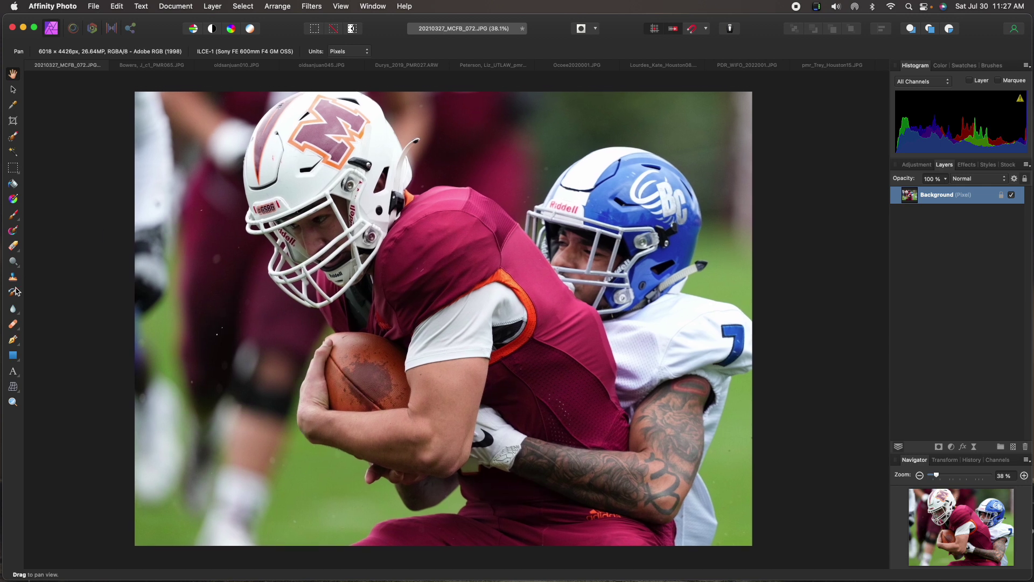
{"action": "left_click", "coordinate": [13, 261]}
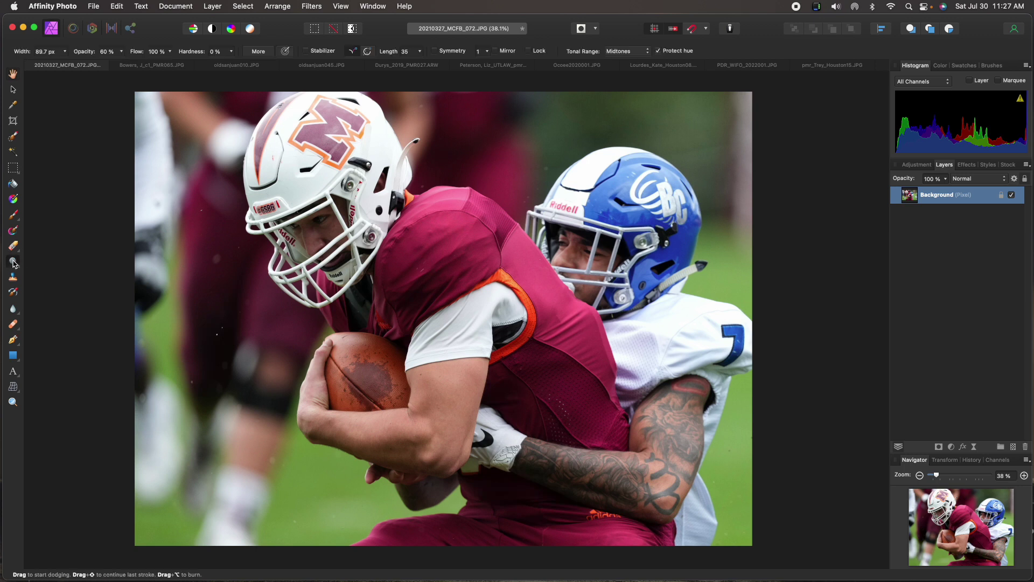
{"action": "key", "text": "bracketright"}
{"action": "key", "text": "bracketright"}
{"action": "key", "text": "bracketright"}
{"action": "key", "text": "bracketright"}
{"action": "key", "text": "bracketright"}
{"action": "key", "text": "bracketright"}
{"action": "key", "text": "bracketright"}
{"action": "key", "text": "bracketright"}
{"action": "key", "text": "bracketright"}
{"action": "key", "text": "bracketright"}
{"action": "key", "text": "bracketright"}
{"action": "key", "text": "bracketright"}
{"action": "key", "text": "bracketright"}
{"action": "key", "text": "bracketright"}
{"action": "key", "text": "bracketright"}
{"action": "key", "text": "bracketright"}
{"action": "key", "text": "bracketleft"}
{"action": "key", "text": "bracketleft"}
{"action": "key", "text": "bracketleft"}
{"action": "key", "text": "bracketleft"}
{"action": "key", "text": "bracketleft"}
{"action": "key", "text": "bracketleft"}
{"action": "key", "text": "bracketleft"}
{"action": "key", "text": "bracketleft"}
{"action": "key", "text": "bracketleft"}
{"action": "key", "text": "bracketleft"}
{"action": "key", "text": "bracketleft"}
{"action": "key", "text": "bracketleft"}
{"action": "key", "text": "bracketleft"}
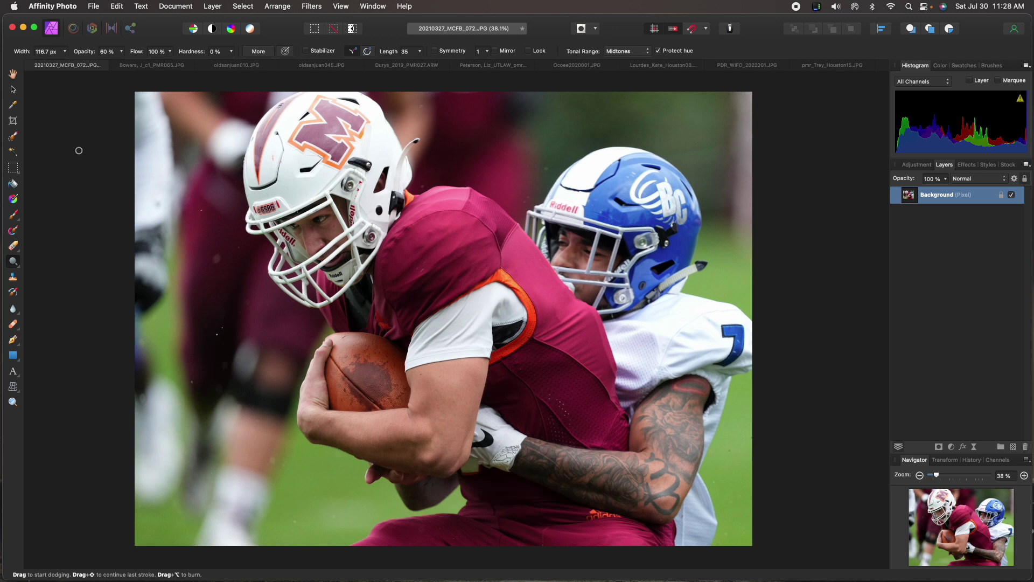
Develop the football photo with Shadows & Highlights enabled and the highlights lowered to -59%.
{"action": "left_click", "coordinate": [92, 30]}
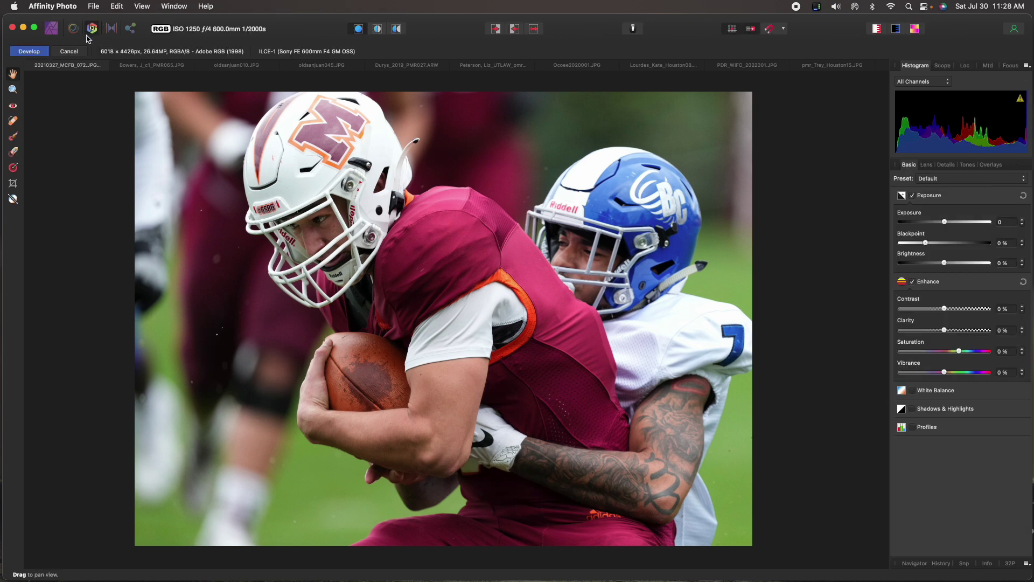
{"action": "left_click", "coordinate": [912, 409]}
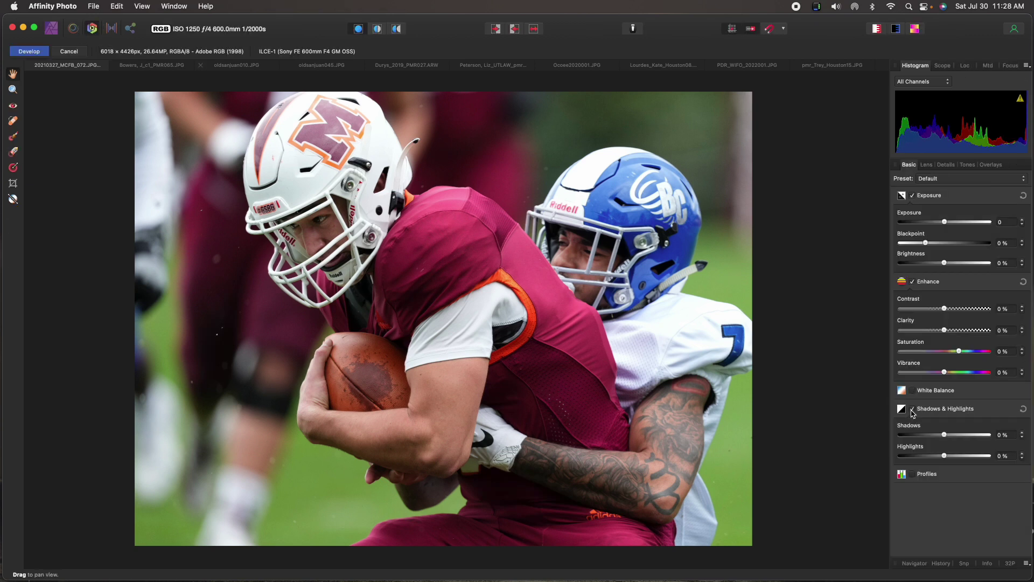
{"action": "left_click_drag", "start_coordinate": [942, 456], "coordinate": [921, 458]}
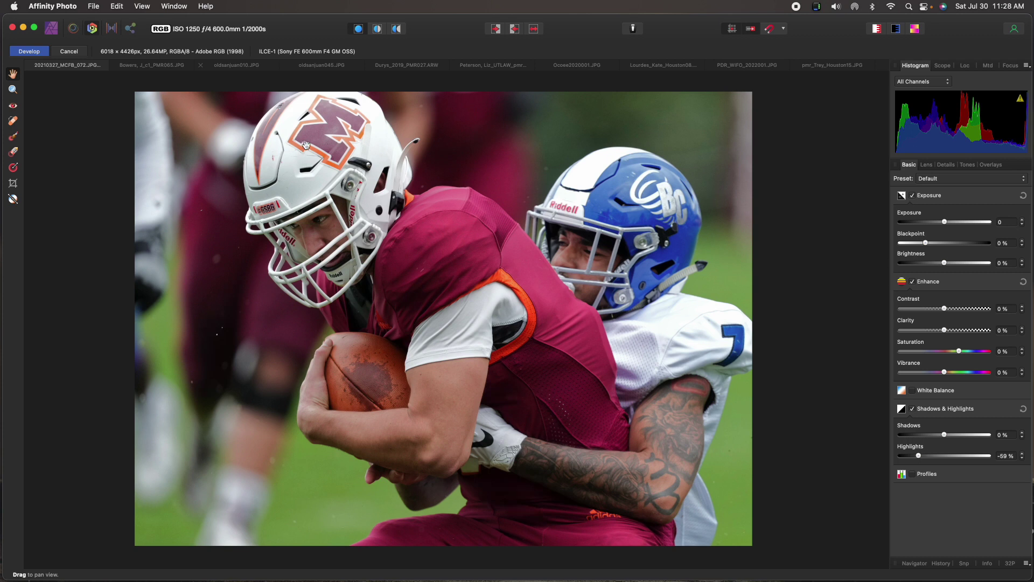
{"action": "left_click", "coordinate": [29, 51]}
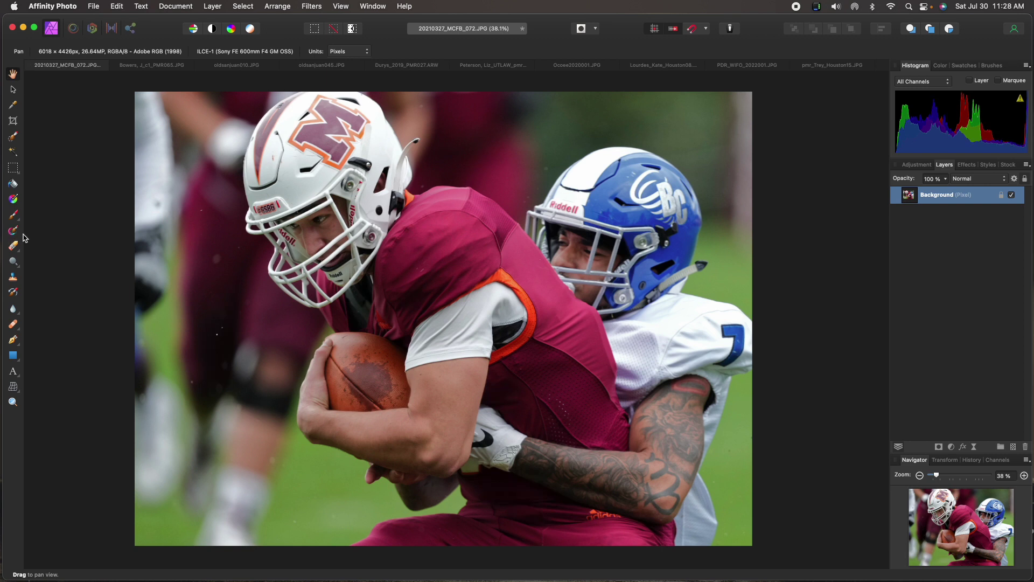
Burn the midtones of the tackler's white jersey and blue helmet with a soft brush 1200.2 px wide.
{"action": "left_click", "coordinate": [12, 265]}
{"action": "left_click", "coordinate": [44, 276]}
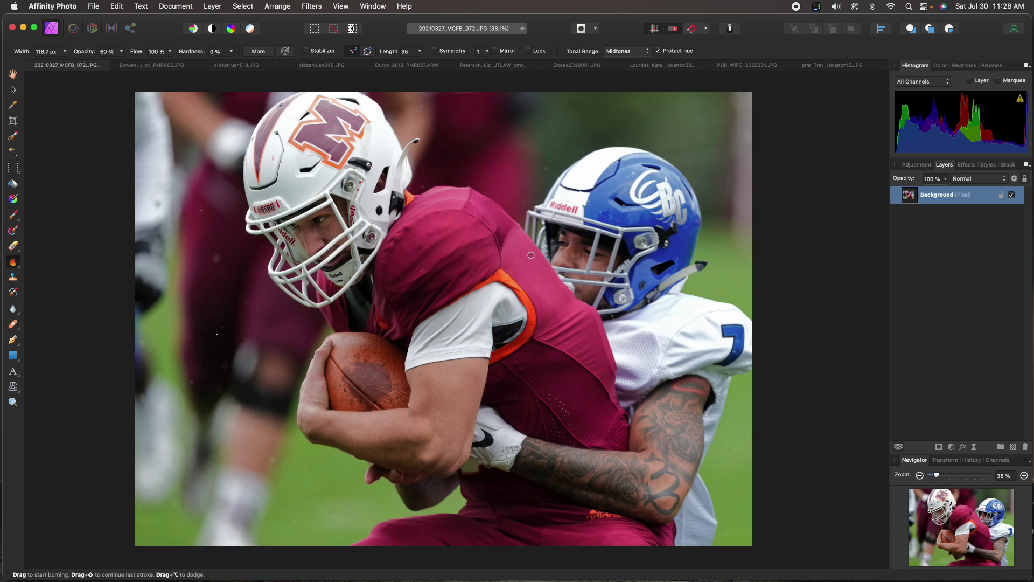
{"action": "key", "text": "bracketright"}
{"action": "key", "text": "bracketright"}
{"action": "key", "text": "bracketright"}
{"action": "key", "text": "bracketright"}
{"action": "key", "text": "bracketright"}
{"action": "key", "text": "bracketright"}
{"action": "key", "text": "bracketright"}
{"action": "key", "text": "bracketright"}
{"action": "key", "text": "bracketright"}
{"action": "key", "text": "bracketright"}
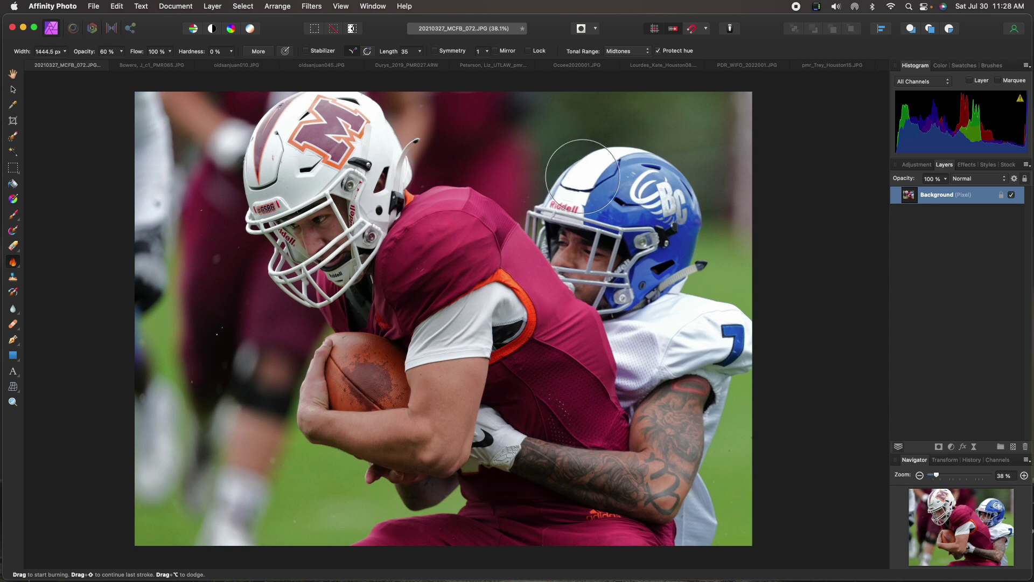
{"action": "key", "text": "bracketleft"}
{"action": "key", "text": "bracketleft"}
{"action": "key", "text": "bracketleft"}
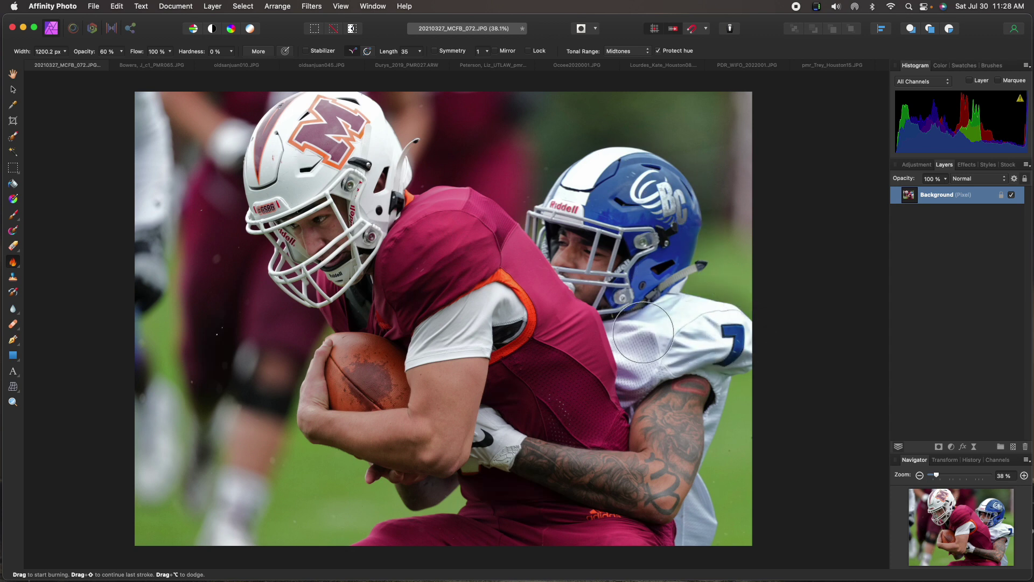
{"action": "mouse_move", "coordinate": [714, 340]}
{"action": "left_mouse_down"}
{"action": "mouse_move", "coordinate": [656, 341]}
{"action": "mouse_move", "coordinate": [693, 310]}
{"action": "mouse_move", "coordinate": [740, 338]}
{"action": "mouse_move", "coordinate": [674, 342]}
{"action": "mouse_move", "coordinate": [737, 371]}
{"action": "mouse_move", "coordinate": [730, 409]}
{"action": "mouse_move", "coordinate": [696, 324]}
{"action": "mouse_move", "coordinate": [650, 349]}
{"action": "mouse_move", "coordinate": [672, 324]}
{"action": "mouse_move", "coordinate": [660, 322]}
{"action": "mouse_move", "coordinate": [715, 312]}
{"action": "mouse_move", "coordinate": [738, 331]}
{"action": "mouse_move", "coordinate": [671, 336]}
{"action": "left_mouse_up"}
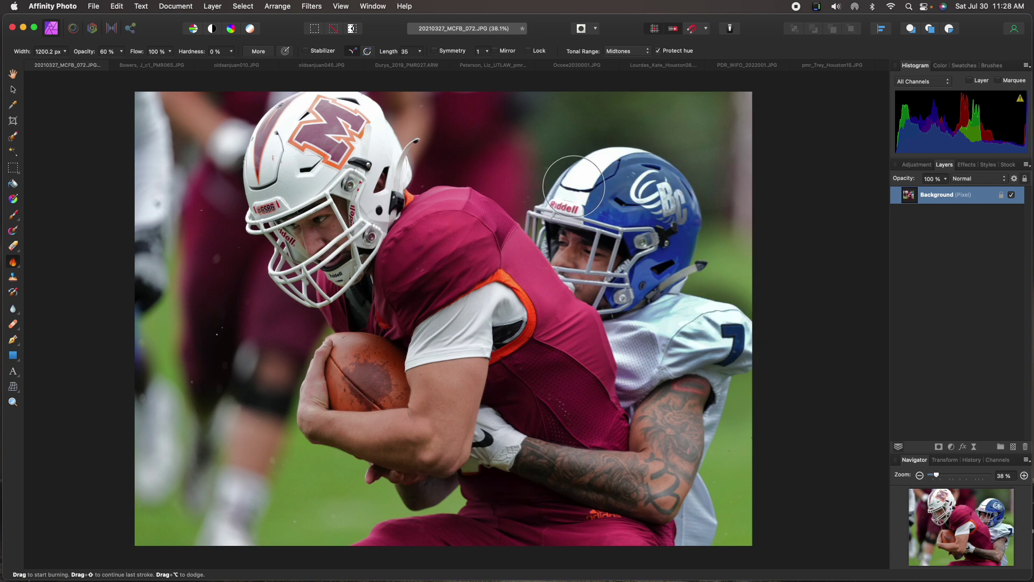
{"action": "mouse_move", "coordinate": [663, 189]}
{"action": "left_mouse_down"}
{"action": "mouse_move", "coordinate": [654, 269]}
{"action": "mouse_move", "coordinate": [582, 192]}
{"action": "mouse_move", "coordinate": [636, 280]}
{"action": "mouse_move", "coordinate": [607, 315]}
{"action": "mouse_move", "coordinate": [619, 293]}
{"action": "mouse_move", "coordinate": [603, 307]}
{"action": "left_mouse_up"}
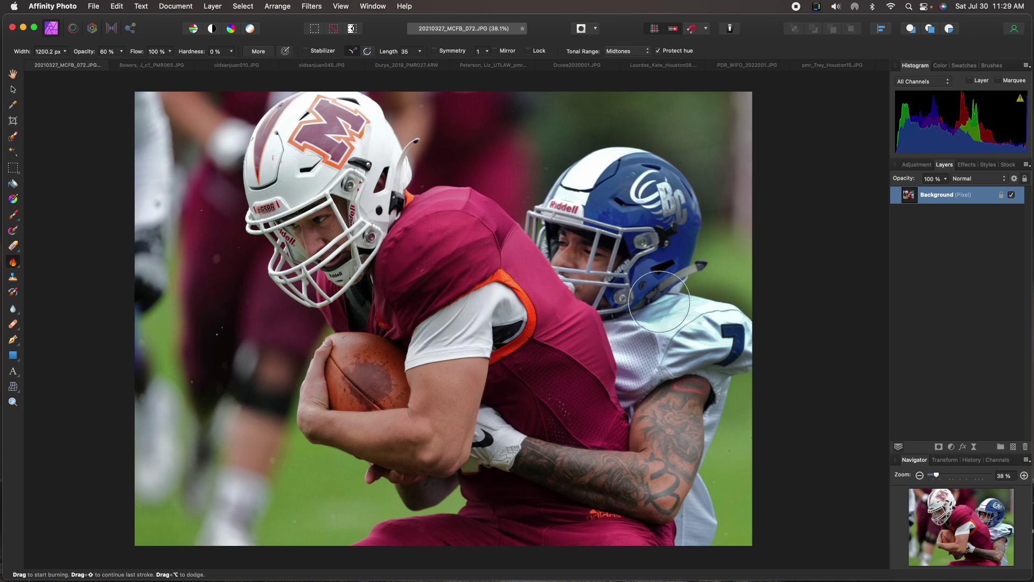
Burn the ball carrier's sleeve and helmet opening, the tackler's face mask area and his tattooed arm with the same brush.
{"action": "mouse_move", "coordinate": [473, 321]}
{"action": "left_mouse_down"}
{"action": "mouse_move", "coordinate": [482, 299]}
{"action": "mouse_move", "coordinate": [455, 332]}
{"action": "mouse_move", "coordinate": [429, 339]}
{"action": "mouse_move", "coordinate": [491, 312]}
{"action": "left_mouse_up"}
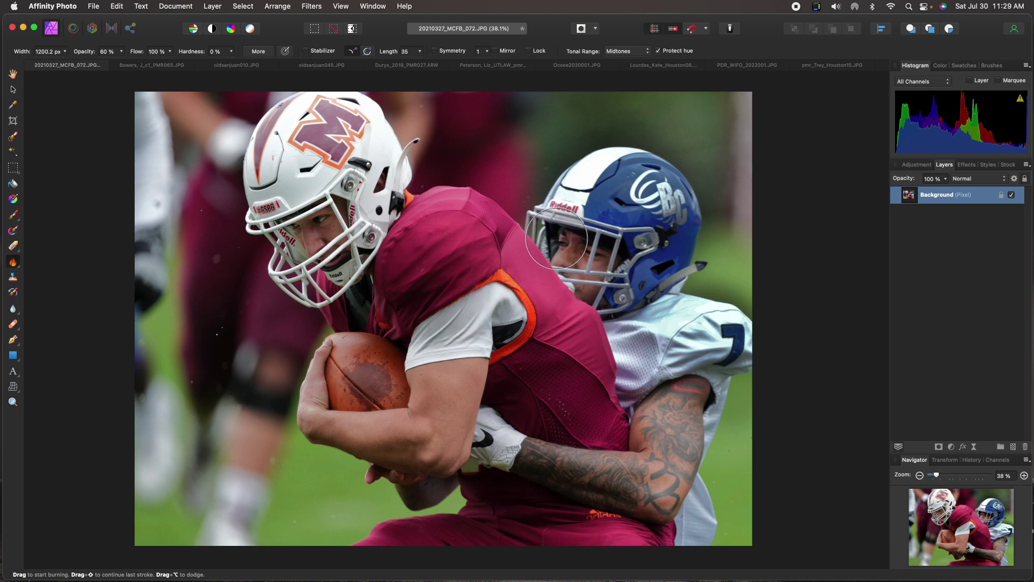
{"action": "left_click_drag", "start_coordinate": [325, 219], "coordinate": [323, 225]}
{"action": "left_click_drag", "start_coordinate": [591, 249], "coordinate": [586, 243]}
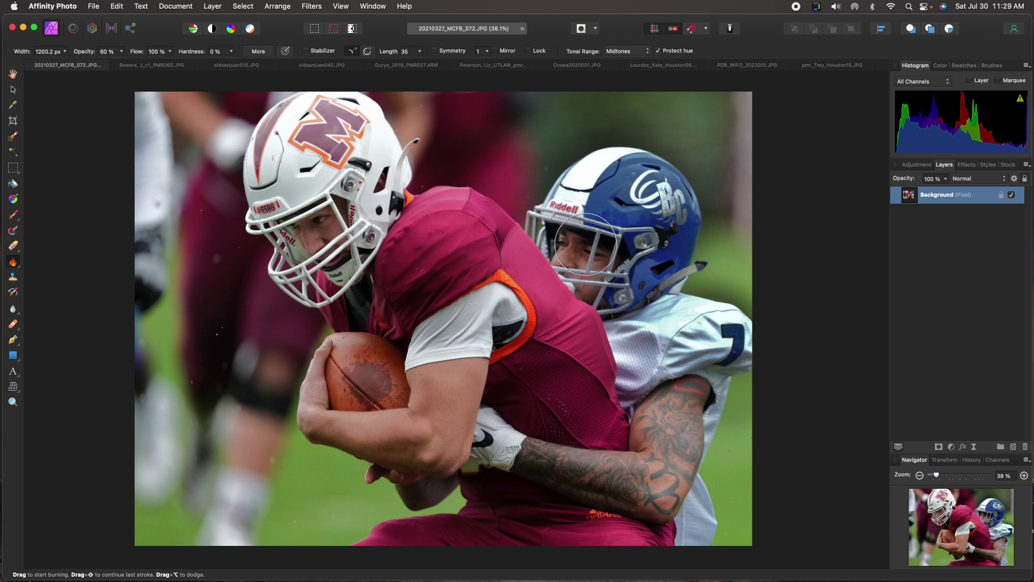
{"action": "mouse_move", "coordinate": [698, 442]}
{"action": "left_mouse_down"}
{"action": "mouse_move", "coordinate": [663, 474]}
{"action": "mouse_move", "coordinate": [655, 468]}
{"action": "left_mouse_up"}
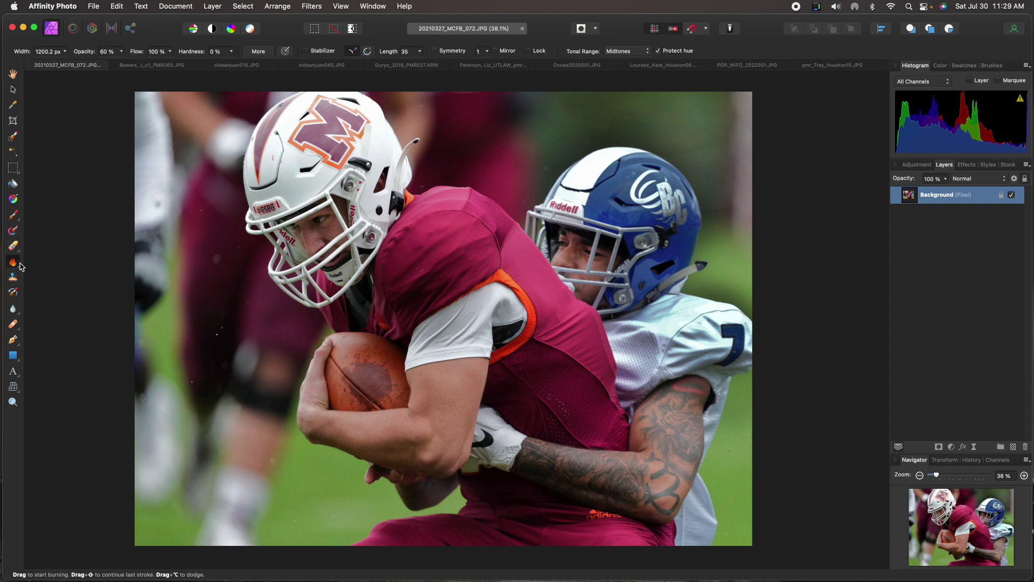
Burn the blurred background and outer edges of the football photo with a 2414 px brush.
{"action": "key", "text": "bracketright"}
{"action": "key", "text": "bracketright"}
{"action": "key", "text": "bracketright"}
{"action": "key", "text": "bracketright"}
{"action": "key", "text": "bracketright"}
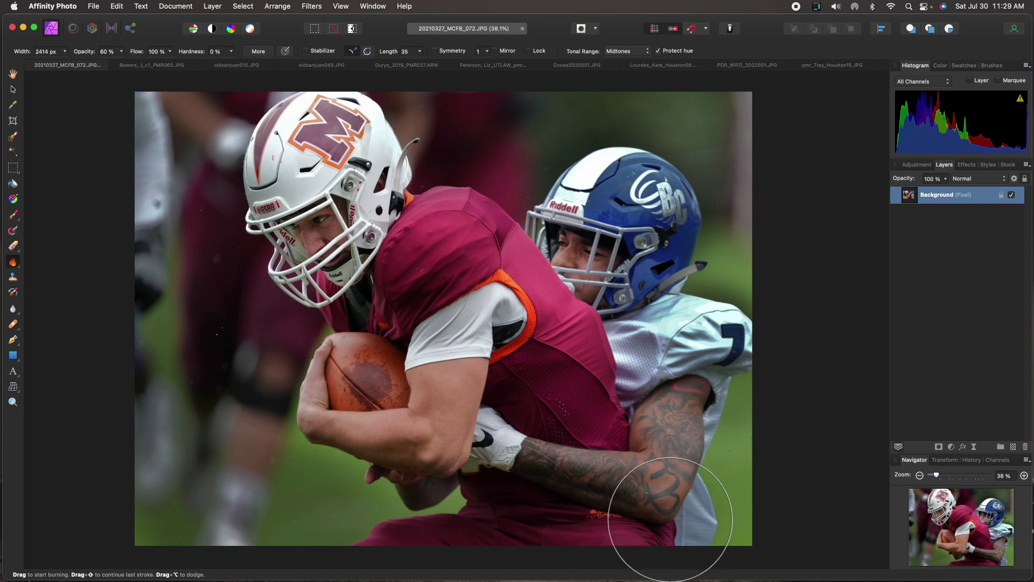
Save the football photo flattened and close it.
{"action": "key", "text": "super+s"}
{"action": "left_click", "coordinate": [557, 278]}
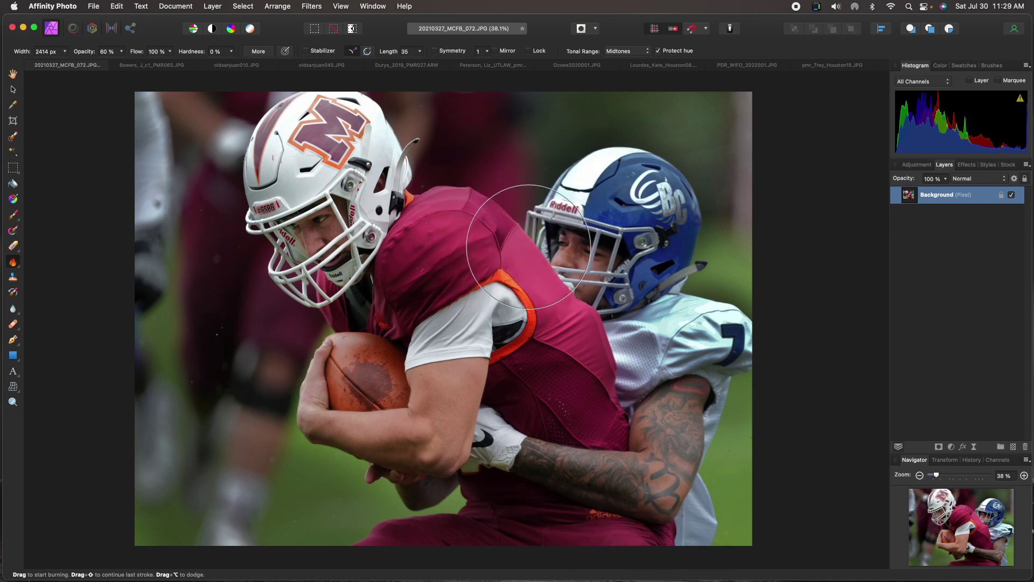
{"action": "key", "text": "super+w"}
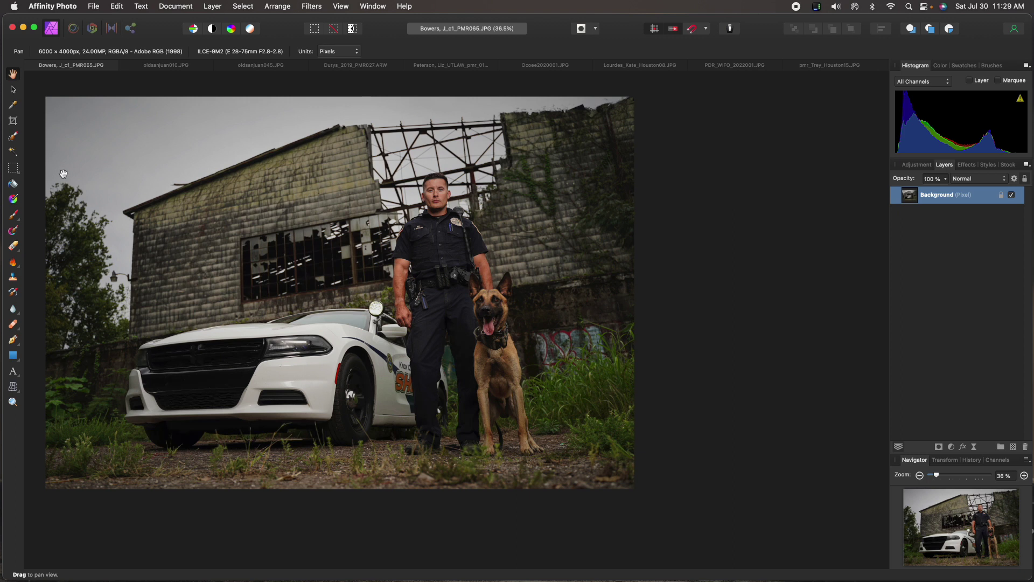
Crop the police officer photo in Unconstrained mode to 5714 x 4000 px, trimming the side beyond the dog.
{"action": "left_click", "coordinate": [14, 121]}
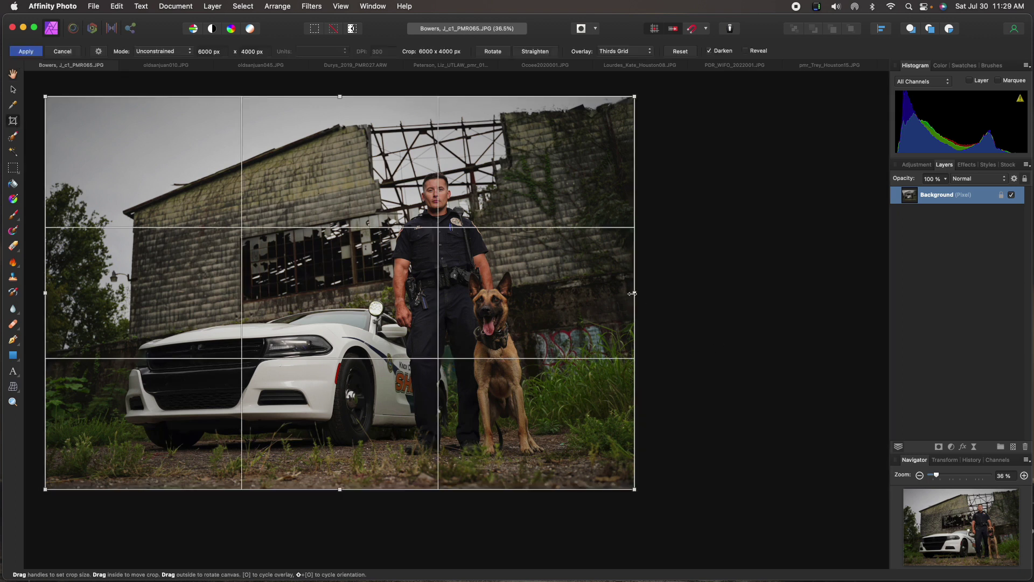
{"action": "left_click_drag", "start_coordinate": [633, 293], "coordinate": [604, 294]}
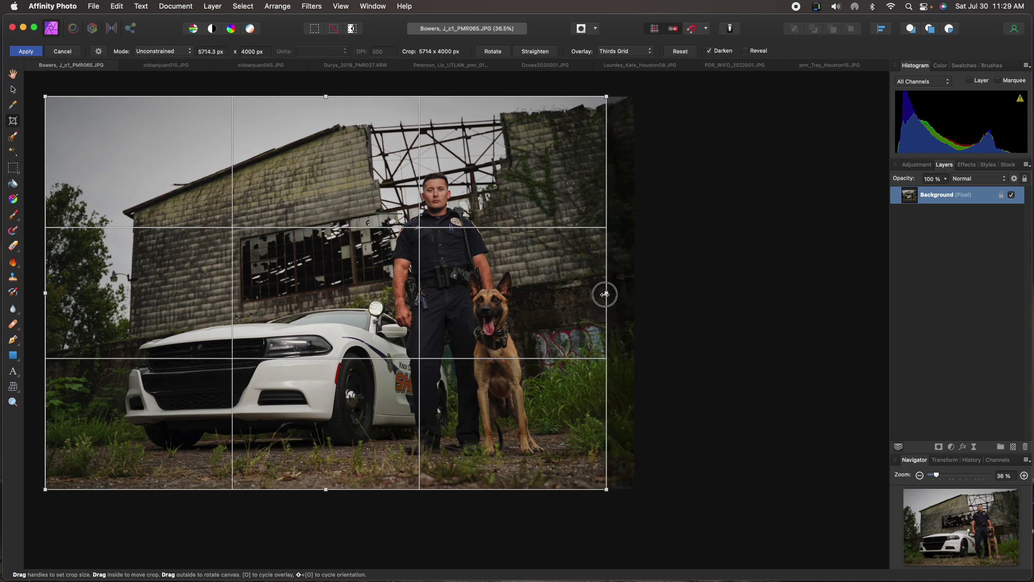
{"action": "key", "text": "Return"}
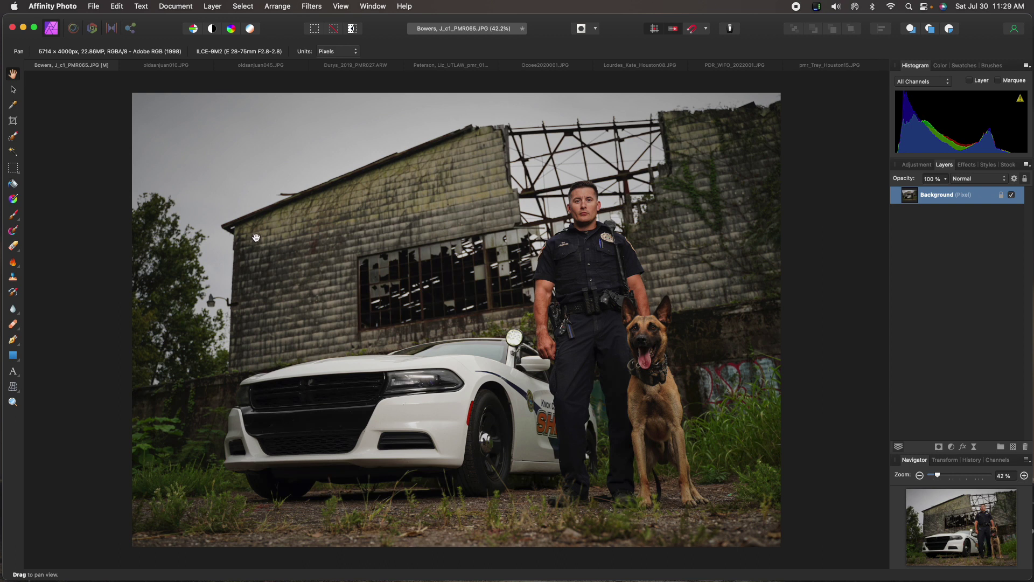
Burn the sky and outer edges of the officer photo with a soft midtone brush 3671.4 px wide.
{"action": "left_click", "coordinate": [12, 262]}
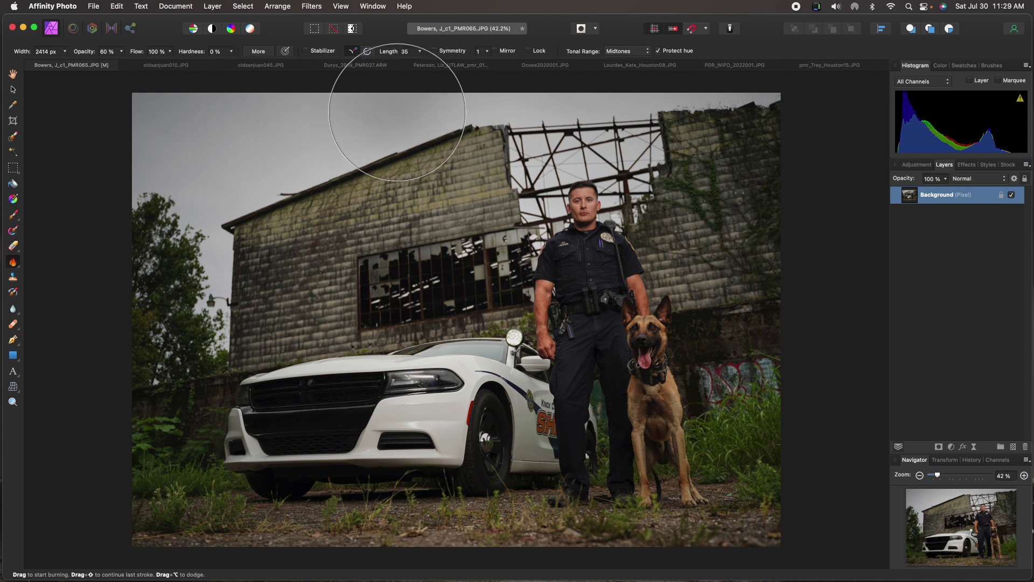
{"action": "key", "text": "bracketright"}
{"action": "key", "text": "bracketright"}
{"action": "key", "text": "bracketright"}
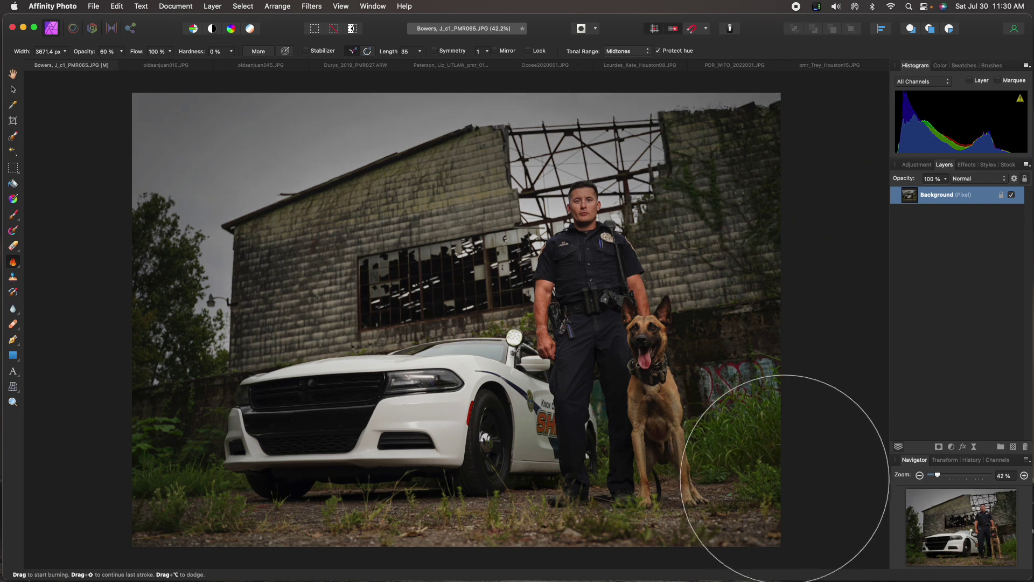
Burn the grass and gravel foreground of the officer photo with a brush 1916.5 px wide.
{"action": "key", "text": "bracketleft"}
{"action": "key", "text": "bracketleft"}
{"action": "key", "text": "bracketleft"}
{"action": "key", "text": "bracketleft"}
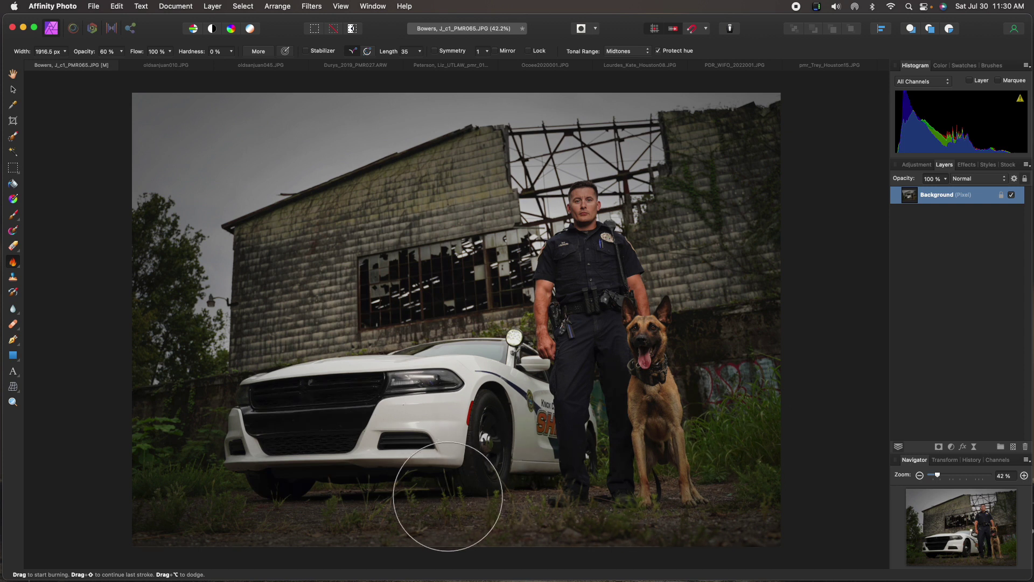
Burn the white front and side of the patrol car with a brush 850.4 px wide.
{"action": "key", "text": "bracketleft"}
{"action": "key", "text": "bracketleft"}
{"action": "key", "text": "bracketleft"}
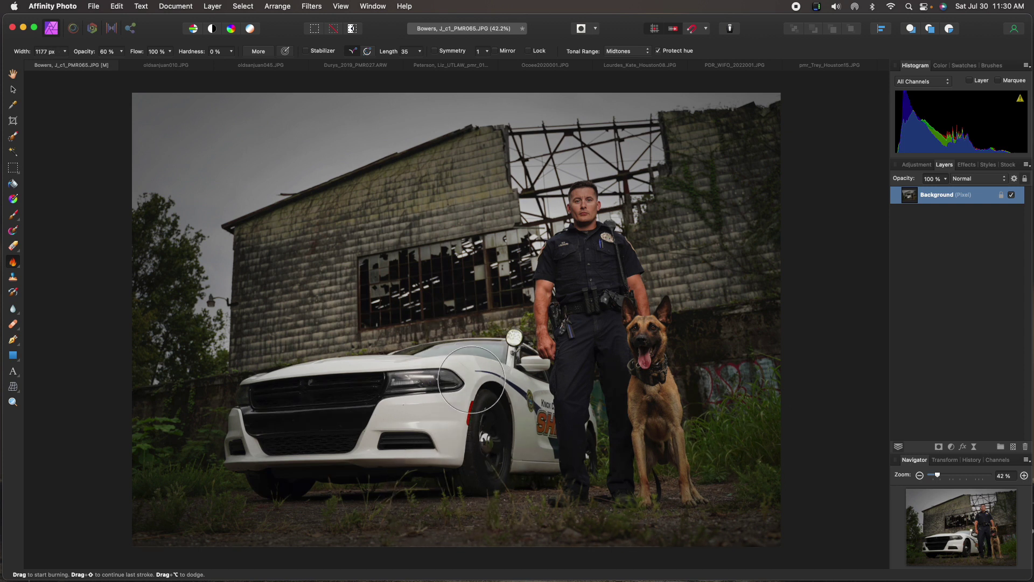
{"action": "key", "text": "bracketleft"}
{"action": "key", "text": "bracketleft"}
{"action": "key", "text": "bracketleft"}
{"action": "mouse_move", "coordinate": [405, 412]}
{"action": "left_mouse_down"}
{"action": "mouse_move", "coordinate": [444, 437]}
{"action": "mouse_move", "coordinate": [344, 400]}
{"action": "mouse_move", "coordinate": [425, 375]}
{"action": "mouse_move", "coordinate": [412, 359]}
{"action": "mouse_move", "coordinate": [287, 372]}
{"action": "mouse_move", "coordinate": [454, 368]}
{"action": "mouse_move", "coordinate": [529, 354]}
{"action": "mouse_move", "coordinate": [419, 340]}
{"action": "mouse_move", "coordinate": [519, 339]}
{"action": "mouse_move", "coordinate": [519, 413]}
{"action": "mouse_move", "coordinate": [534, 435]}
{"action": "mouse_move", "coordinate": [524, 389]}
{"action": "mouse_move", "coordinate": [498, 364]}
{"action": "mouse_move", "coordinate": [523, 474]}
{"action": "mouse_move", "coordinate": [523, 384]}
{"action": "mouse_move", "coordinate": [476, 365]}
{"action": "mouse_move", "coordinate": [425, 446]}
{"action": "mouse_move", "coordinate": [425, 407]}
{"action": "mouse_move", "coordinate": [375, 432]}
{"action": "mouse_move", "coordinate": [255, 439]}
{"action": "mouse_move", "coordinate": [226, 435]}
{"action": "left_mouse_up"}
Dodge the midtones of the police dog with a brush 614.4 px wide, and close the officer photo.
{"action": "left_click_drag", "start_coordinate": [13, 266], "coordinate": [40, 262]}
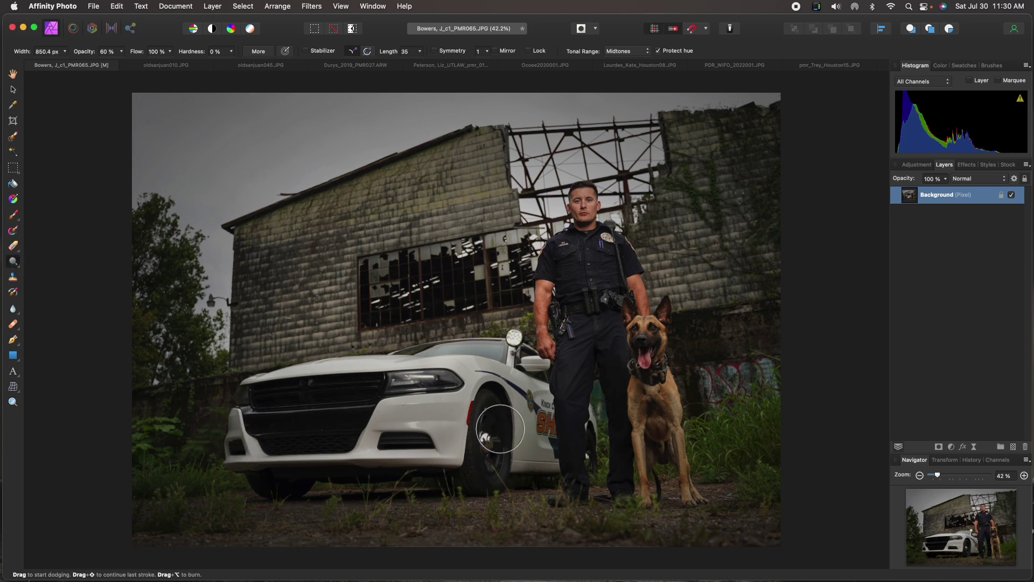
{"action": "key", "text": "bracketleft"}
{"action": "key", "text": "bracketleft"}
{"action": "key", "text": "bracketleft"}
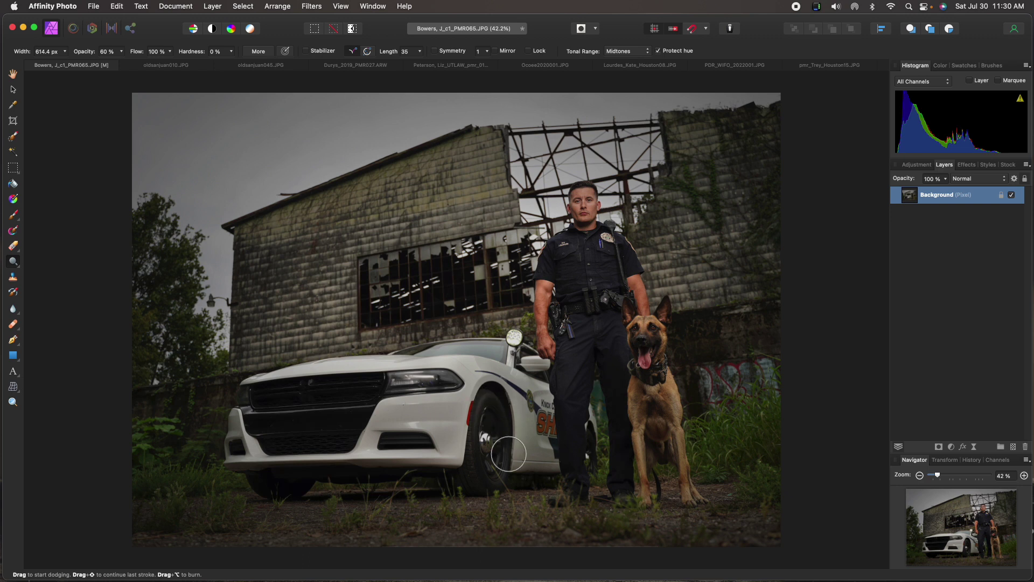
{"action": "mouse_move", "coordinate": [656, 414]}
{"action": "left_mouse_down"}
{"action": "mouse_move", "coordinate": [646, 403]}
{"action": "mouse_move", "coordinate": [648, 334]}
{"action": "mouse_move", "coordinate": [646, 485]}
{"action": "mouse_move", "coordinate": [665, 394]}
{"action": "mouse_move", "coordinate": [681, 499]}
{"action": "mouse_move", "coordinate": [645, 329]}
{"action": "left_mouse_up"}
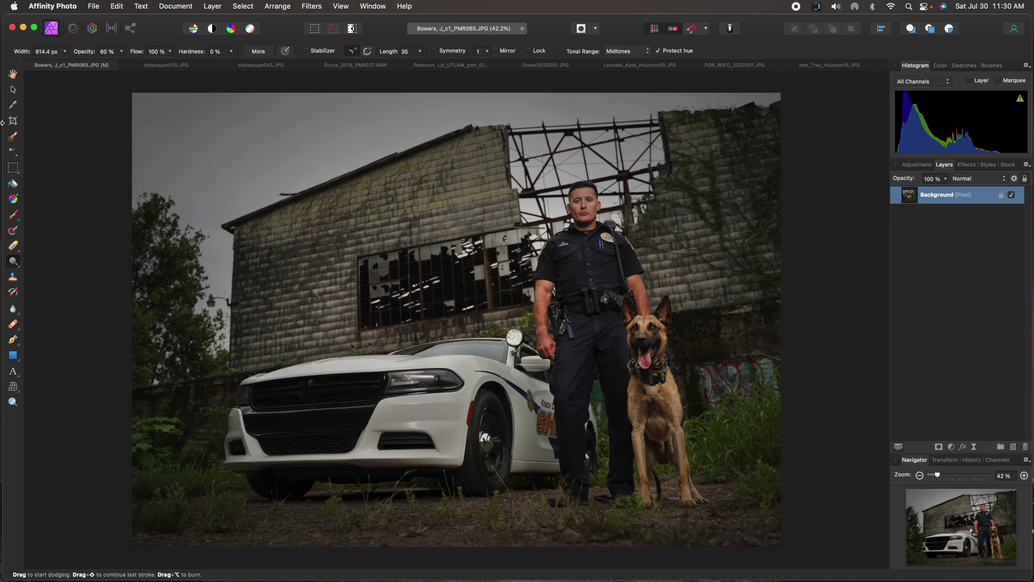
{"action": "key", "text": "super+w"}
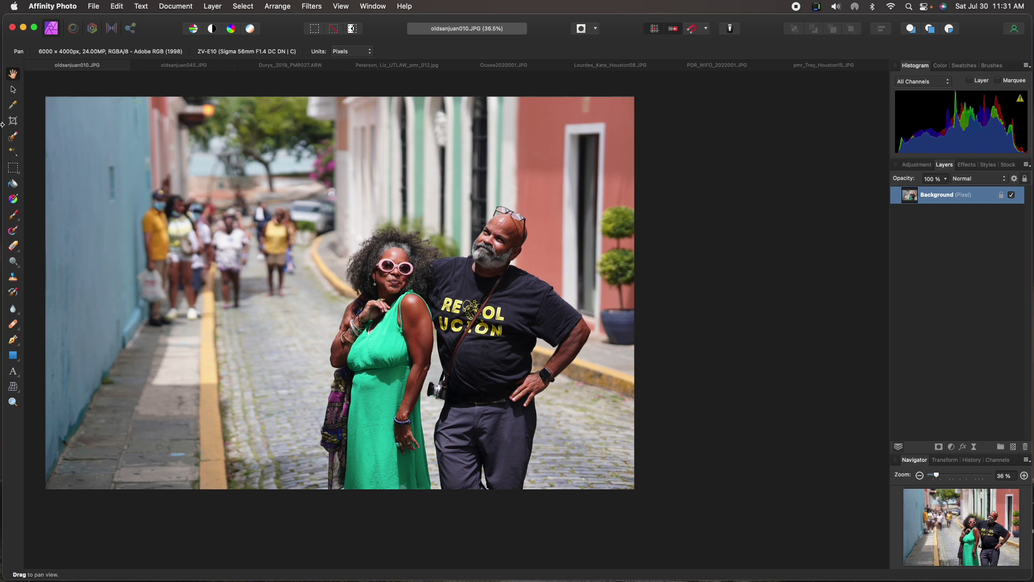
Start developing the couple photo with exposure -0.606, highlights -22% and shadows 5%.
{"action": "left_click", "coordinate": [92, 30]}
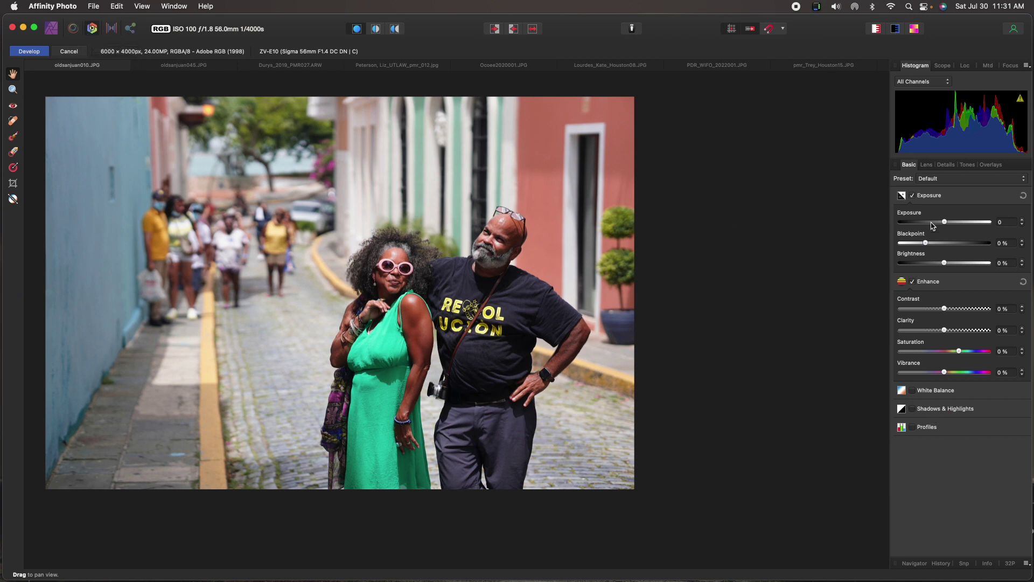
{"action": "left_click_drag", "start_coordinate": [944, 223], "coordinate": [940, 226]}
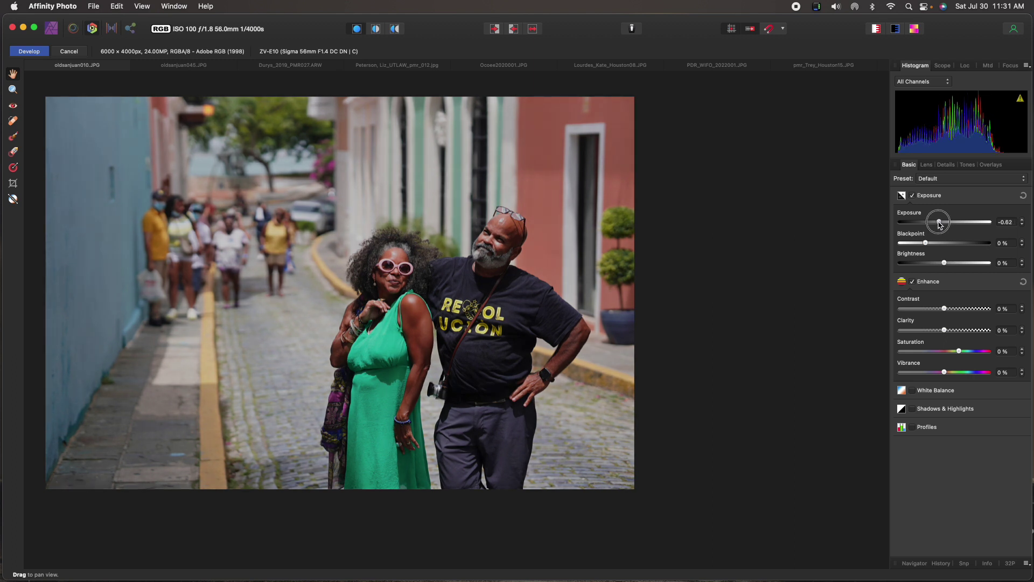
{"action": "left_click", "coordinate": [914, 409]}
{"action": "mouse_move", "coordinate": [942, 457]}
{"action": "left_mouse_down"}
{"action": "mouse_move", "coordinate": [922, 457]}
{"action": "mouse_move", "coordinate": [934, 455]}
{"action": "left_mouse_up"}
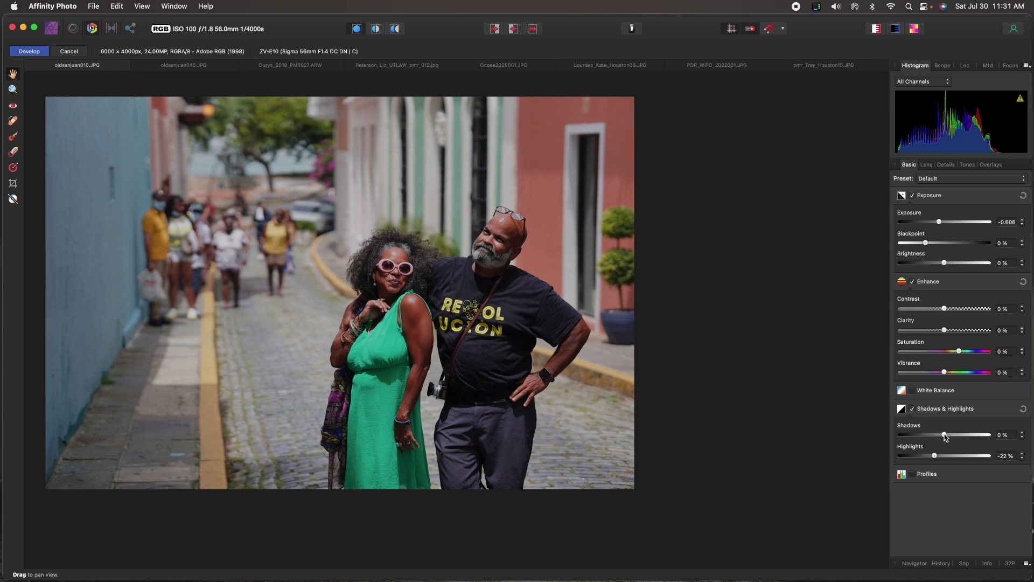
{"action": "left_click_drag", "start_coordinate": [945, 436], "coordinate": [947, 437]}
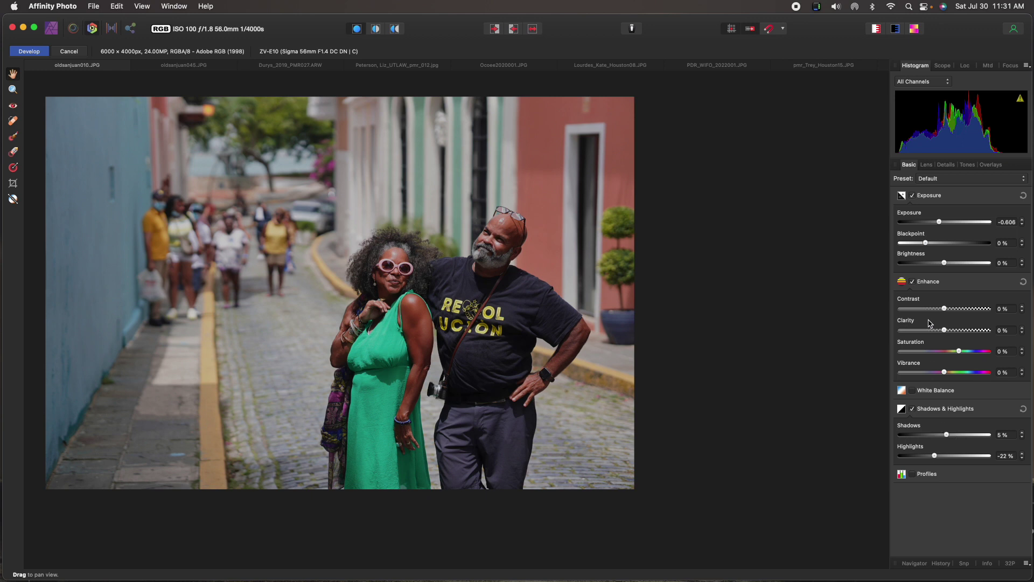
Set contrast to 2% and saturation to -9% for the couple photo, and apply the development.
{"action": "left_click_drag", "start_coordinate": [944, 310], "coordinate": [948, 310]}
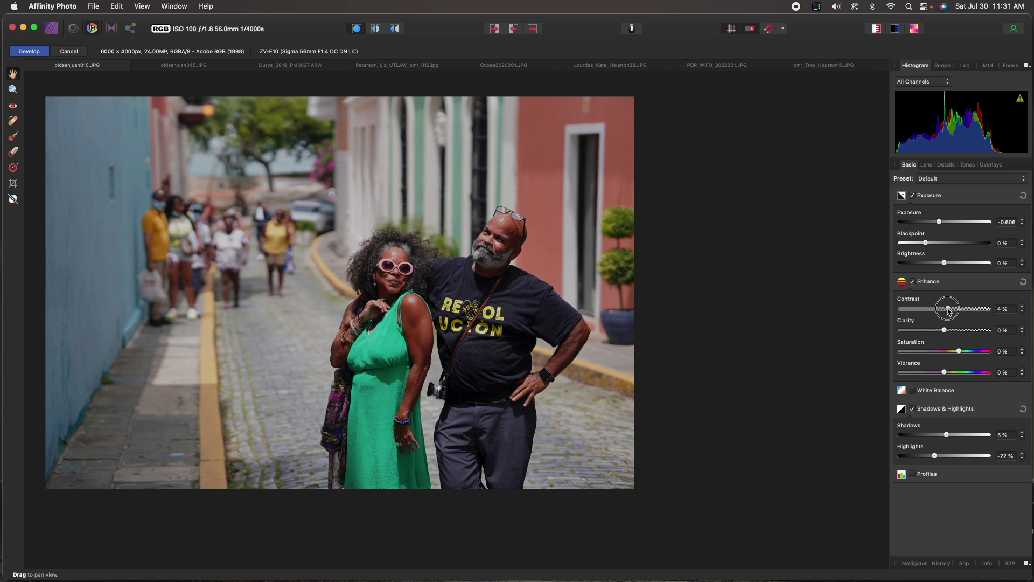
{"action": "left_click_drag", "start_coordinate": [948, 311], "coordinate": [947, 311]}
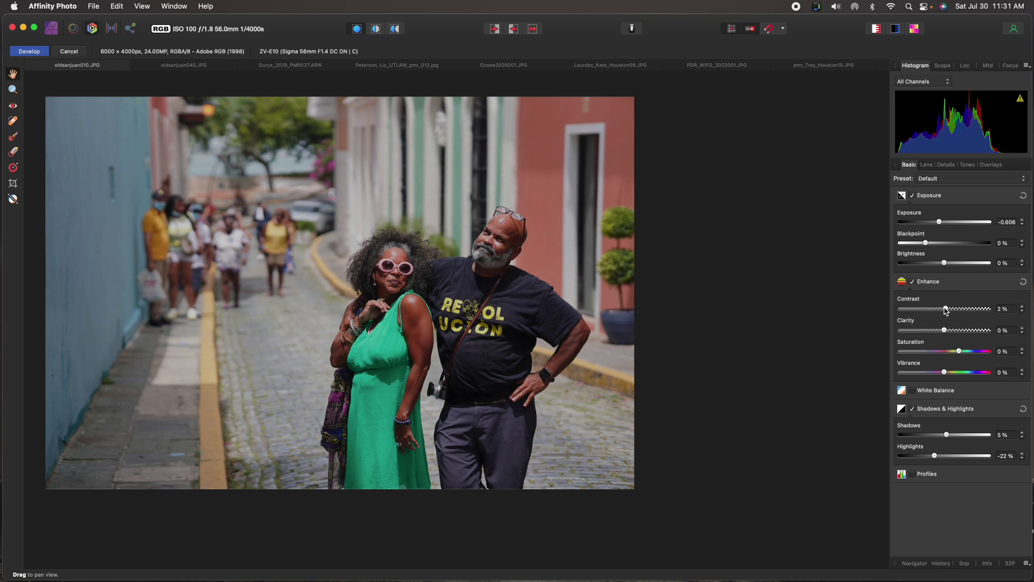
{"action": "left_click_drag", "start_coordinate": [959, 353], "coordinate": [955, 354]}
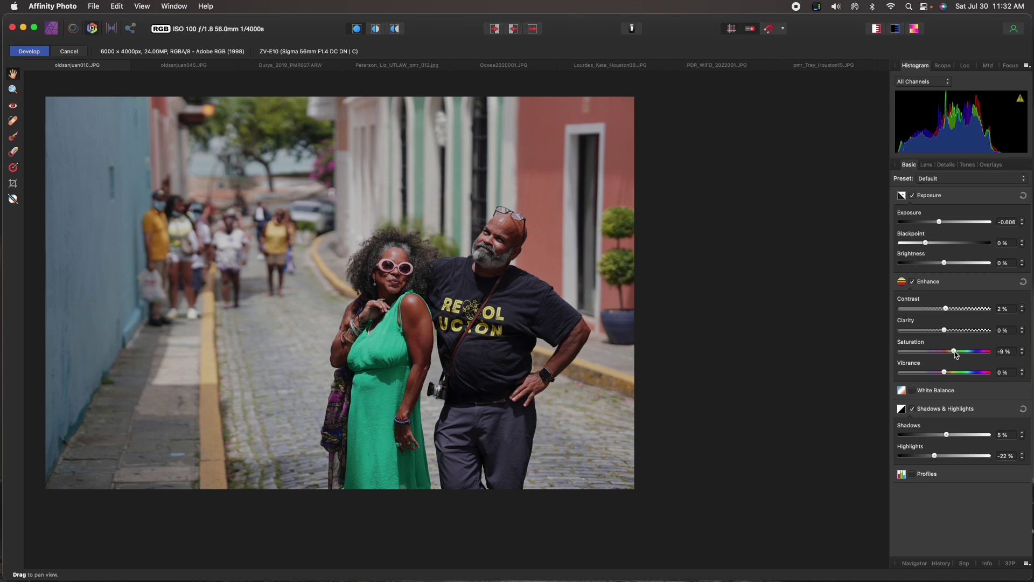
{"action": "left_click", "coordinate": [33, 52]}
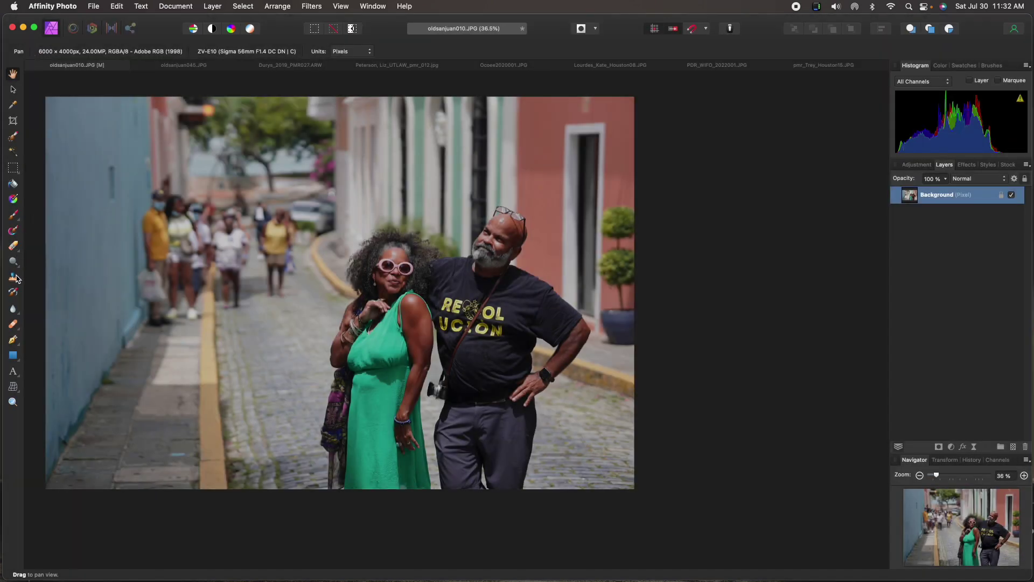
Burn the pavement, street and surroundings of the couple with a soft midtone brush, enlarged up to 4096 px and reduced to 2959.4 px wide.
{"action": "left_click", "coordinate": [14, 262]}
{"action": "left_click", "coordinate": [59, 275]}
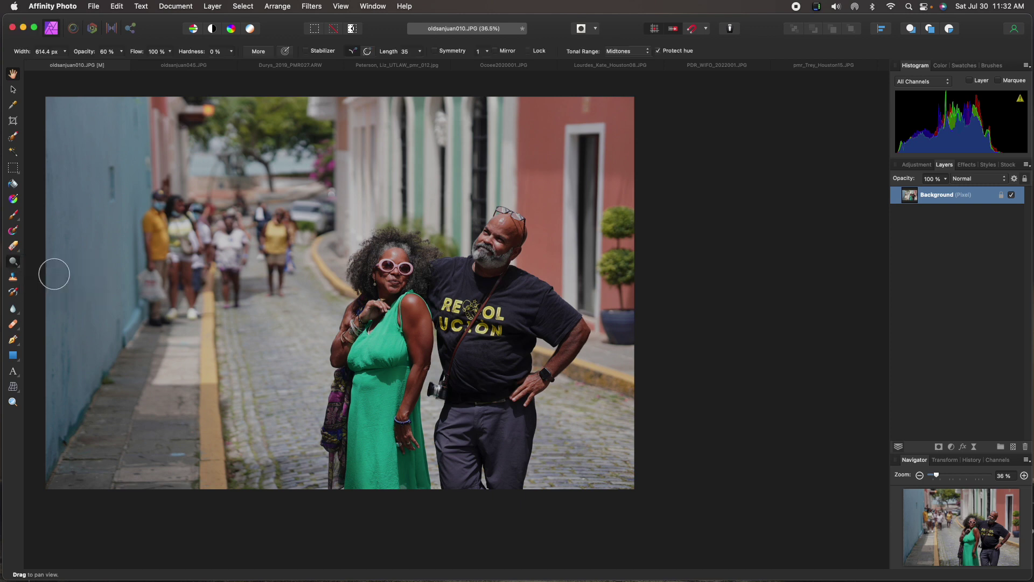
{"action": "key", "text": "bracketright"}
{"action": "key", "text": "bracketright"}
{"action": "key", "text": "bracketright"}
{"action": "key", "text": "bracketright"}
{"action": "key", "text": "bracketright"}
{"action": "key", "text": "bracketright"}
{"action": "key", "text": "bracketright"}
{"action": "key", "text": "bracketright"}
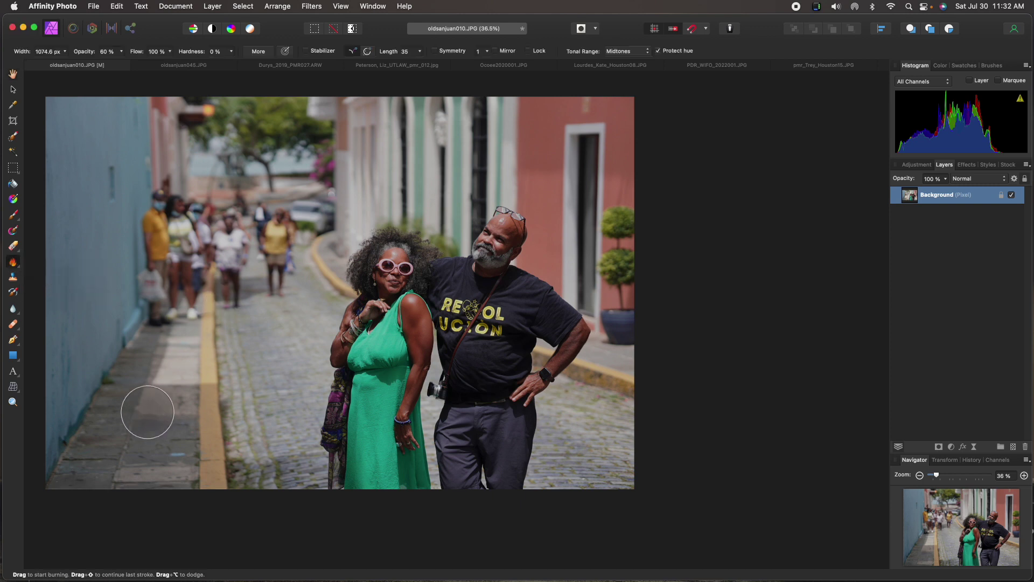
{"action": "left_click_drag", "start_coordinate": [153, 417], "coordinate": [196, 427]}
{"action": "key", "text": "bracketright"}
{"action": "key", "text": "bracketright"}
{"action": "key", "text": "bracketright"}
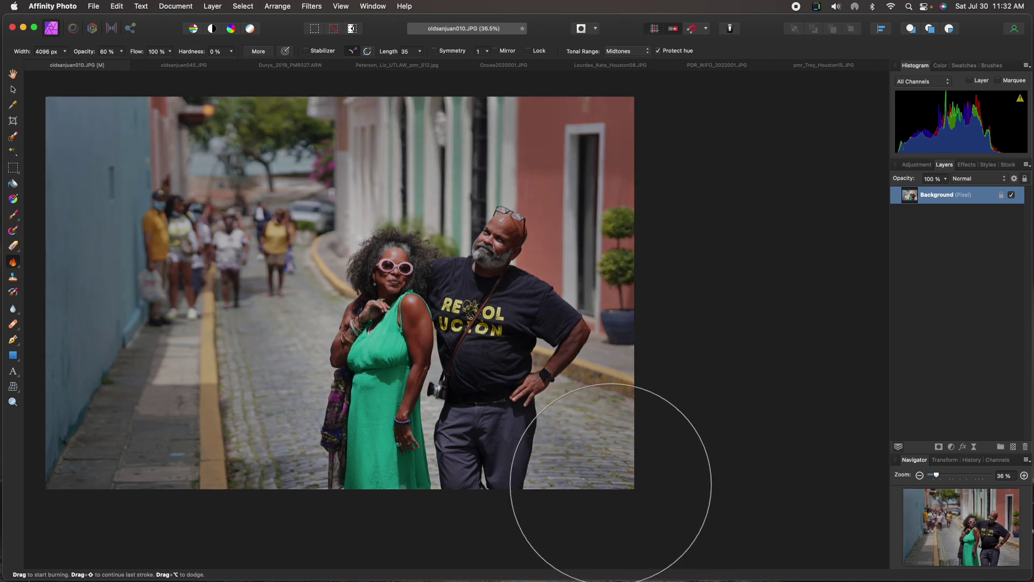
{"action": "key", "text": "bracketleft"}
{"action": "key", "text": "bracketleft"}
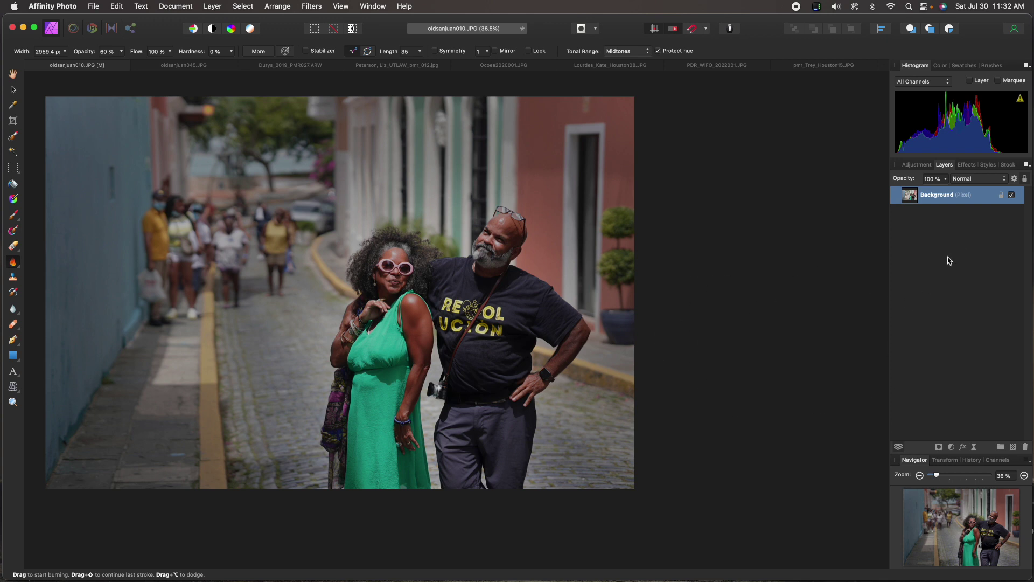
Save the burned couple photo oldsanjuan010.JPG and close it.
{"action": "key", "text": "super+s"}
{"action": "key", "text": "super+w"}
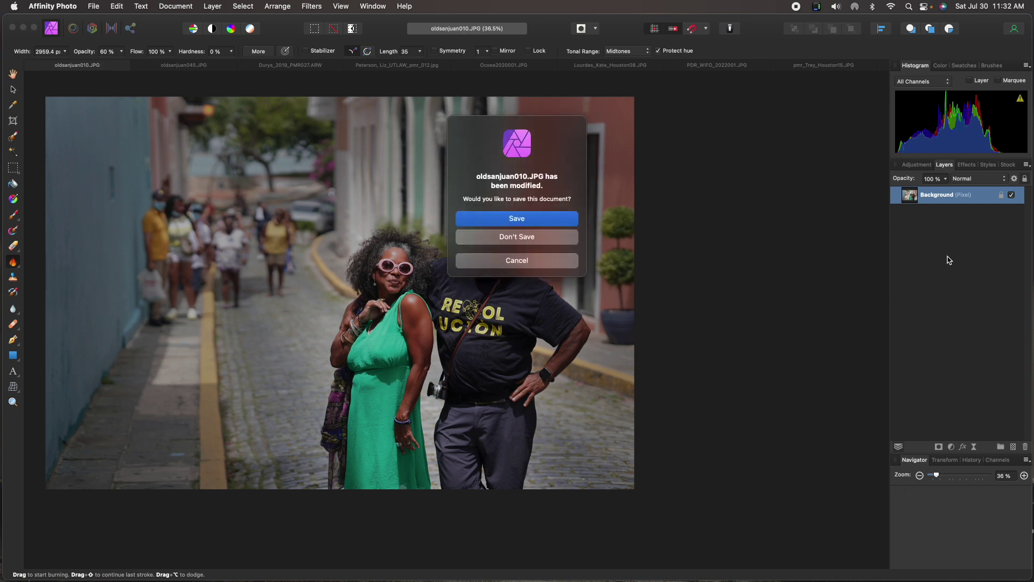
{"action": "left_click", "coordinate": [528, 224]}
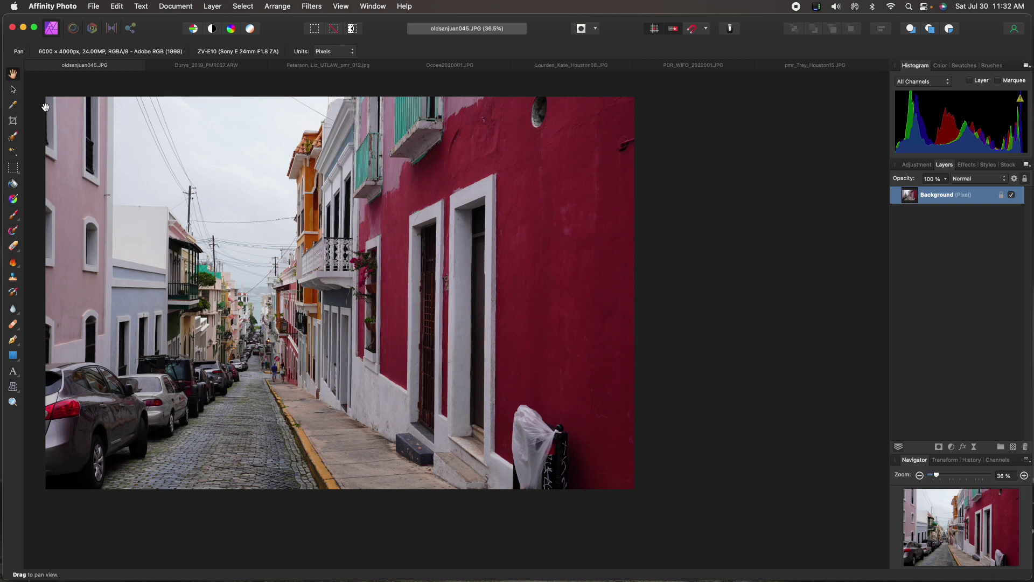
Crop oldsanjuan045.JPG at a custom 3 x 3 ratio to about 3237 x 3237 px, framing the street, parked cars and balconies.
{"action": "left_click", "coordinate": [11, 123]}
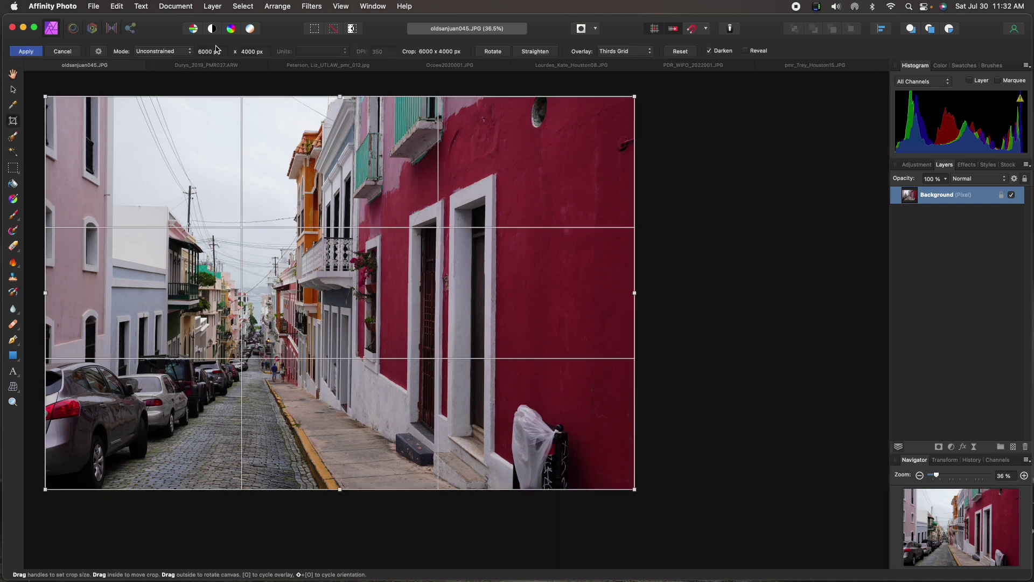
{"action": "left_click", "coordinate": [173, 53]}
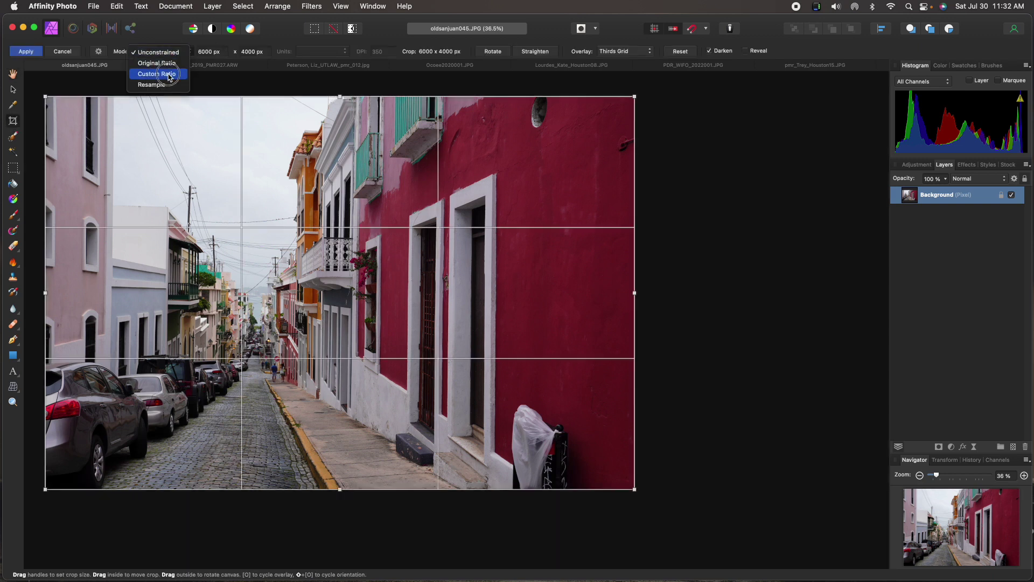
{"action": "left_click", "coordinate": [169, 74]}
{"action": "left_click", "coordinate": [215, 53]}
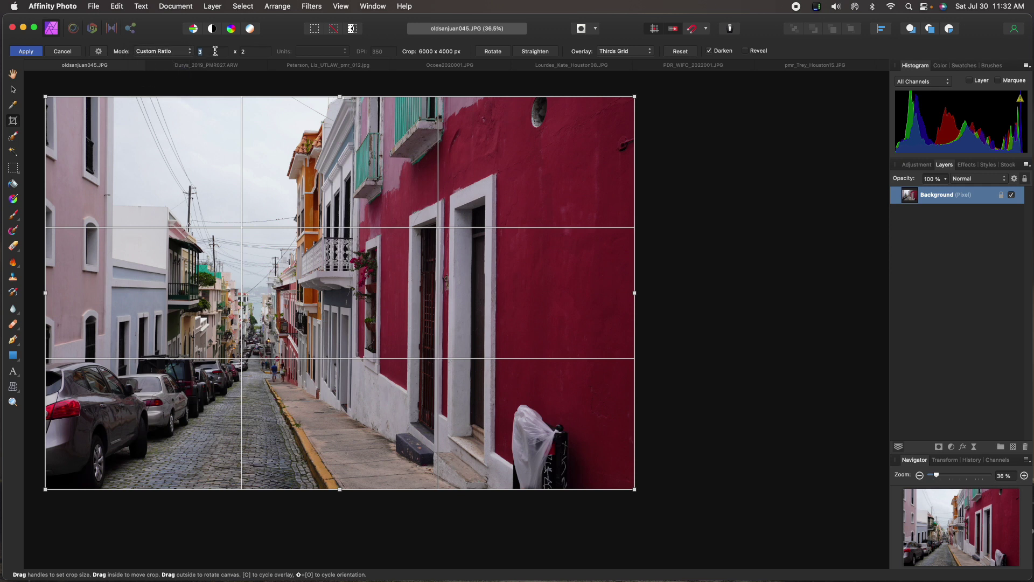
{"action": "left_click", "coordinate": [242, 51]}
{"action": "type", "text": "3"}
{"action": "key", "text": "Tab"}
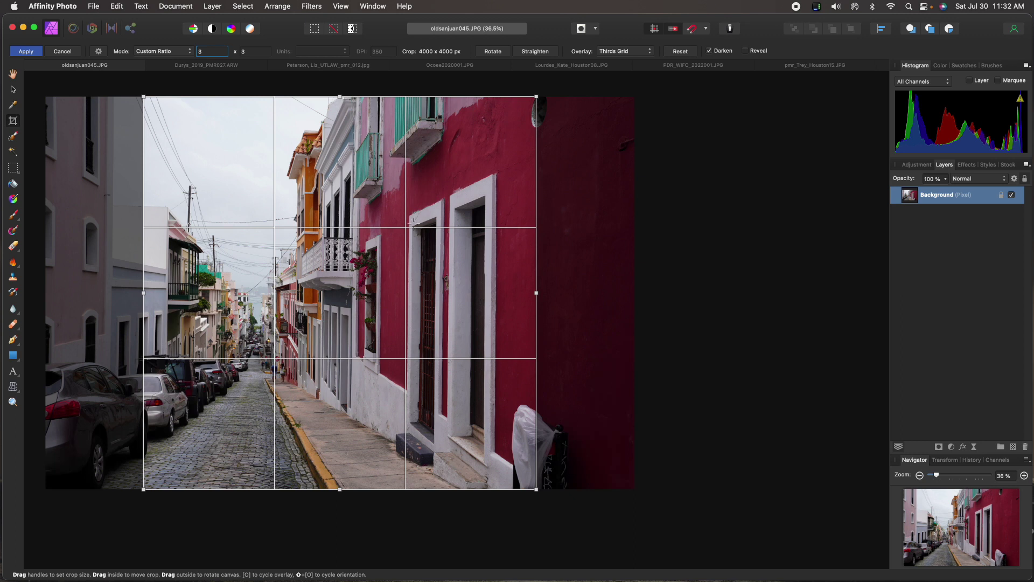
{"action": "left_click_drag", "start_coordinate": [536, 490], "coordinate": [437, 434]}
{"action": "left_click_drag", "start_coordinate": [356, 301], "coordinate": [305, 316]}
{"action": "key", "text": "Return"}
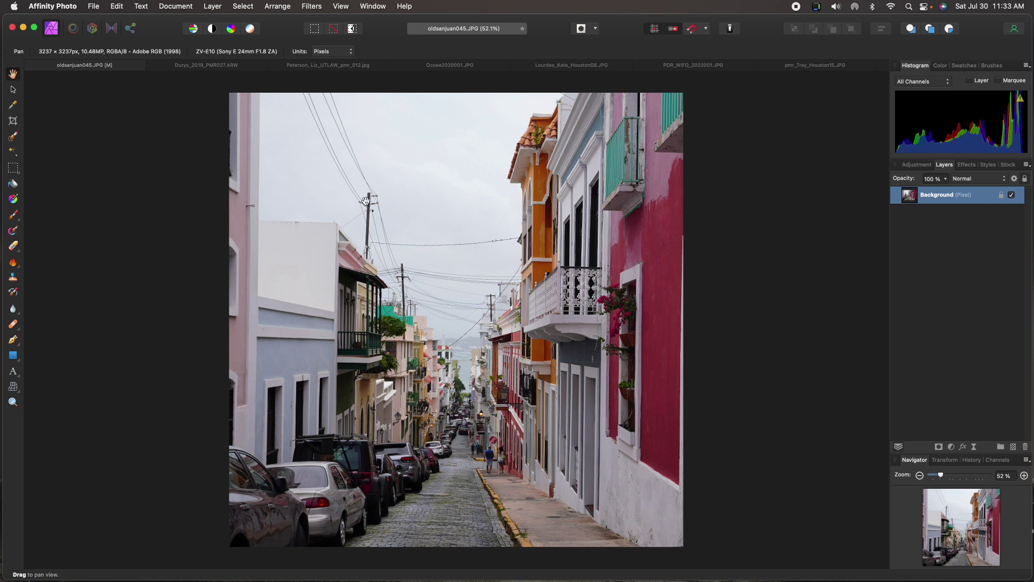
Develop the cropped street photo with highlights -56%, contrast 2% and clarity 16%.
{"action": "left_click", "coordinate": [90, 29]}
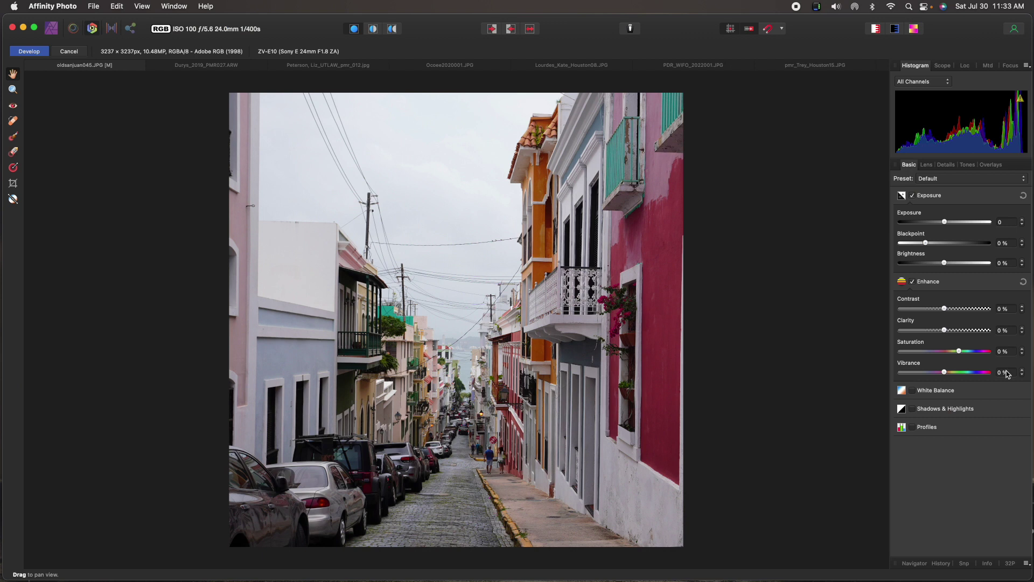
{"action": "left_click", "coordinate": [913, 410]}
{"action": "left_click_drag", "start_coordinate": [945, 459], "coordinate": [922, 456]}
{"action": "left_click_drag", "start_coordinate": [944, 310], "coordinate": [952, 330]}
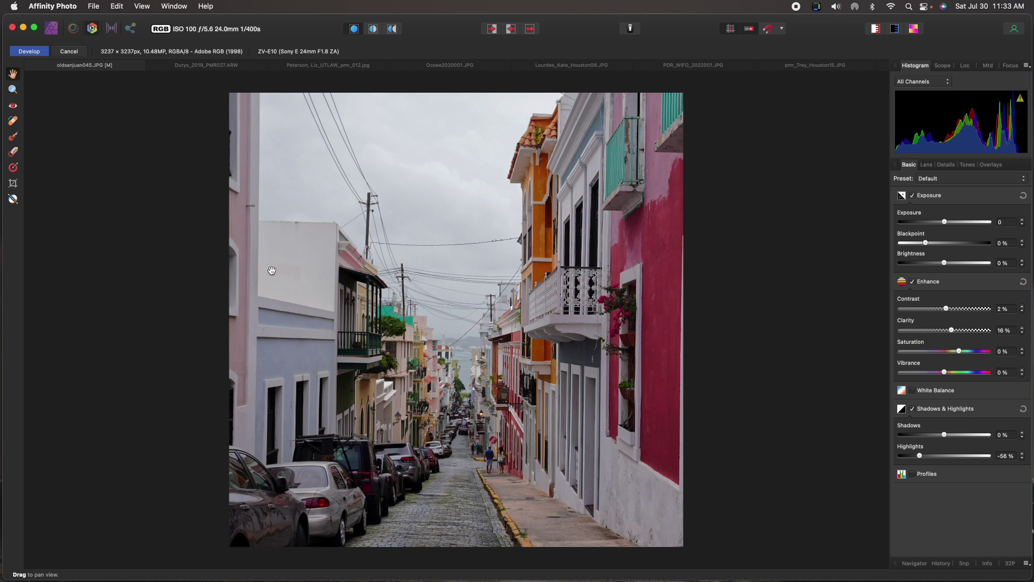
{"action": "left_click", "coordinate": [30, 52]}
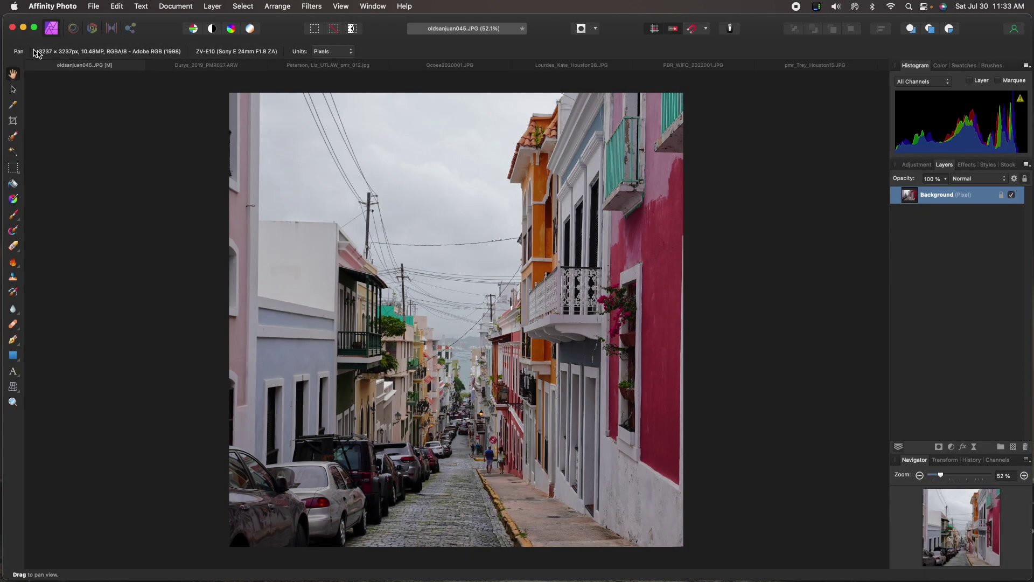
Look through the available layer effects, styles and adjustments for the street photo, and return to its layers.
{"action": "left_click", "coordinate": [968, 166]}
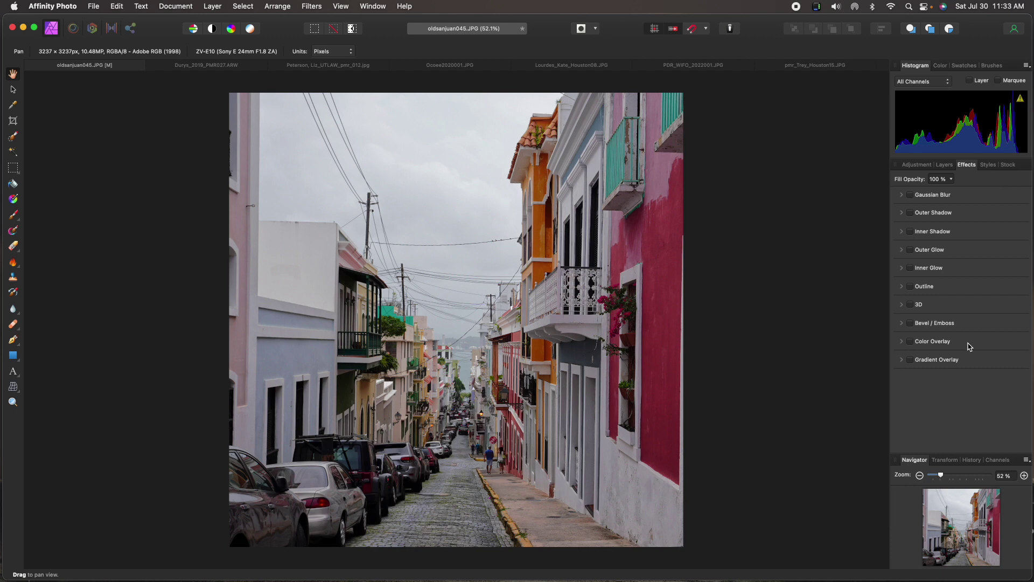
{"action": "left_click", "coordinate": [989, 165]}
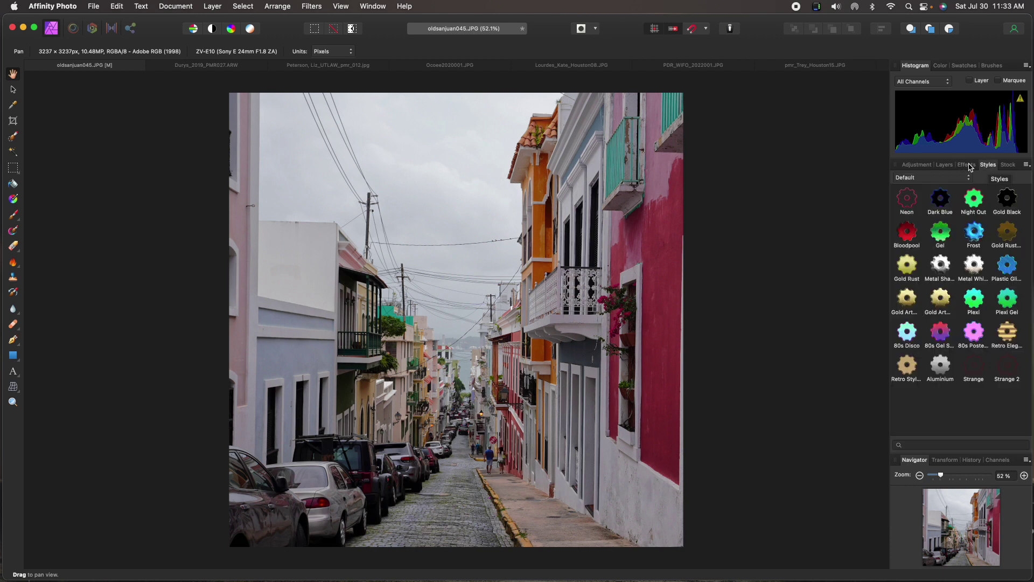
{"action": "left_click", "coordinate": [967, 164]}
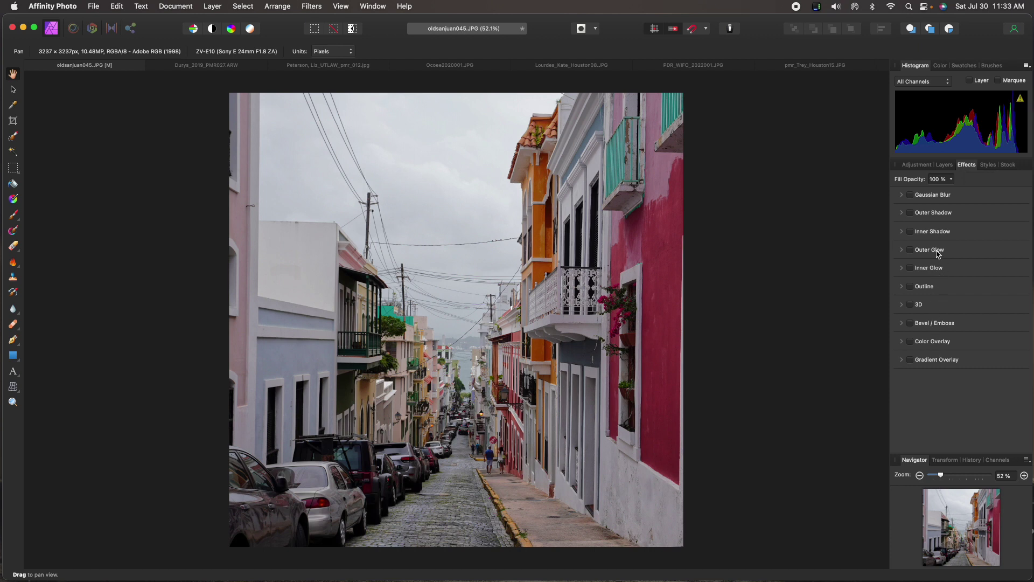
{"action": "left_click", "coordinate": [917, 165]}
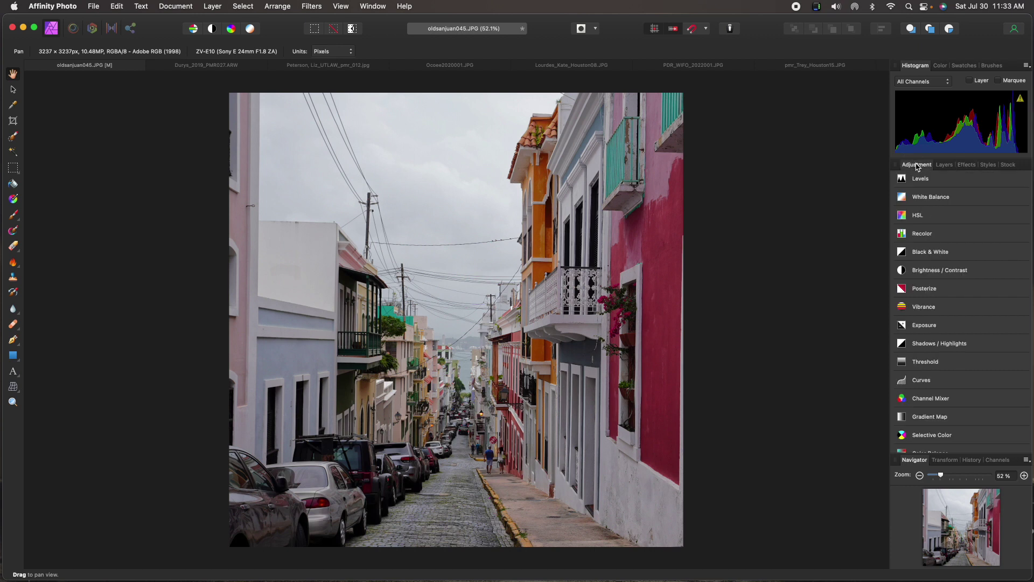
{"action": "scroll", "coordinate": [991, 372], "scroll_direction": "down", "scroll_amount": 5}
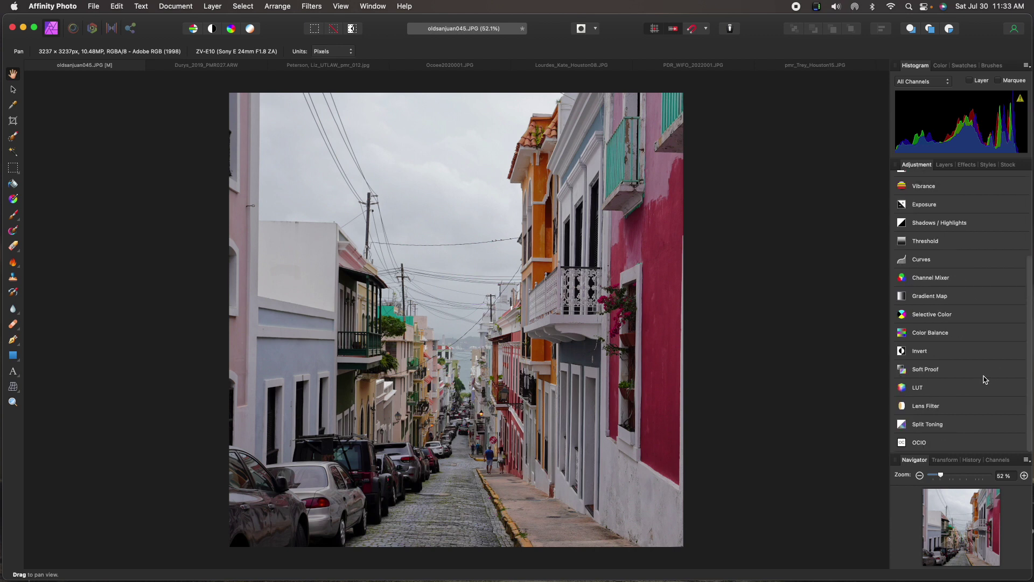
{"action": "scroll", "coordinate": [985, 379], "scroll_direction": "up", "scroll_amount": 5}
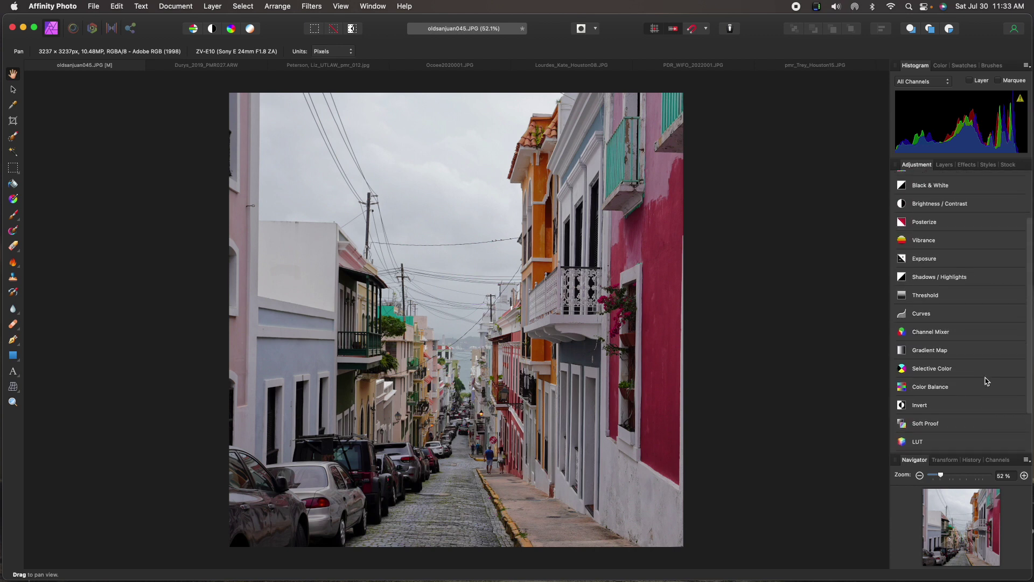
{"action": "scroll", "coordinate": [989, 383], "scroll_direction": "down", "scroll_amount": 4}
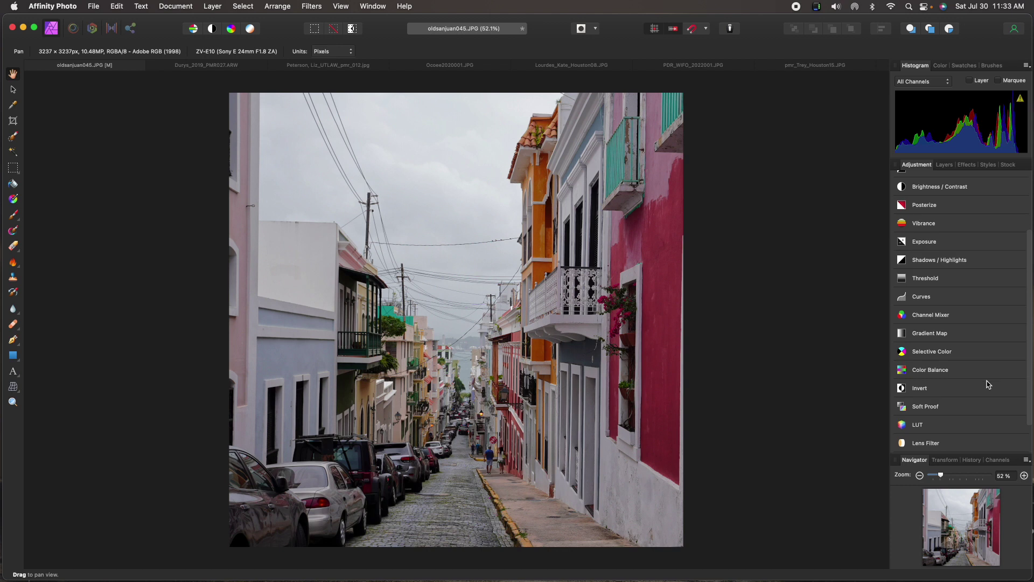
{"action": "scroll", "coordinate": [989, 384], "scroll_direction": "down", "scroll_amount": 1}
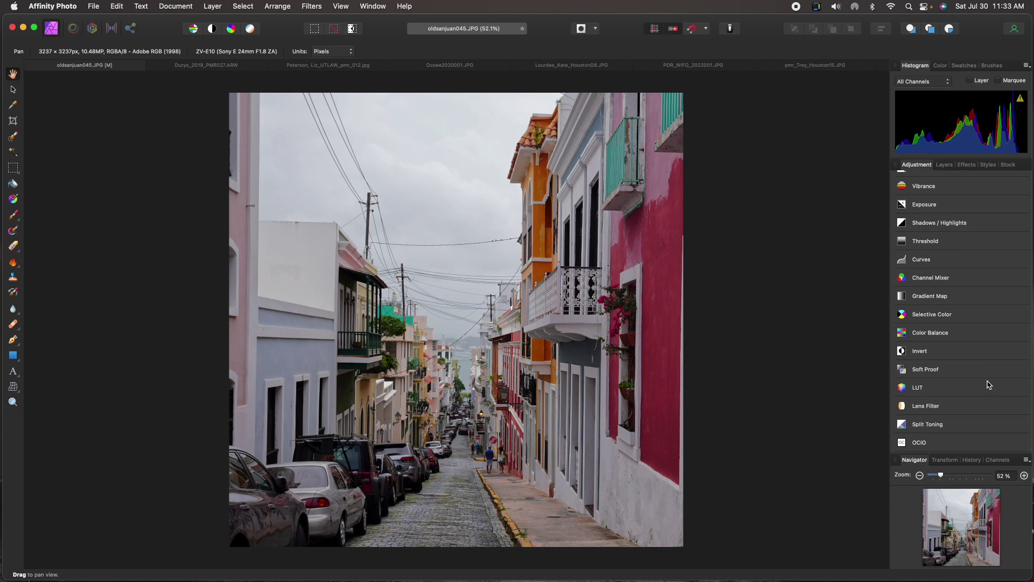
{"action": "scroll", "coordinate": [989, 384], "scroll_direction": "up", "scroll_amount": 5}
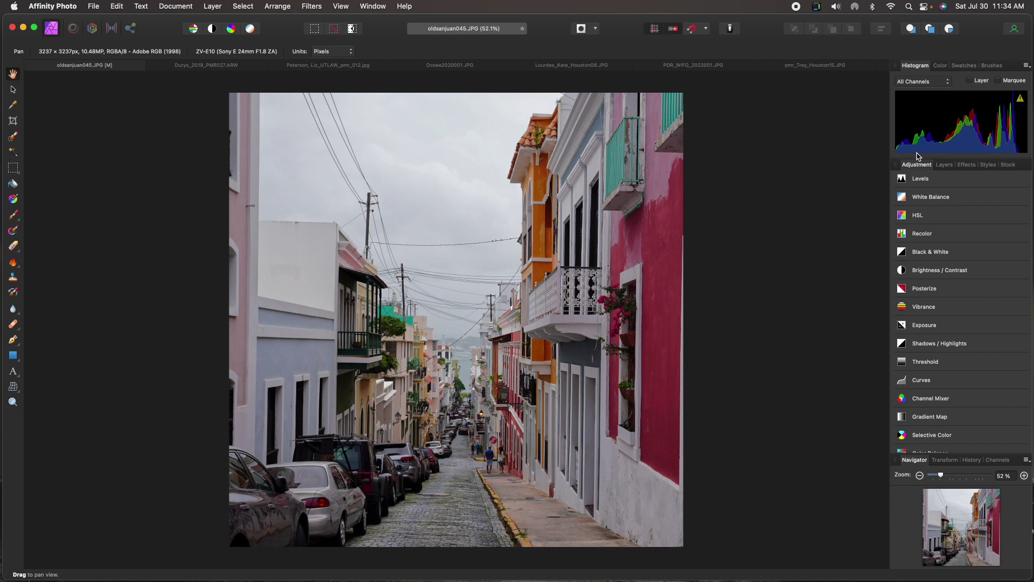
{"action": "left_click", "coordinate": [945, 166]}
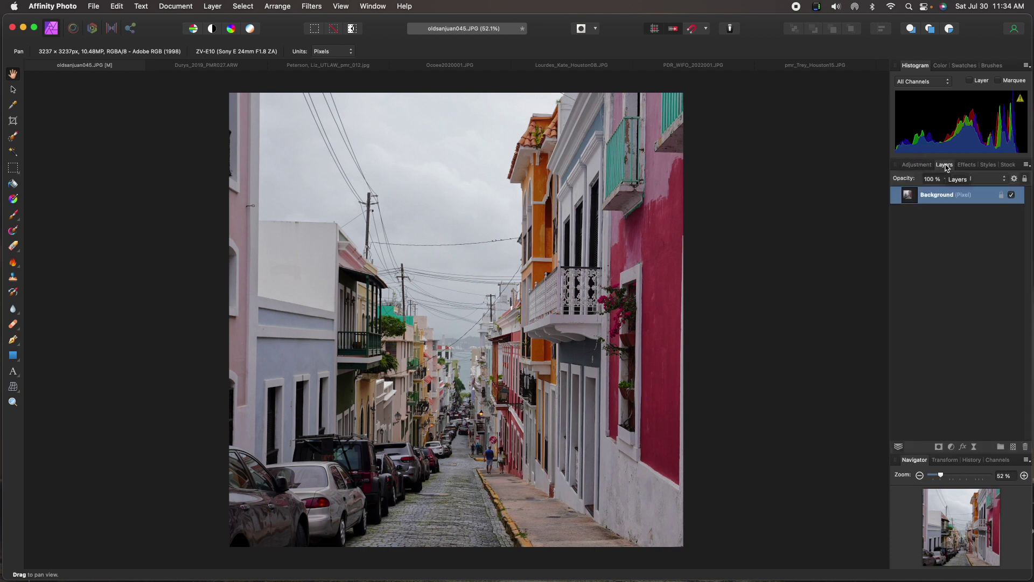
{"action": "left_click", "coordinate": [967, 165]}
{"action": "left_click", "coordinate": [945, 166]}
Save and close the street photo, and develop the RAW portrait of the woman in pink with the default settings.
{"action": "key", "text": "super+s"}
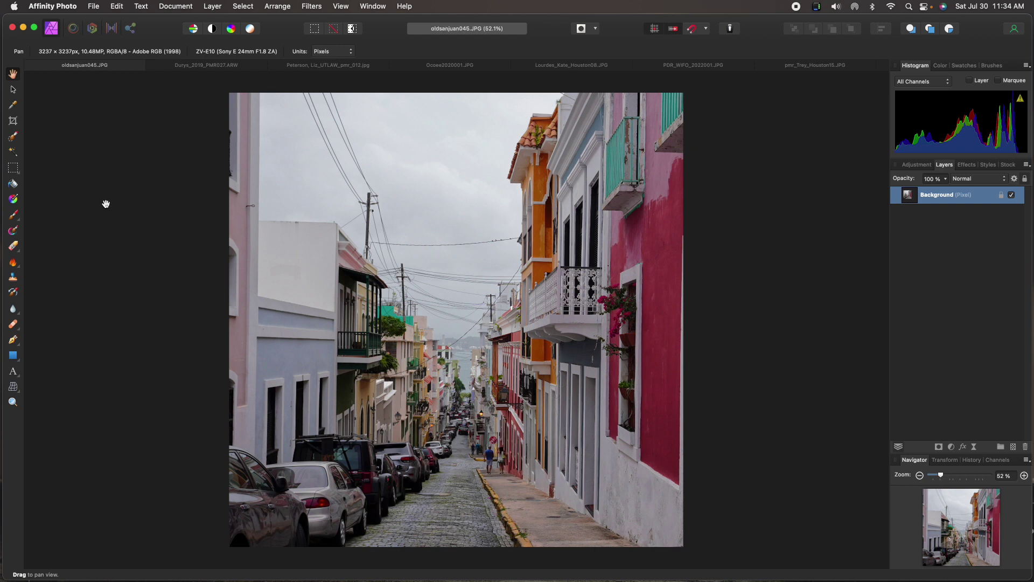
{"action": "key", "text": "super+w"}
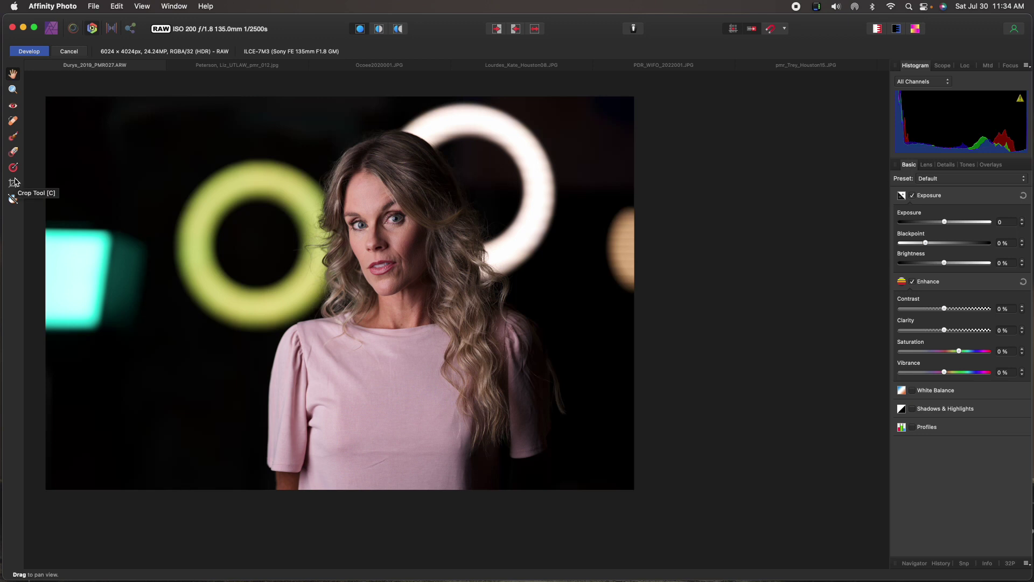
{"action": "left_click", "coordinate": [33, 52]}
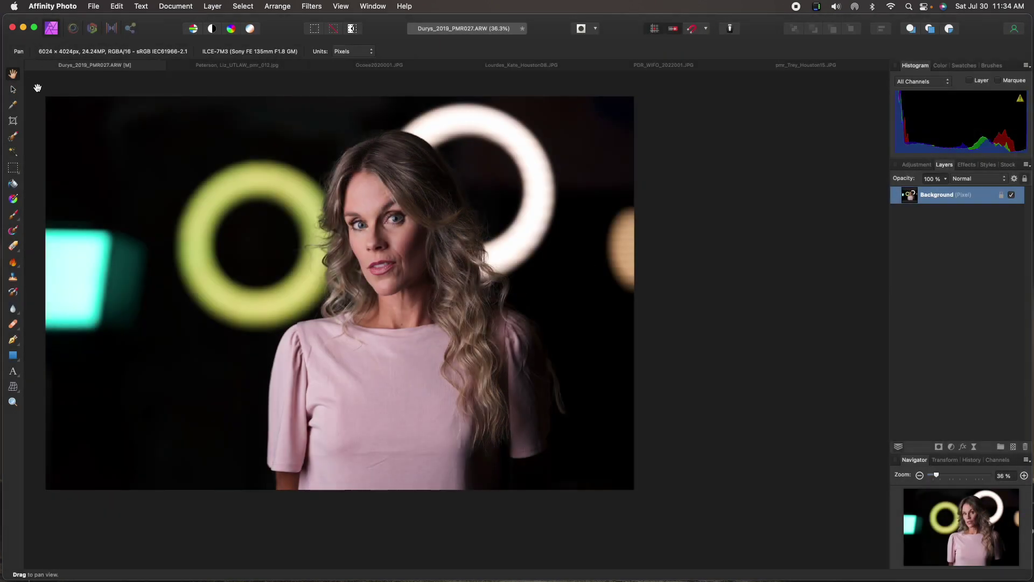
Set up a crop of the portrait of the woman in pink with a custom 16 x 9 ratio.
{"action": "left_click", "coordinate": [13, 120]}
{"action": "left_click", "coordinate": [152, 52]}
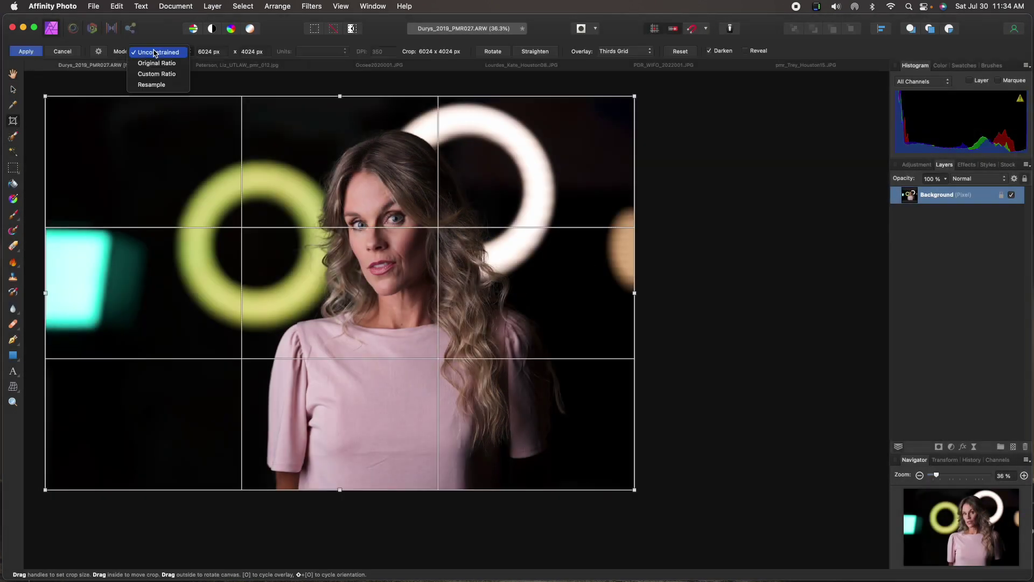
{"action": "left_click", "coordinate": [157, 74]}
{"action": "left_click", "coordinate": [215, 52]}
{"action": "type", "text": "16"}
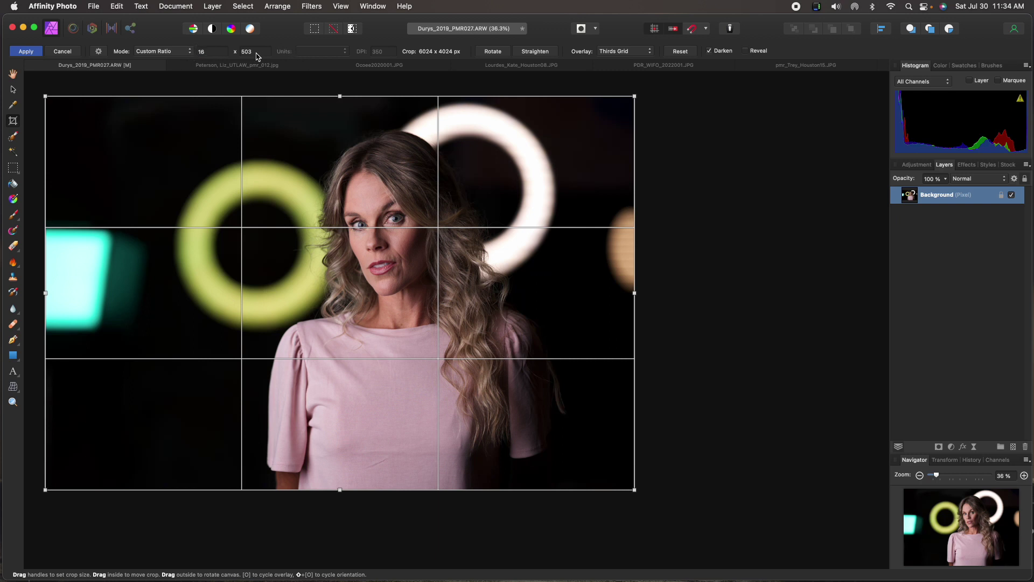
{"action": "key", "text": "Tab"}
{"action": "type", "text": "9"}
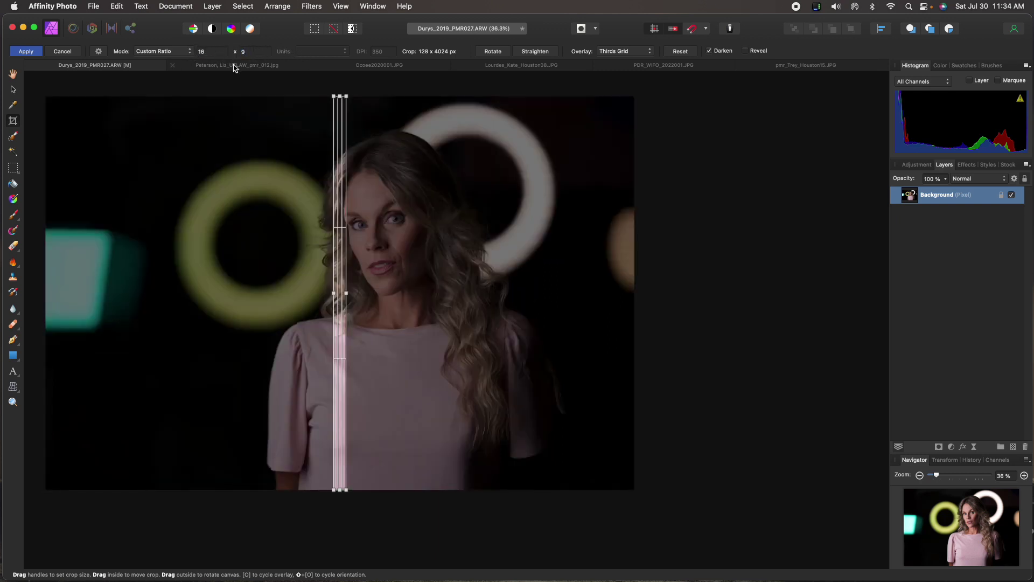
{"action": "key", "text": "Tab"}
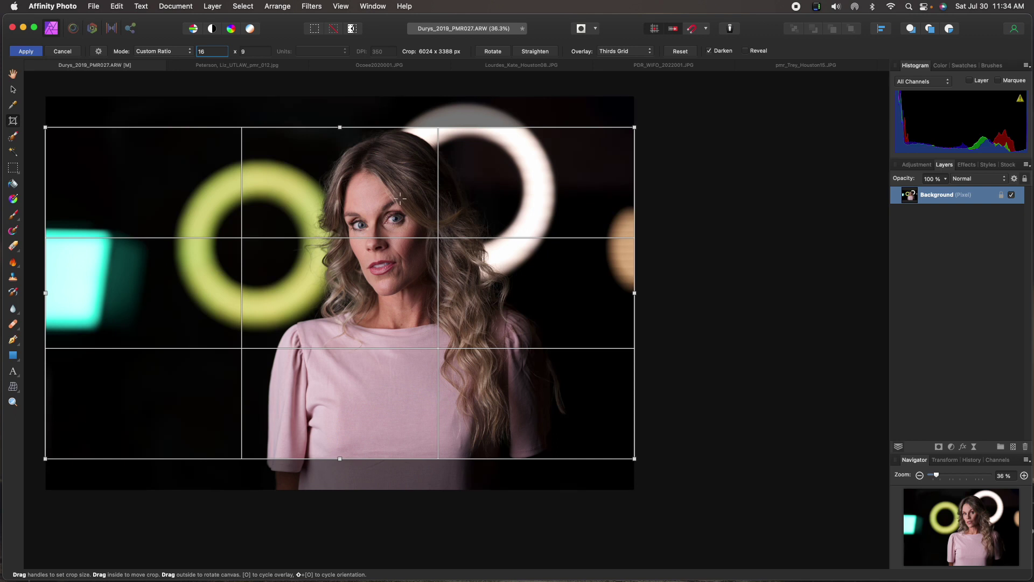
Shrink the crop frame to about 5695 x 3204 px, align it with the photo's upper edge and apply the crop.
{"action": "left_click_drag", "start_coordinate": [385, 302], "coordinate": [389, 307]}
{"action": "left_click", "coordinate": [387, 307]}
{"action": "left_click_drag", "start_coordinate": [635, 458], "coordinate": [602, 443]}
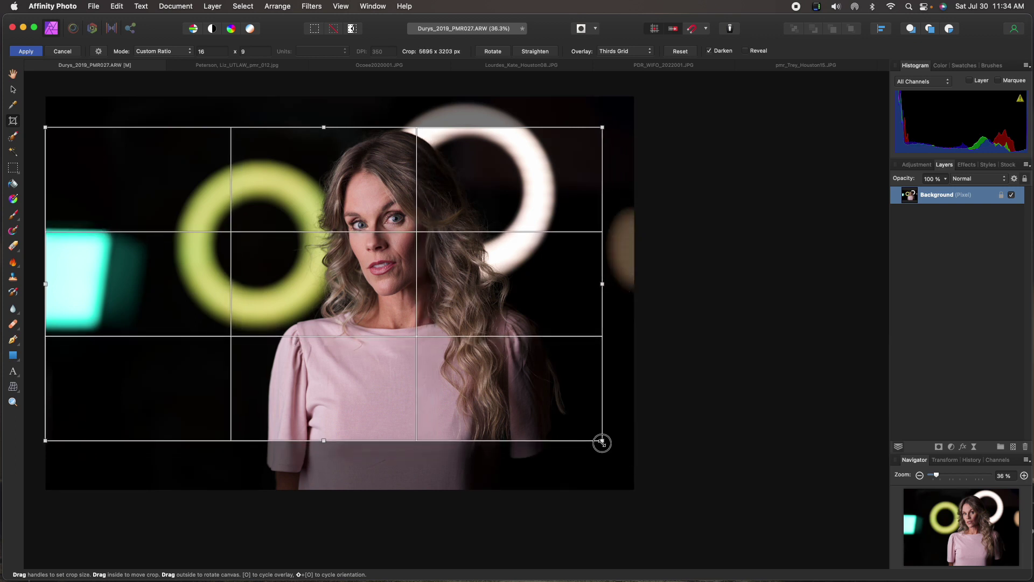
{"action": "left_click_drag", "start_coordinate": [383, 339], "coordinate": [385, 308]}
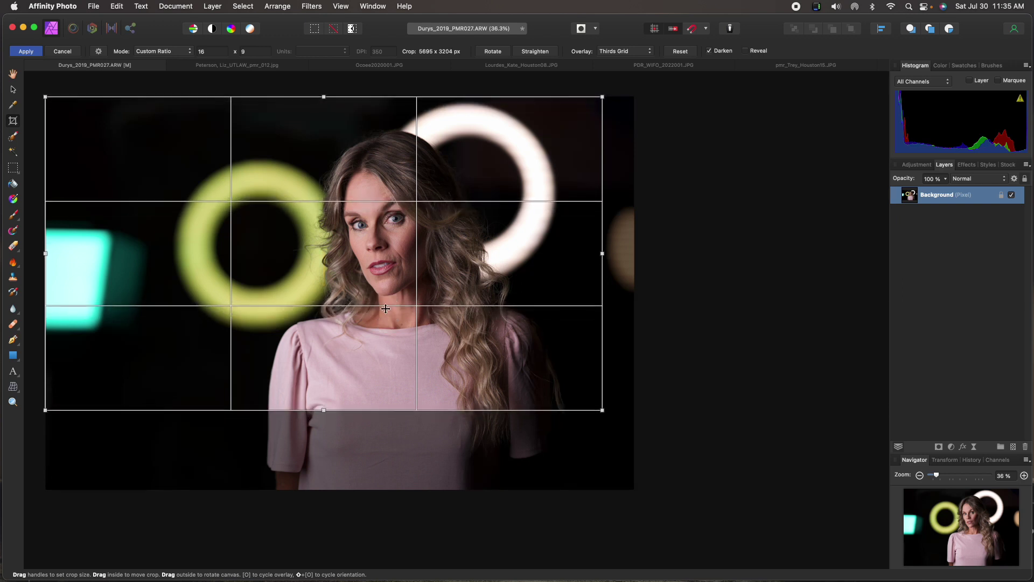
{"action": "key", "text": "Return"}
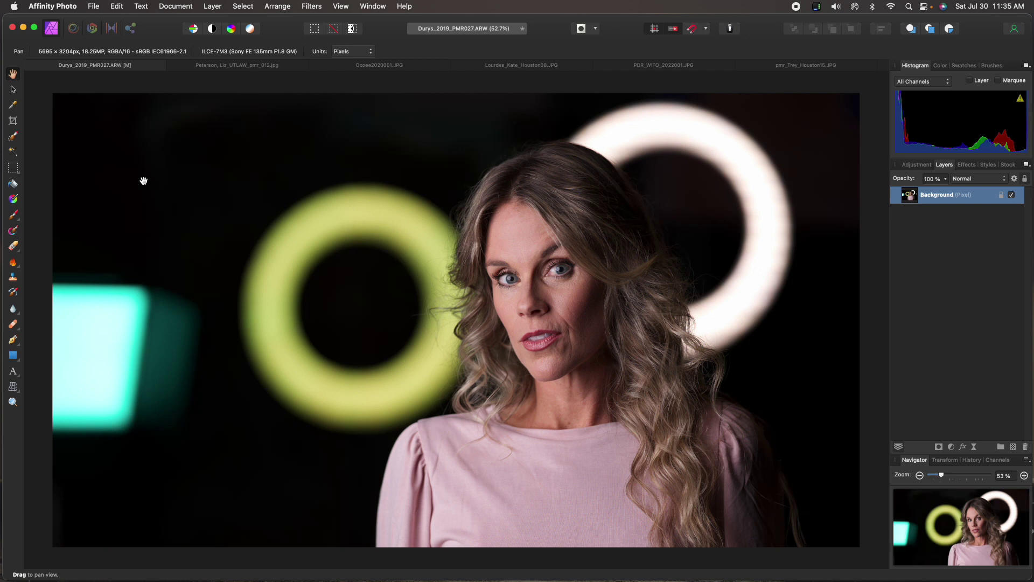
Develop the cropped portrait with highlights -31%, contrast 5%, clarity 10% and saturation 9%, checking the face up close.
{"action": "left_click", "coordinate": [90, 31]}
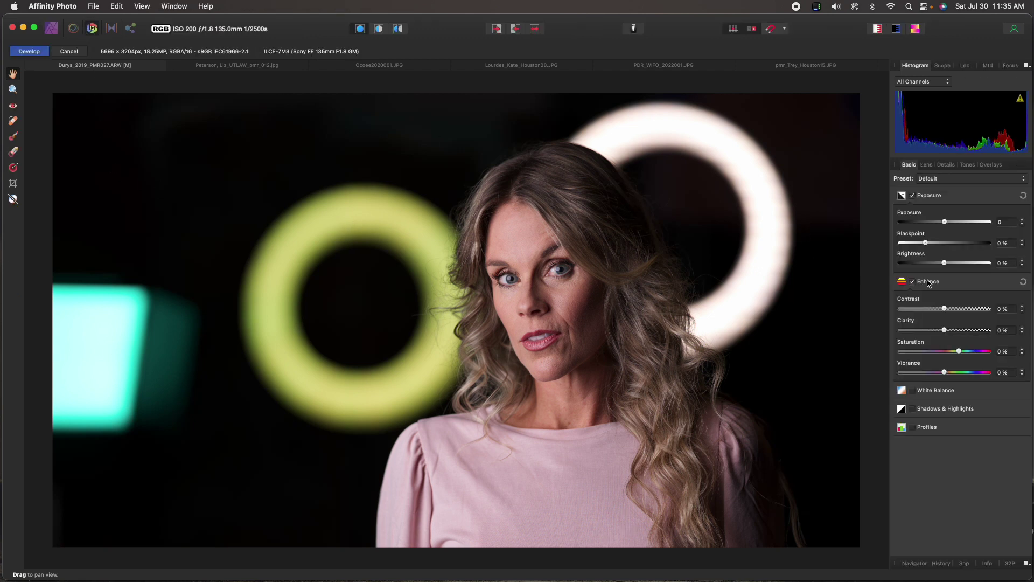
{"action": "left_click", "coordinate": [912, 409]}
{"action": "left_click_drag", "start_coordinate": [944, 456], "coordinate": [932, 456]}
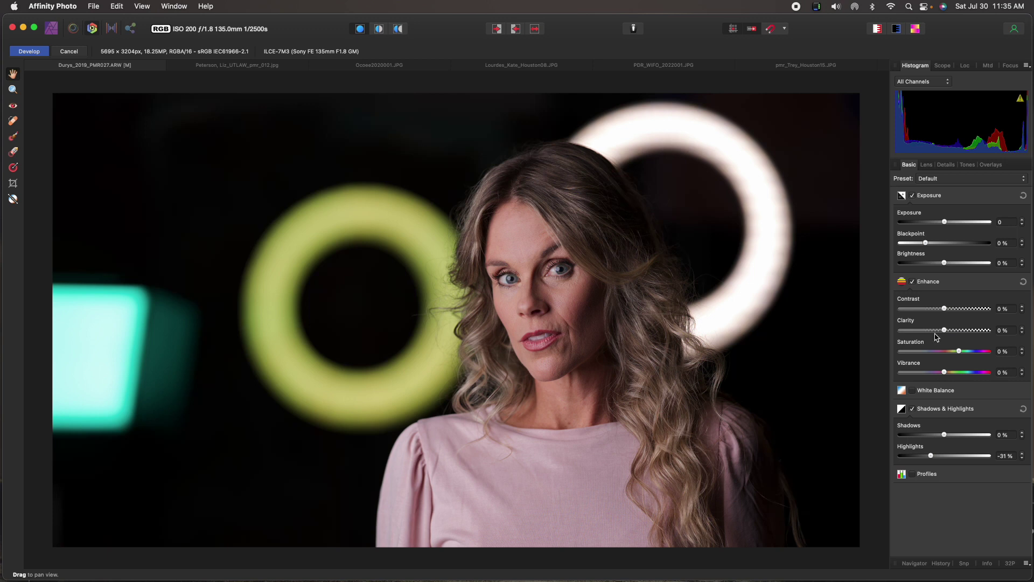
{"action": "left_click_drag", "start_coordinate": [945, 309], "coordinate": [949, 330]}
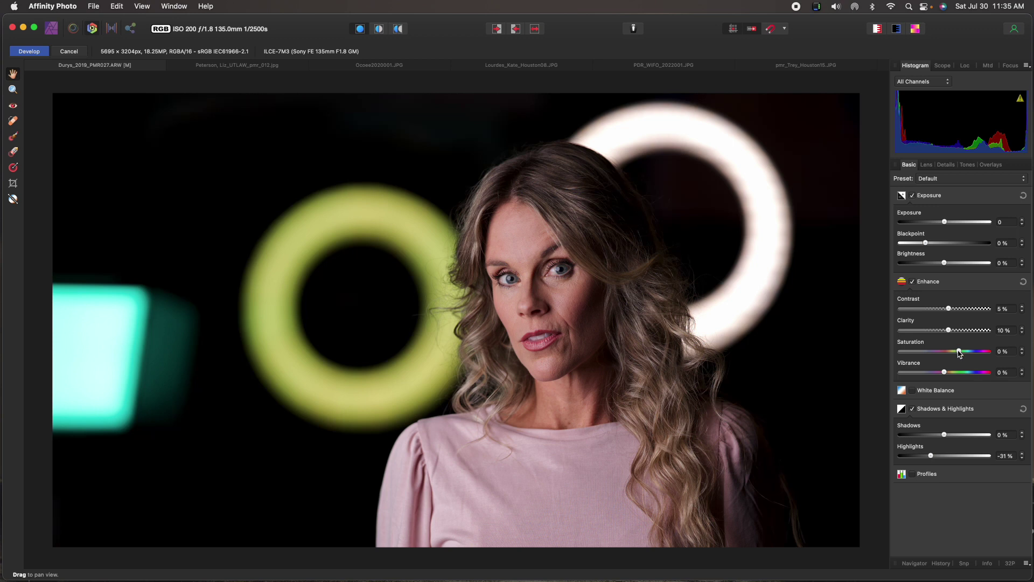
{"action": "left_click_drag", "start_coordinate": [959, 353], "coordinate": [966, 353]}
{"action": "key", "text": "super+equal"}
{"action": "key", "text": "super+equal"}
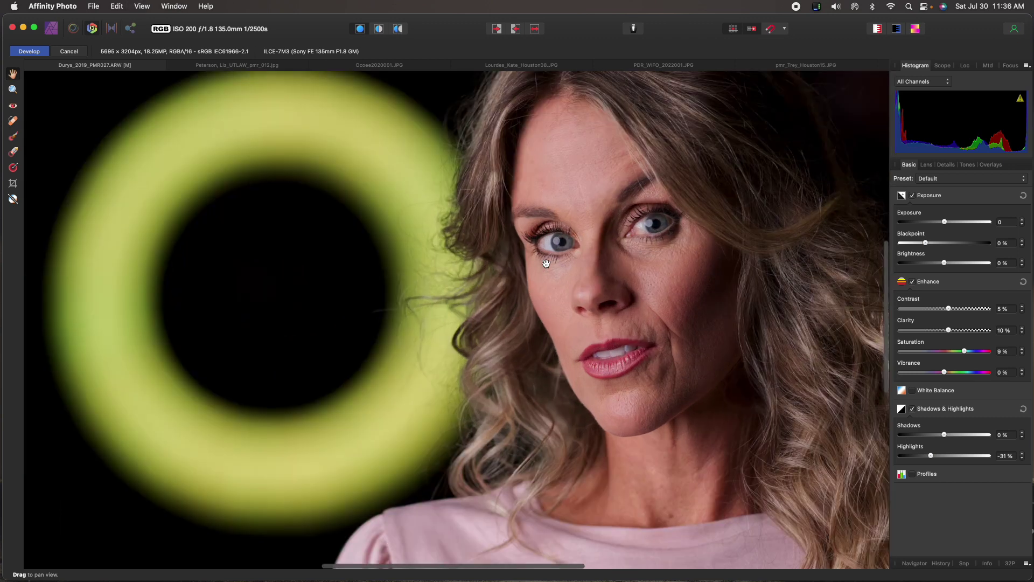
{"action": "key", "text": "super+equal"}
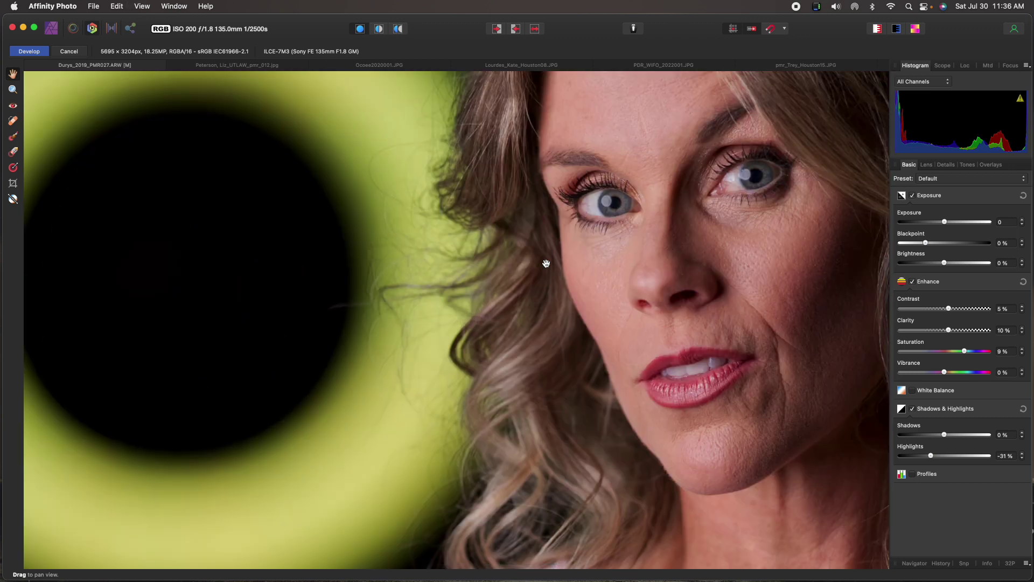
{"action": "left_click_drag", "start_coordinate": [787, 248], "coordinate": [554, 300]}
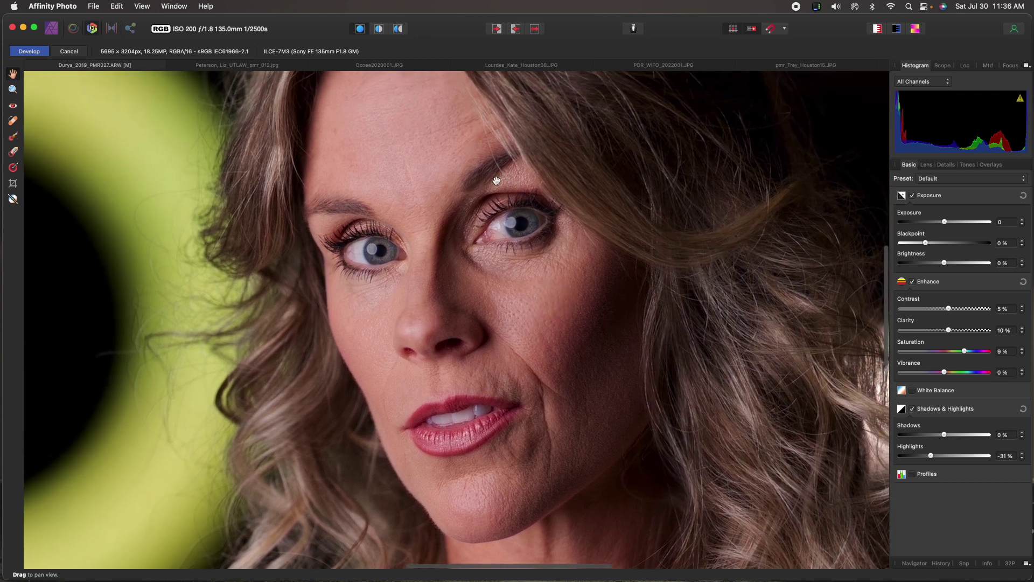
{"action": "left_click", "coordinate": [29, 51]}
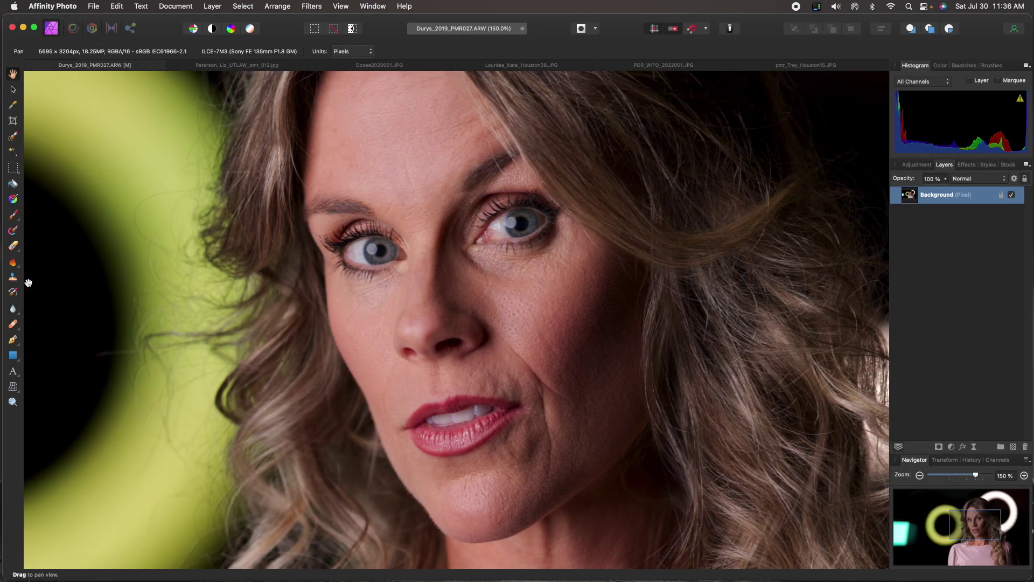
Retouch the skin around the woman's raised eyebrow with the 7.7 px Healing Brush, sampling nearby skin as the source.
{"action": "left_click", "coordinate": [13, 325]}
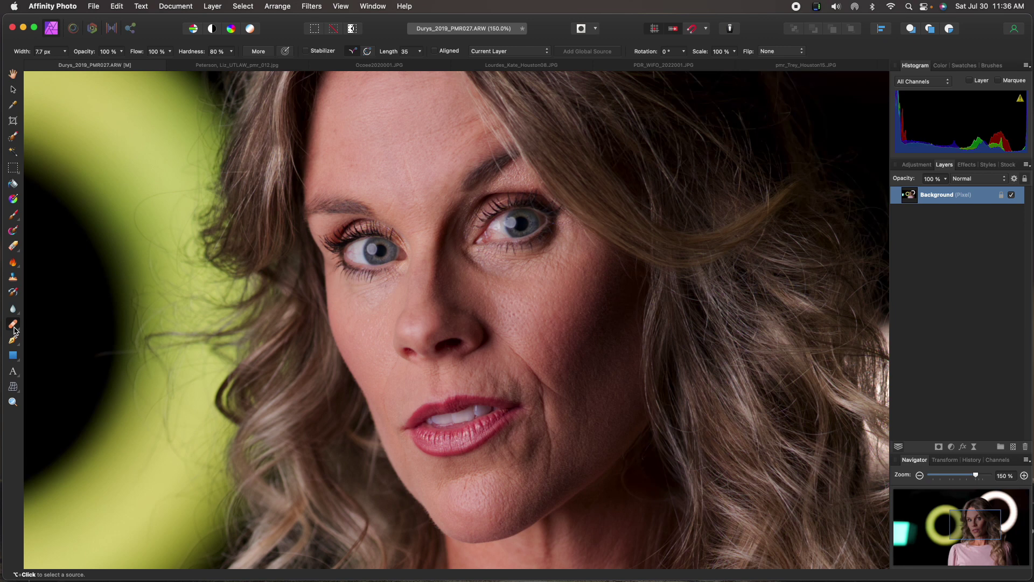
{"action": "left_click", "coordinate": [15, 325]}
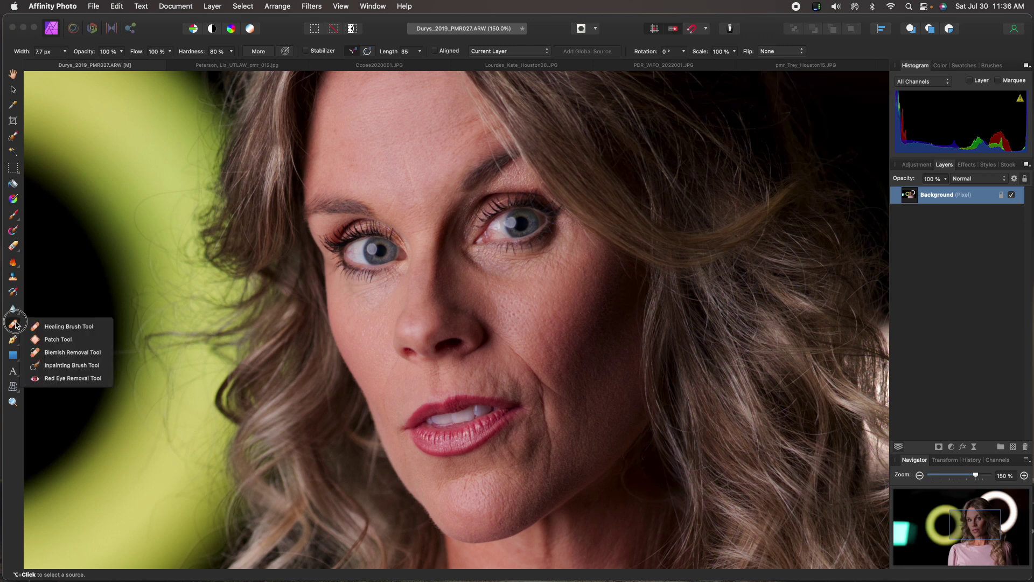
{"action": "mouse_move", "coordinate": [16, 325]}
{"action": "left_mouse_down"}
{"action": "mouse_move", "coordinate": [48, 326]}
{"action": "mouse_move", "coordinate": [70, 352]}
{"action": "mouse_move", "coordinate": [73, 326]}
{"action": "mouse_move", "coordinate": [69, 357]}
{"action": "mouse_move", "coordinate": [74, 321]}
{"action": "left_mouse_up"}
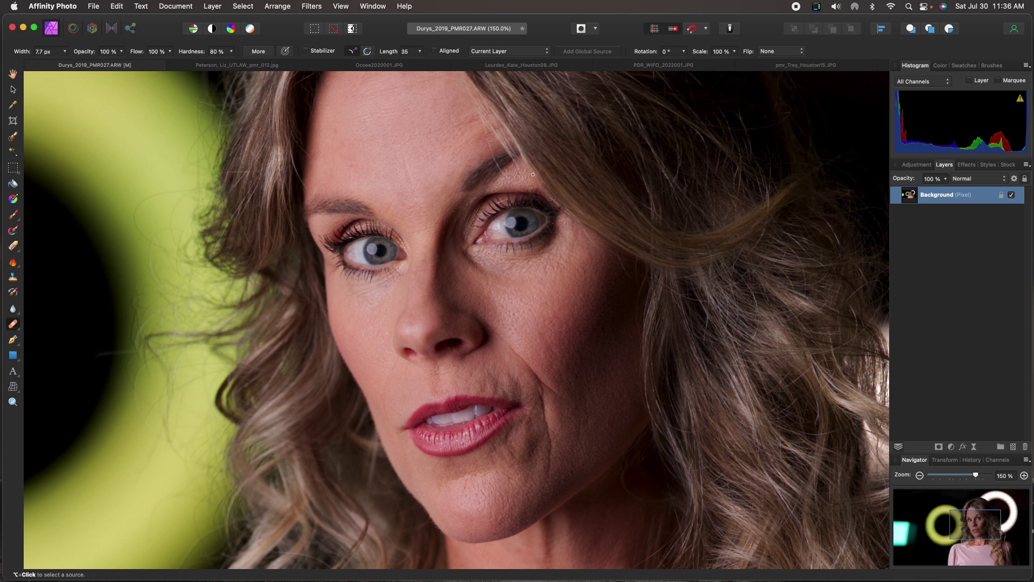
{"action": "left_click", "coordinate": [498, 164]}
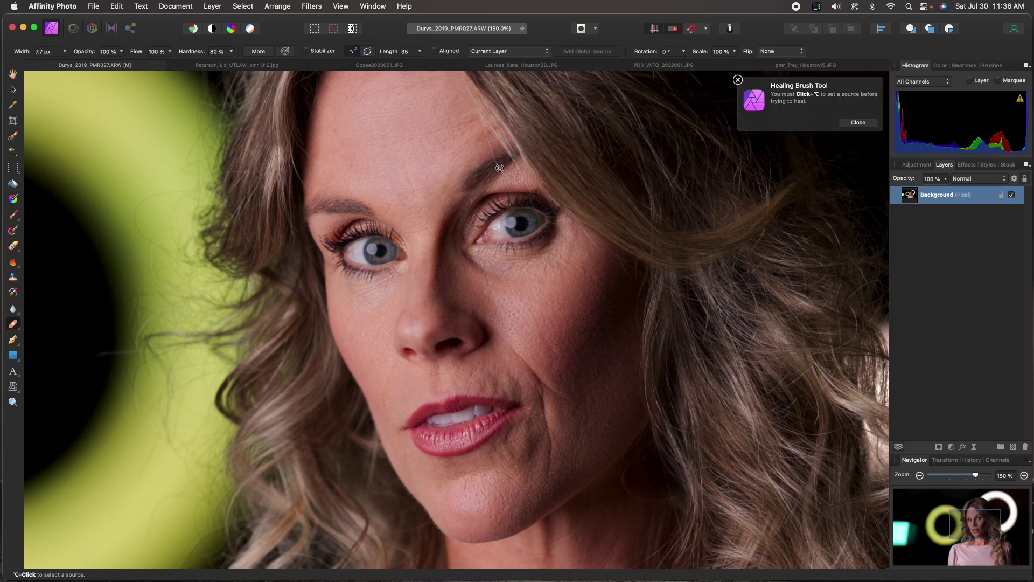
{"action": "left_click", "coordinate": [857, 123]}
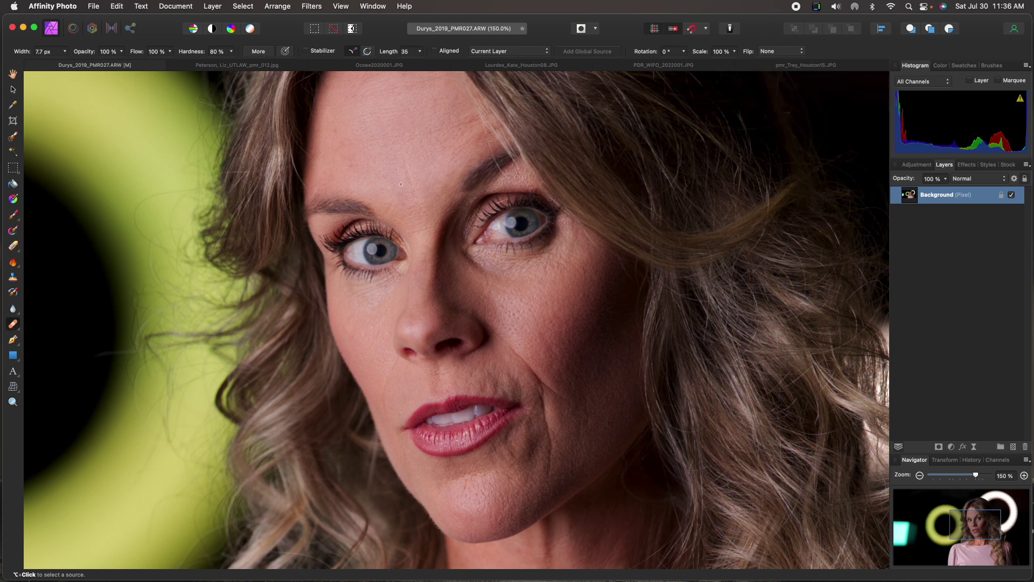
{"action": "left_click", "coordinate": [487, 146], "text": "alt"}
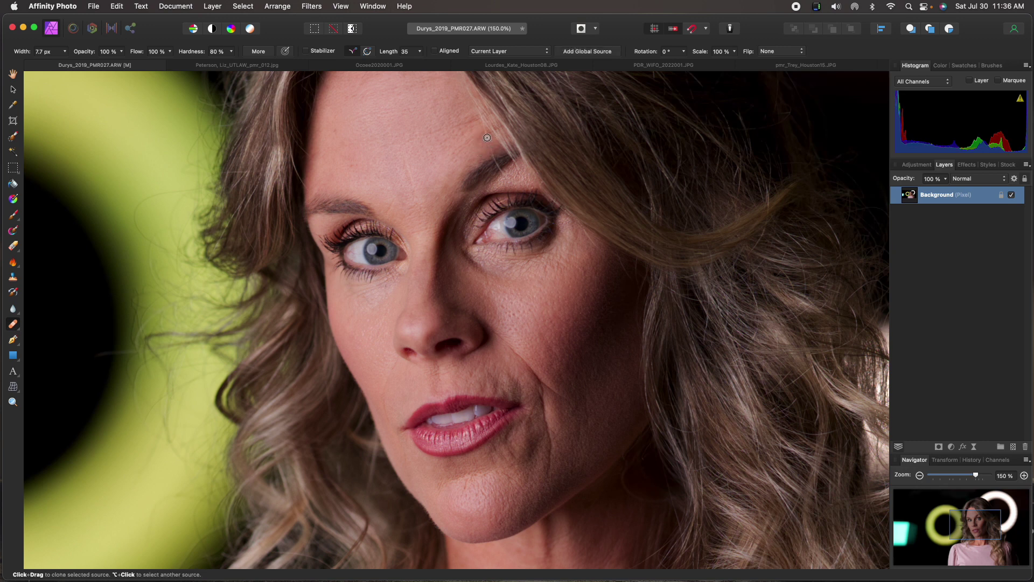
{"action": "left_click", "coordinate": [490, 170], "text": "alt"}
{"action": "left_click", "coordinate": [501, 174], "text": "alt"}
{"action": "key", "text": "super+1"}
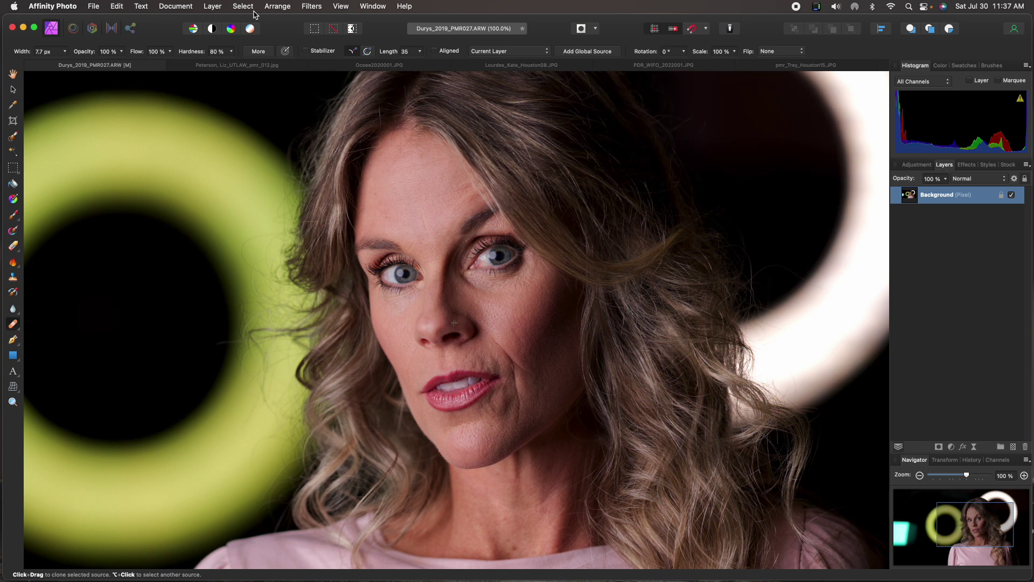
{"action": "key", "text": "super+minus"}
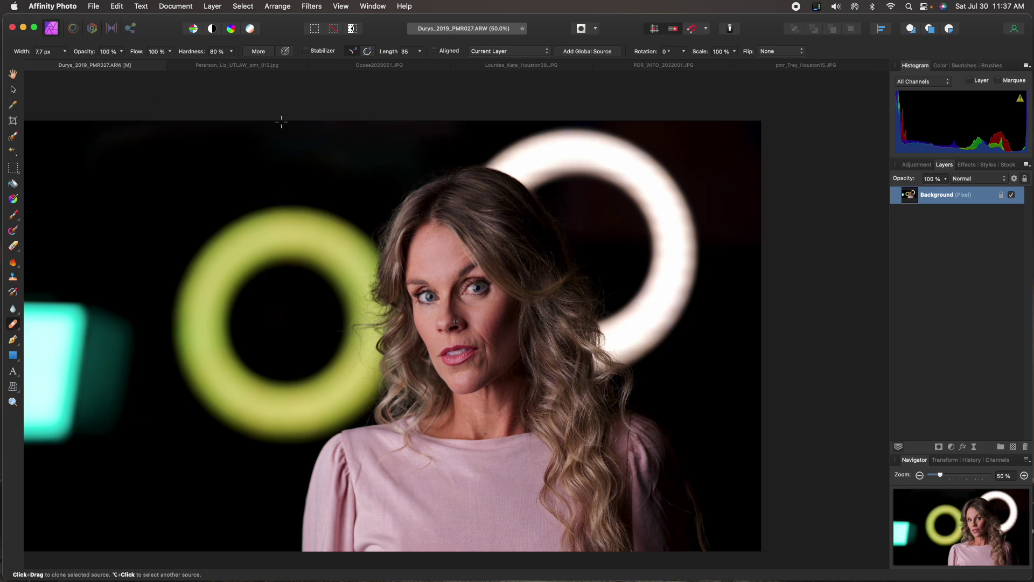
{"action": "key", "text": "super+s"}
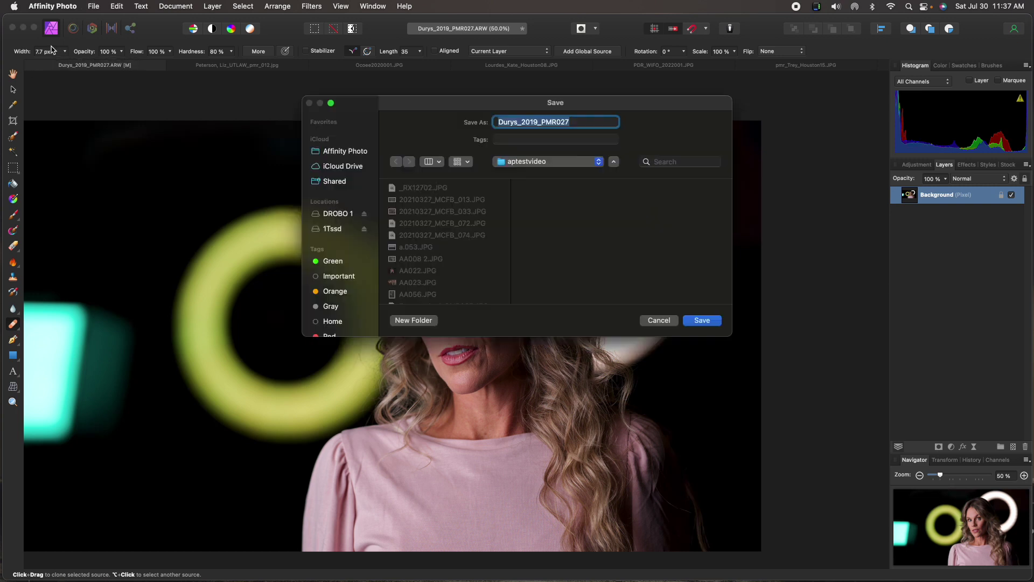
{"action": "left_click", "coordinate": [658, 320]}
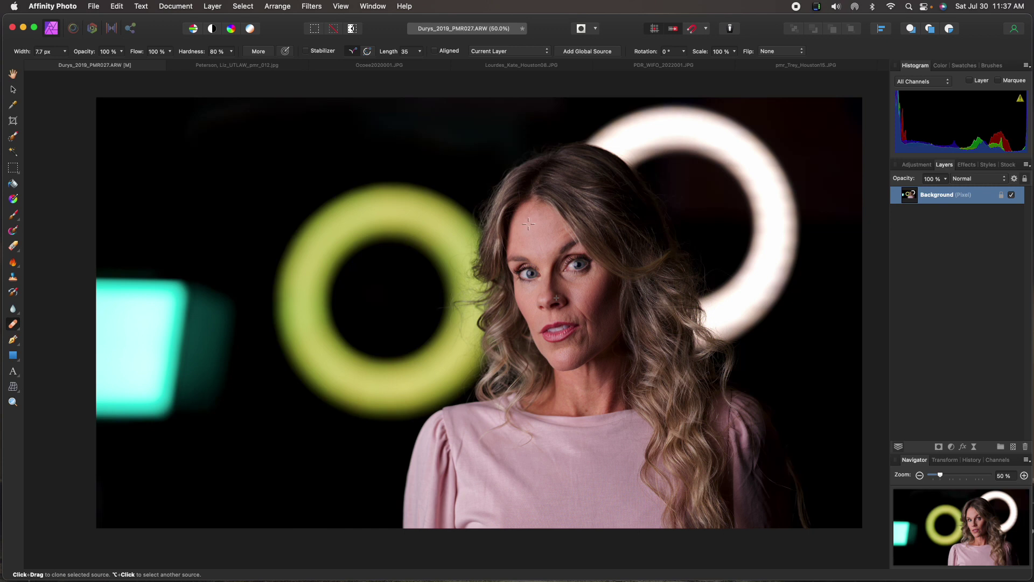
Burn the midtones of the woman's pink top with a soft Burn Brush about 1545 px wide at 60% opacity.
{"action": "left_click", "coordinate": [13, 262]}
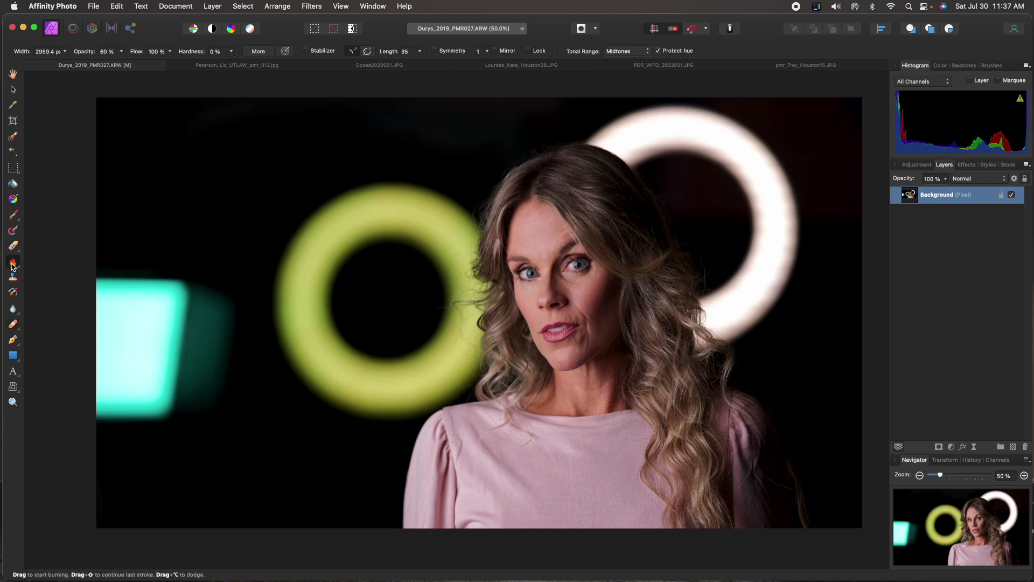
{"action": "key", "text": "bracketleft"}
{"action": "key", "text": "bracketleft"}
{"action": "key", "text": "bracketleft"}
{"action": "key", "text": "bracketleft"}
{"action": "key", "text": "bracketleft"}
{"action": "key", "text": "bracketleft"}
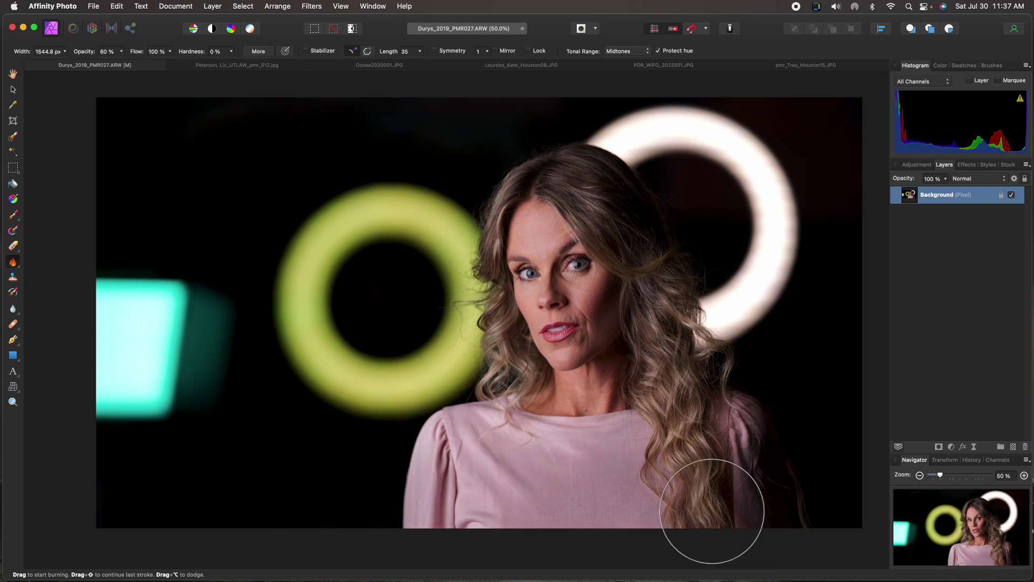
{"action": "mouse_move", "coordinate": [403, 468]}
{"action": "left_mouse_down"}
{"action": "mouse_move", "coordinate": [501, 441]}
{"action": "mouse_move", "coordinate": [613, 459]}
{"action": "mouse_move", "coordinate": [777, 421]}
{"action": "mouse_move", "coordinate": [534, 467]}
{"action": "mouse_move", "coordinate": [428, 461]}
{"action": "mouse_move", "coordinate": [468, 444]}
{"action": "mouse_move", "coordinate": [458, 426]}
{"action": "mouse_move", "coordinate": [404, 502]}
{"action": "mouse_move", "coordinate": [488, 528]}
{"action": "mouse_move", "coordinate": [762, 507]}
{"action": "mouse_move", "coordinate": [544, 537]}
{"action": "mouse_move", "coordinate": [324, 541]}
{"action": "left_mouse_up"}
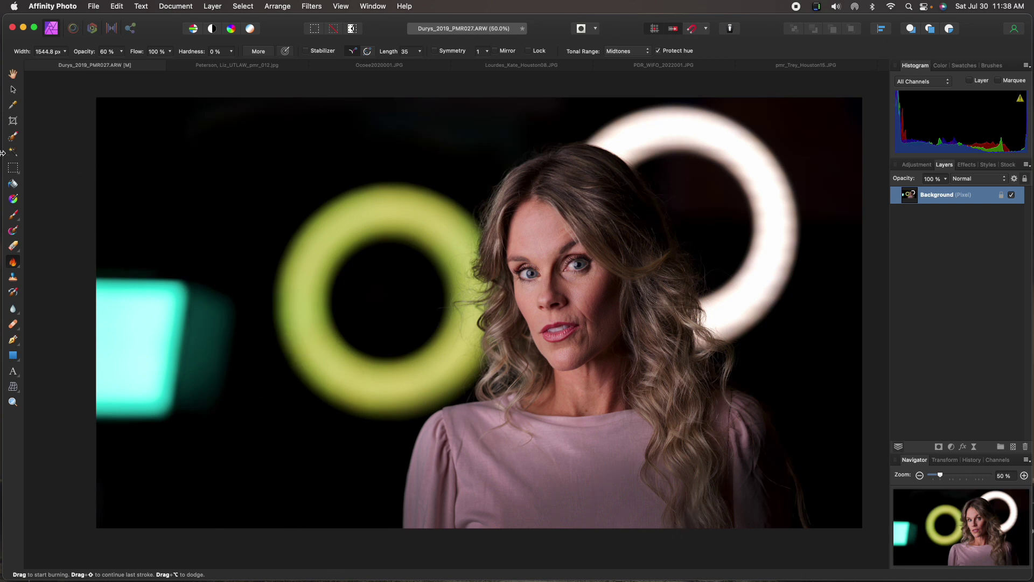
Save the retouched portrait in the aptestvideo folder under its suggested name and close it.
{"action": "key", "text": "super+s"}
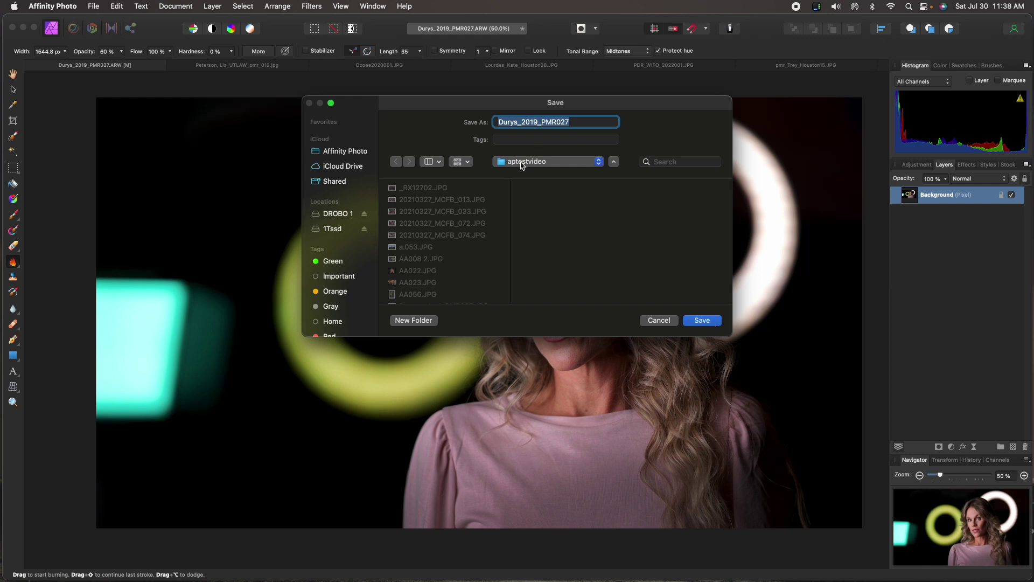
{"action": "left_click", "coordinate": [700, 321]}
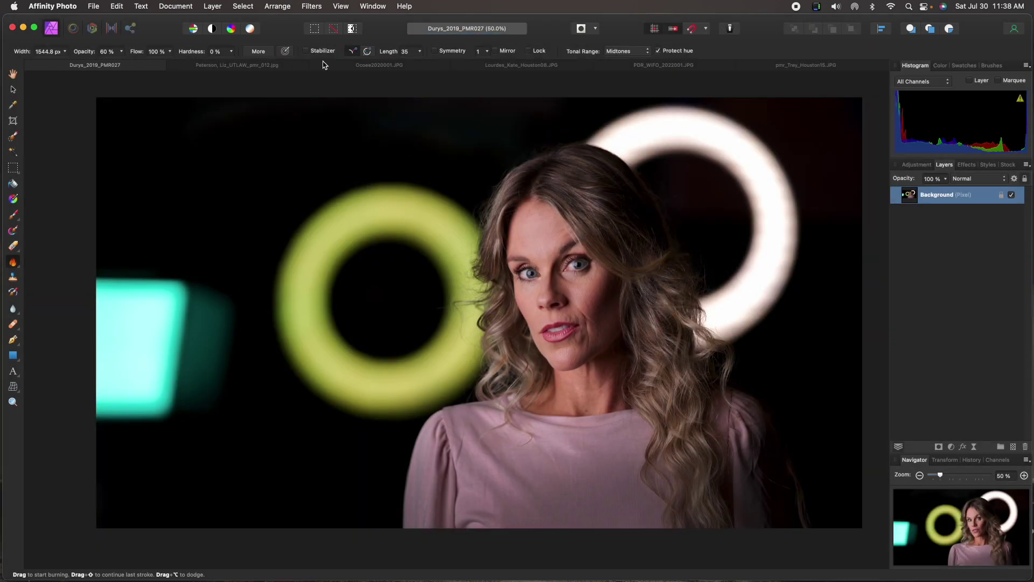
{"action": "key", "text": "super+w"}
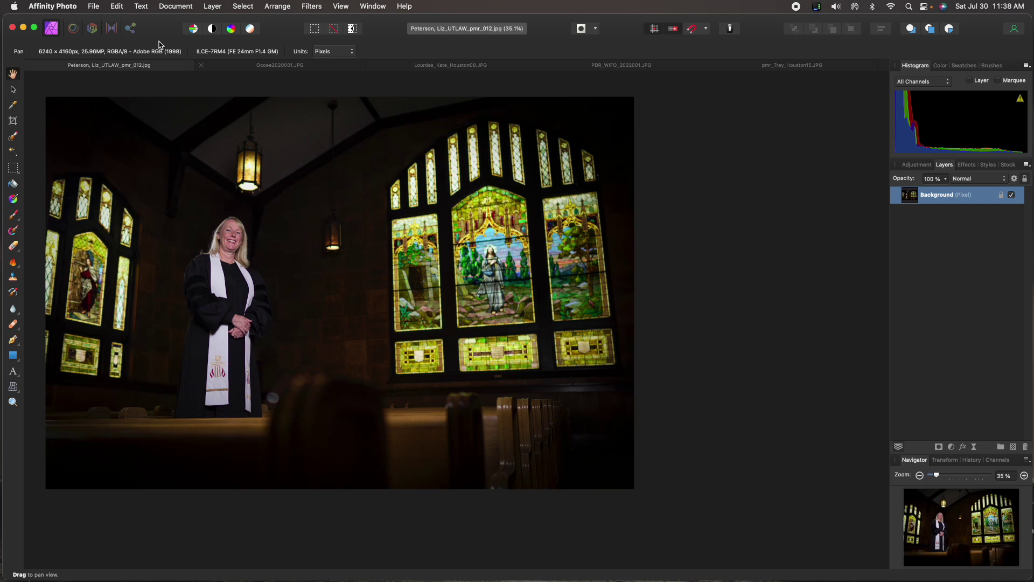
Develop the photo of the robed woman in the church with shadows at 4% and slightly reduced highlights.
{"action": "left_click", "coordinate": [93, 29]}
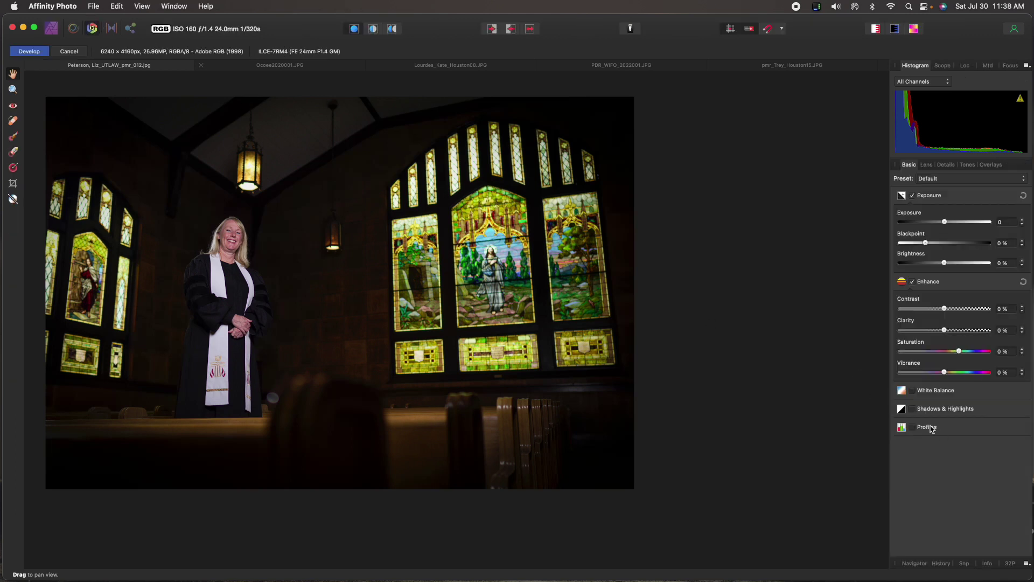
{"action": "left_click", "coordinate": [912, 408]}
{"action": "left_click", "coordinate": [943, 437]}
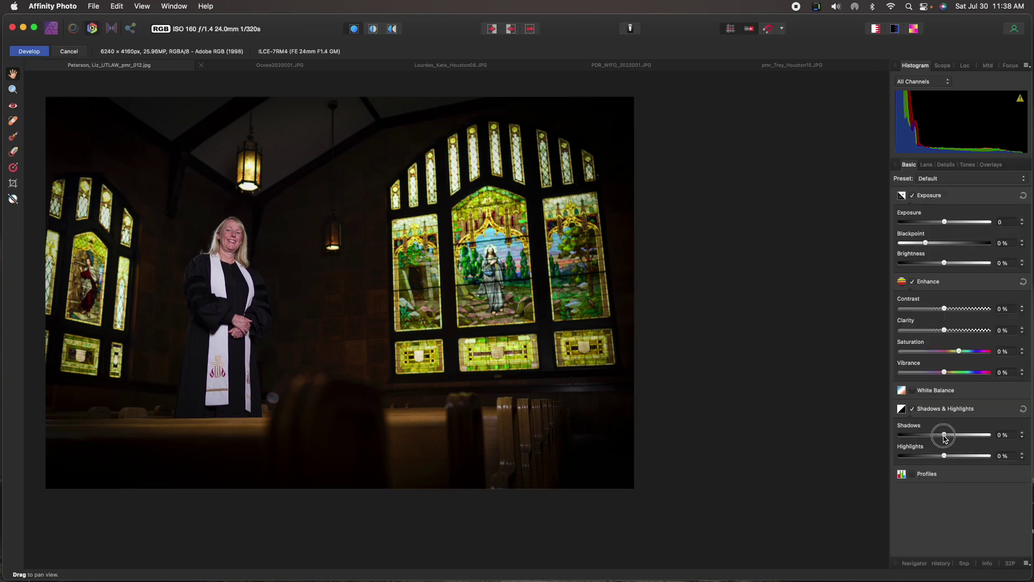
{"action": "left_click_drag", "start_coordinate": [944, 436], "coordinate": [947, 437]}
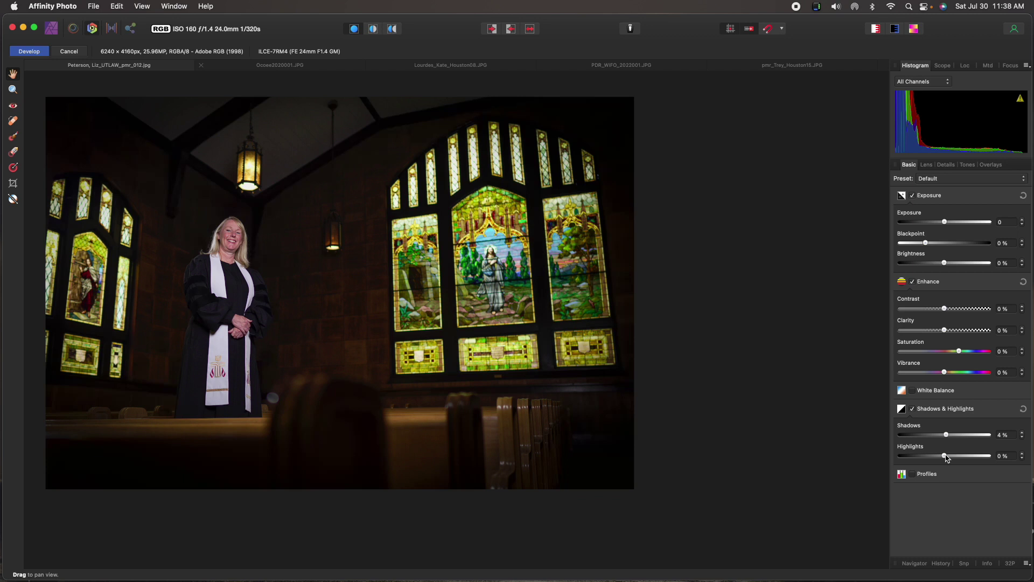
{"action": "mouse_move", "coordinate": [944, 457]}
{"action": "left_mouse_down"}
{"action": "mouse_move", "coordinate": [932, 457]}
{"action": "mouse_move", "coordinate": [962, 455]}
{"action": "mouse_move", "coordinate": [939, 455]}
{"action": "left_mouse_up"}
{"action": "left_click", "coordinate": [30, 51]}
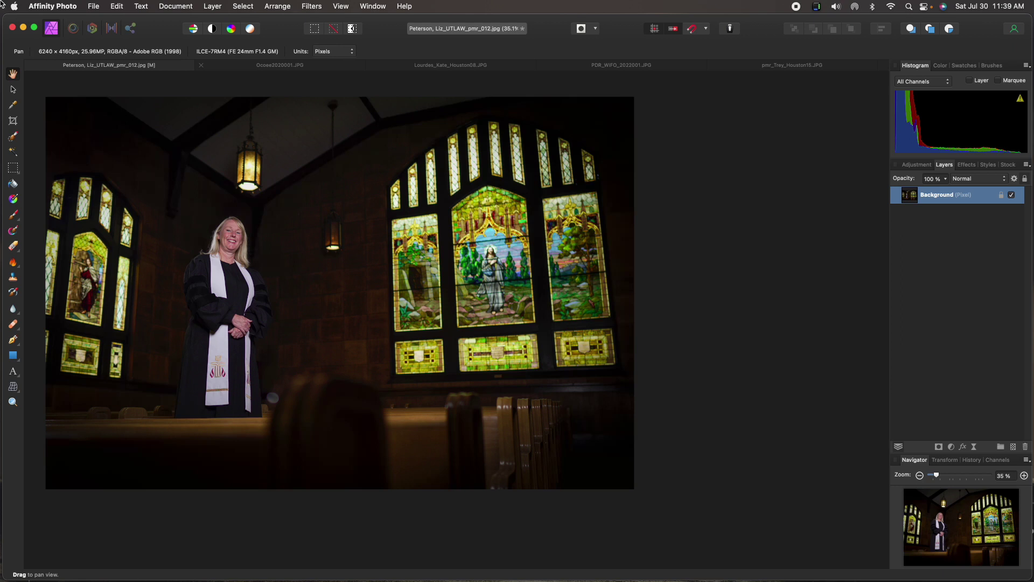
Crop the church photo to a 16:9 ratio trimming its upper and lower edges, and save and close it.
{"action": "left_click", "coordinate": [13, 121]}
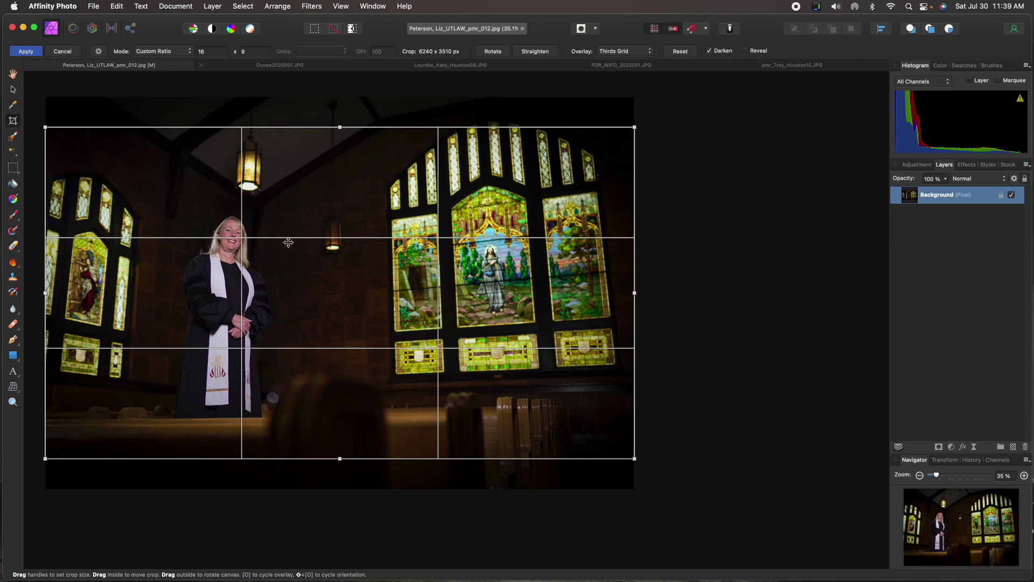
{"action": "left_click_drag", "start_coordinate": [305, 266], "coordinate": [296, 247]}
{"action": "key", "text": "Return"}
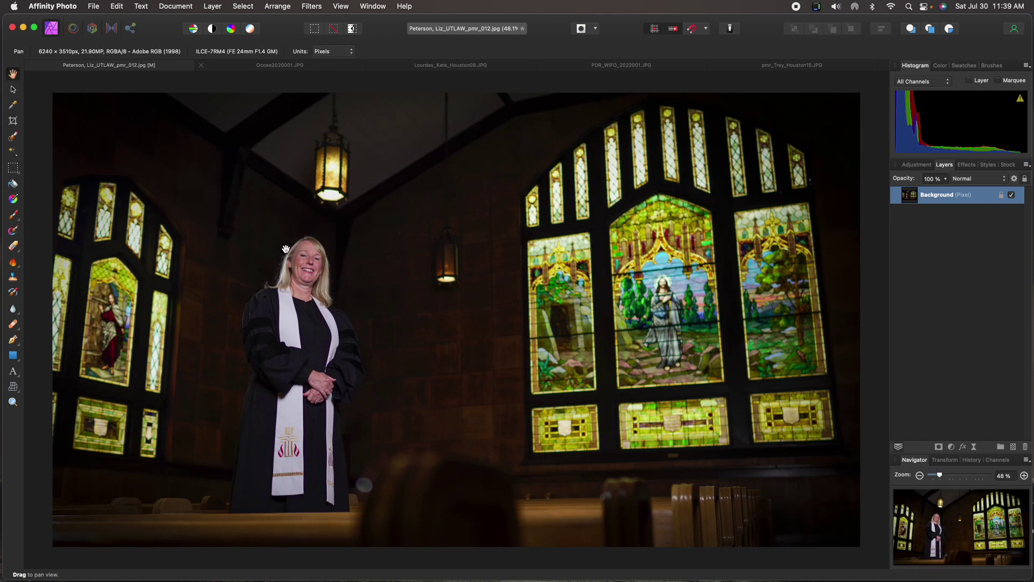
{"action": "key", "text": "super+s"}
{"action": "key", "text": "super+w"}
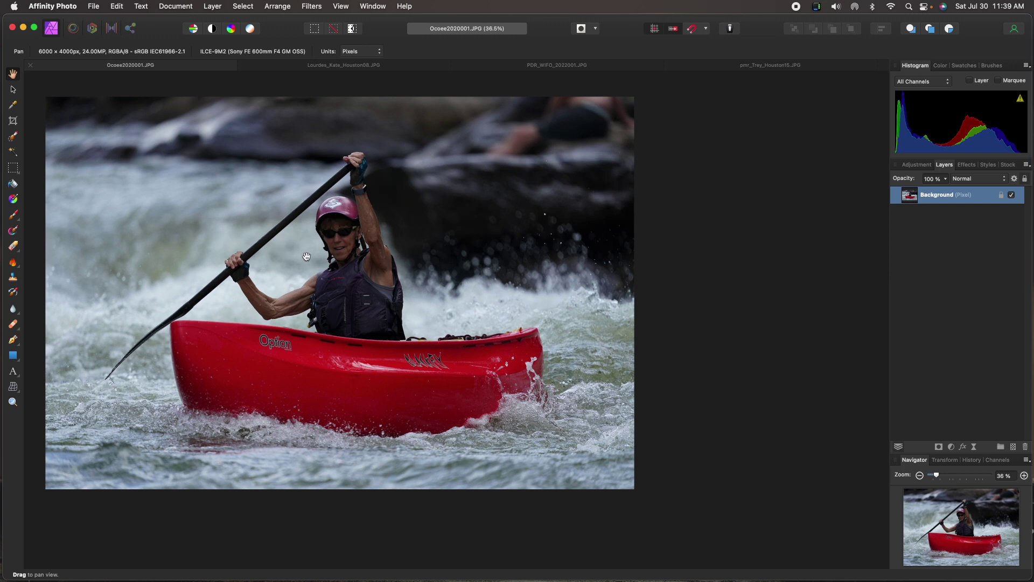
Crop the whitewater canoe photo to a 16:9 ratio, keeping the full width with the paddler and red canoe in frame.
{"action": "left_click", "coordinate": [14, 120]}
{"action": "left_click_drag", "start_coordinate": [381, 237], "coordinate": [382, 243]}
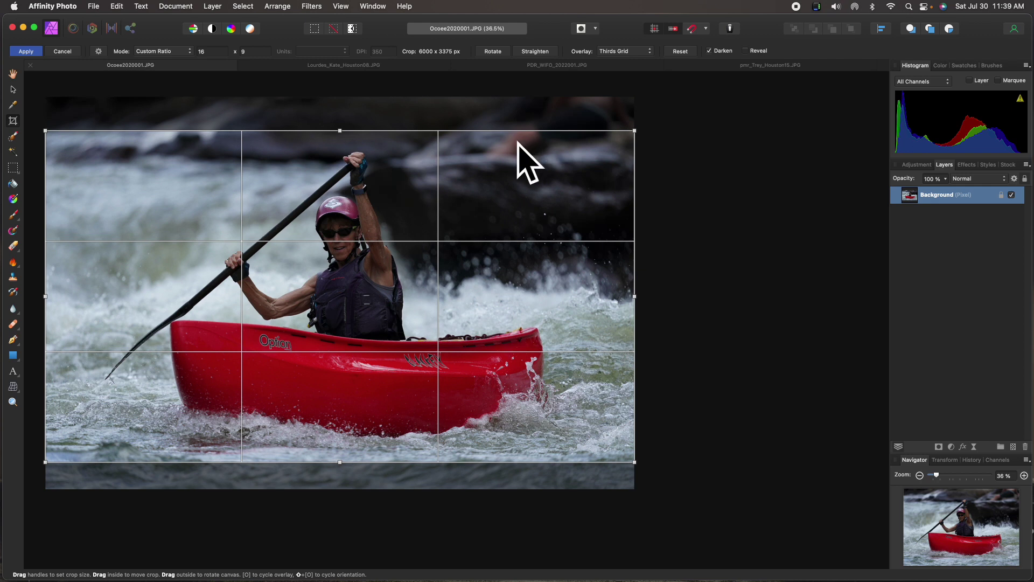
{"action": "key", "text": "Return"}
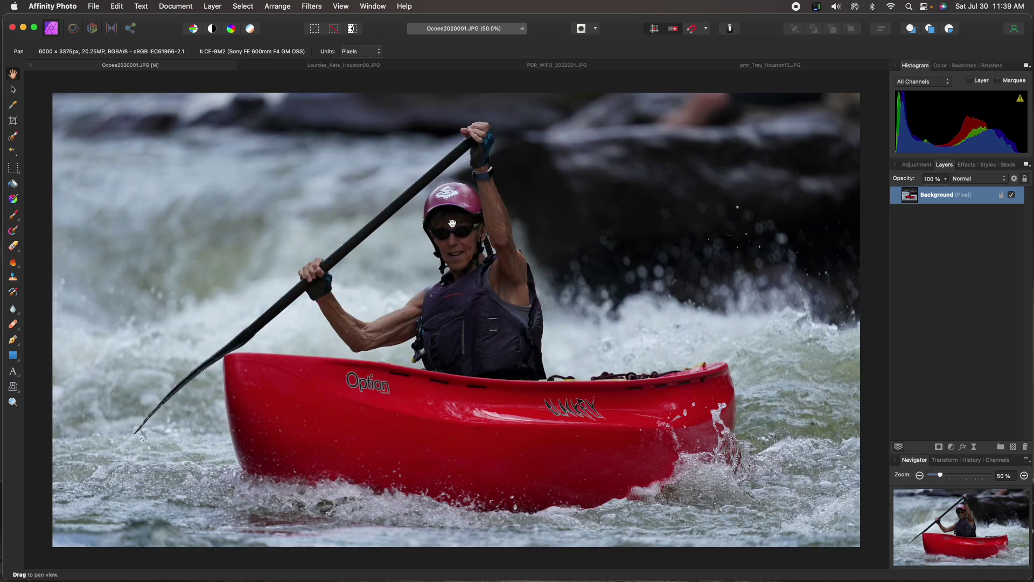
Dodge the midtones of the canoeist's face, raised arm and life vest with a soft brush reduced to 685.4 and 582.6 px at 60% opacity.
{"action": "left_click_drag", "start_coordinate": [13, 262], "coordinate": [65, 265]}
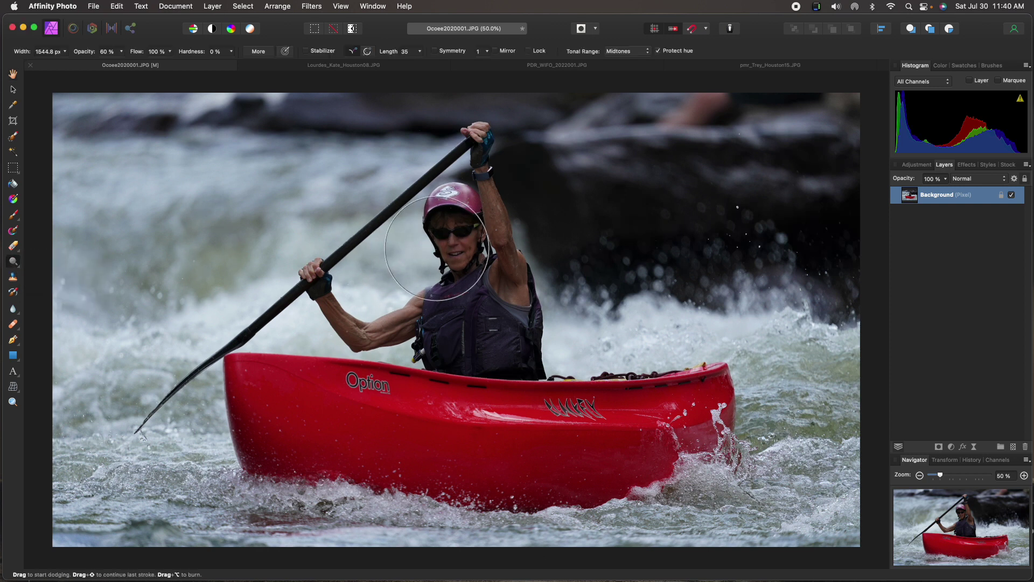
{"action": "key", "text": "bracketleft"}
{"action": "key", "text": "bracketleft"}
{"action": "key", "text": "bracketleft"}
{"action": "key", "text": "bracketleft"}
{"action": "key", "text": "bracketleft"}
{"action": "key", "text": "bracketleft"}
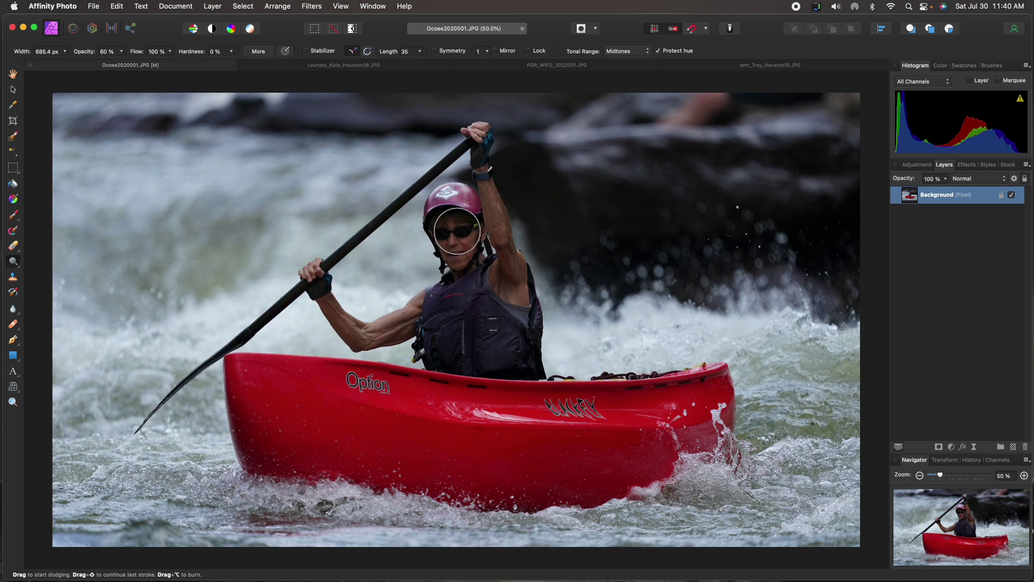
{"action": "mouse_move", "coordinate": [449, 221]}
{"action": "left_mouse_down"}
{"action": "mouse_move", "coordinate": [468, 229]}
{"action": "mouse_move", "coordinate": [454, 230]}
{"action": "mouse_move", "coordinate": [475, 253]}
{"action": "mouse_move", "coordinate": [490, 230]}
{"action": "mouse_move", "coordinate": [482, 187]}
{"action": "mouse_move", "coordinate": [517, 287]}
{"action": "left_mouse_up"}
{"action": "key", "text": "bracketleft"}
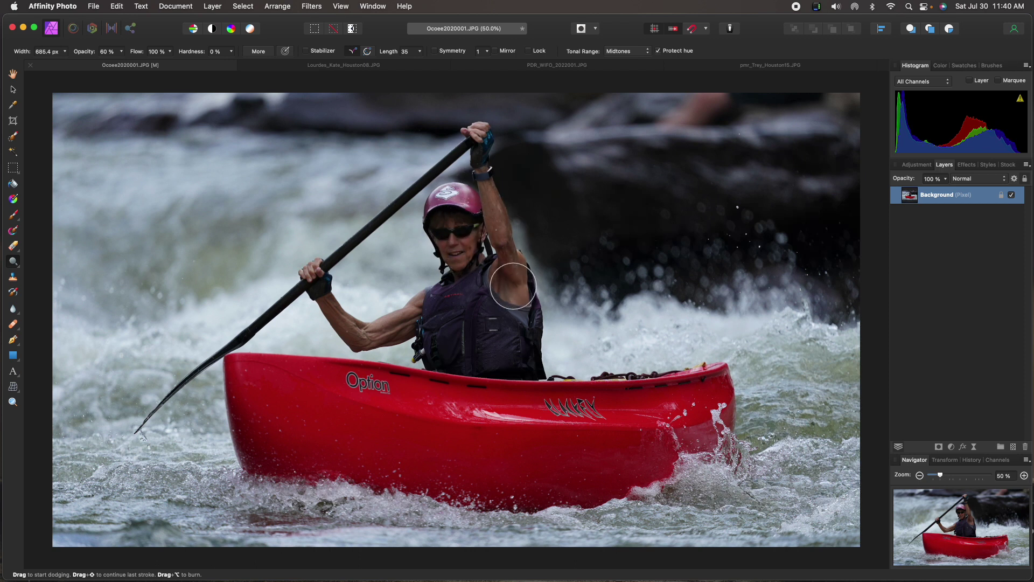
{"action": "mouse_move", "coordinate": [480, 279]}
{"action": "left_mouse_down"}
{"action": "mouse_move", "coordinate": [484, 189]}
{"action": "mouse_move", "coordinate": [517, 289]}
{"action": "mouse_move", "coordinate": [502, 286]}
{"action": "mouse_move", "coordinate": [443, 219]}
{"action": "mouse_move", "coordinate": [456, 258]}
{"action": "mouse_move", "coordinate": [402, 325]}
{"action": "mouse_move", "coordinate": [360, 341]}
{"action": "mouse_move", "coordinate": [325, 308]}
{"action": "mouse_move", "coordinate": [310, 273]}
{"action": "mouse_move", "coordinate": [386, 317]}
{"action": "mouse_move", "coordinate": [369, 332]}
{"action": "mouse_move", "coordinate": [377, 337]}
{"action": "mouse_move", "coordinate": [496, 287]}
{"action": "mouse_move", "coordinate": [464, 292]}
{"action": "mouse_move", "coordinate": [429, 325]}
{"action": "mouse_move", "coordinate": [458, 320]}
{"action": "mouse_move", "coordinate": [476, 342]}
{"action": "mouse_move", "coordinate": [470, 354]}
{"action": "mouse_move", "coordinate": [464, 299]}
{"action": "mouse_move", "coordinate": [512, 364]}
{"action": "mouse_move", "coordinate": [470, 316]}
{"action": "mouse_move", "coordinate": [435, 331]}
{"action": "mouse_move", "coordinate": [440, 361]}
{"action": "mouse_move", "coordinate": [480, 319]}
{"action": "mouse_move", "coordinate": [528, 357]}
{"action": "mouse_move", "coordinate": [536, 323]}
{"action": "mouse_move", "coordinate": [532, 362]}
{"action": "mouse_move", "coordinate": [487, 343]}
{"action": "left_mouse_up"}
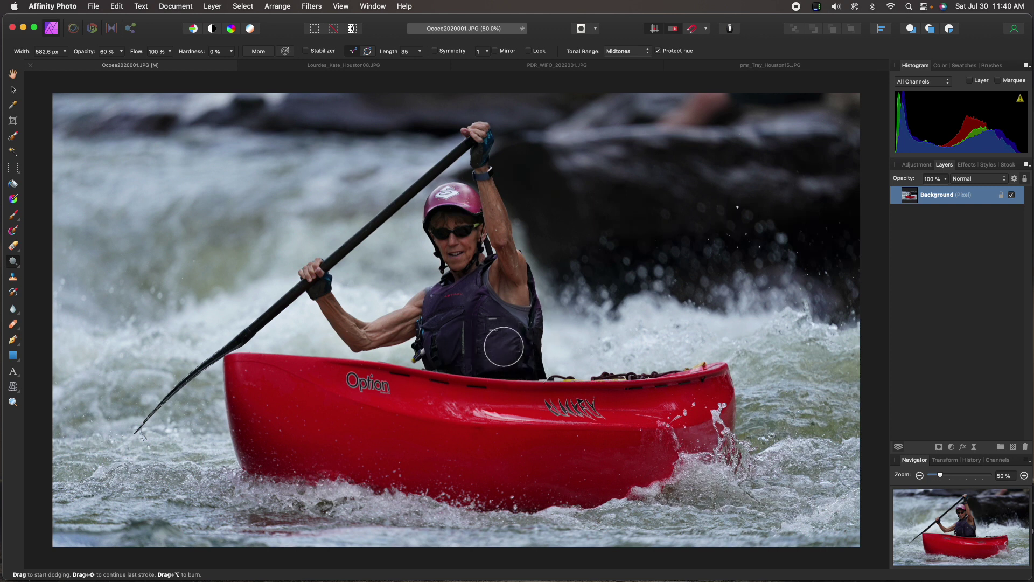
{"action": "mouse_move", "coordinate": [461, 203]}
{"action": "left_mouse_down"}
{"action": "mouse_move", "coordinate": [463, 224]}
{"action": "mouse_move", "coordinate": [445, 225]}
{"action": "mouse_move", "coordinate": [447, 248]}
{"action": "mouse_move", "coordinate": [466, 245]}
{"action": "left_mouse_up"}
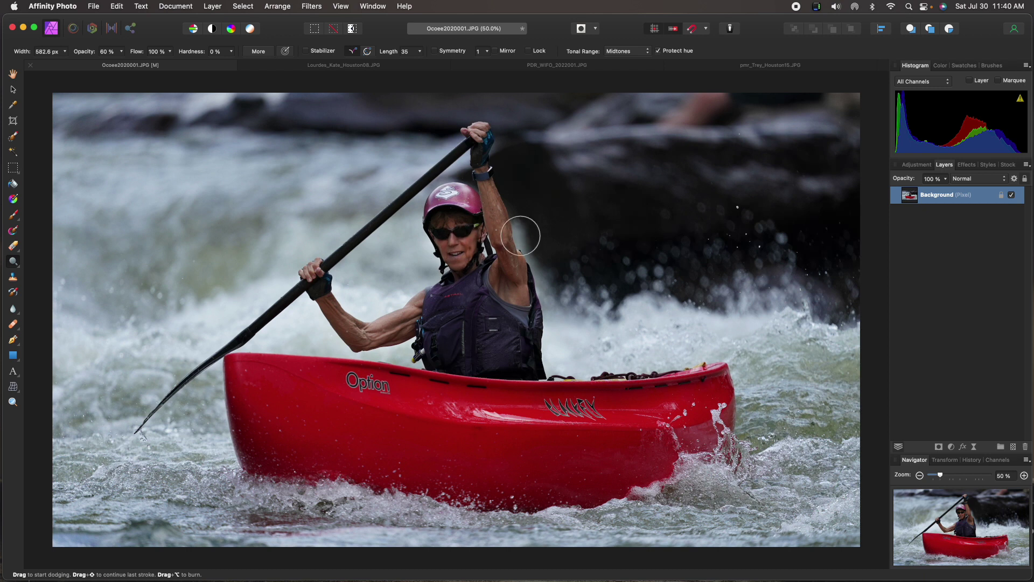
{"action": "left_click_drag", "start_coordinate": [210, 177], "coordinate": [125, 198]}
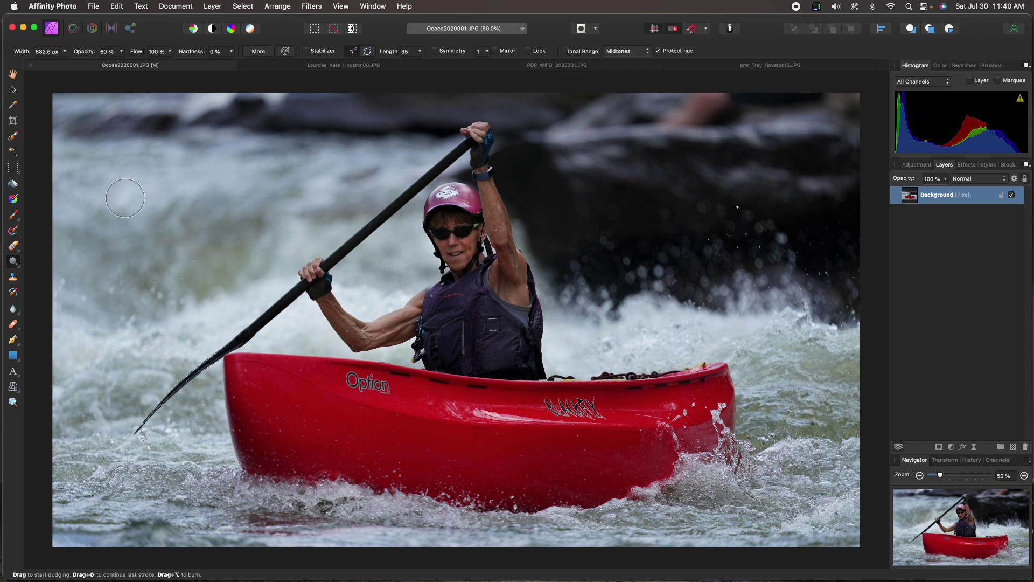
Burn the midtones of the rocks and water around the canoeist with a soft 1958.4 px Burn Brush at 60% opacity.
{"action": "left_click", "coordinate": [14, 259]}
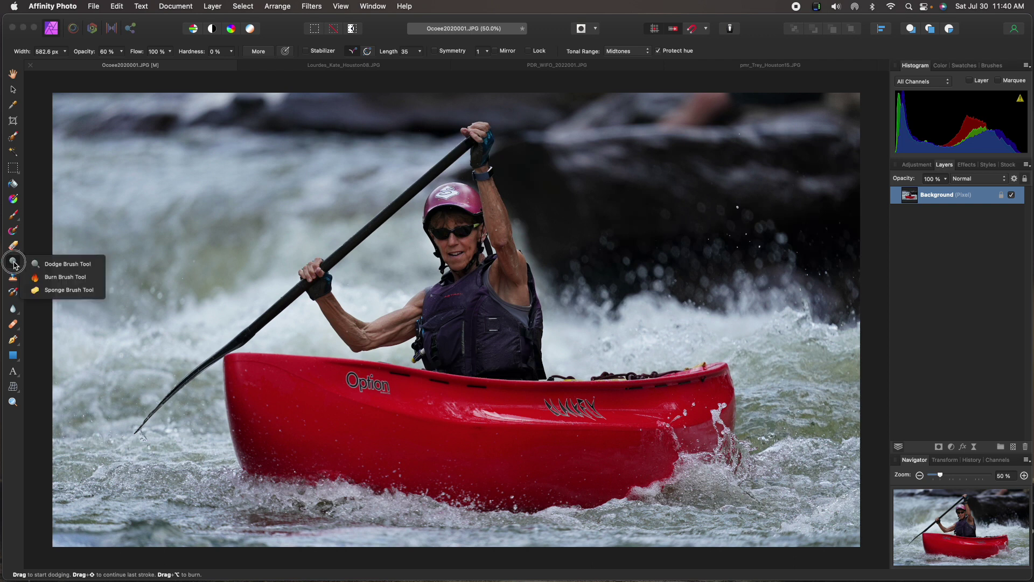
{"action": "left_click", "coordinate": [64, 275]}
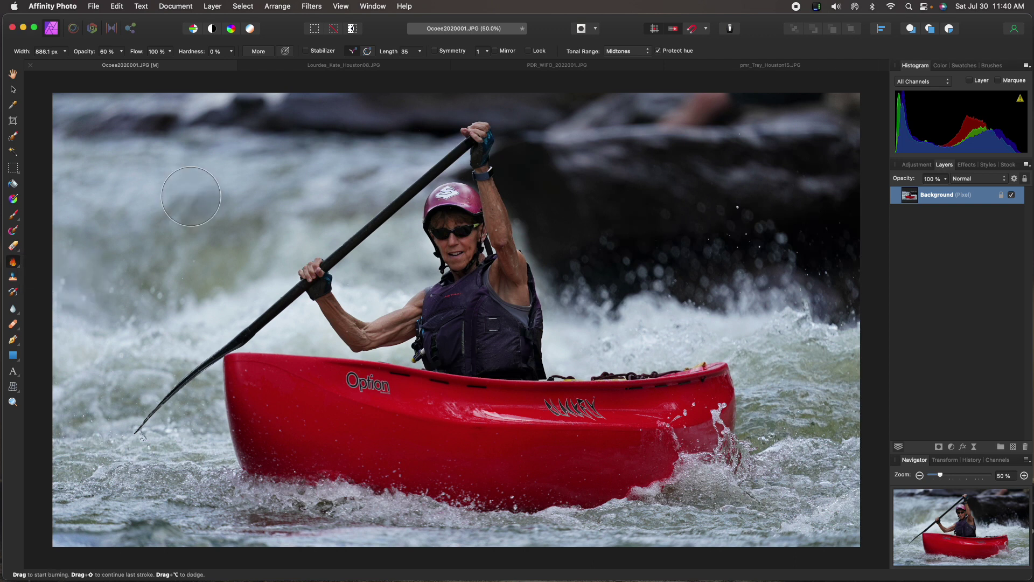
{"action": "key", "text": "bracketright"}
{"action": "key", "text": "bracketright"}
{"action": "key", "text": "bracketright"}
{"action": "key", "text": "bracketright"}
{"action": "key", "text": "bracketright"}
{"action": "key", "text": "bracketright"}
{"action": "key", "text": "bracketright"}
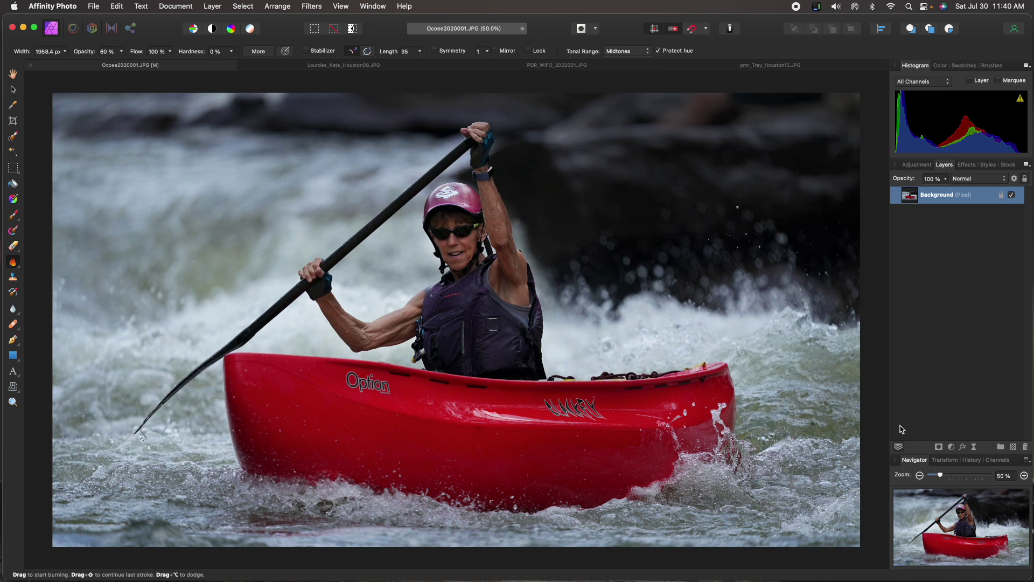
Save the canoe photo flattened and close it.
{"action": "key", "text": "super+s"}
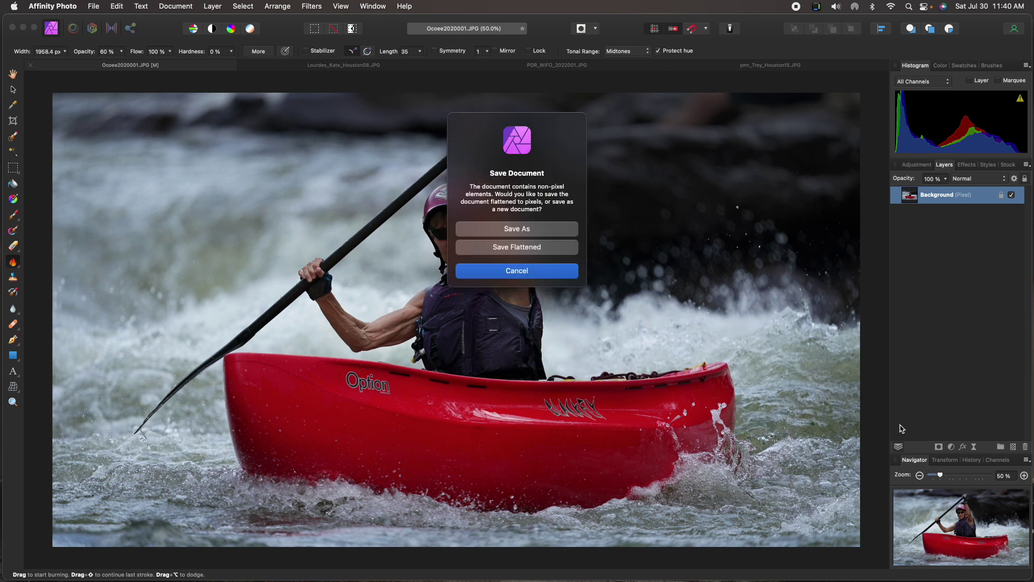
{"action": "left_click", "coordinate": [504, 241]}
{"action": "key", "text": "super+w"}
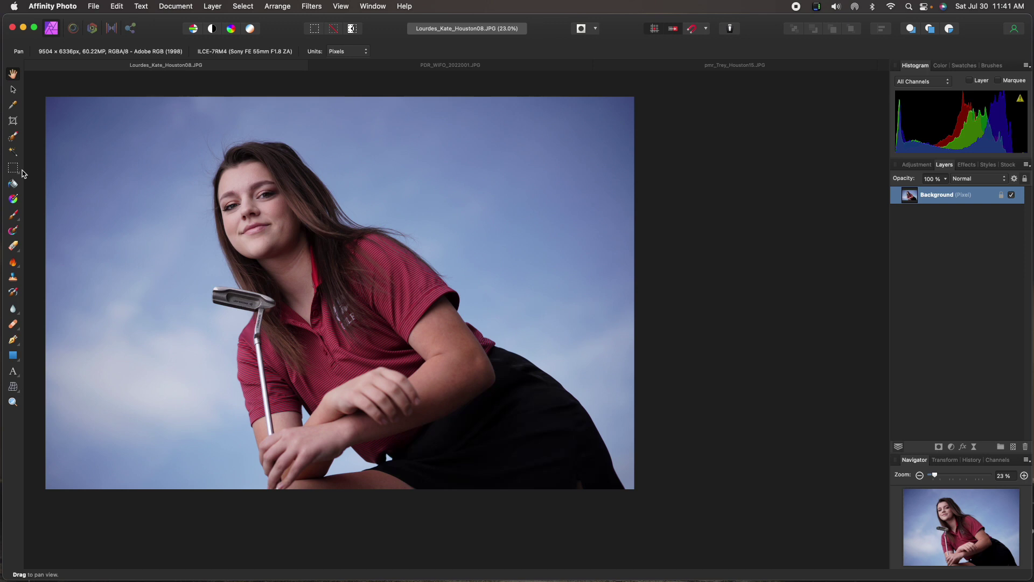
Crop the golfer portrait to a 1:1 ratio, shifting the square frame slightly toward the putter side at full image height.
{"action": "left_click", "coordinate": [14, 121]}
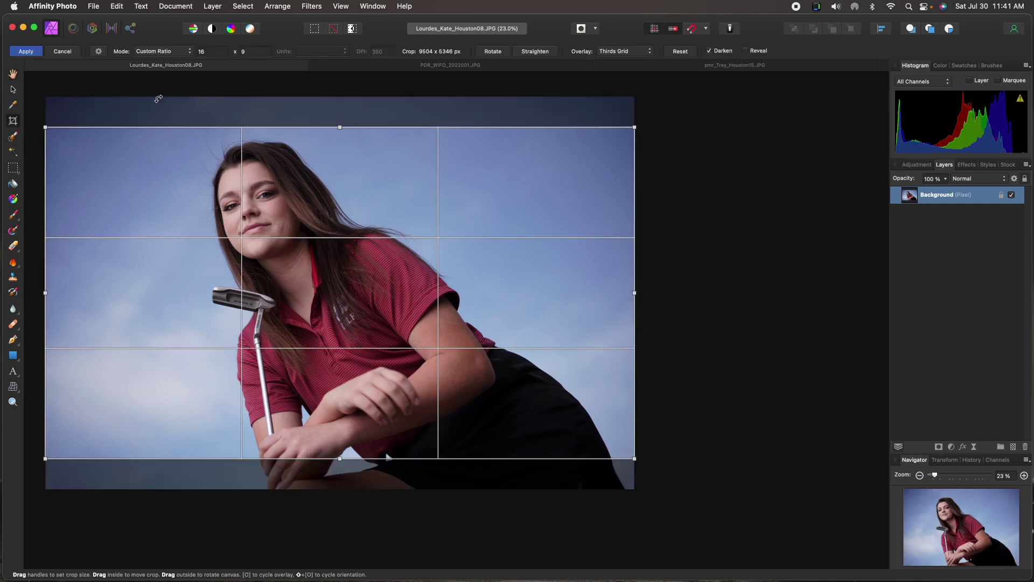
{"action": "double_click", "coordinate": [208, 51]}
{"action": "type", "text": "1"}
{"action": "left_click", "coordinate": [233, 53]}
{"action": "type", "text": "1"}
{"action": "left_click", "coordinate": [225, 53]}
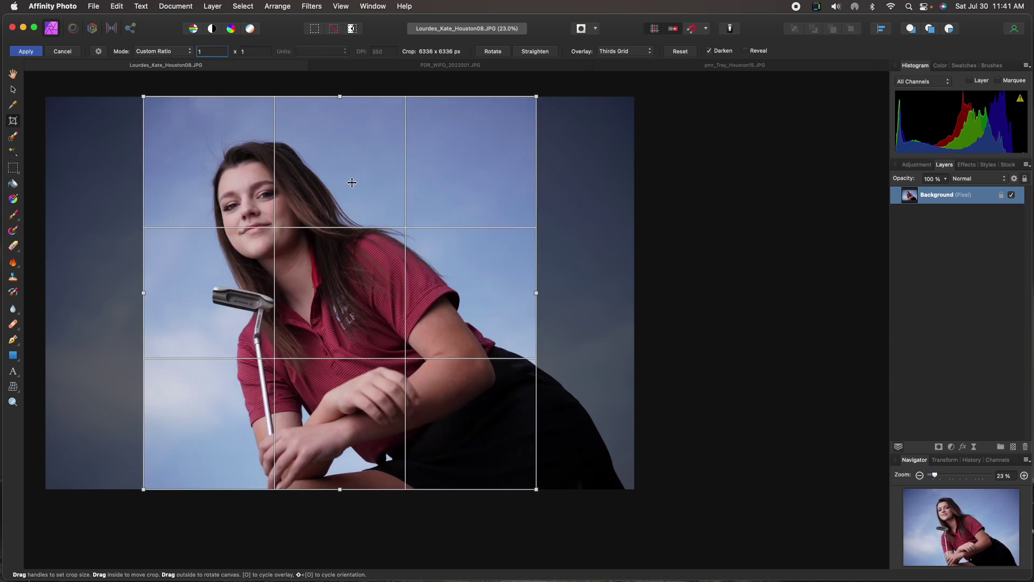
{"action": "left_click_drag", "start_coordinate": [414, 192], "coordinate": [389, 190]}
{"action": "left_click_drag", "start_coordinate": [388, 191], "coordinate": [387, 190]}
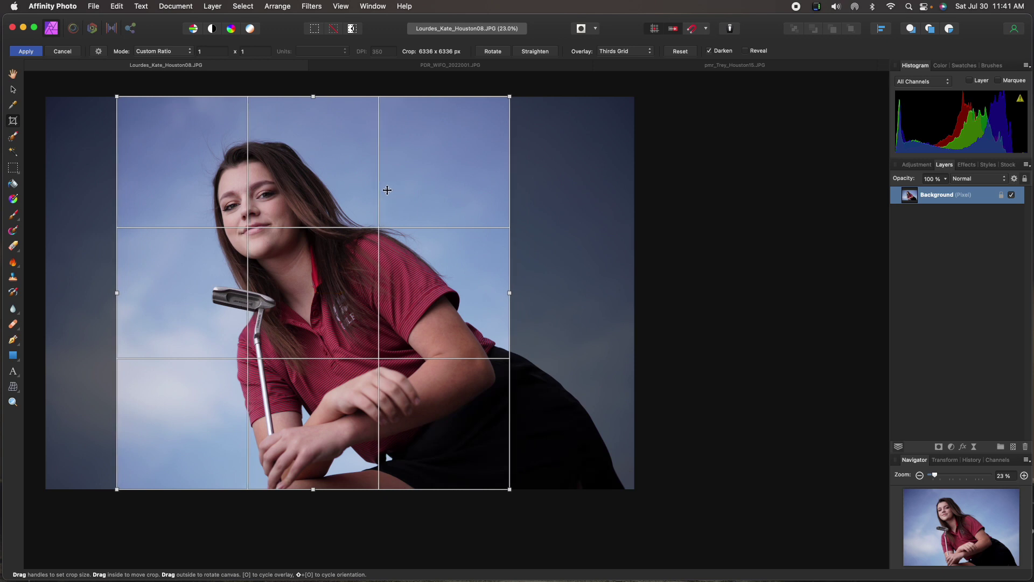
{"action": "key", "text": "Return"}
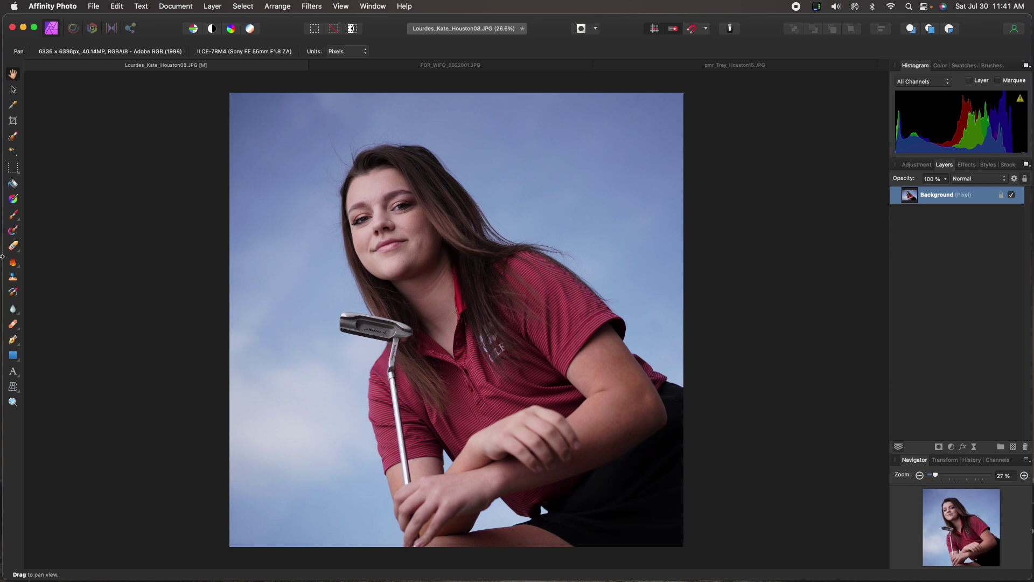
Start developing the golfer portrait with saturation at 14% and slightly raised clarity.
{"action": "left_click", "coordinate": [92, 29]}
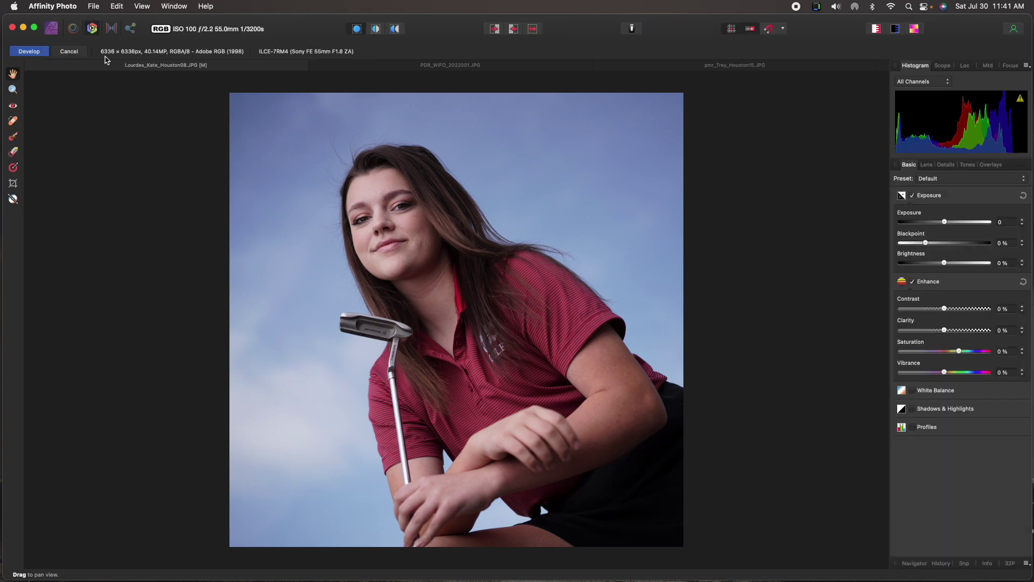
{"action": "left_click_drag", "start_coordinate": [959, 351], "coordinate": [967, 351]}
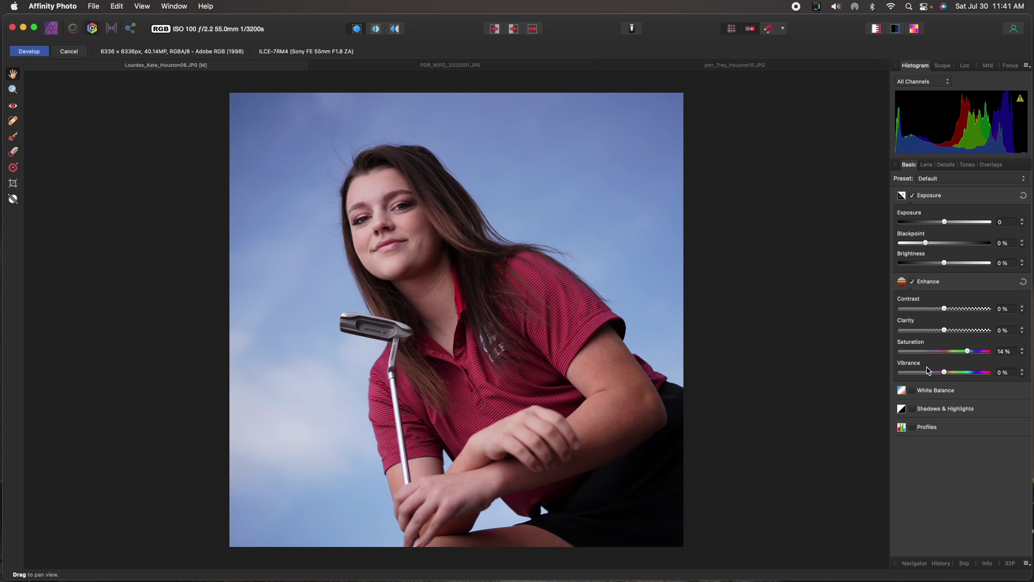
{"action": "left_click_drag", "start_coordinate": [944, 330], "coordinate": [951, 332]}
Add a post-crop vignette with 7% intensity, 147% scale and 0% hardness, and apply the development.
{"action": "left_click", "coordinate": [926, 166]}
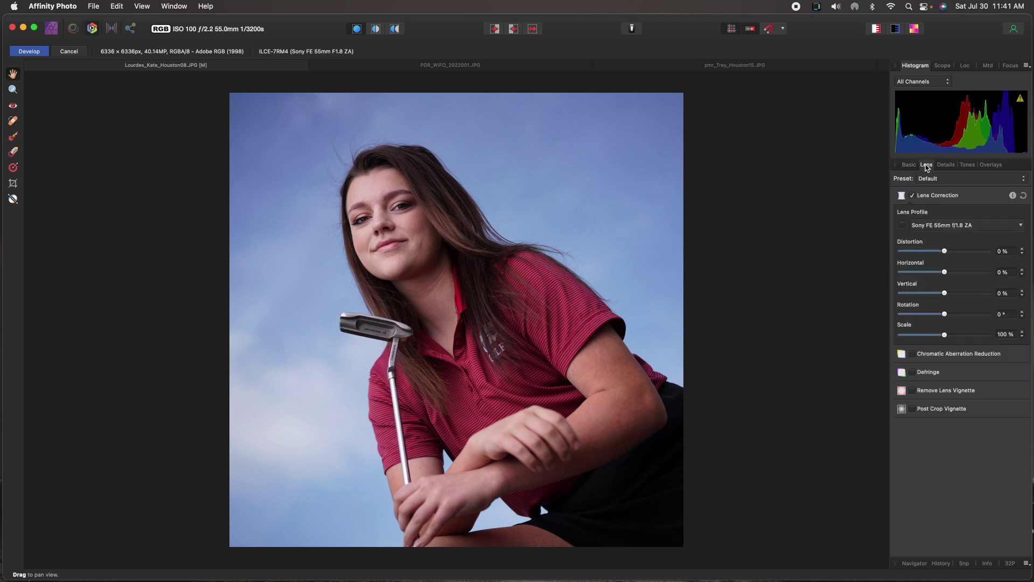
{"action": "left_click", "coordinate": [912, 409]}
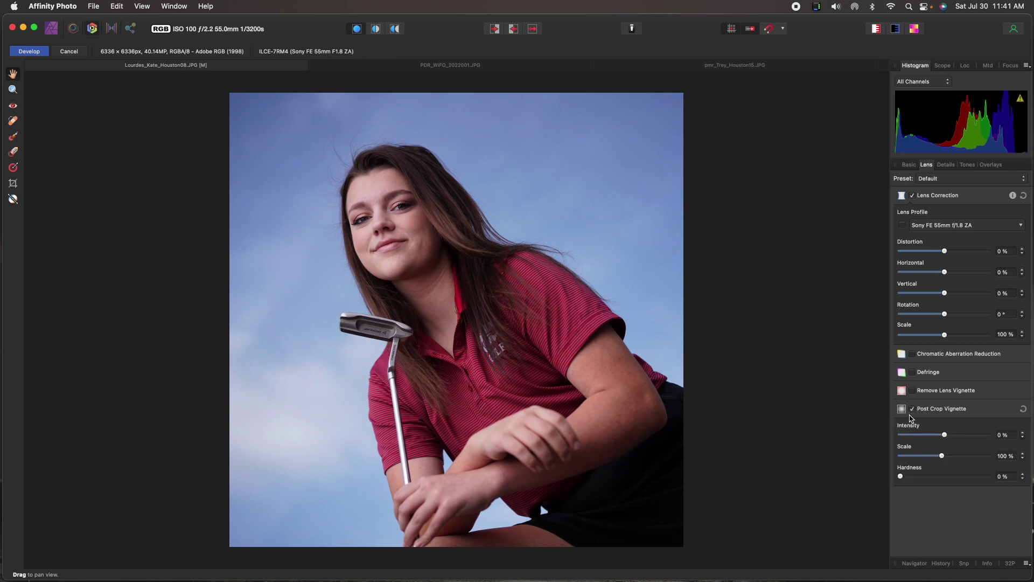
{"action": "left_click_drag", "start_coordinate": [945, 436], "coordinate": [900, 478]}
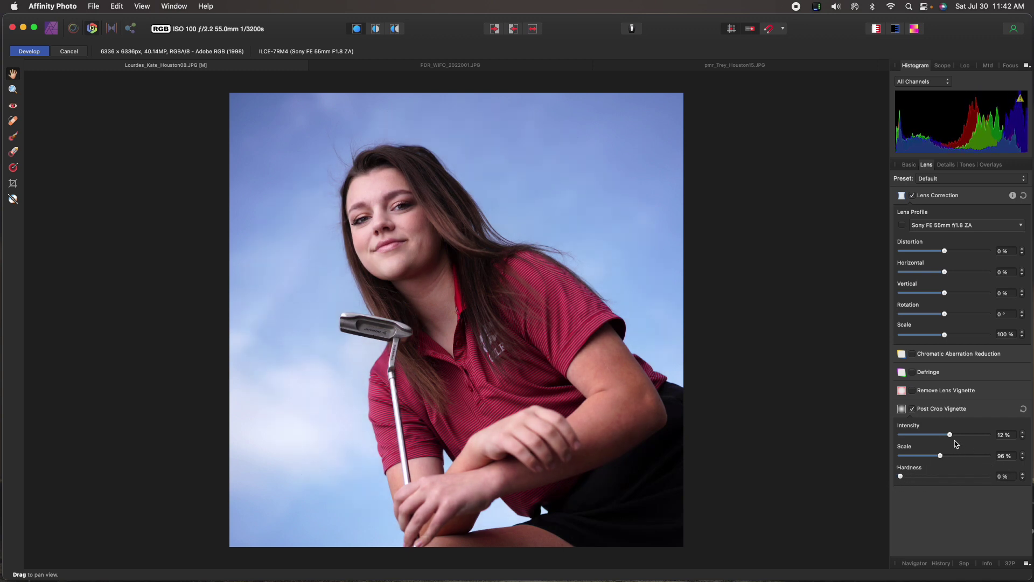
{"action": "left_click_drag", "start_coordinate": [950, 438], "coordinate": [964, 457]}
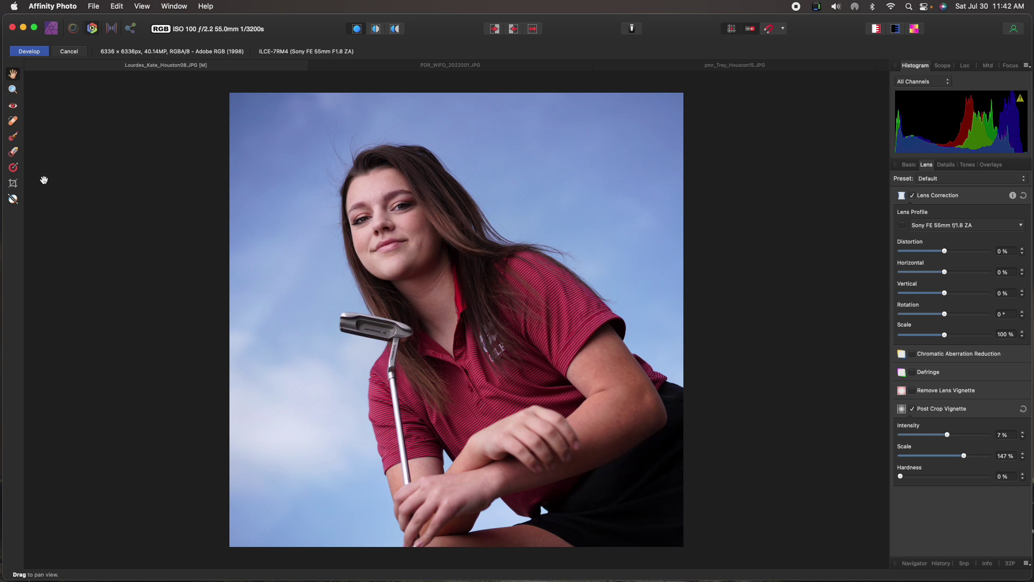
{"action": "left_click", "coordinate": [27, 51]}
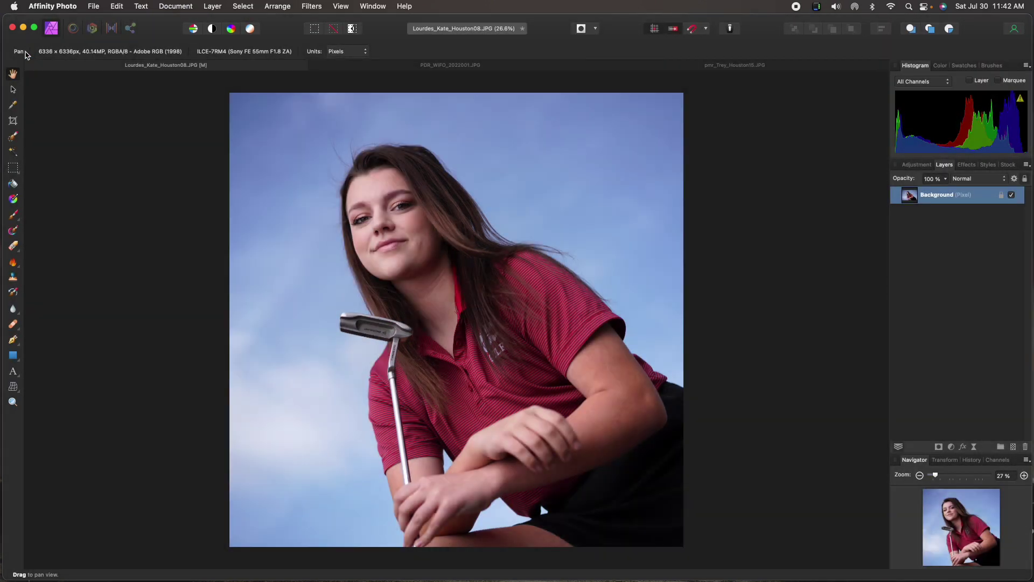
Burn the midtones of the sky around the golfer with a soft 4096 px Burn Brush at 60% opacity, and close the photo.
{"action": "left_click", "coordinate": [13, 264]}
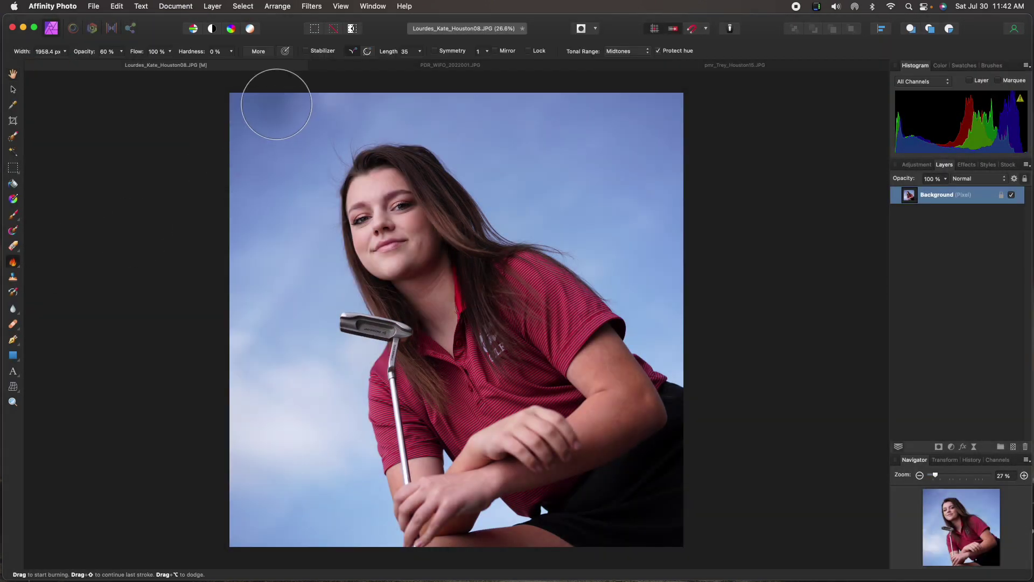
{"action": "key", "text": "bracketright"}
{"action": "key", "text": "bracketright"}
{"action": "key", "text": "bracketright"}
{"action": "key", "text": "bracketright"}
{"action": "key", "text": "bracketright"}
{"action": "key", "text": "bracketright"}
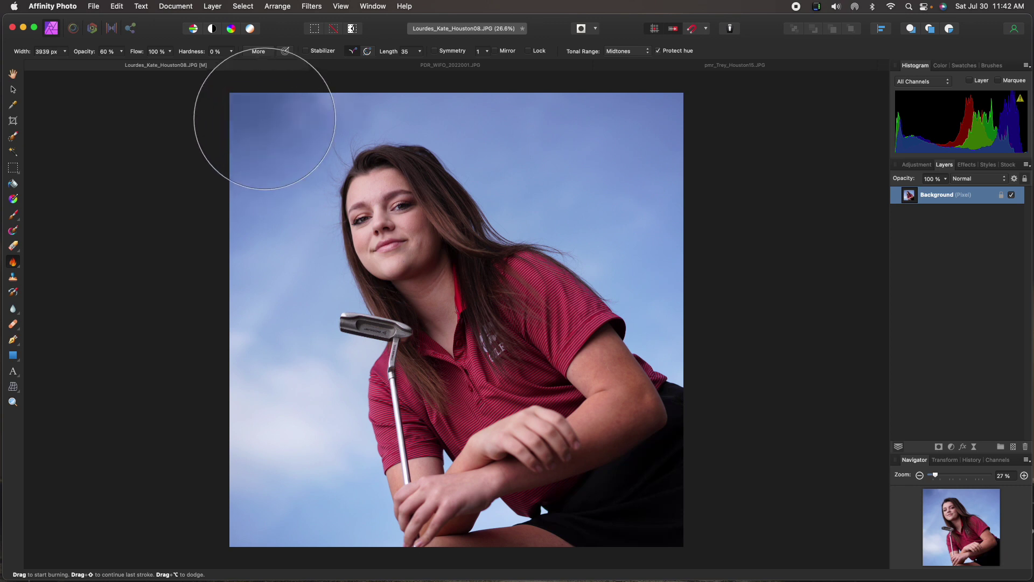
{"action": "mouse_move", "coordinate": [272, 127]}
{"action": "left_mouse_down"}
{"action": "mouse_move", "coordinate": [251, 453]}
{"action": "mouse_move", "coordinate": [265, 545]}
{"action": "mouse_move", "coordinate": [310, 516]}
{"action": "mouse_move", "coordinate": [231, 324]}
{"action": "mouse_move", "coordinate": [241, 179]}
{"action": "mouse_move", "coordinate": [276, 104]}
{"action": "mouse_move", "coordinate": [439, 92]}
{"action": "mouse_move", "coordinate": [619, 147]}
{"action": "mouse_move", "coordinate": [731, 244]}
{"action": "mouse_move", "coordinate": [549, 97]}
{"action": "mouse_move", "coordinate": [502, 109]}
{"action": "mouse_move", "coordinate": [604, 219]}
{"action": "mouse_move", "coordinate": [722, 296]}
{"action": "mouse_move", "coordinate": [613, 167]}
{"action": "mouse_move", "coordinate": [393, 74]}
{"action": "mouse_move", "coordinate": [267, 92]}
{"action": "mouse_move", "coordinate": [234, 209]}
{"action": "mouse_move", "coordinate": [284, 124]}
{"action": "mouse_move", "coordinate": [252, 273]}
{"action": "mouse_move", "coordinate": [251, 425]}
{"action": "mouse_move", "coordinate": [286, 540]}
{"action": "mouse_move", "coordinate": [316, 561]}
{"action": "mouse_move", "coordinate": [283, 396]}
{"action": "mouse_move", "coordinate": [274, 312]}
{"action": "mouse_move", "coordinate": [283, 296]}
{"action": "mouse_move", "coordinate": [319, 342]}
{"action": "mouse_move", "coordinate": [316, 427]}
{"action": "mouse_move", "coordinate": [336, 572]}
{"action": "mouse_move", "coordinate": [136, 510]}
{"action": "mouse_move", "coordinate": [299, 515]}
{"action": "mouse_move", "coordinate": [305, 501]}
{"action": "mouse_move", "coordinate": [467, 465]}
{"action": "mouse_move", "coordinate": [520, 426]}
{"action": "mouse_move", "coordinate": [583, 421]}
{"action": "mouse_move", "coordinate": [626, 358]}
{"action": "mouse_move", "coordinate": [629, 330]}
{"action": "mouse_move", "coordinate": [676, 294]}
{"action": "mouse_move", "coordinate": [695, 386]}
{"action": "mouse_move", "coordinate": [661, 545]}
{"action": "mouse_move", "coordinate": [507, 577]}
{"action": "mouse_move", "coordinate": [311, 563]}
{"action": "mouse_move", "coordinate": [252, 546]}
{"action": "mouse_move", "coordinate": [209, 439]}
{"action": "mouse_move", "coordinate": [229, 280]}
{"action": "left_mouse_up"}
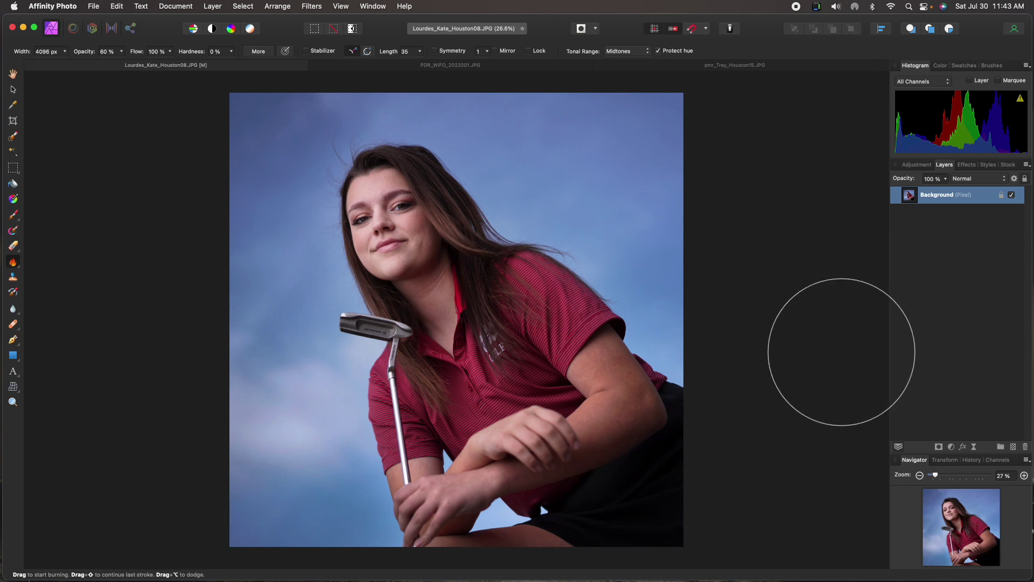
{"action": "key", "text": "super+w"}
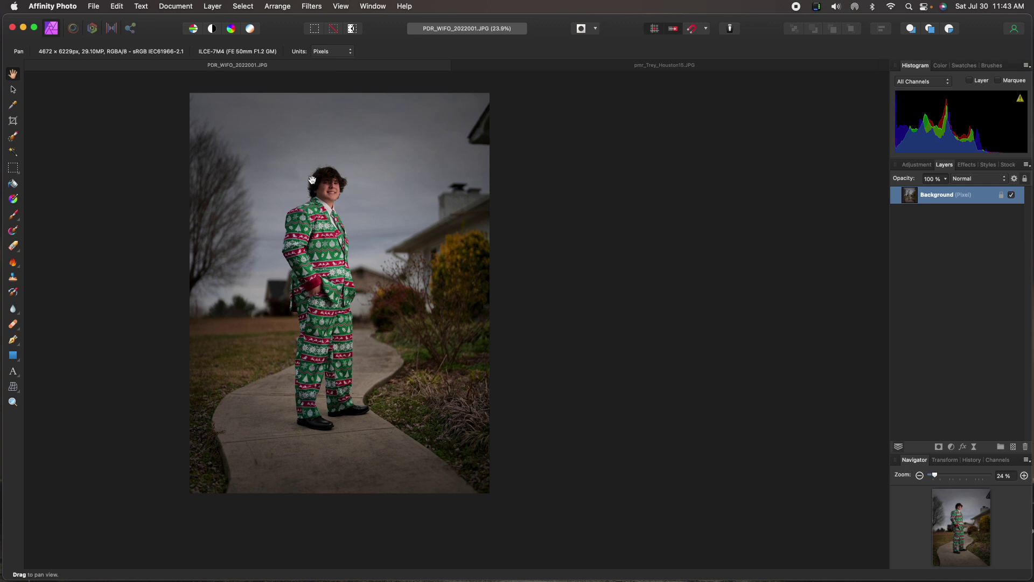
Start developing the portrait of the man in the Christmas suit with shadows at 19% and highlights at -5%.
{"action": "key", "text": "super+equal"}
{"action": "key", "text": "super+equal"}
{"action": "key", "text": "super+equal"}
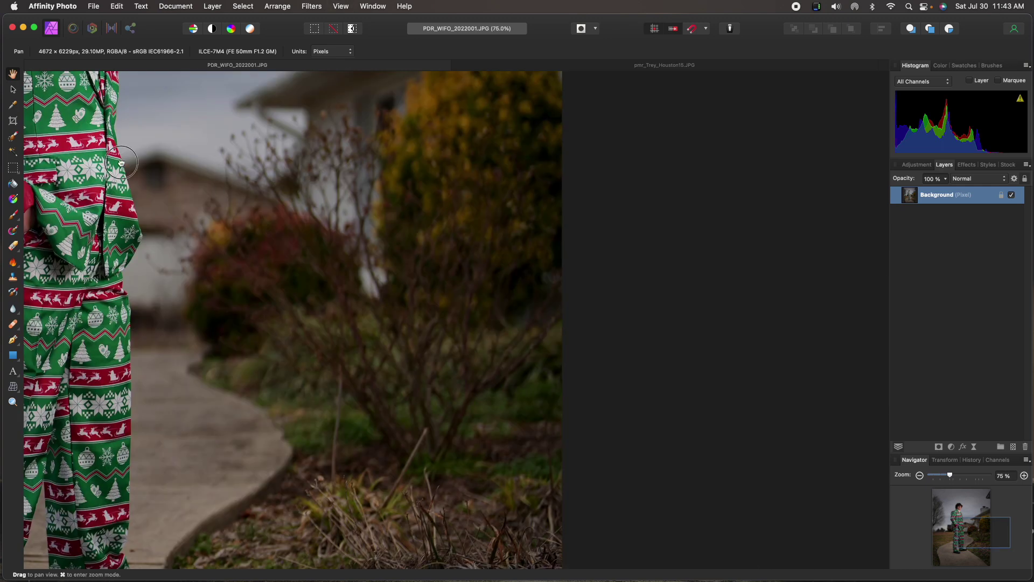
{"action": "scroll", "coordinate": [311, 178], "scroll_direction": "up", "scroll_amount": 10}
{"action": "scroll", "coordinate": [311, 179], "scroll_direction": "left", "scroll_amount": 8}
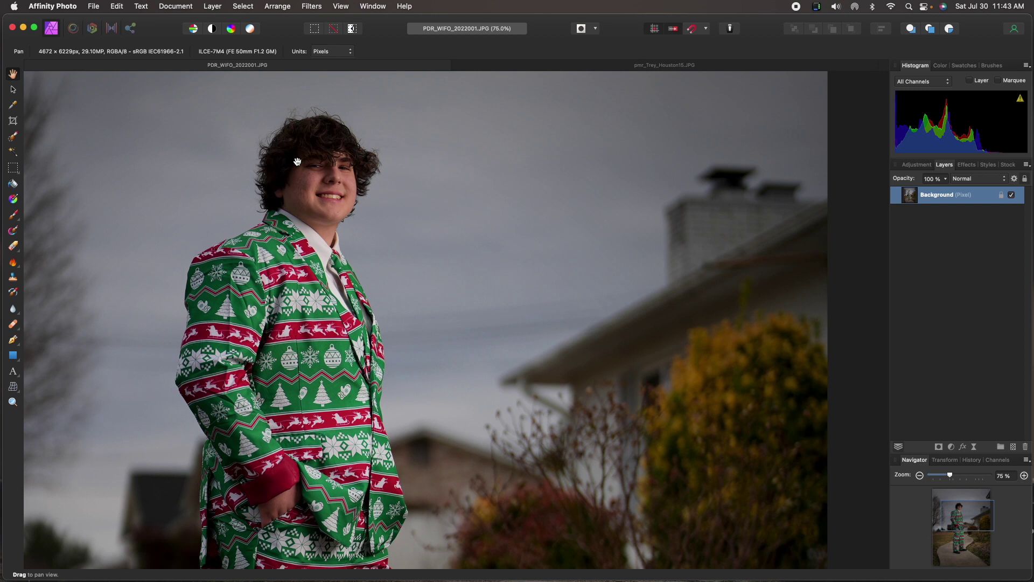
{"action": "left_click", "coordinate": [93, 28]}
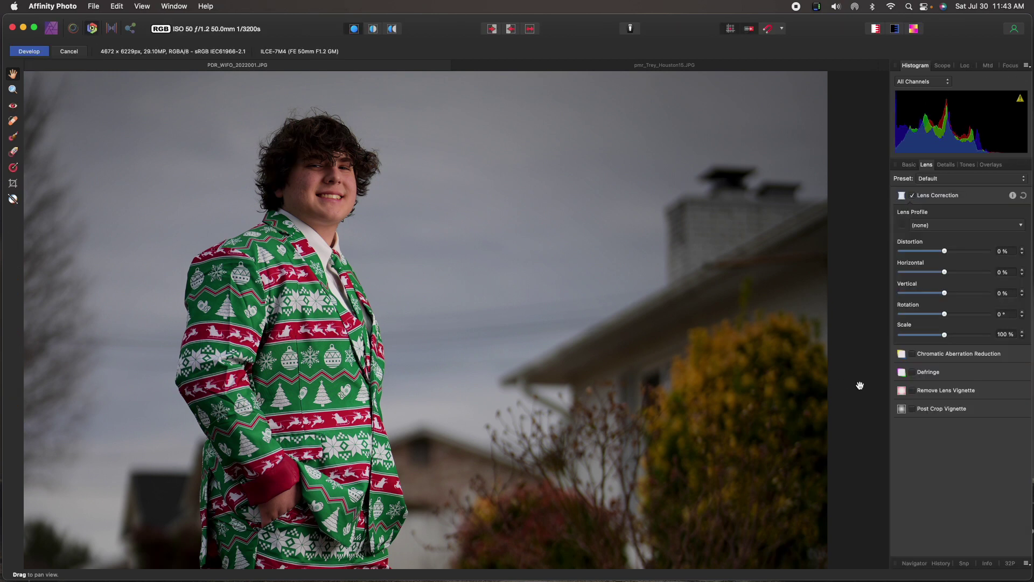
{"action": "left_click", "coordinate": [908, 164]}
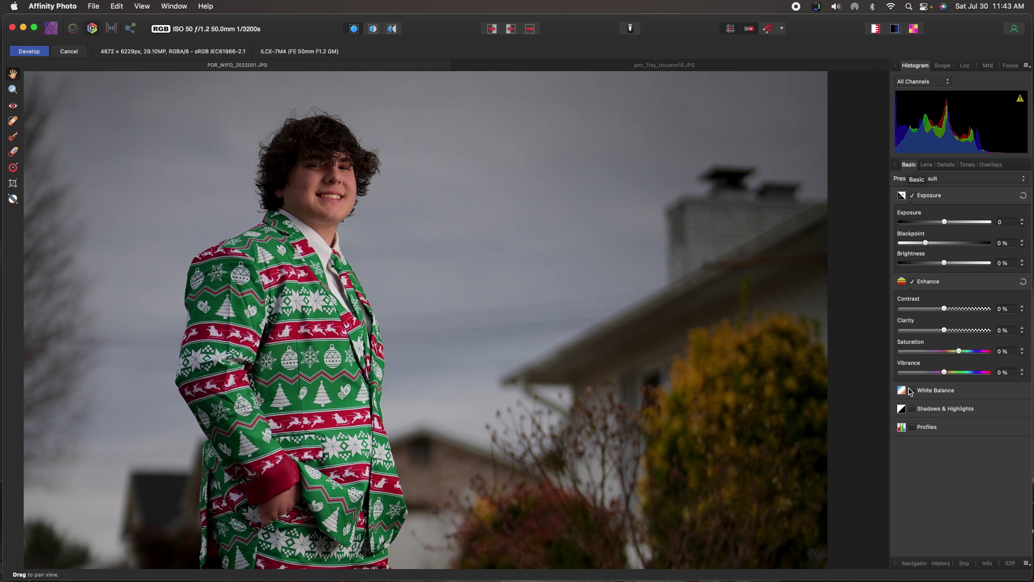
{"action": "left_click", "coordinate": [912, 408]}
{"action": "left_click_drag", "start_coordinate": [943, 438], "coordinate": [944, 460]}
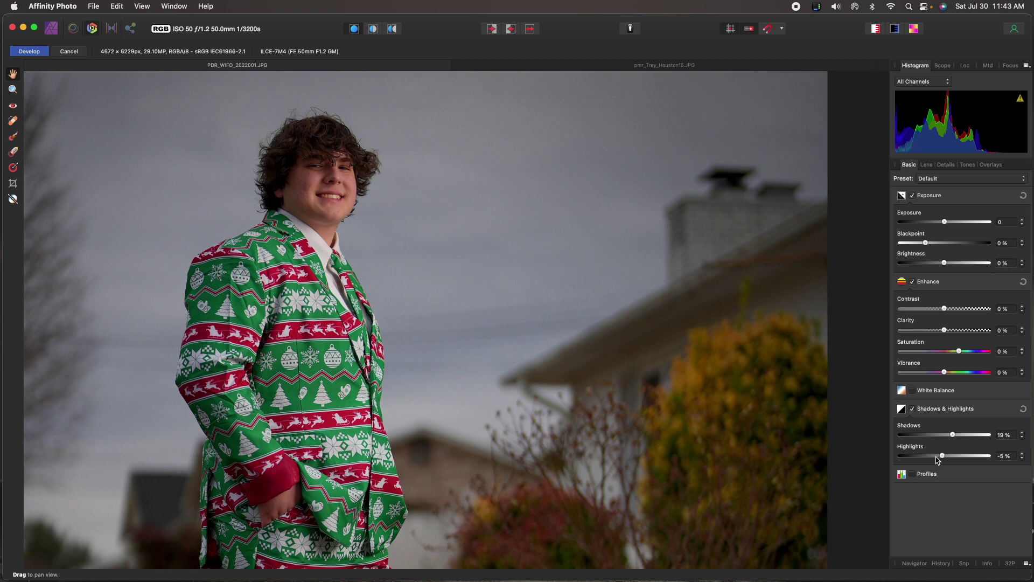
Set contrast to 5%, lower the saturation slightly and apply the development to the Christmas suit portrait.
{"action": "key", "text": "super+minus"}
{"action": "key", "text": "super+minus"}
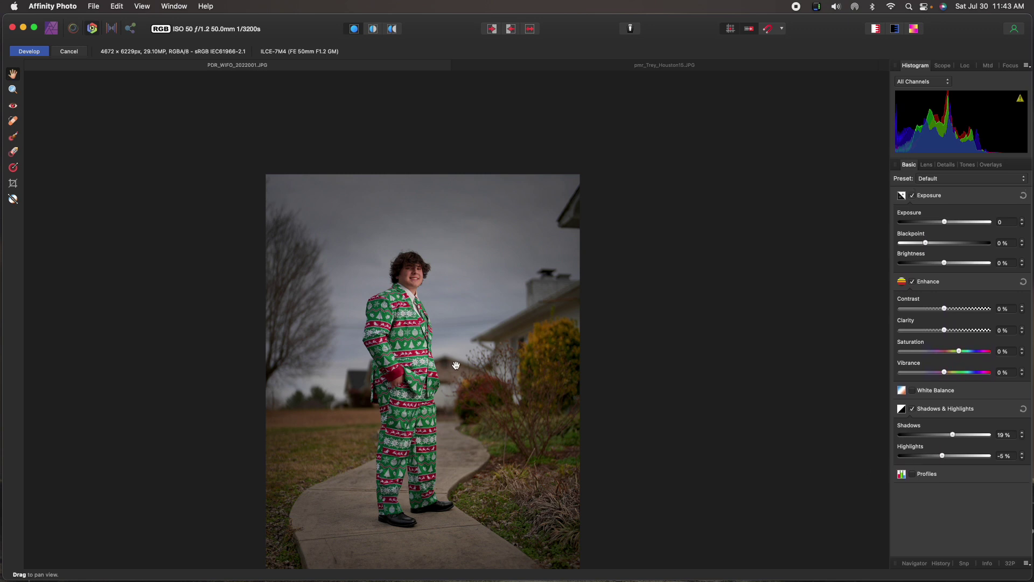
{"action": "scroll", "coordinate": [456, 365], "scroll_direction": "down", "scroll_amount": 5}
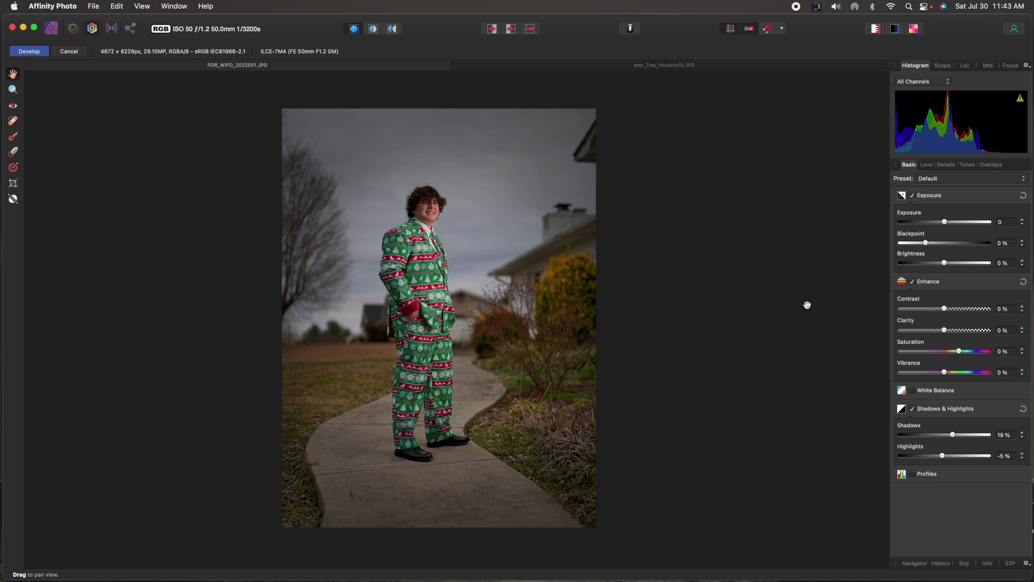
{"action": "left_click_drag", "start_coordinate": [942, 309], "coordinate": [949, 311]}
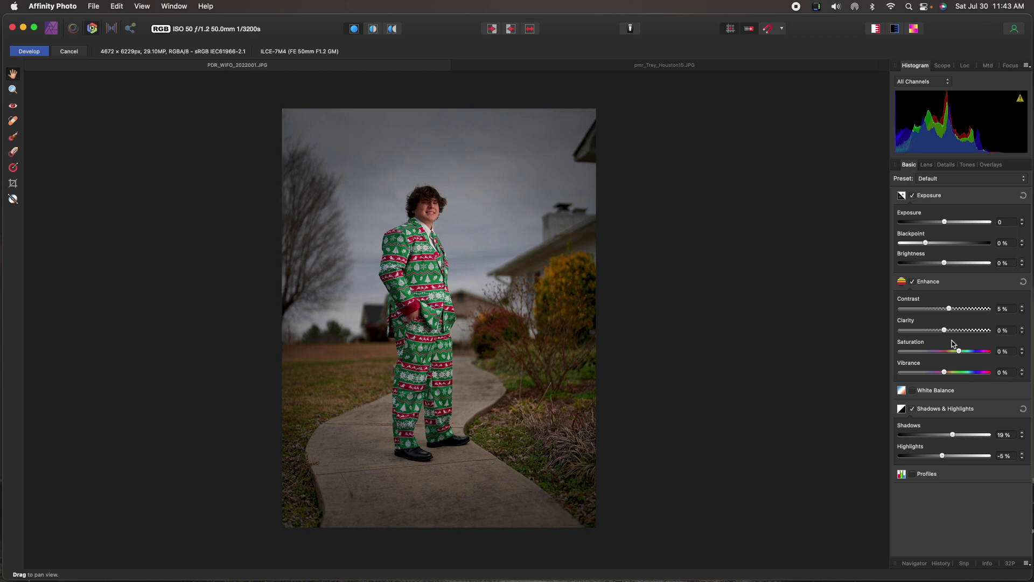
{"action": "left_click_drag", "start_coordinate": [960, 352], "coordinate": [957, 353]}
{"action": "left_click", "coordinate": [29, 54]}
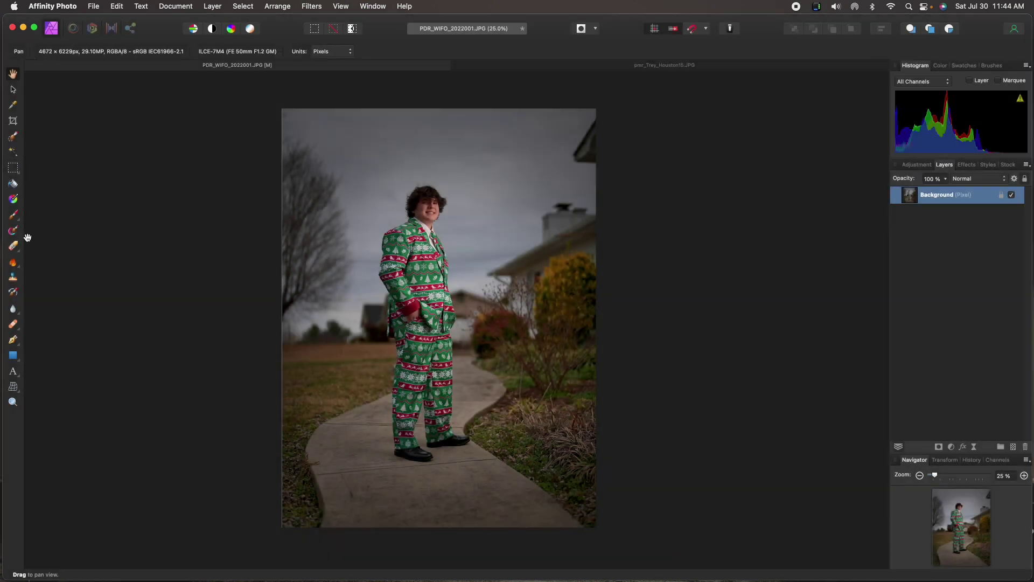
Burn the midtones of the garden and path around the man with a soft 4096 px Burn Brush at 60% opacity.
{"action": "left_click", "coordinate": [19, 265]}
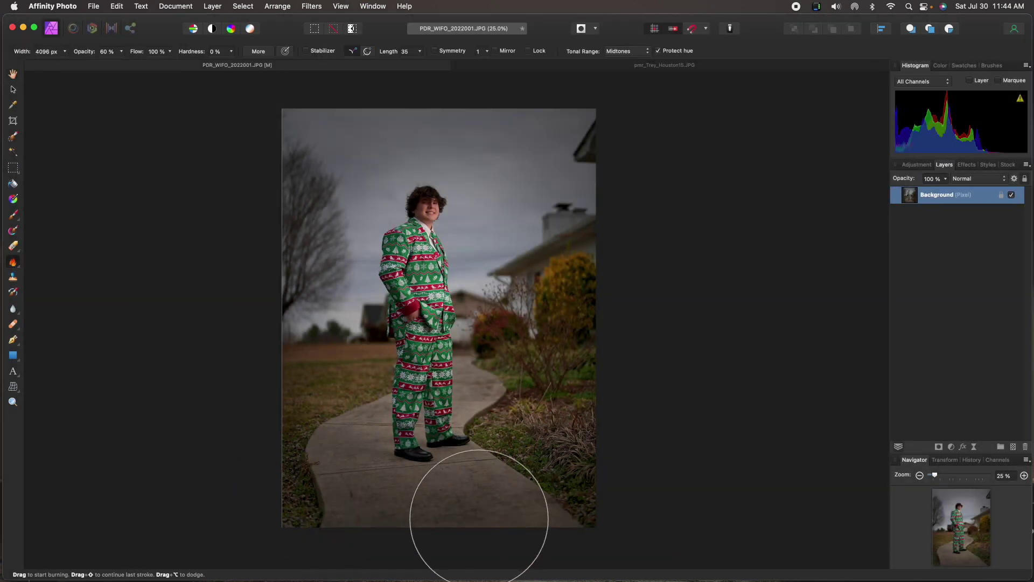
{"action": "mouse_move", "coordinate": [580, 367]}
{"action": "left_mouse_down"}
{"action": "mouse_move", "coordinate": [535, 166]}
{"action": "mouse_move", "coordinate": [351, 108]}
{"action": "mouse_move", "coordinate": [272, 434]}
{"action": "mouse_move", "coordinate": [299, 157]}
{"action": "mouse_move", "coordinate": [323, 323]}
{"action": "mouse_move", "coordinate": [328, 253]}
{"action": "mouse_move", "coordinate": [298, 439]}
{"action": "mouse_move", "coordinate": [596, 519]}
{"action": "mouse_move", "coordinate": [363, 519]}
{"action": "mouse_move", "coordinate": [527, 397]}
{"action": "mouse_move", "coordinate": [513, 391]}
{"action": "mouse_move", "coordinate": [434, 512]}
{"action": "mouse_move", "coordinate": [417, 298]}
{"action": "mouse_move", "coordinate": [427, 445]}
{"action": "mouse_move", "coordinate": [531, 488]}
{"action": "left_mouse_up"}
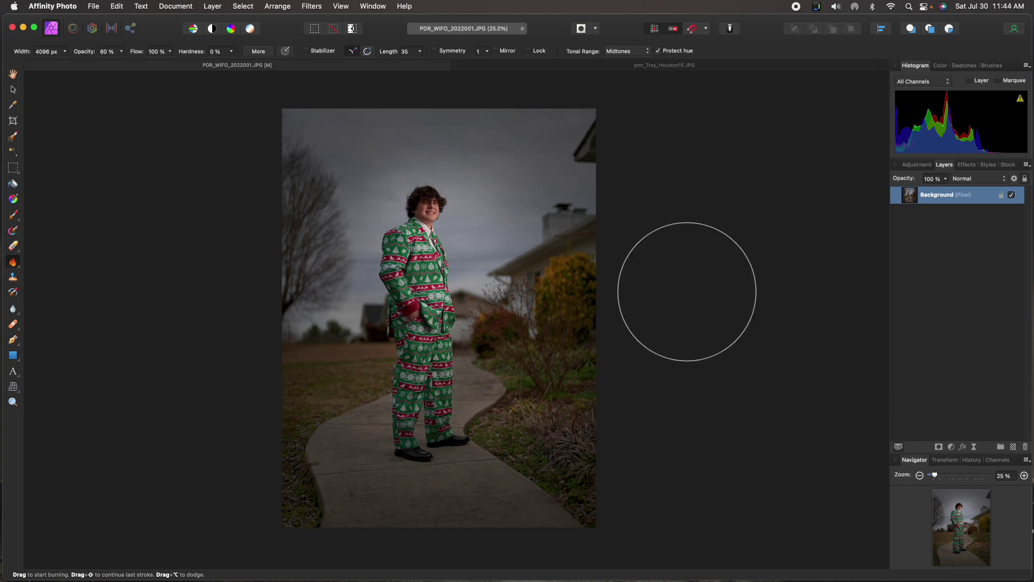
Save the Christmas suit portrait flattened and close it.
{"action": "key", "text": "super+s"}
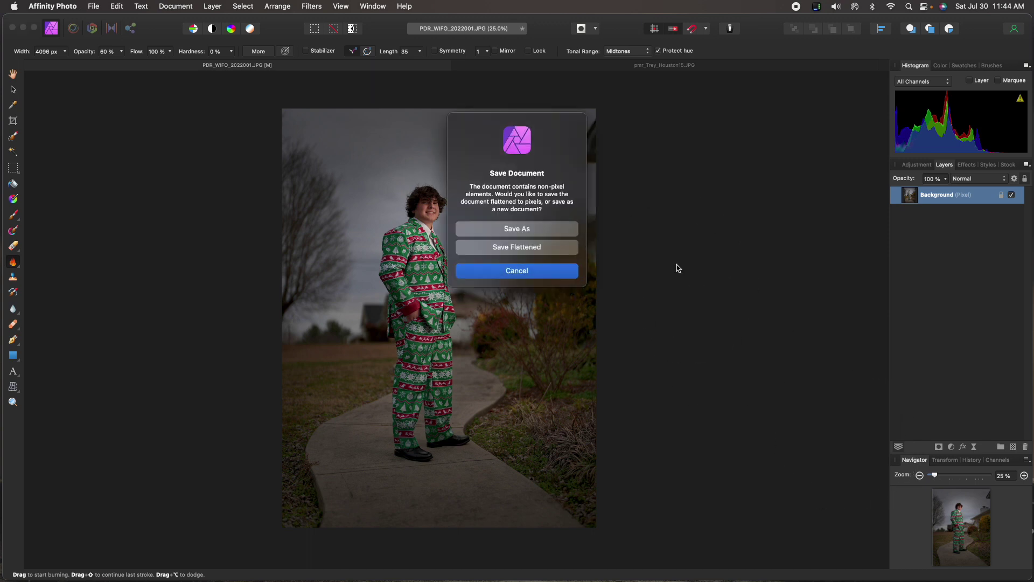
{"action": "left_click", "coordinate": [533, 250]}
{"action": "key", "text": "super+w"}
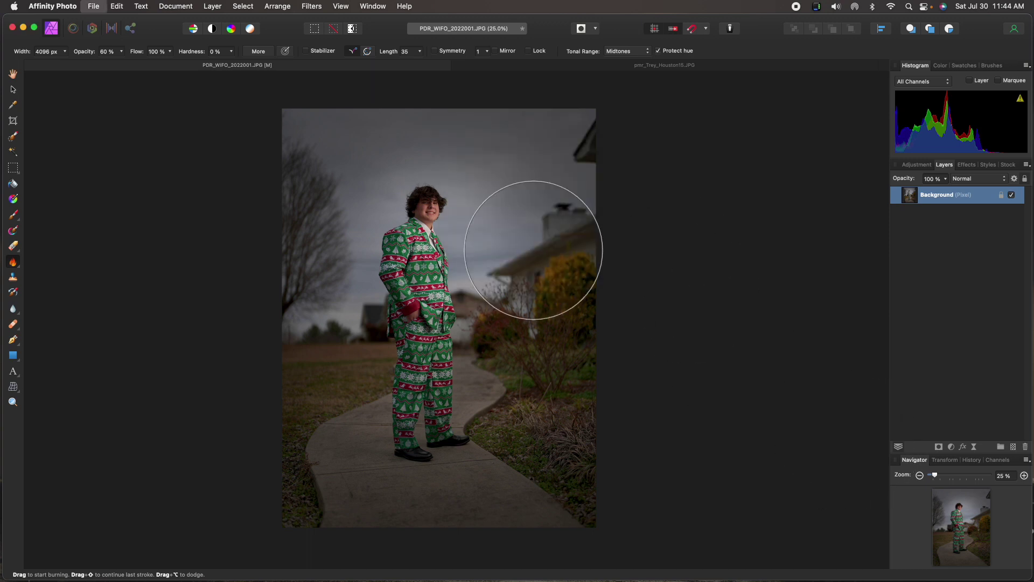
Crop the close-up face portrait to a 16:9 ratio at full image width, shifting the frame slightly downward.
{"action": "key", "text": "h"}
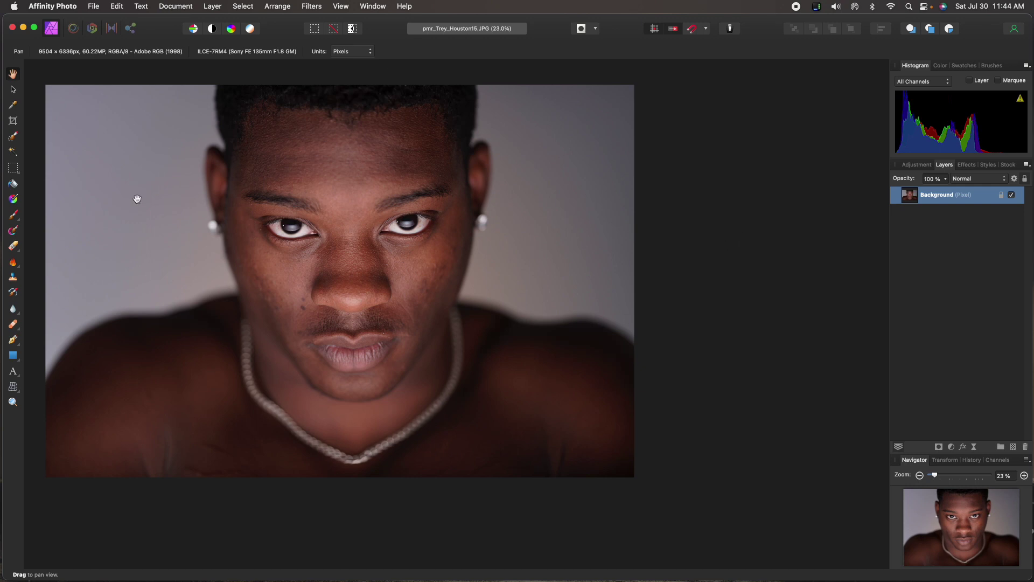
{"action": "left_click", "coordinate": [13, 123]}
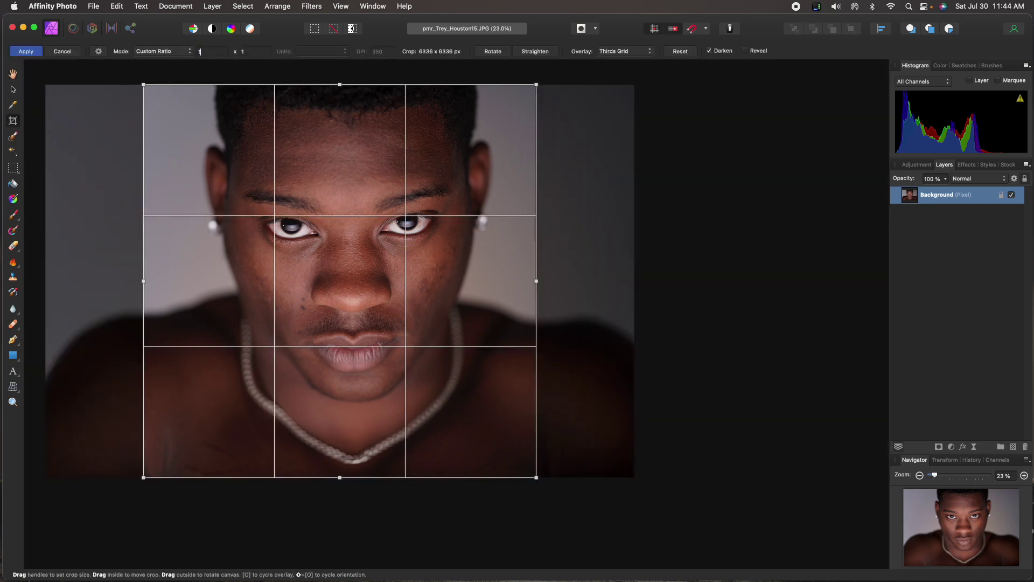
{"action": "key", "text": "Tab"}
{"action": "type", "text": "9"}
{"action": "key", "text": "Tab"}
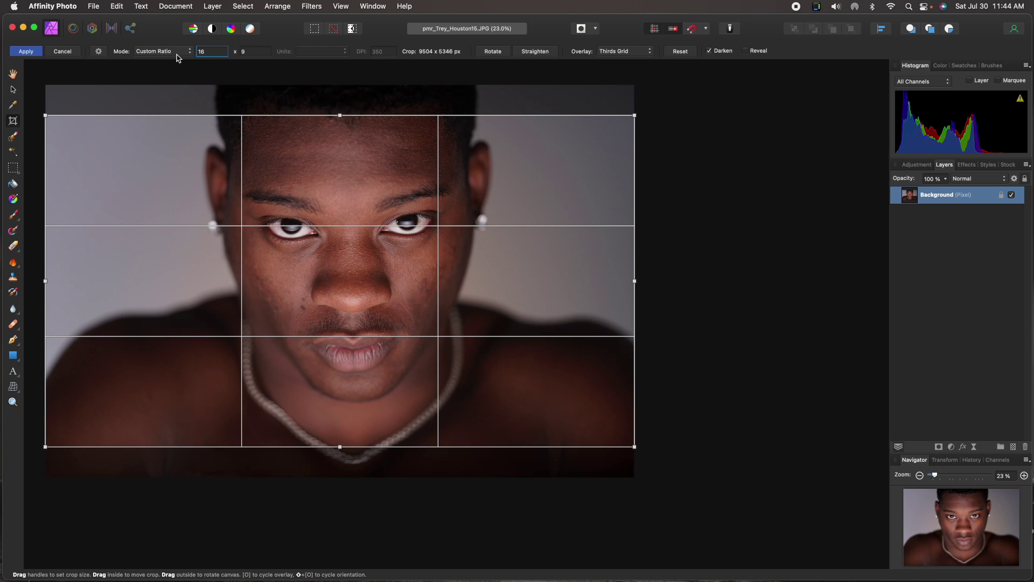
{"action": "mouse_move", "coordinate": [307, 200]}
{"action": "left_mouse_down"}
{"action": "mouse_move", "coordinate": [307, 191]}
{"action": "mouse_move", "coordinate": [310, 238]}
{"action": "mouse_move", "coordinate": [312, 208]}
{"action": "left_mouse_up"}
{"action": "key", "text": "Return"}
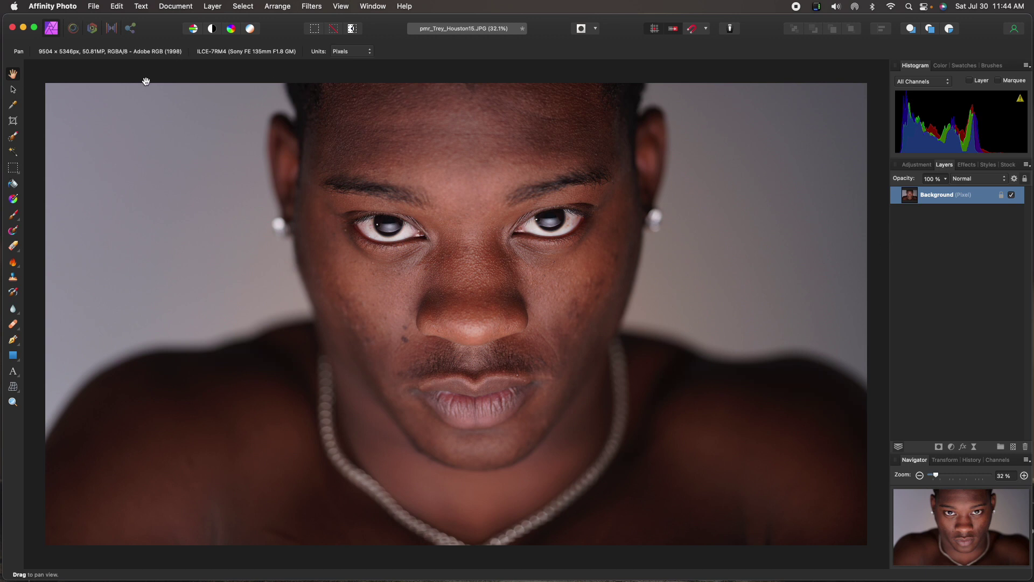
Start developing the face portrait with contrast at 19% and saturation at -19%.
{"action": "left_click", "coordinate": [92, 28]}
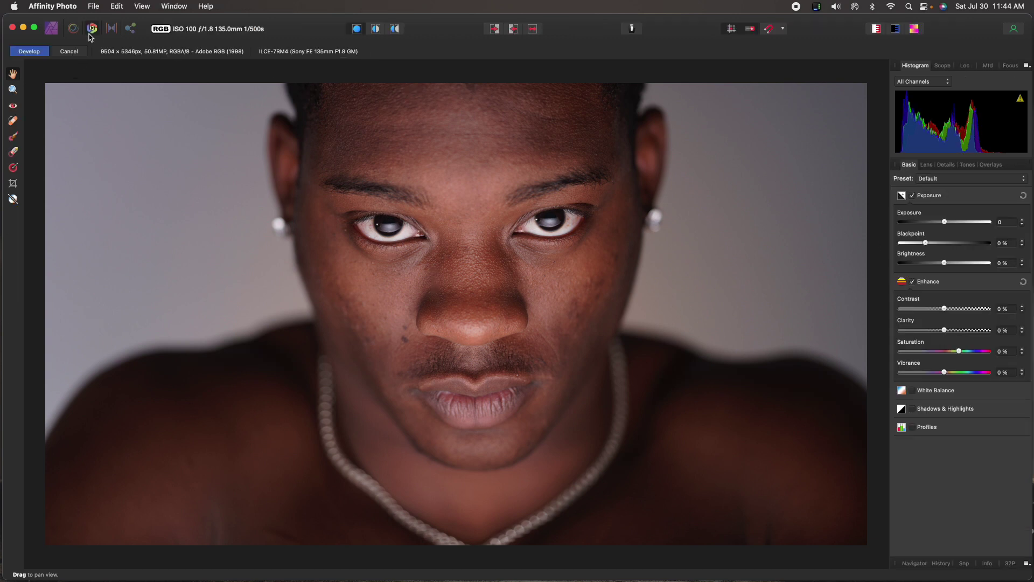
{"action": "mouse_move", "coordinate": [960, 353]}
{"action": "left_mouse_down"}
{"action": "mouse_move", "coordinate": [977, 353]}
{"action": "mouse_move", "coordinate": [956, 353]}
{"action": "left_mouse_up"}
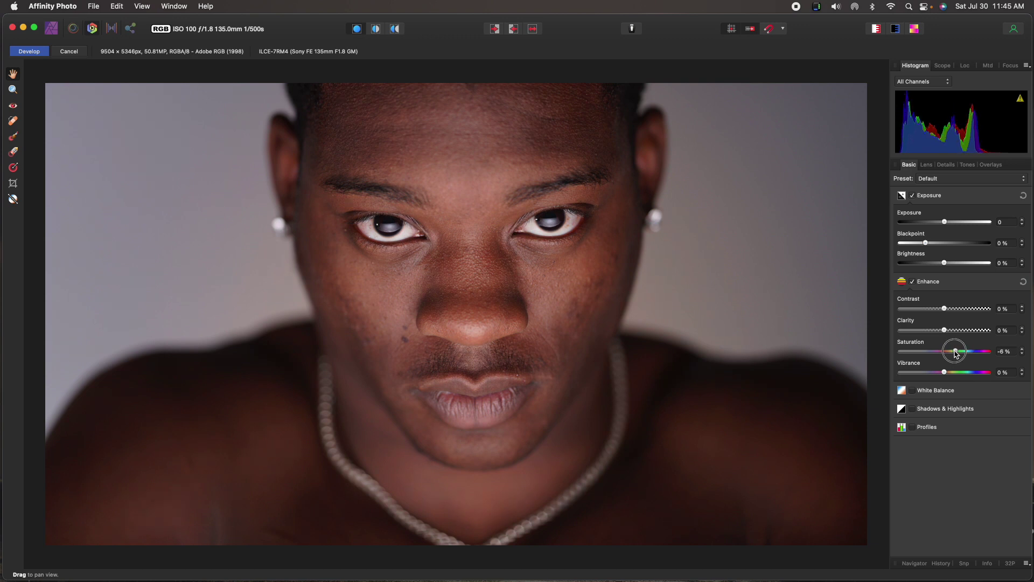
{"action": "left_click_drag", "start_coordinate": [944, 309], "coordinate": [960, 311]}
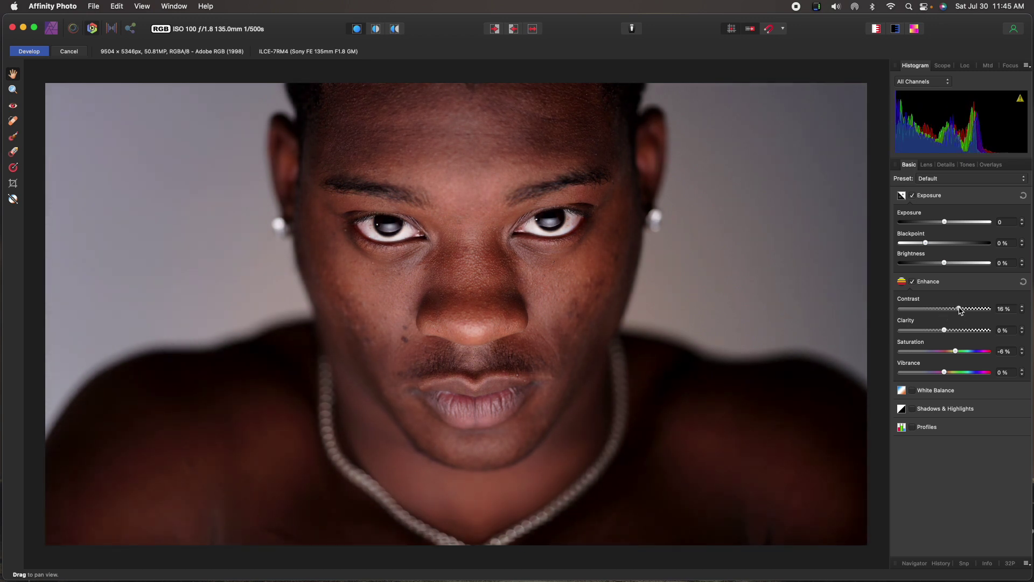
{"action": "left_click_drag", "start_coordinate": [957, 349], "coordinate": [954, 352]}
{"action": "left_click_drag", "start_coordinate": [959, 310], "coordinate": [962, 313]}
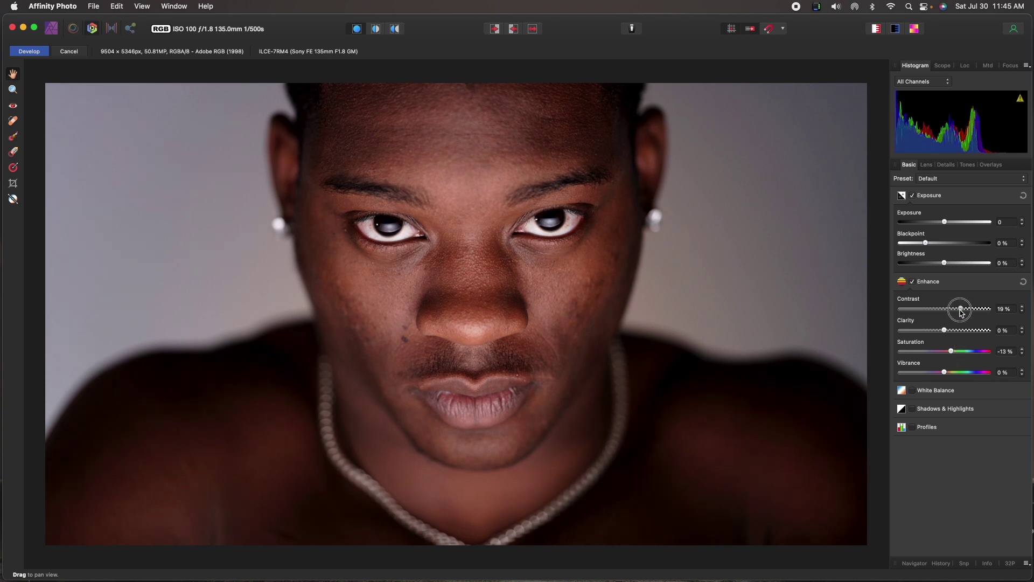
{"action": "left_click_drag", "start_coordinate": [953, 355], "coordinate": [949, 355]}
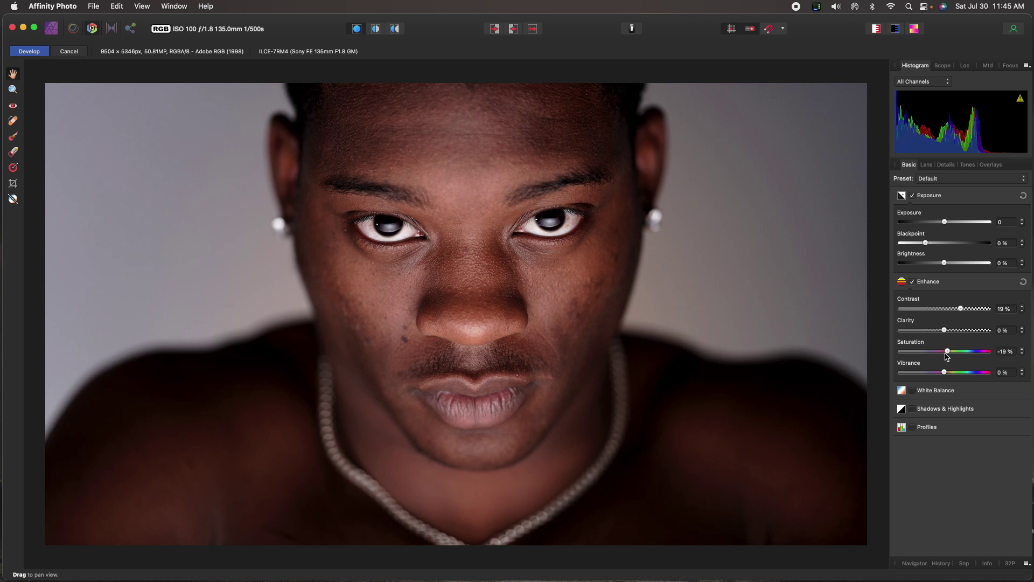
Set shadows to 8%, highlights to -26%, clarity to 19% and blackpoint to -1%, and apply the development.
{"action": "left_click", "coordinate": [914, 410]}
{"action": "left_click_drag", "start_coordinate": [944, 435], "coordinate": [934, 458]}
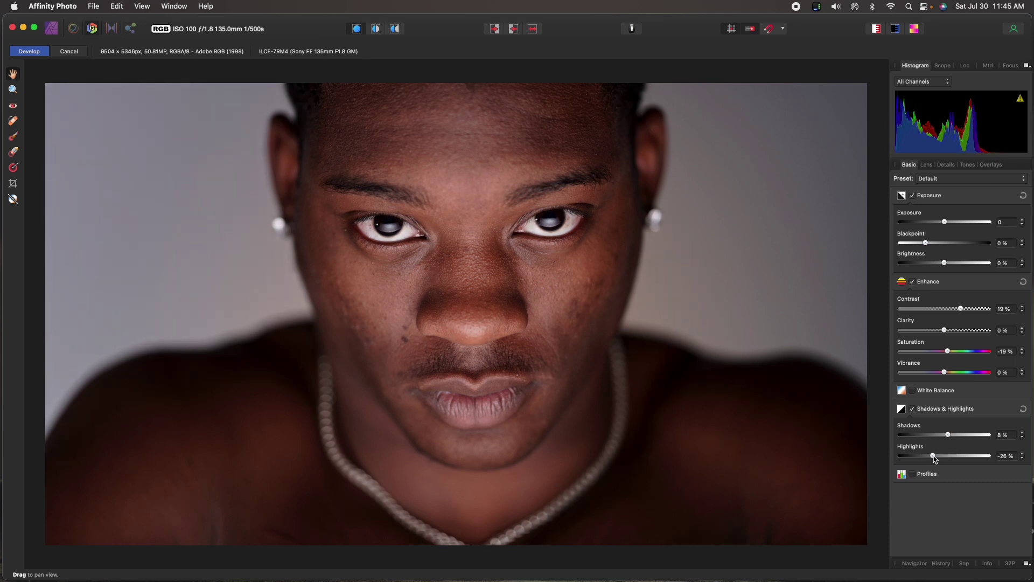
{"action": "left_click_drag", "start_coordinate": [944, 330], "coordinate": [953, 332]}
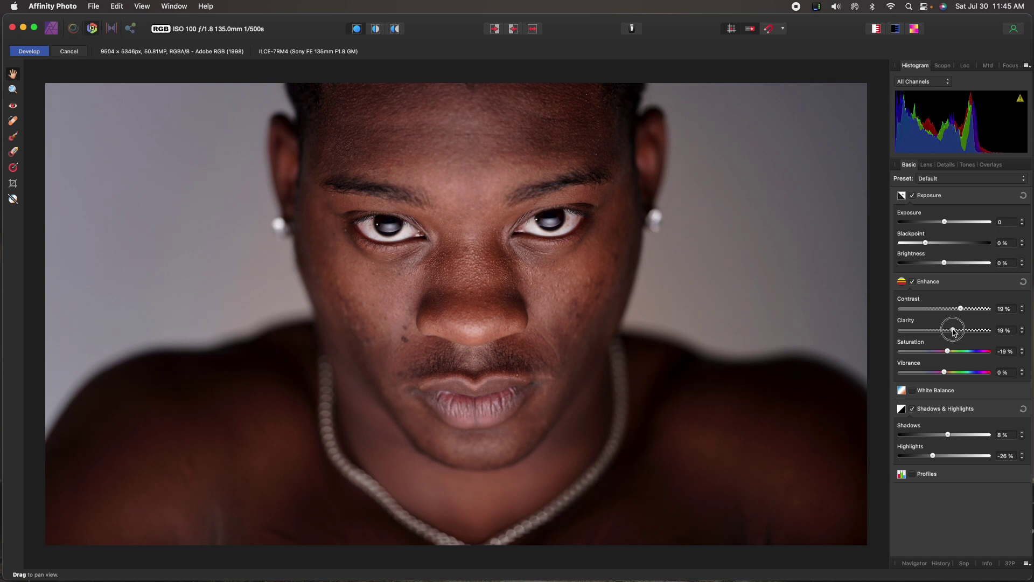
{"action": "left_click_drag", "start_coordinate": [953, 333], "coordinate": [954, 332]}
{"action": "left_click_drag", "start_coordinate": [925, 242], "coordinate": [924, 244]}
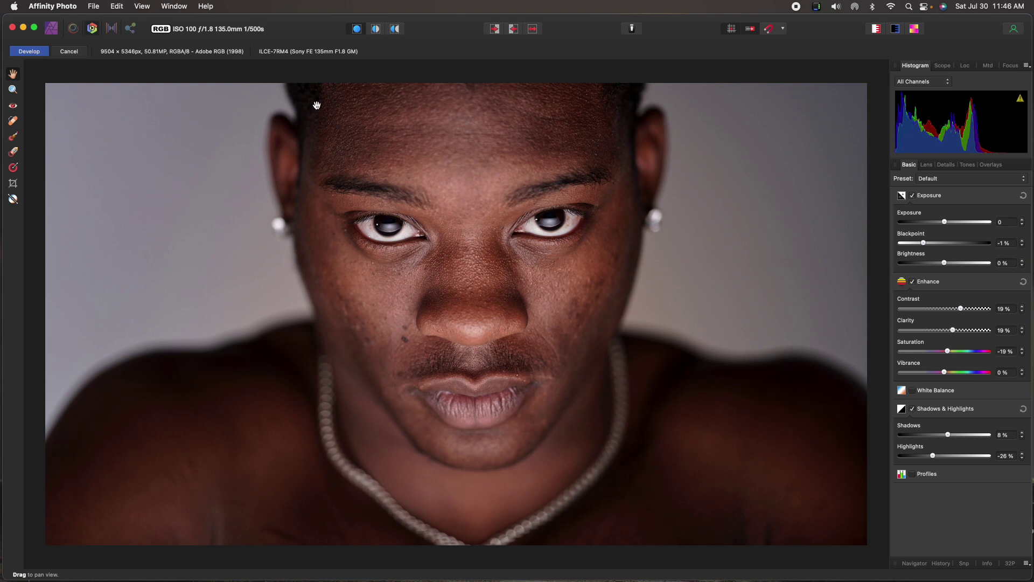
{"action": "left_click", "coordinate": [25, 51]}
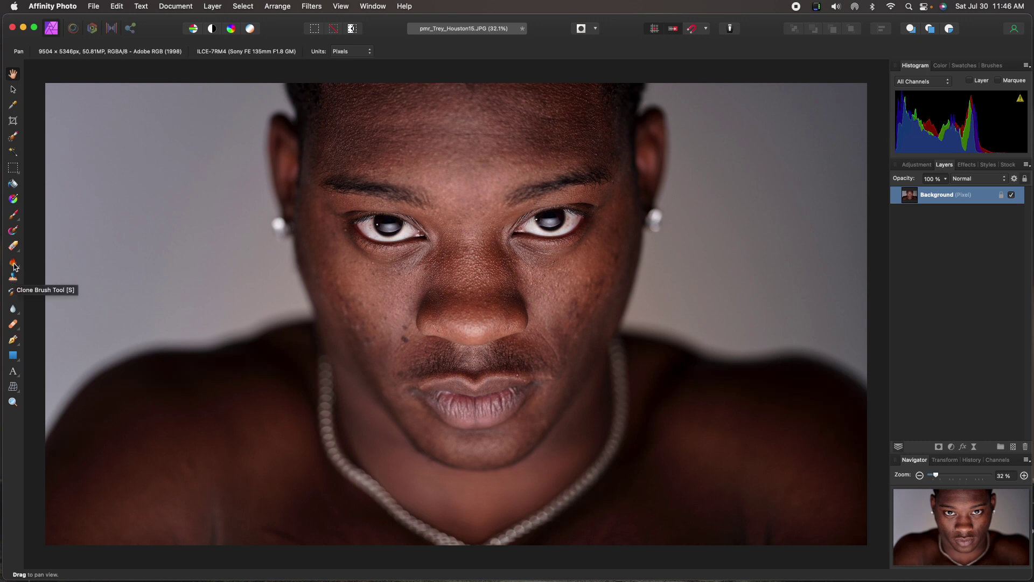
Retouch small skin blemishes on the face with the Blemish Removal Tool at a brush width of about 47 px.
{"action": "left_click", "coordinate": [13, 326]}
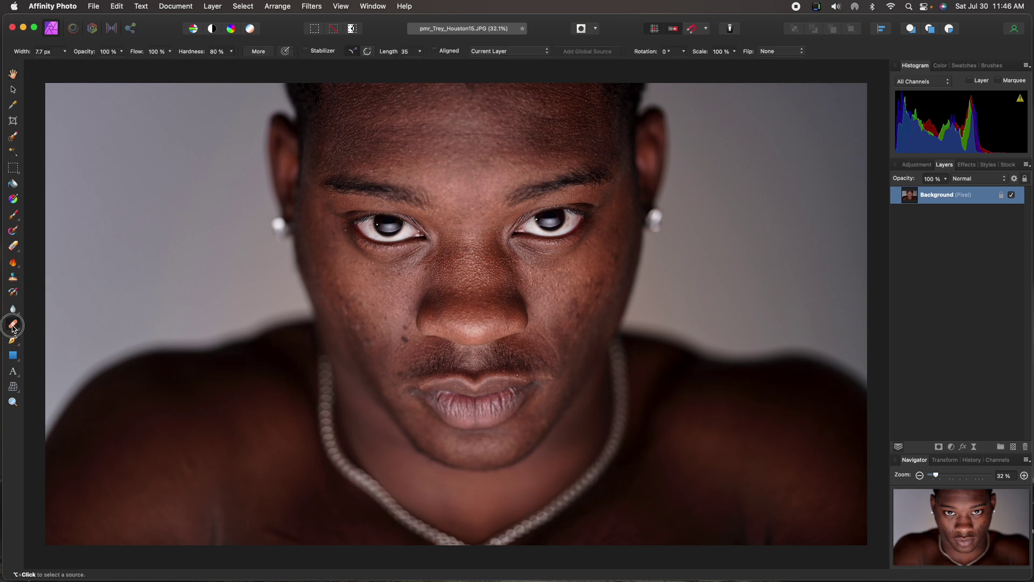
{"action": "left_click", "coordinate": [12, 326]}
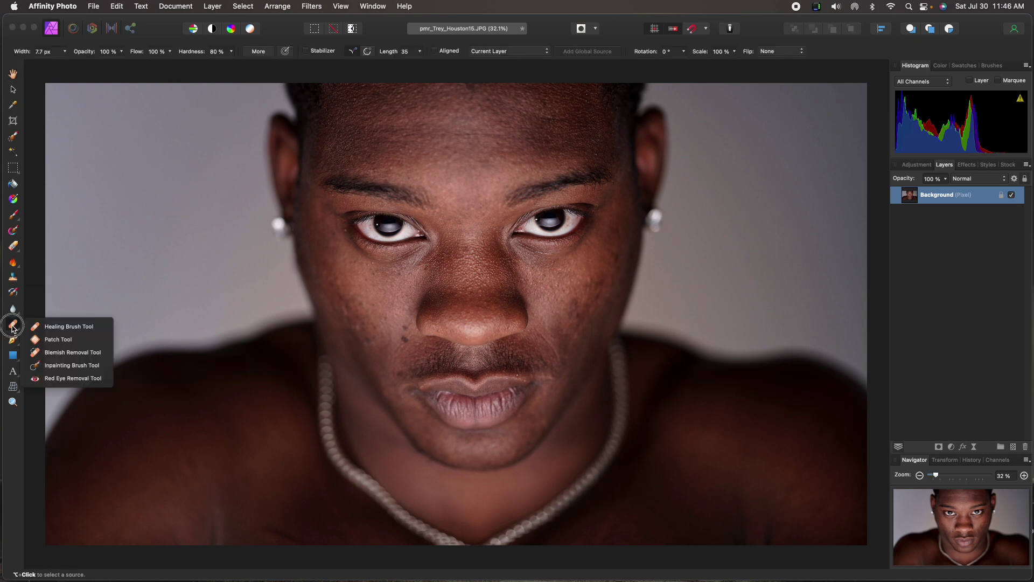
{"action": "left_click", "coordinate": [86, 357]}
{"action": "key", "text": "bracketright"}
{"action": "key", "text": "bracketright"}
{"action": "key", "text": "bracketright"}
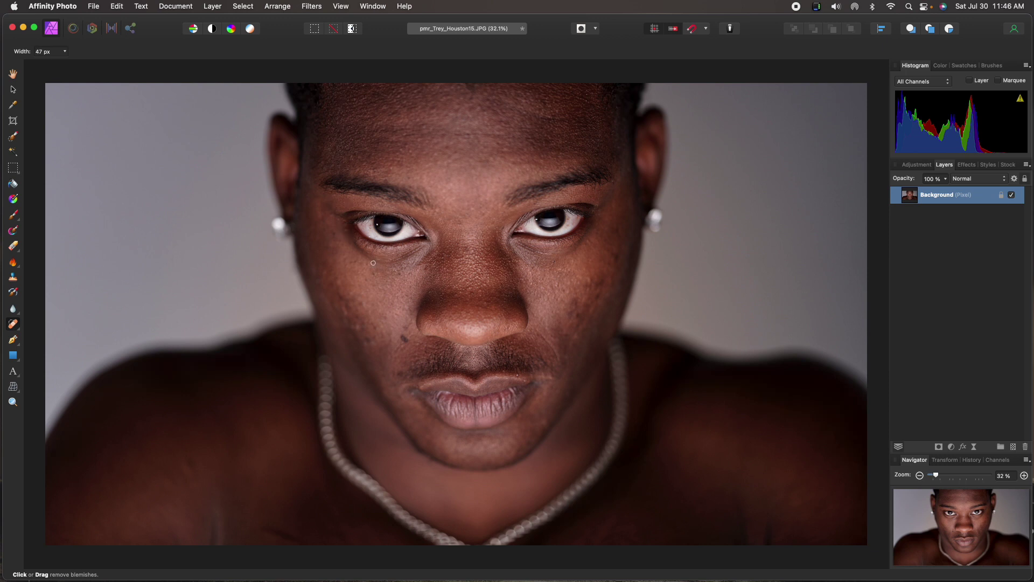
{"action": "key", "text": "bracketright"}
{"action": "key", "text": "bracketright"}
Burn the midtones of the background and shoulders with soft Burn Brushes of 4096 px and 1817.4 px at 60% opacity.
{"action": "left_click", "coordinate": [10, 264]}
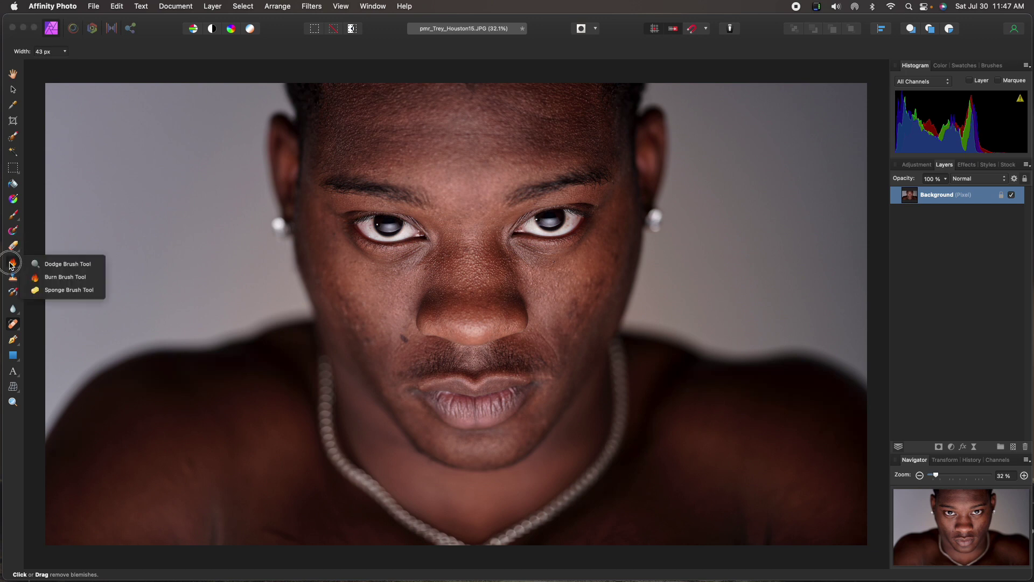
{"action": "left_click", "coordinate": [54, 274]}
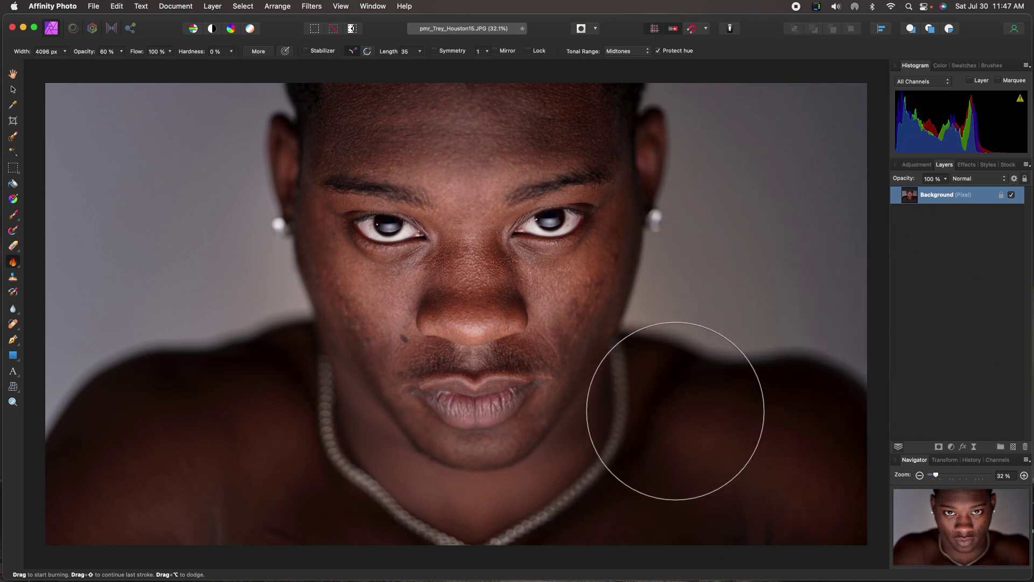
{"action": "key", "text": "bracketleft"}
{"action": "key", "text": "bracketleft"}
{"action": "key", "text": "bracketleft"}
{"action": "key", "text": "bracketleft"}
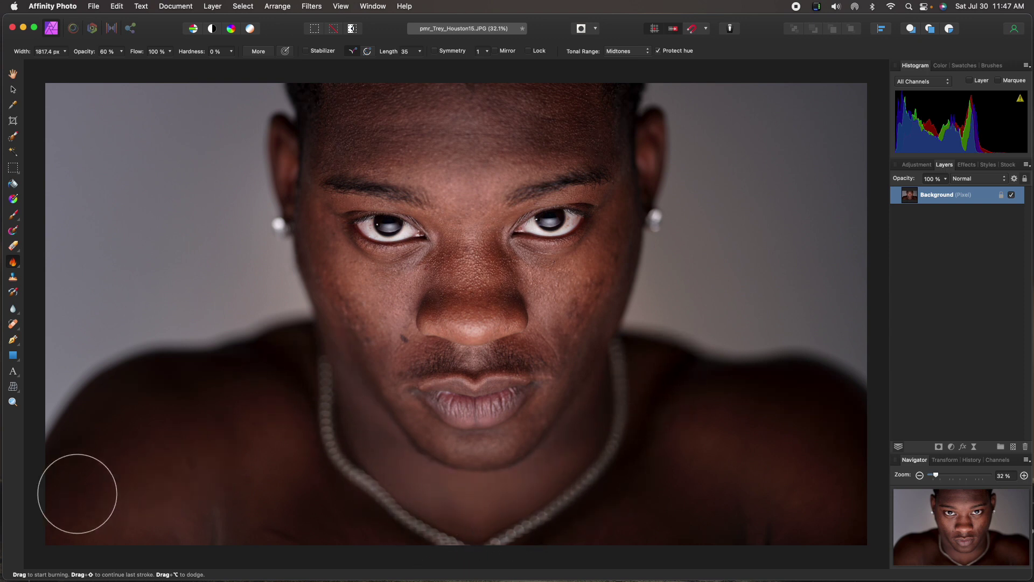
{"action": "mouse_move", "coordinate": [746, 145]}
{"action": "left_mouse_down"}
{"action": "mouse_move", "coordinate": [651, 296]}
{"action": "mouse_move", "coordinate": [651, 316]}
{"action": "mouse_move", "coordinate": [703, 338]}
{"action": "mouse_move", "coordinate": [874, 349]}
{"action": "left_mouse_up"}
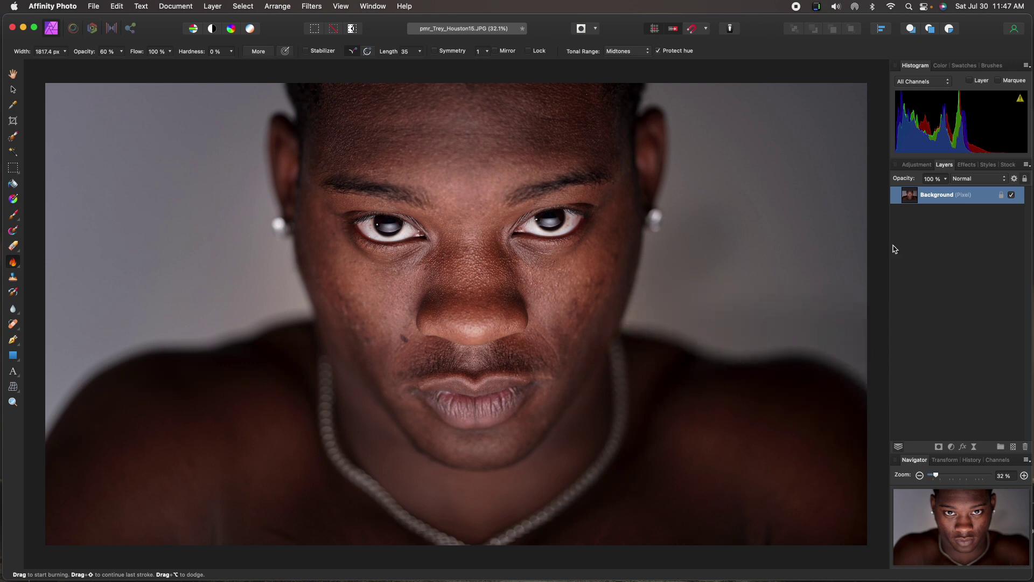
{"action": "mouse_move", "coordinate": [890, 81]}
{"action": "left_mouse_down"}
{"action": "mouse_move", "coordinate": [686, 81]}
{"action": "mouse_move", "coordinate": [890, 81]}
{"action": "left_mouse_up"}
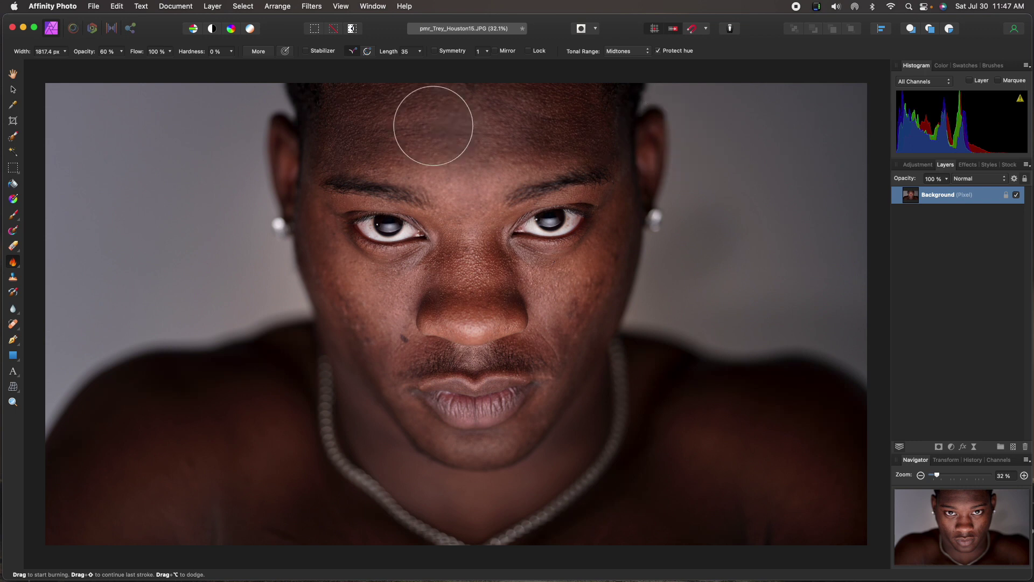
Save the retouched face portrait flattened and close it.
{"action": "key", "text": "super+s"}
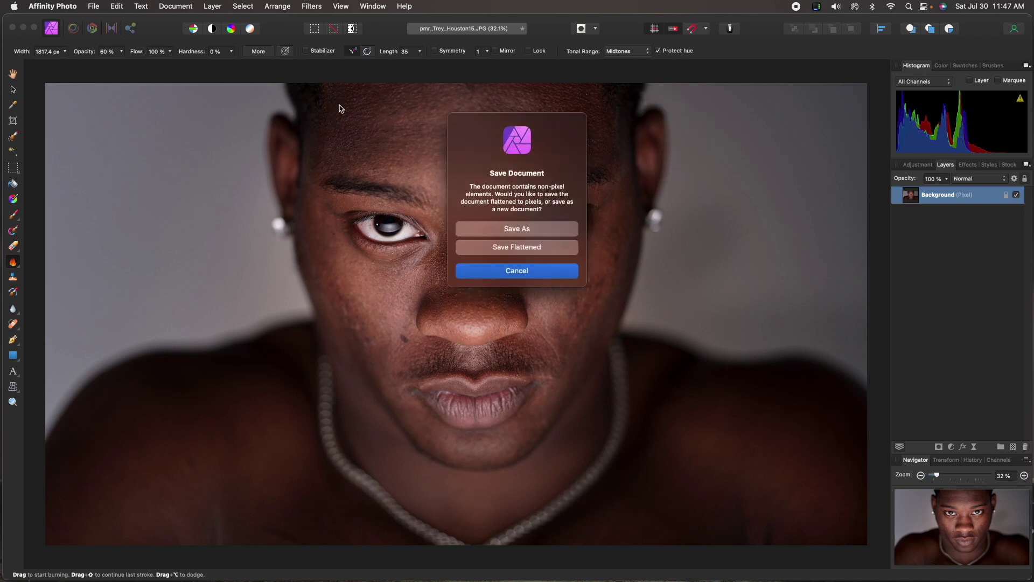
{"action": "left_click", "coordinate": [517, 246]}
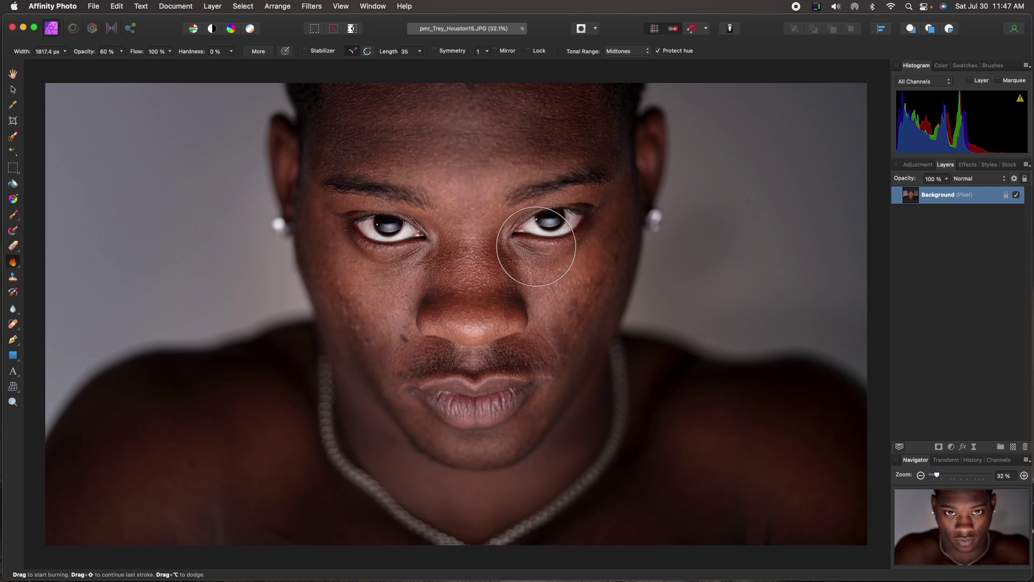
{"action": "key", "text": "super+w"}
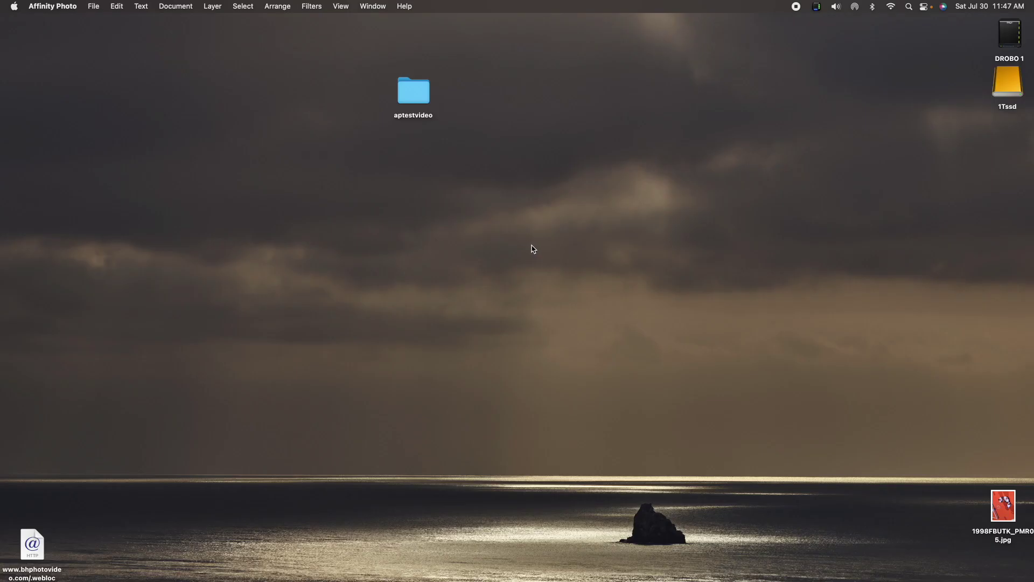
Open the aptestvideo folder in Photo Mechanic Plus to review its photo thumbnails, and quit Photo Mechanic Plus.
{"action": "left_click_drag", "start_coordinate": [422, 98], "coordinate": [436, 549]}
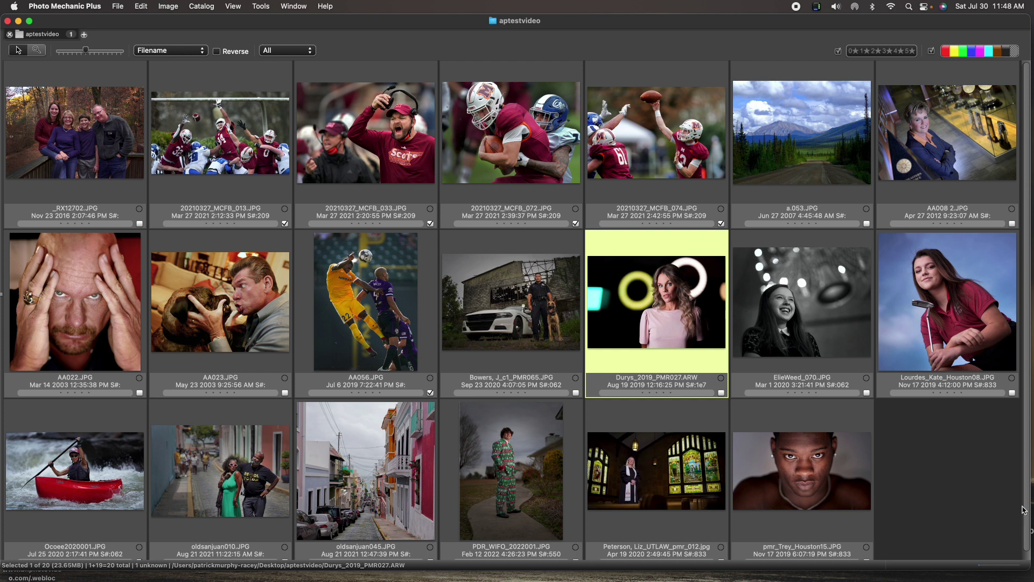
{"action": "left_click", "coordinate": [67, 6]}
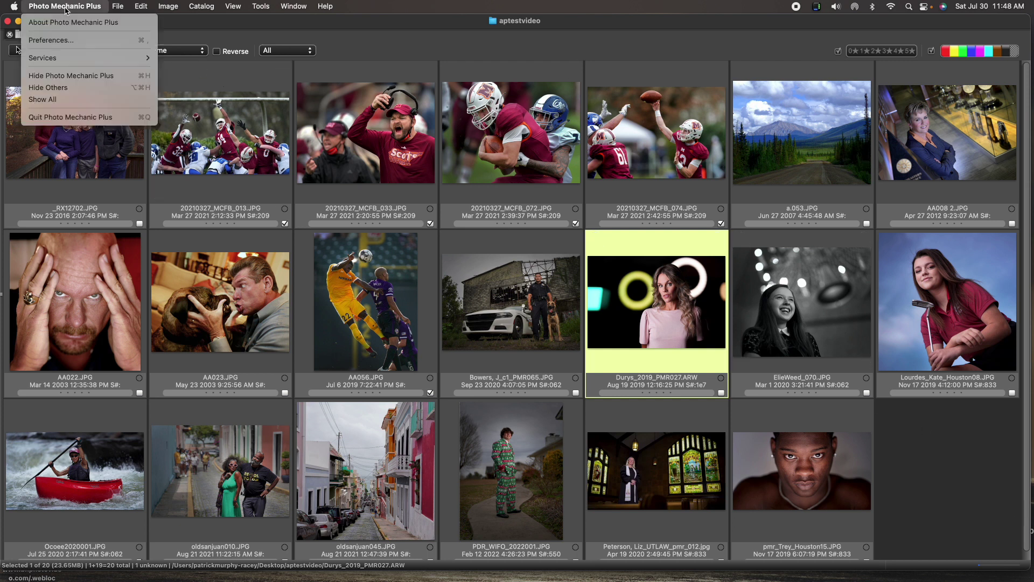
{"action": "left_click", "coordinate": [72, 118]}
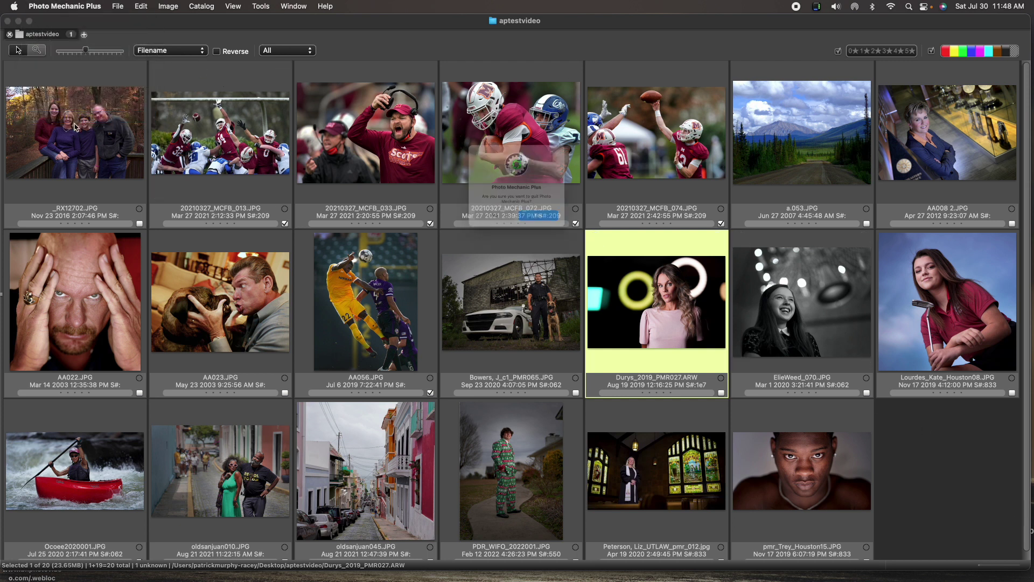
{"action": "left_click", "coordinate": [543, 229]}
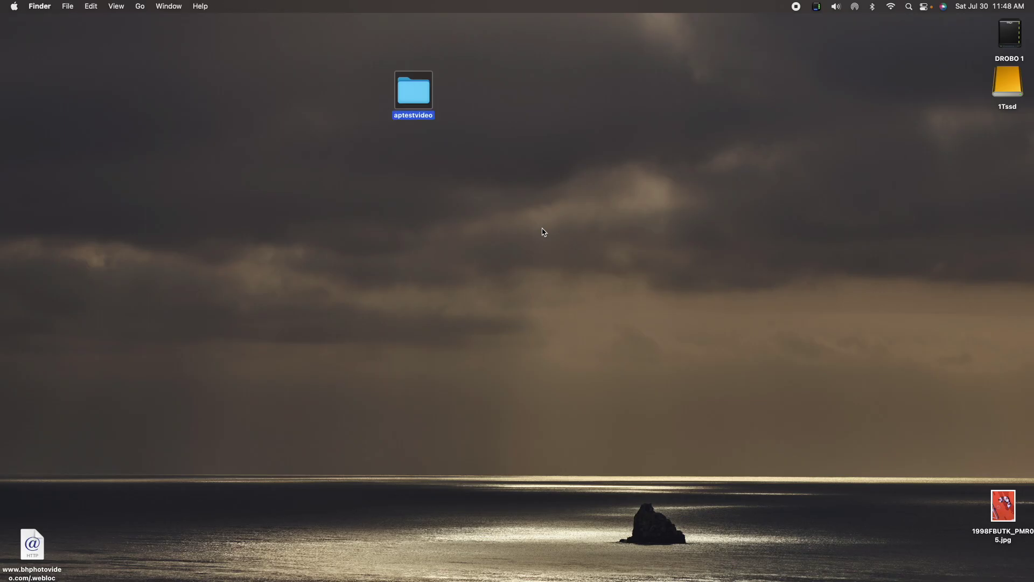
Switch to Google Chrome and search YouTube for "affinity photo healing brush".
{"action": "mouse_move", "coordinate": [414, 576]}
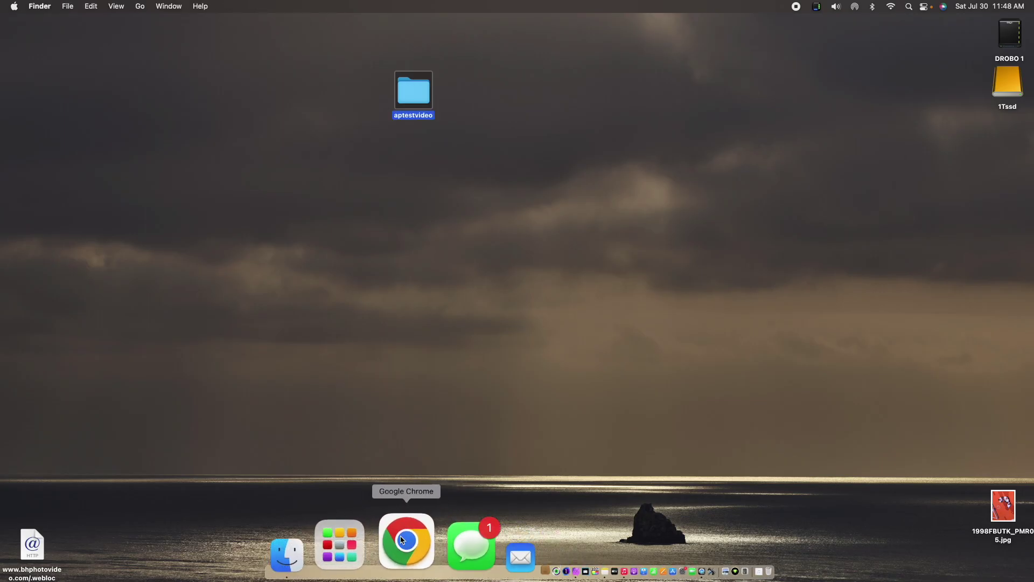
{"action": "left_click", "coordinate": [406, 541]}
{"action": "left_click", "coordinate": [387, 89]}
{"action": "type", "text": "a"}
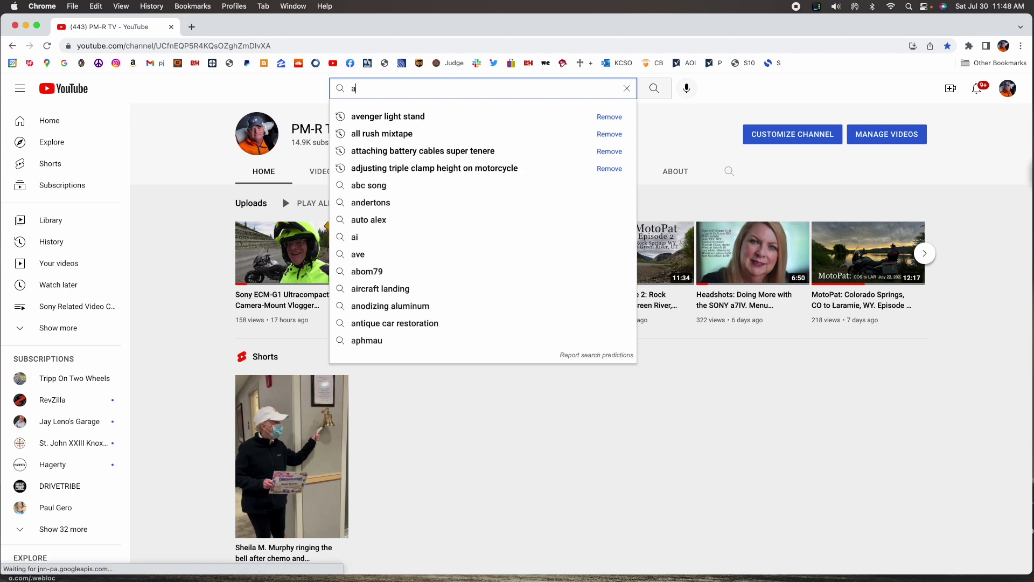
{"action": "type", "text": "ffinity photo"}
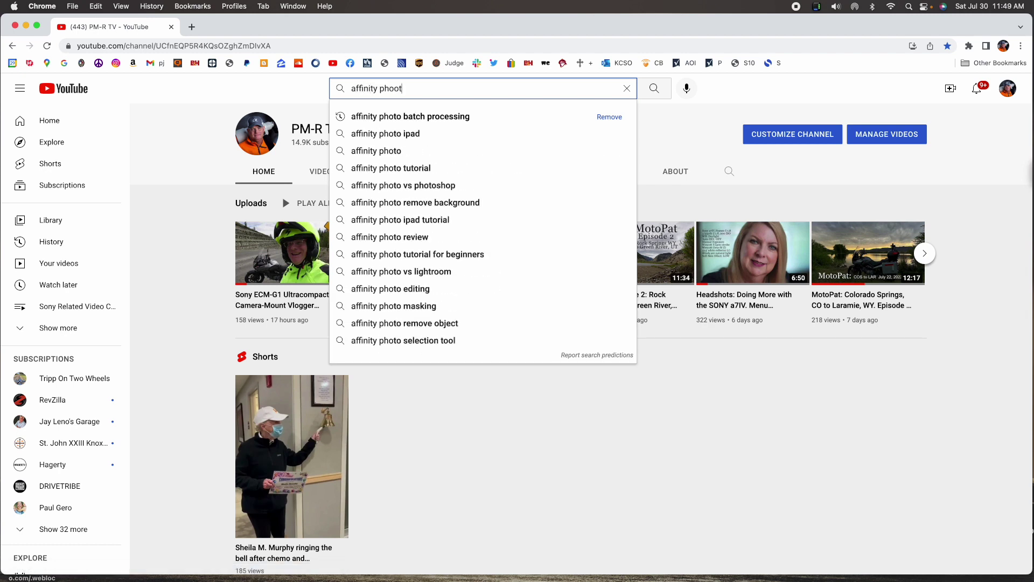
{"action": "key", "text": "BackSpace"}
{"action": "key", "text": "BackSpace"}
{"action": "type", "text": "to"}
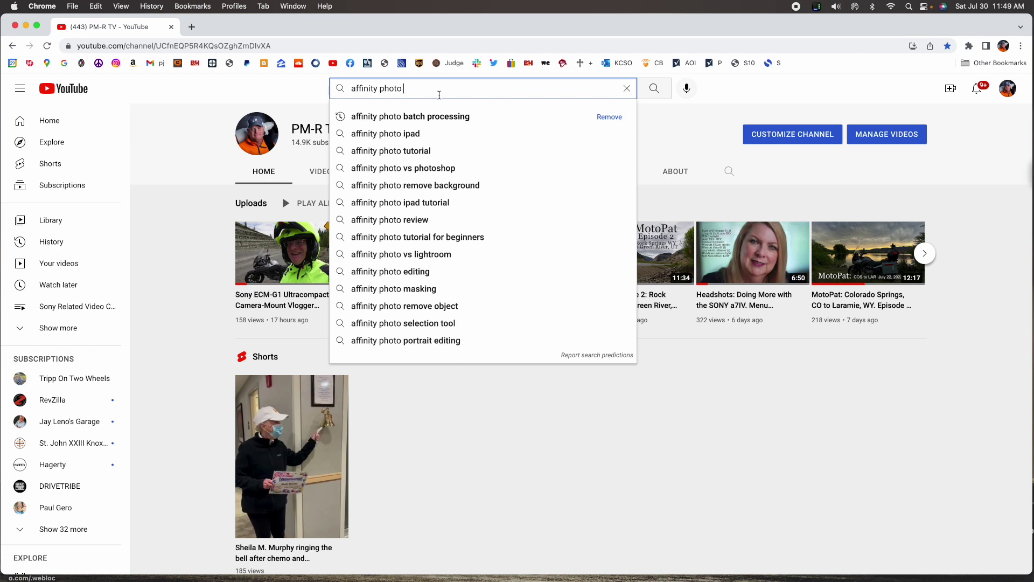
{"action": "type", "text": "healing b"}
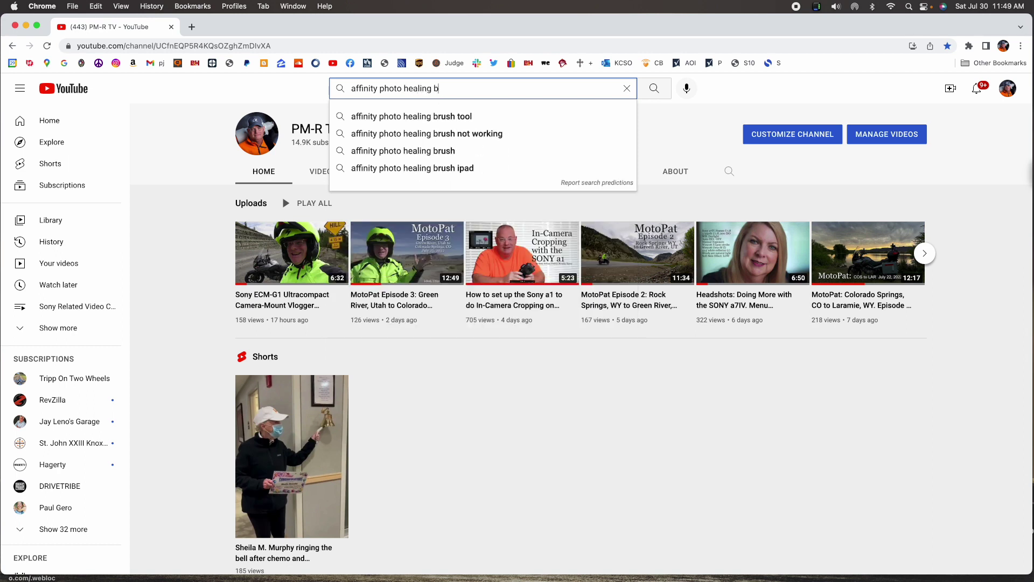
{"action": "type", "text": "rush"}
{"action": "key", "text": "Return"}
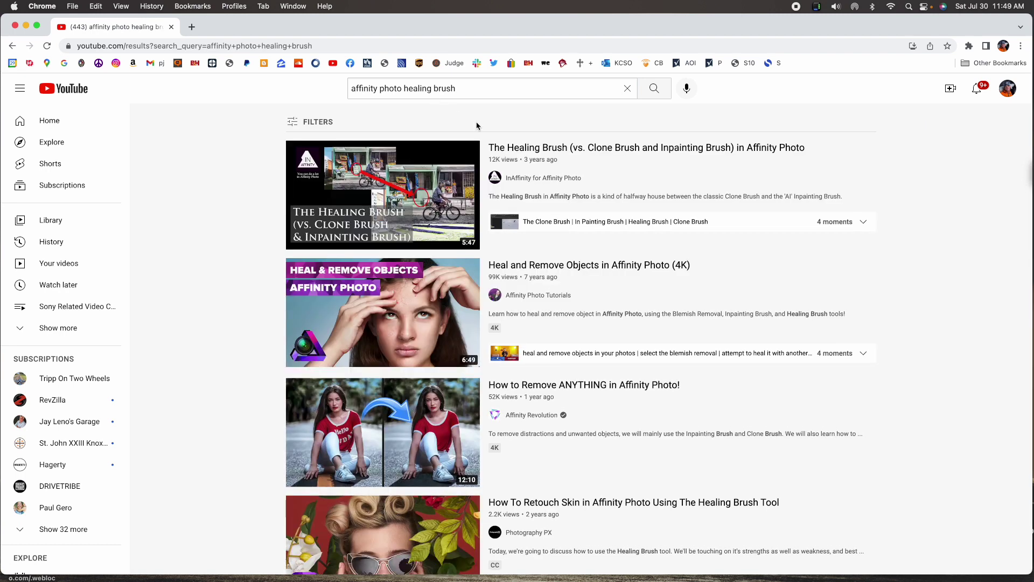
Look through the healing brush tutorial videos listed on YouTube.
{"action": "scroll", "coordinate": [621, 318], "scroll_direction": "down", "scroll_amount": 6}
{"action": "scroll", "coordinate": [621, 318], "scroll_direction": "down", "scroll_amount": 3}
{"action": "scroll", "coordinate": [621, 319], "scroll_direction": "down", "scroll_amount": 1}
{"action": "scroll", "coordinate": [621, 319], "scroll_direction": "down", "scroll_amount": 3}
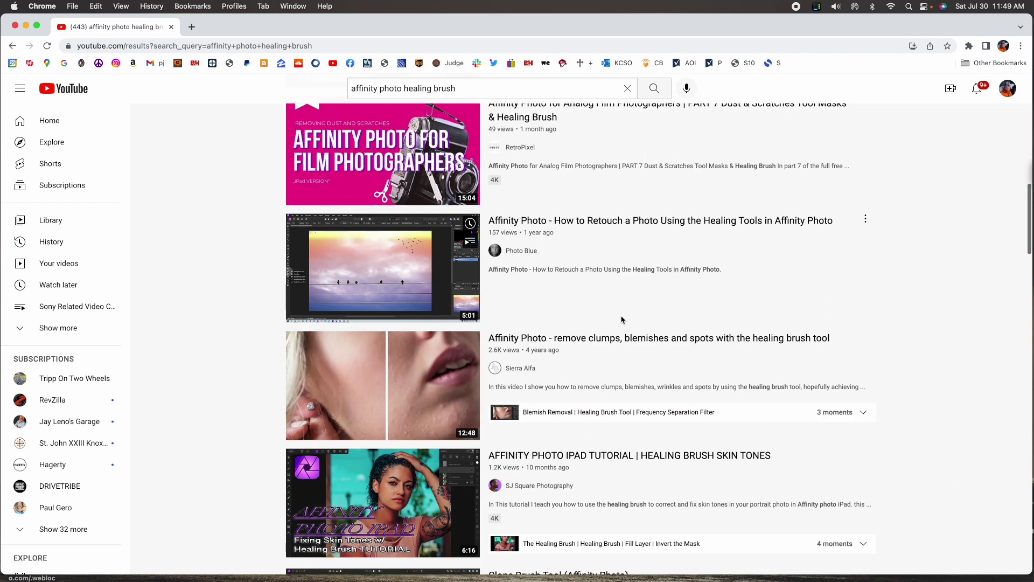
{"action": "scroll", "coordinate": [621, 319], "scroll_direction": "up", "scroll_amount": 15}
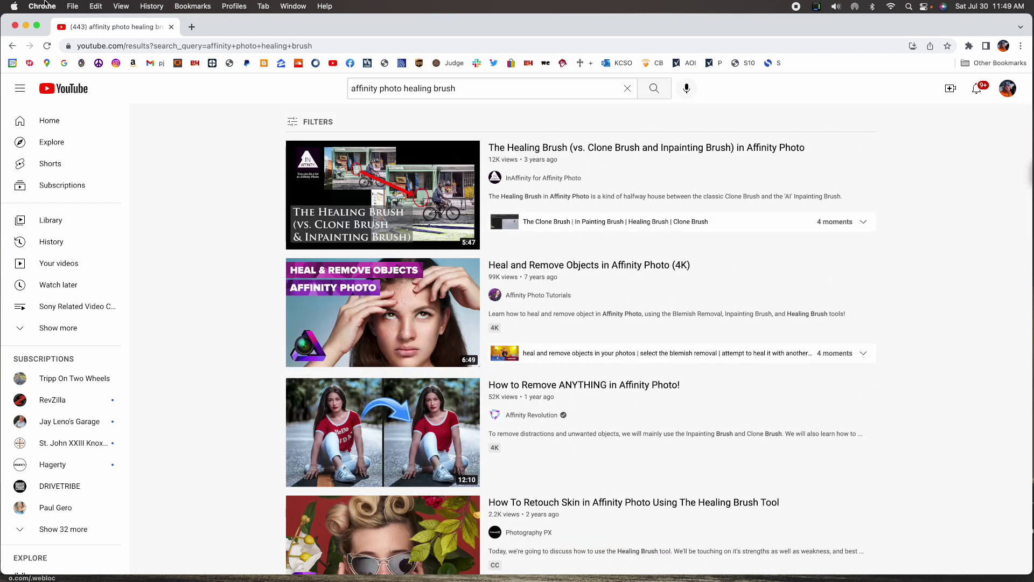
Search the web for "affinity photo" and open the Affinity Photo product page on affinity.serif.com.
{"action": "left_click", "coordinate": [338, 47]}
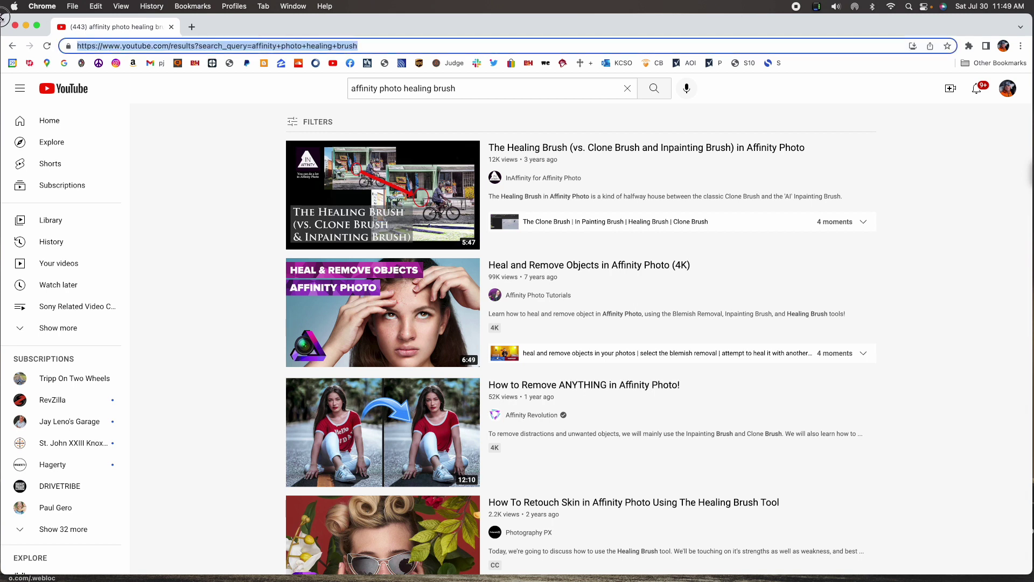
{"action": "type", "text": "affinity photo"}
{"action": "key", "text": "Return"}
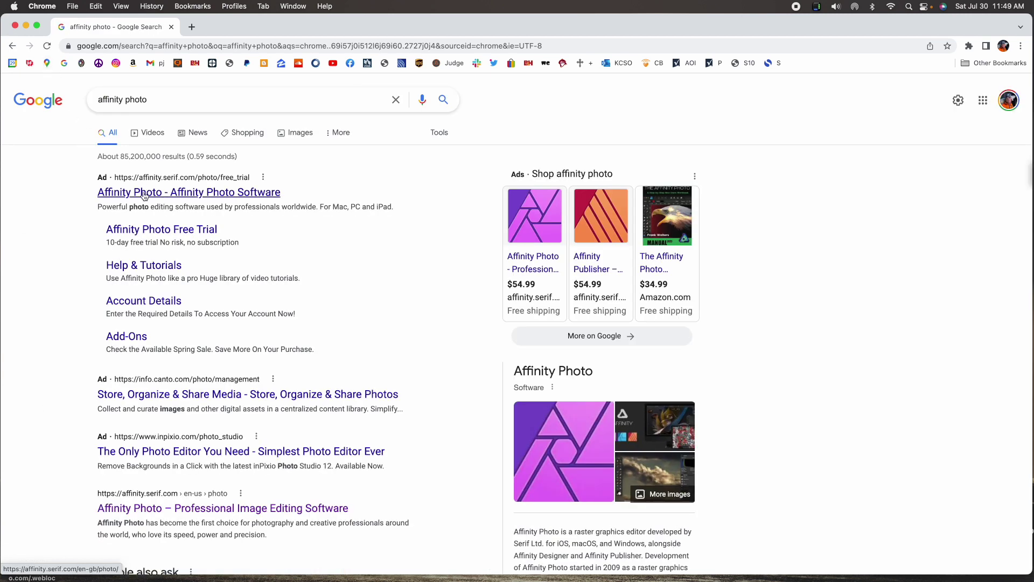
{"action": "left_click", "coordinate": [148, 196]}
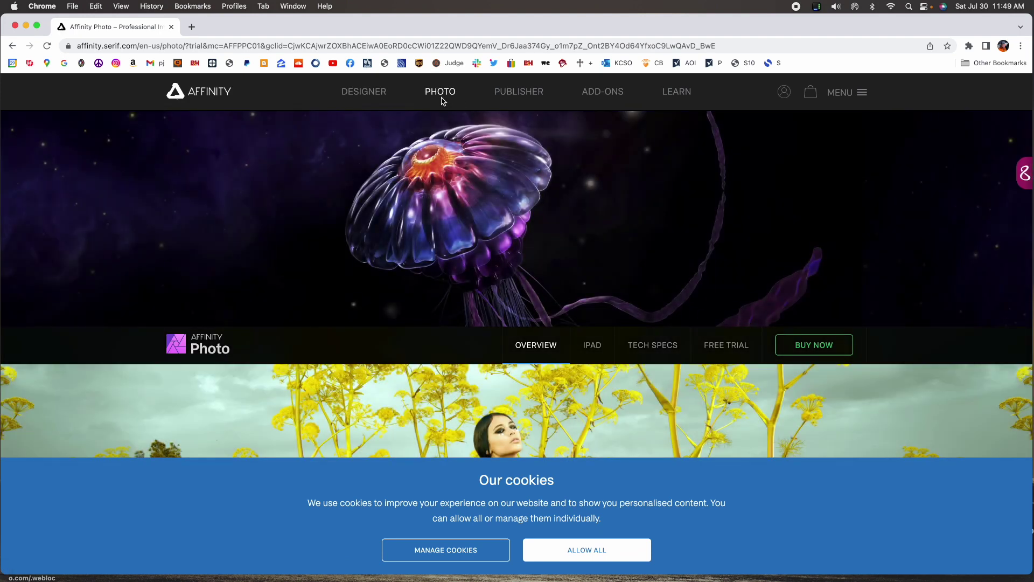
Show the Affinity Photo purchase options for Mac, Windows and iPad, and allow all cookies.
{"action": "left_click", "coordinate": [810, 347]}
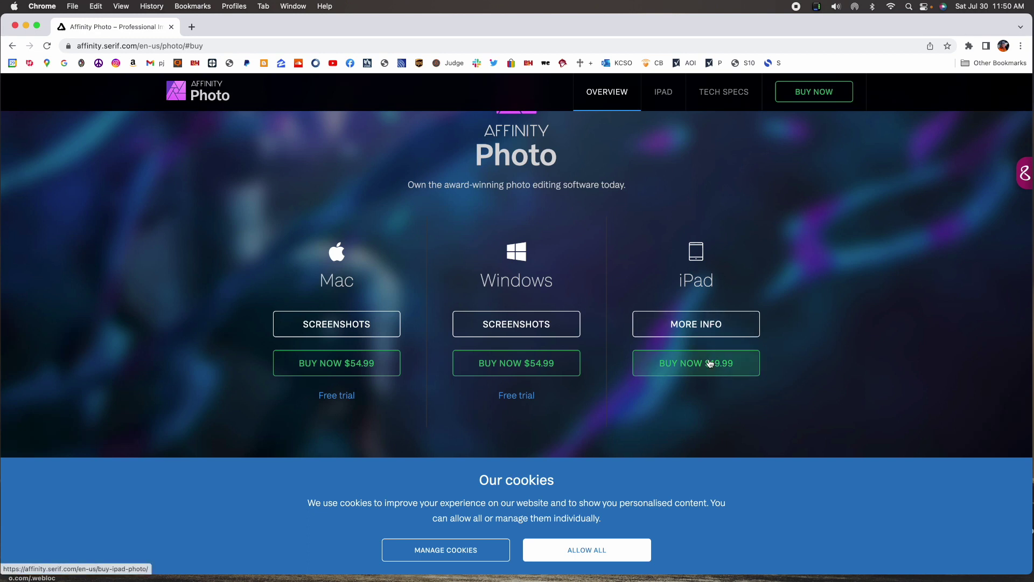
{"action": "left_click", "coordinate": [630, 549]}
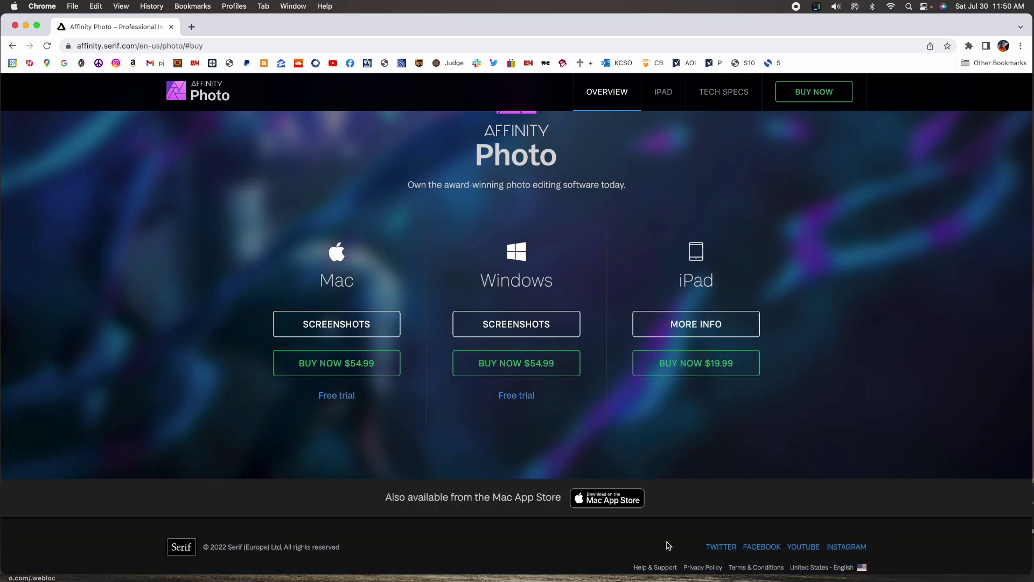
Look over the Affinity Publisher overview page on the Affinity website.
{"action": "key", "text": "super+bracketleft"}
{"action": "scroll", "coordinate": [378, 309], "scroll_direction": "down", "scroll_amount": 8}
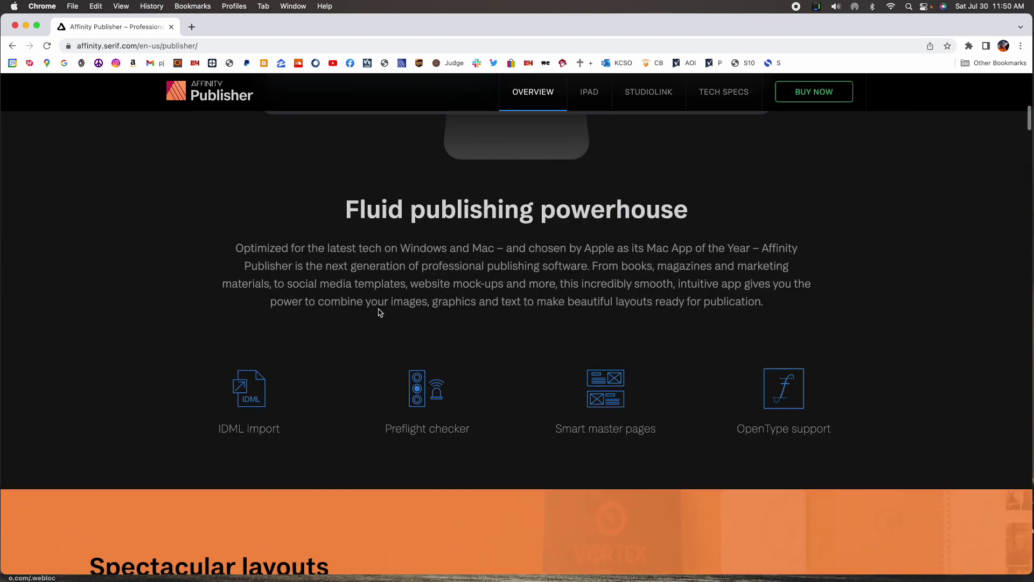
{"action": "scroll", "coordinate": [380, 311], "scroll_direction": "up", "scroll_amount": 10}
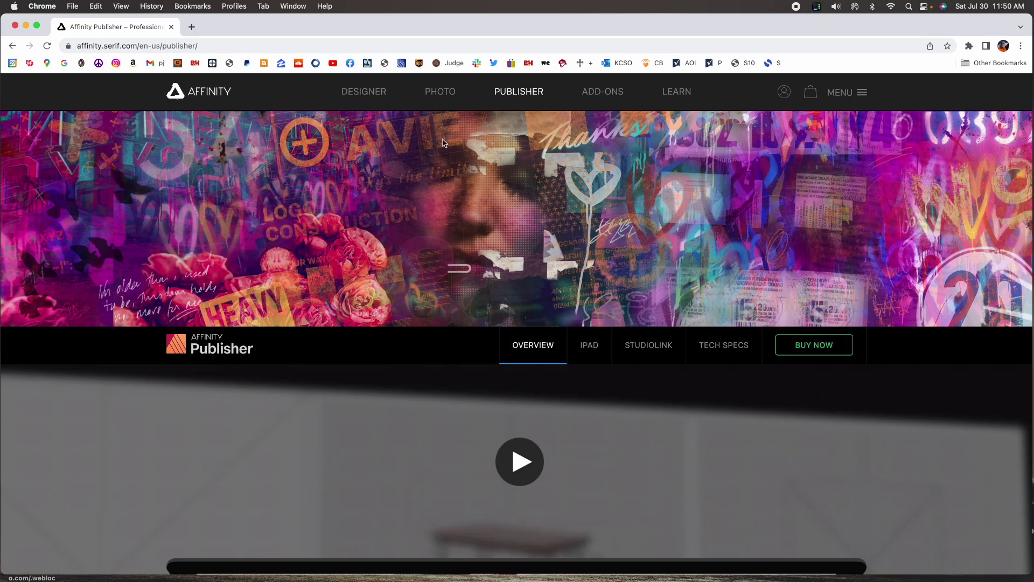
Return to the Affinity Photo overview page and examine its feature list, performance section and retouching tools section.
{"action": "left_click", "coordinate": [437, 92]}
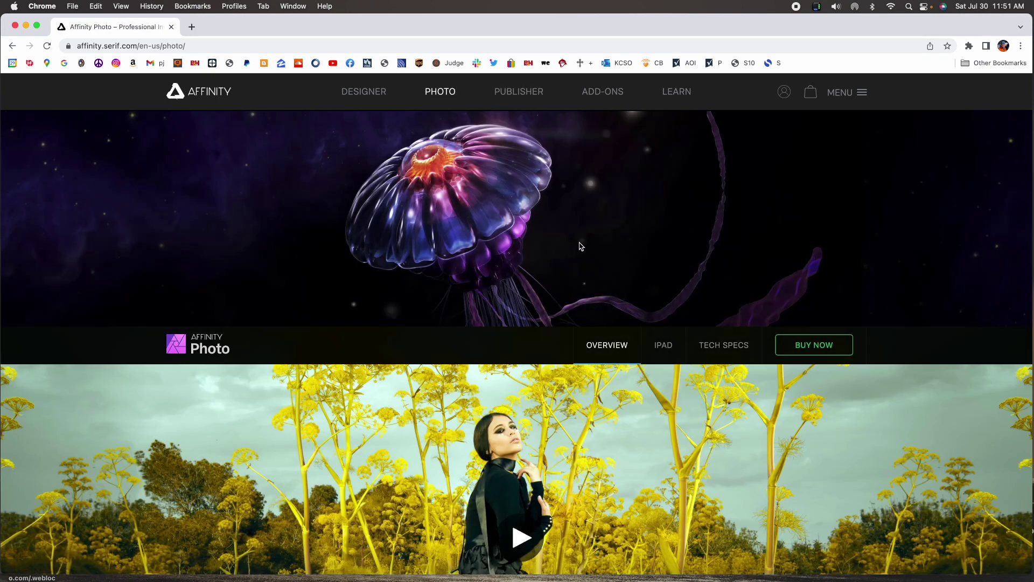
{"action": "scroll", "coordinate": [581, 246], "scroll_direction": "down", "scroll_amount": 5}
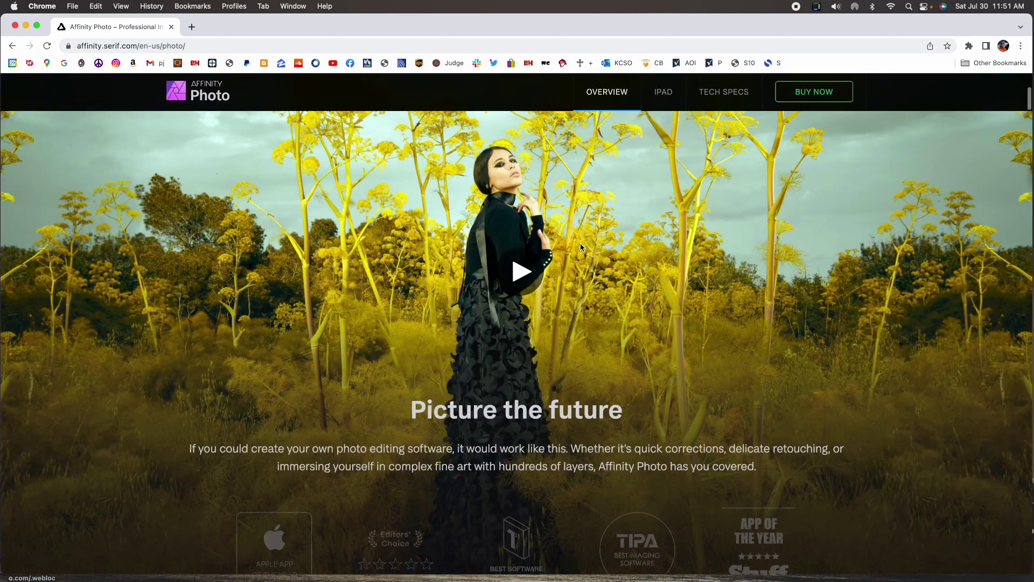
{"action": "scroll", "coordinate": [581, 246], "scroll_direction": "down", "scroll_amount": 7}
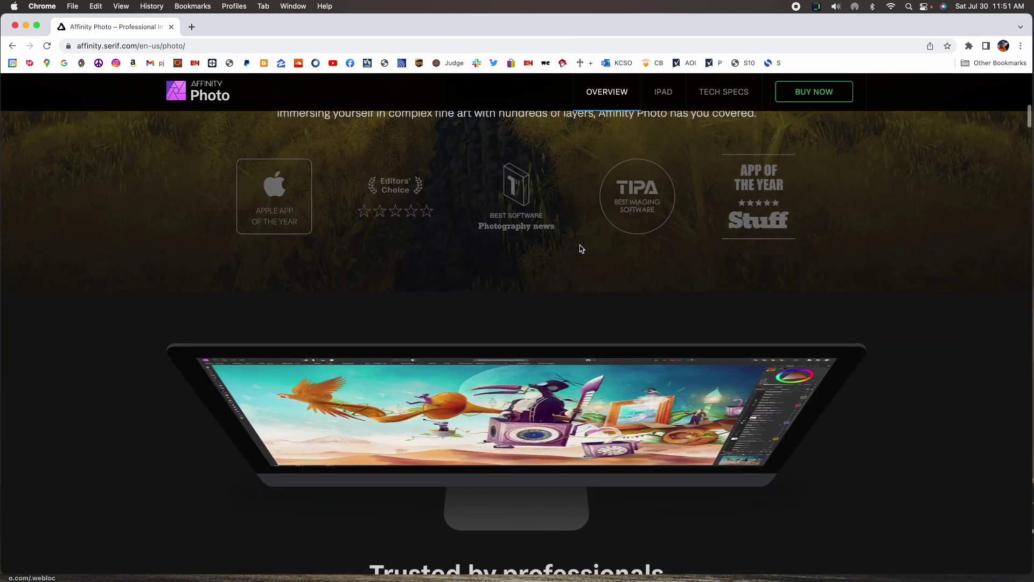
{"action": "scroll", "coordinate": [581, 248], "scroll_direction": "down", "scroll_amount": 4}
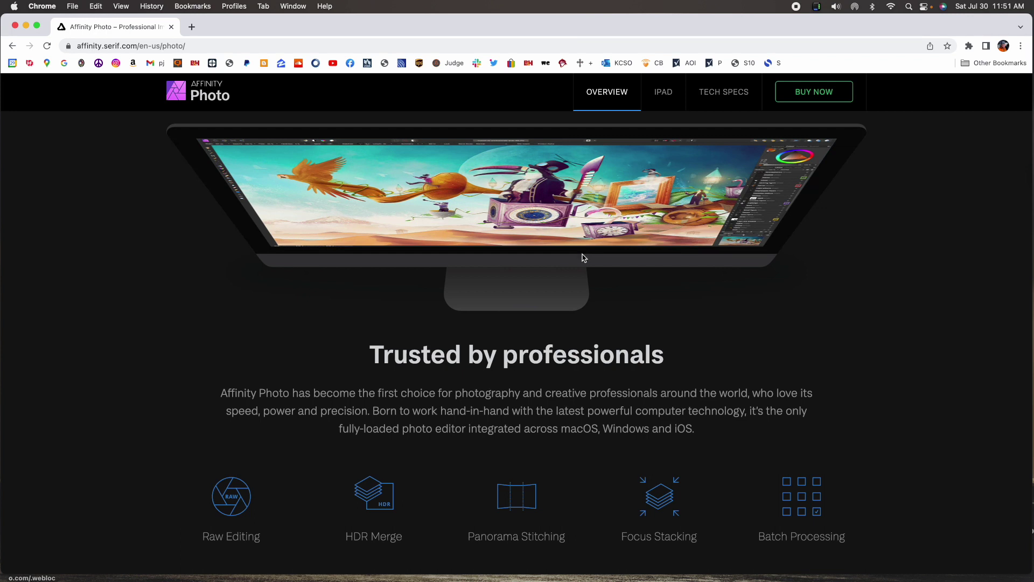
{"action": "scroll", "coordinate": [657, 342], "scroll_direction": "down", "scroll_amount": 5}
{"action": "scroll", "coordinate": [658, 345], "scroll_direction": "down", "scroll_amount": 1}
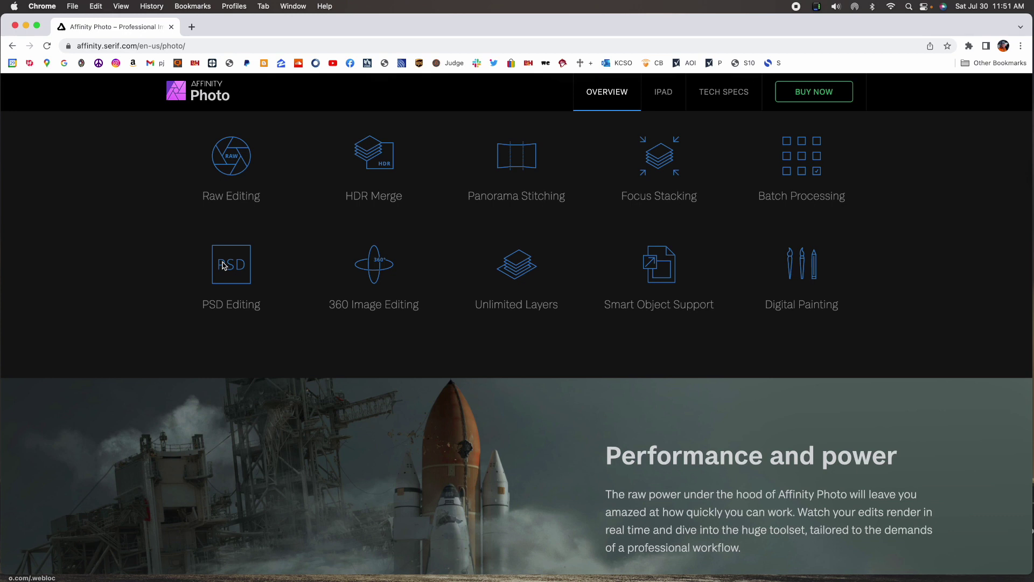
{"action": "scroll", "coordinate": [296, 309], "scroll_direction": "down", "scroll_amount": 10}
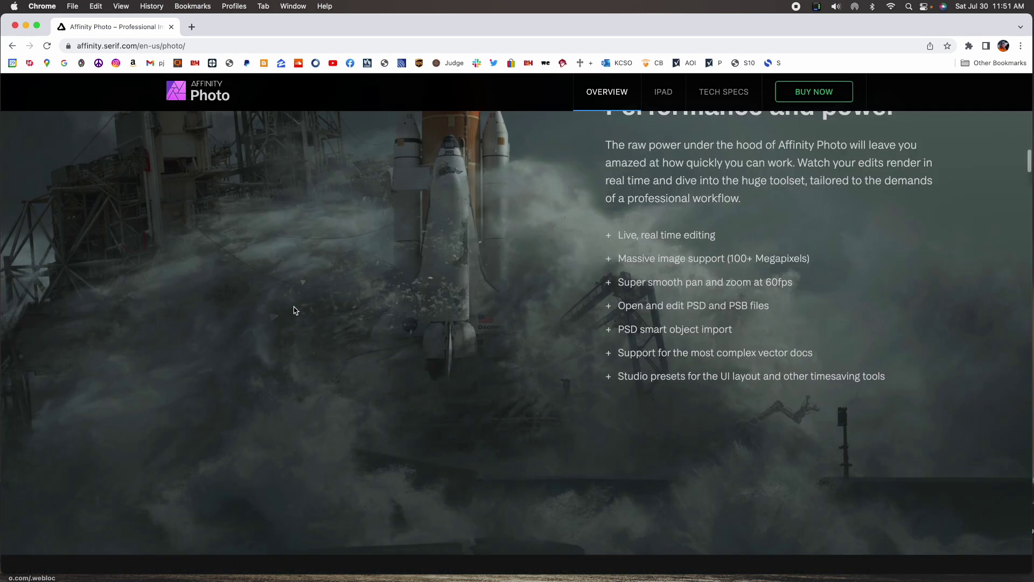
{"action": "scroll", "coordinate": [295, 311], "scroll_direction": "down", "scroll_amount": 10}
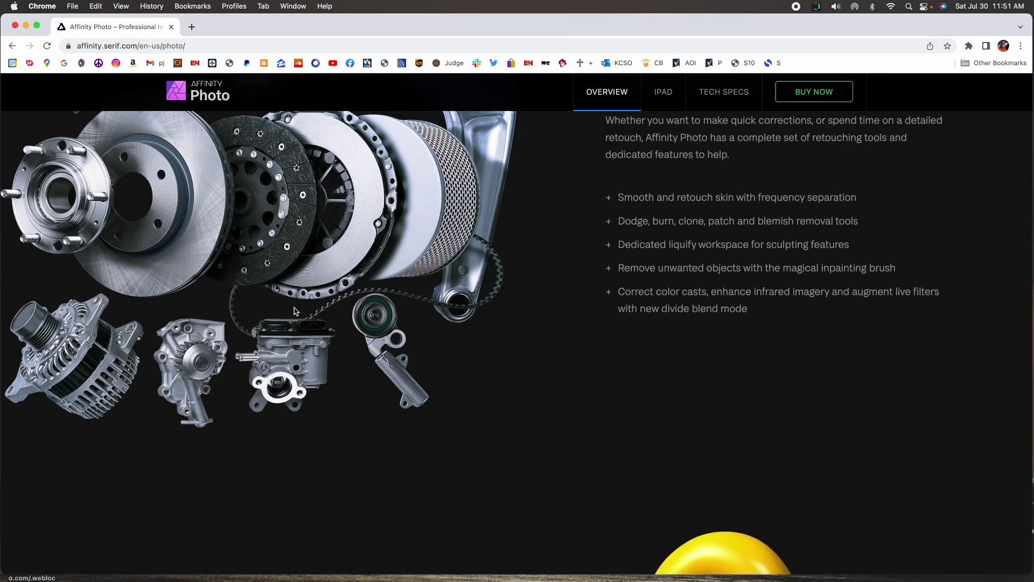
{"action": "scroll", "coordinate": [296, 311], "scroll_direction": "up", "scroll_amount": 3}
{"action": "scroll", "coordinate": [294, 312], "scroll_direction": "up", "scroll_amount": 20}
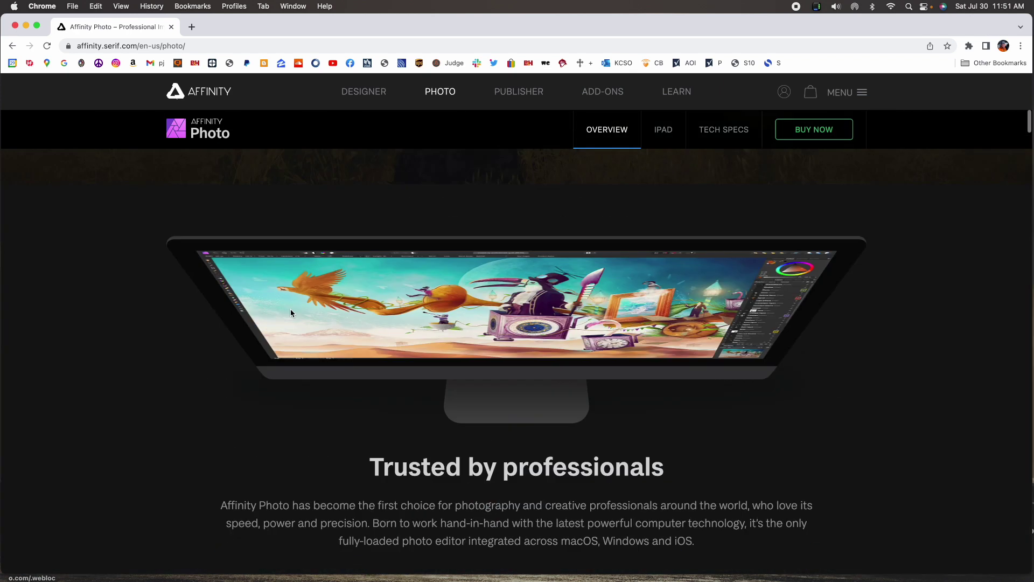
{"action": "scroll", "coordinate": [291, 313], "scroll_direction": "up", "scroll_amount": 1}
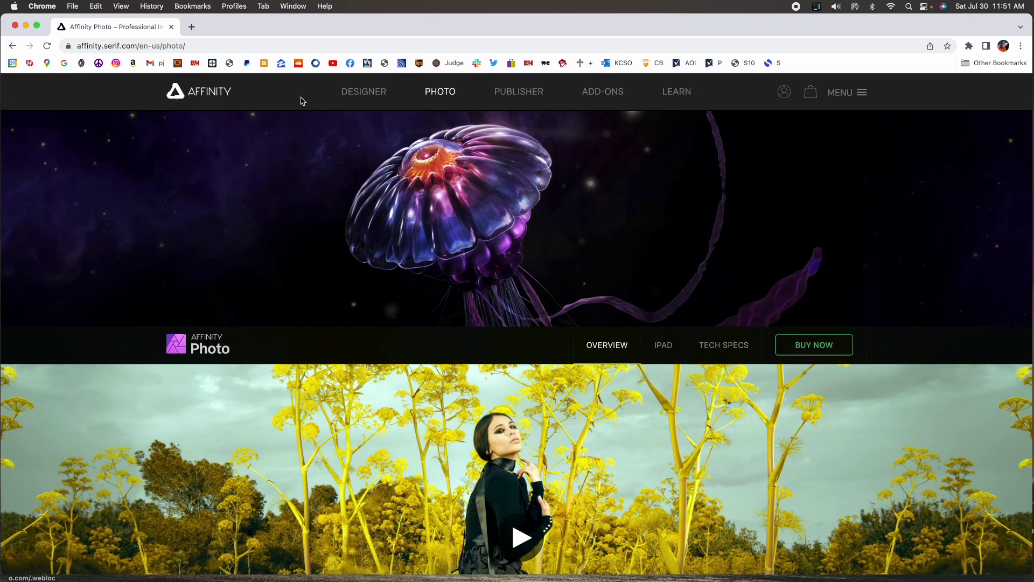